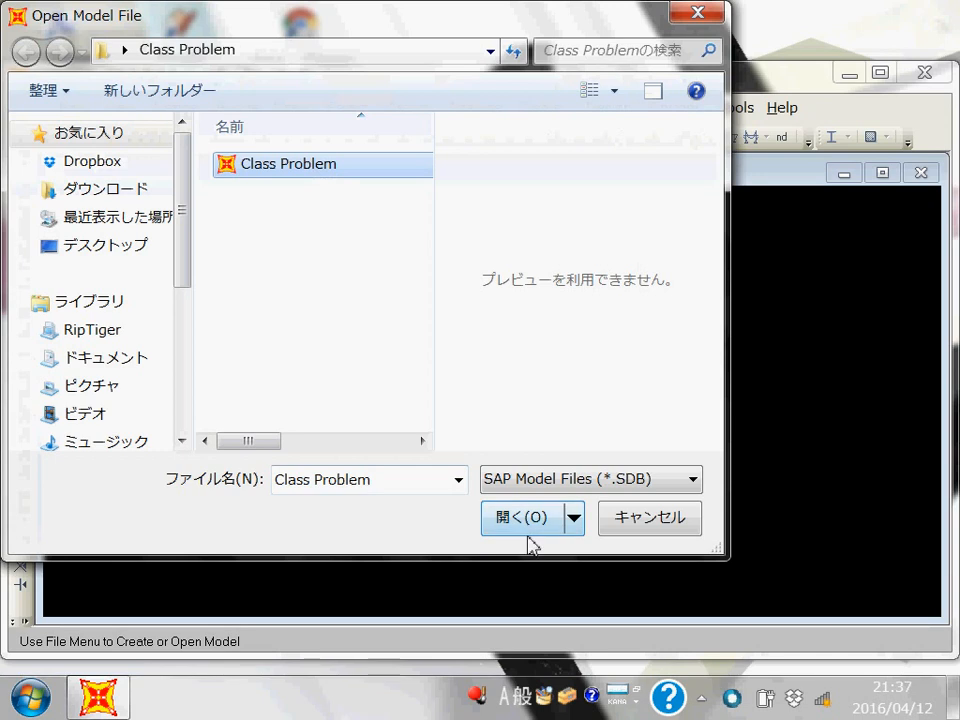
Examine the grid lines A to G and 1 to 4 in the X-Y plan view at Z=4000
middle_drag(225, 435, 242, 433)
scroll(223, 432, down, 1)
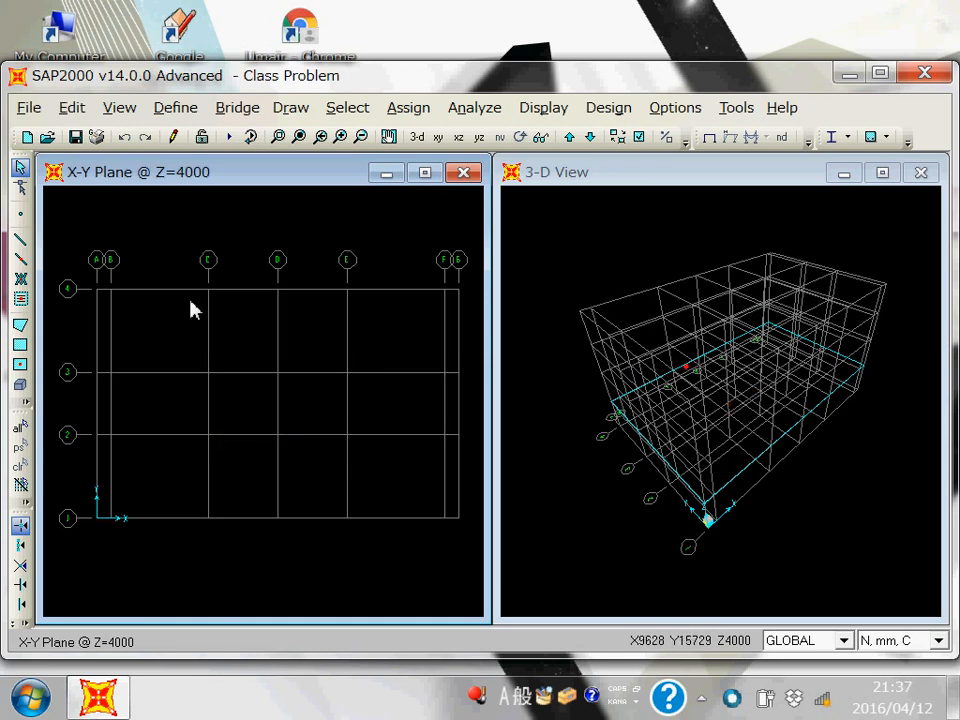
scroll(120, 306, up, 1)
middle_drag(183, 343, 206, 350)
scroll(116, 293, up, 1)
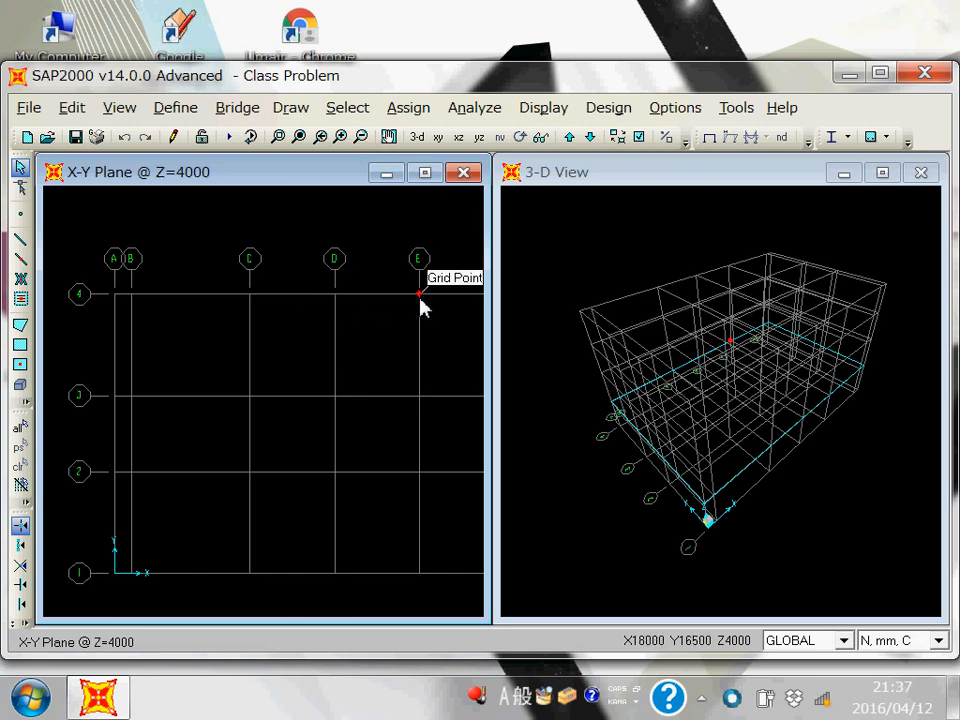
middle_drag(394, 315, 369, 294)
scroll(420, 314, down, 1)
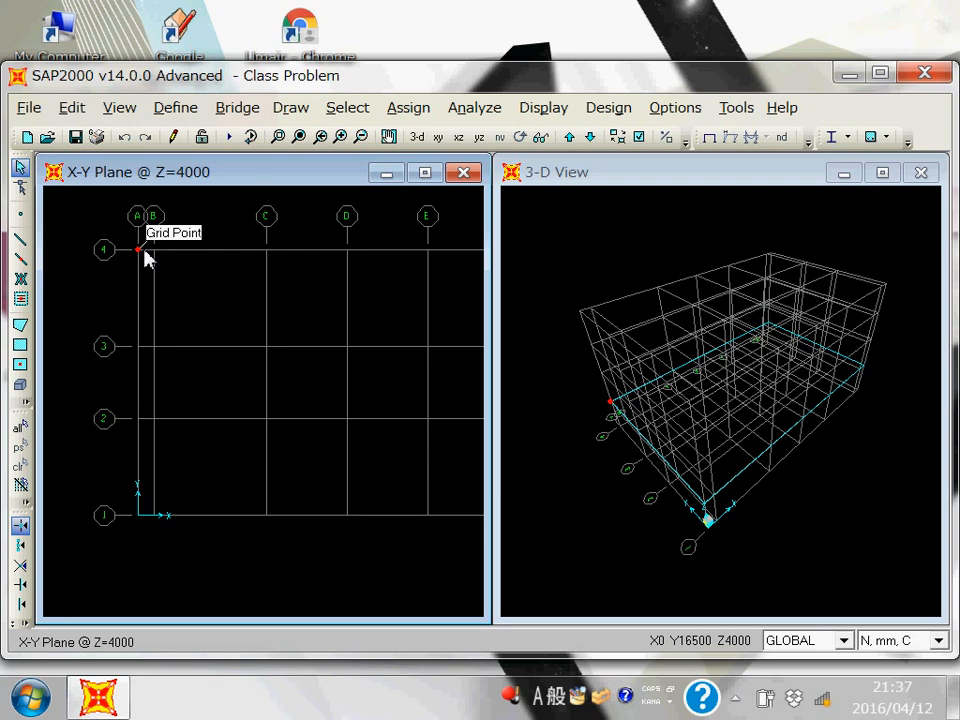
middle_drag(202, 336, 161, 340)
scroll(387, 348, down, 1)
middle_drag(384, 357, 337, 361)
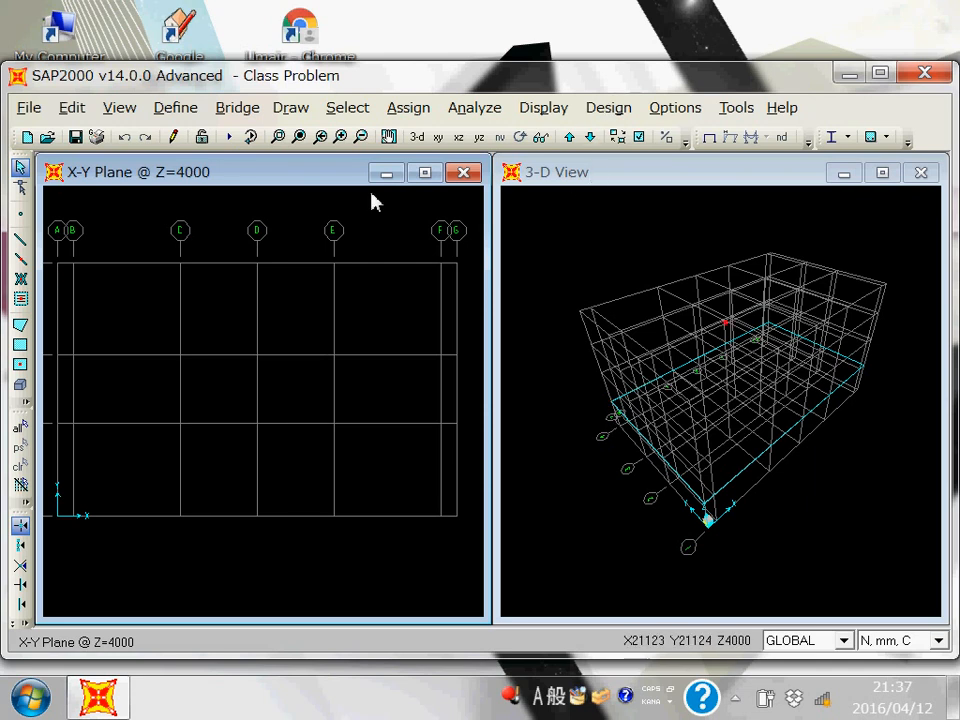
Step the plan view up through the levels to Z=15000 and return it to Z=4000
click(568, 138)
click(568, 138)
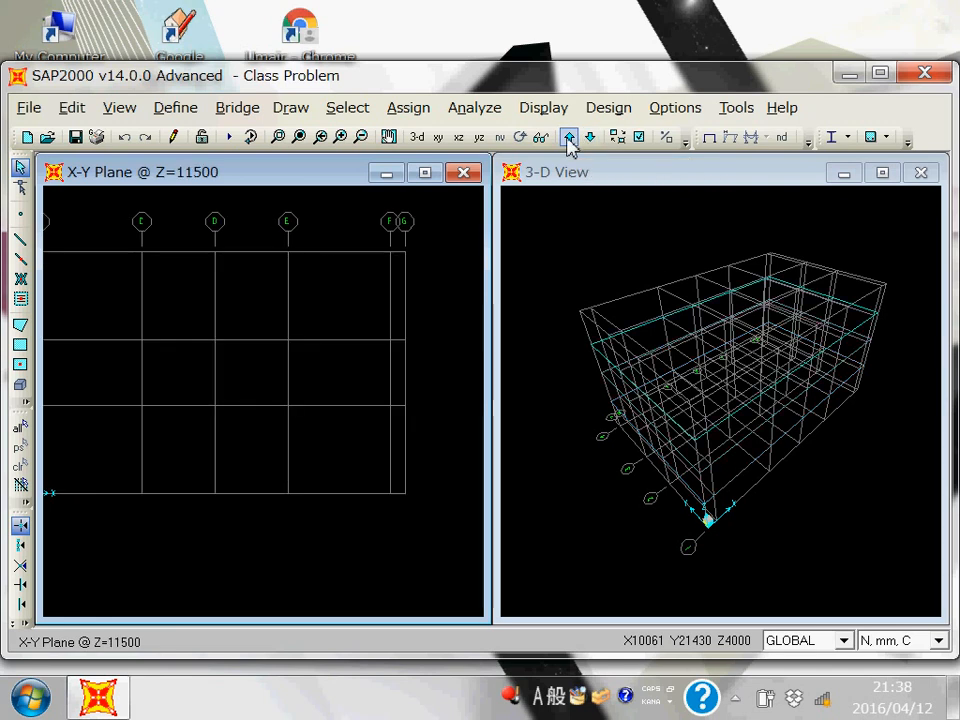
click(568, 138)
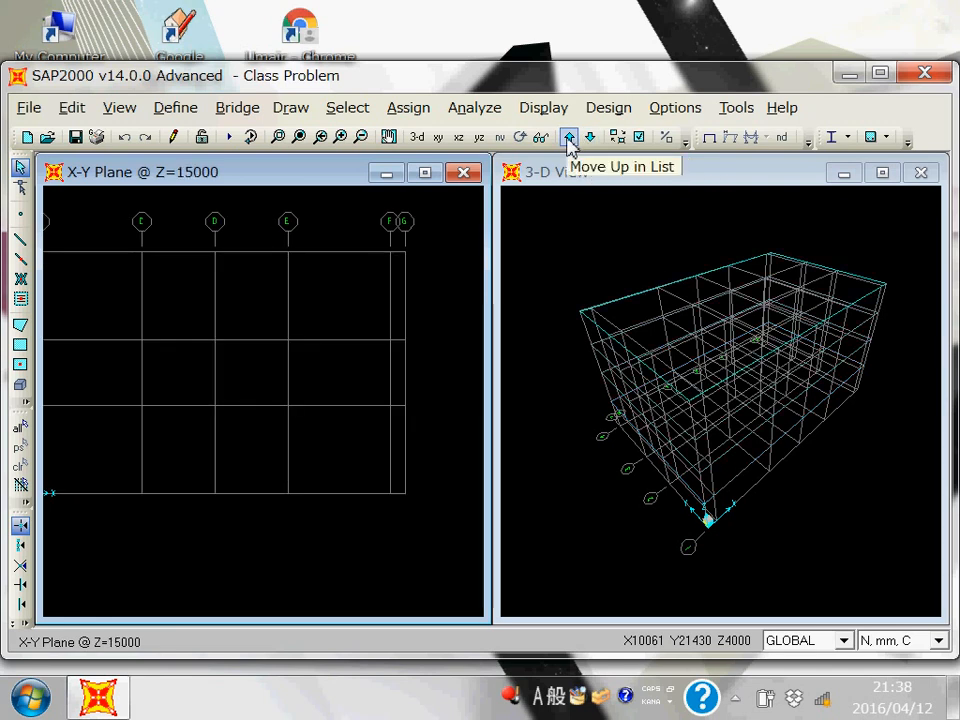
click(591, 140)
click(591, 140)
click(591, 140)
drag(300, 176, 339, 188)
middle_drag(349, 318, 394, 317)
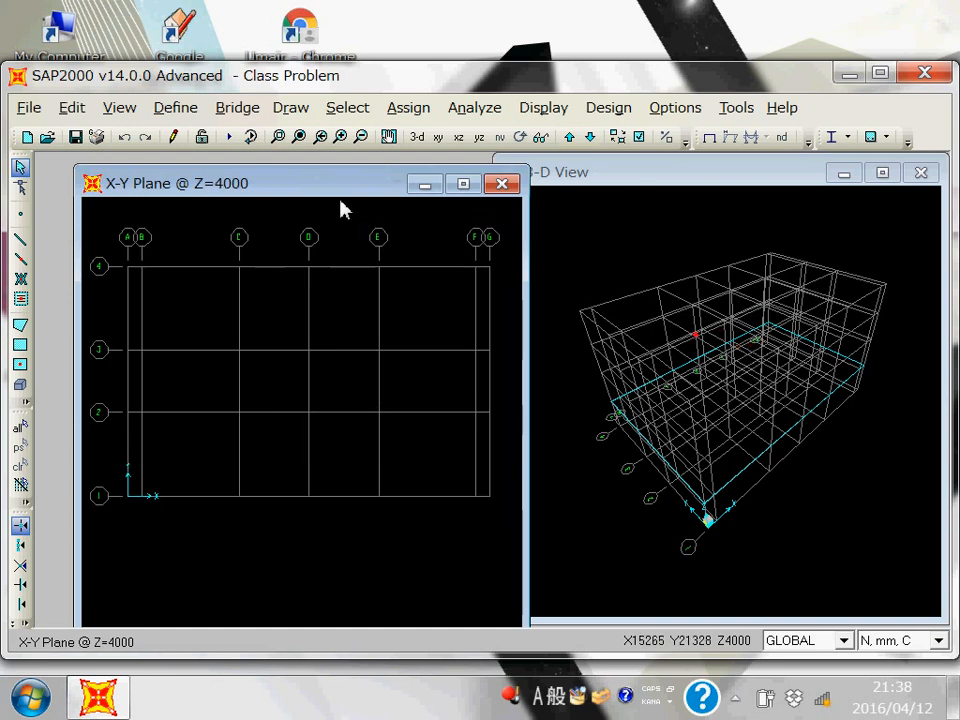
drag(336, 192, 294, 182)
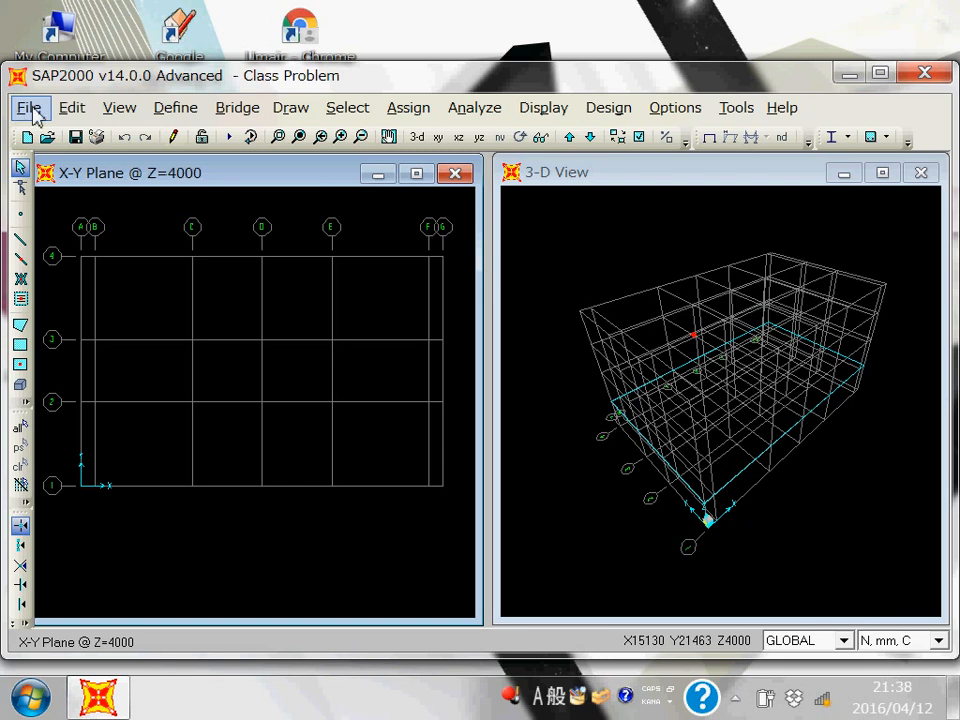
Review the fc 20 MPa concrete material's elasticity, Poisson's ratio and unit weight, and close the material definitions
click(170, 108)
click(180, 138)
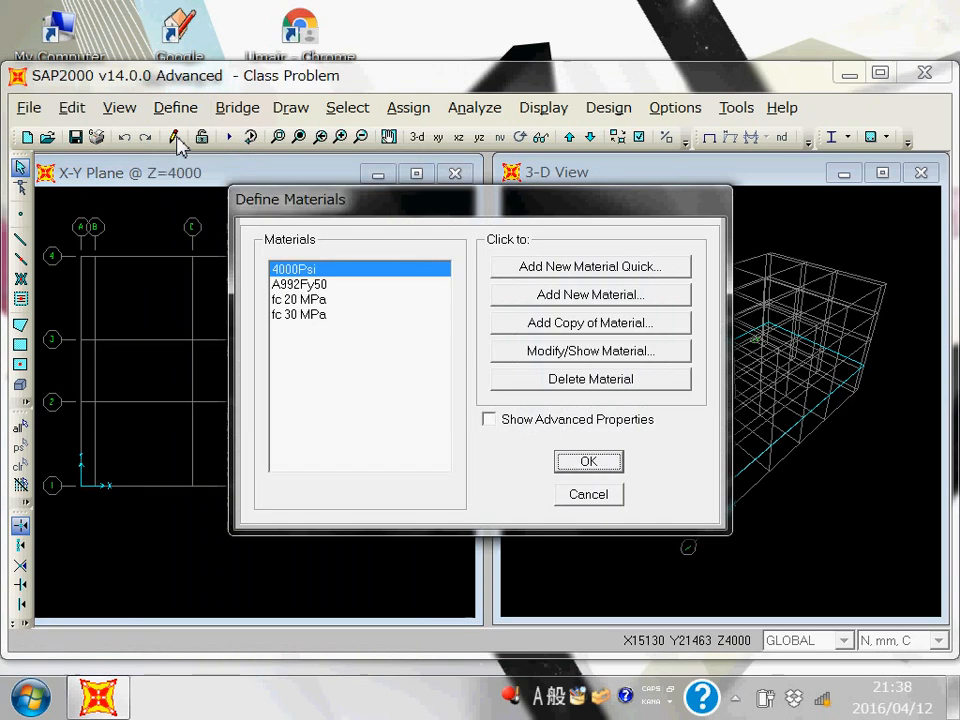
click(318, 299)
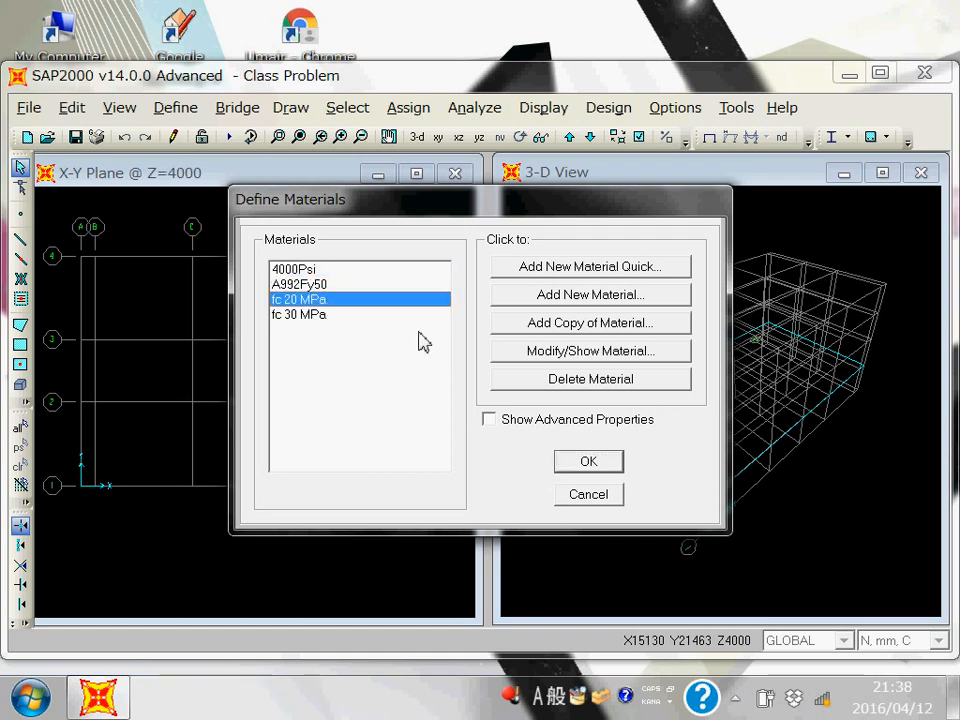
click(525, 351)
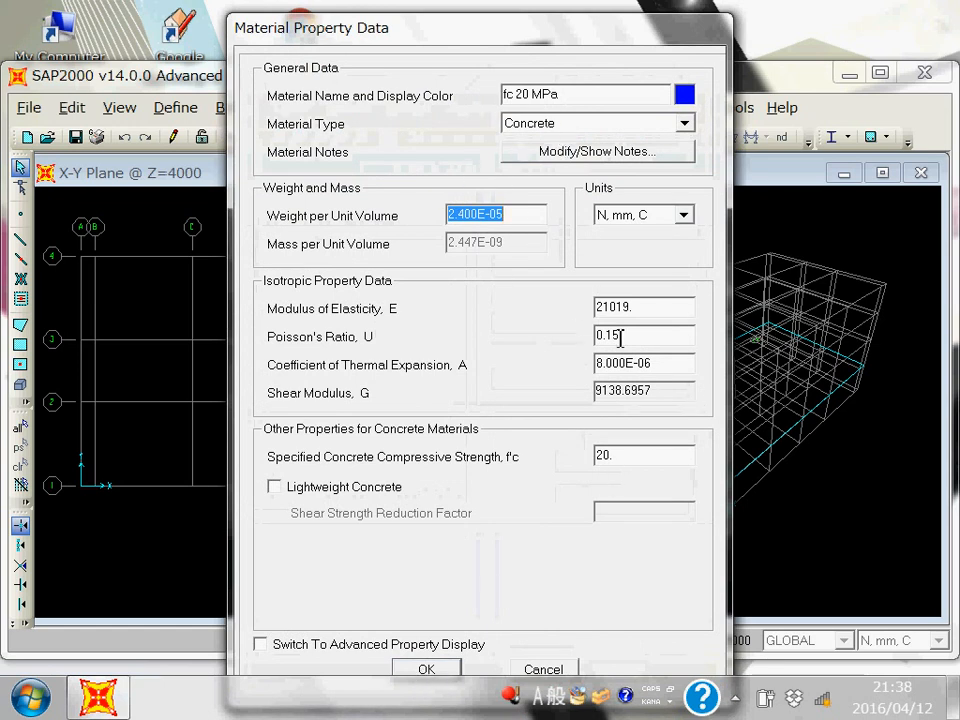
double_click(654, 313)
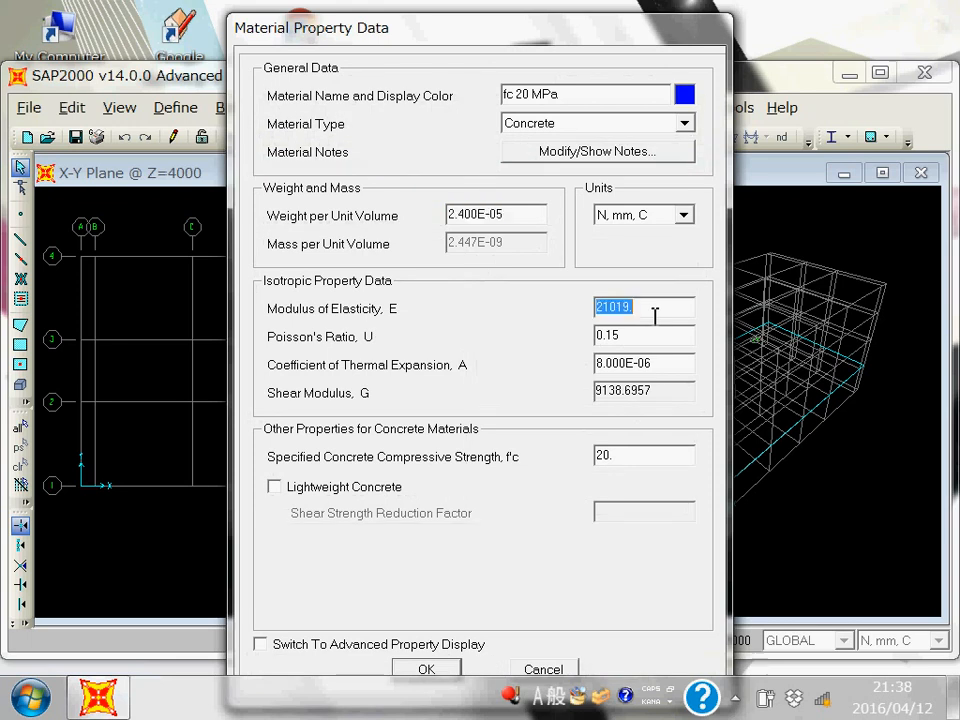
key(Tab)
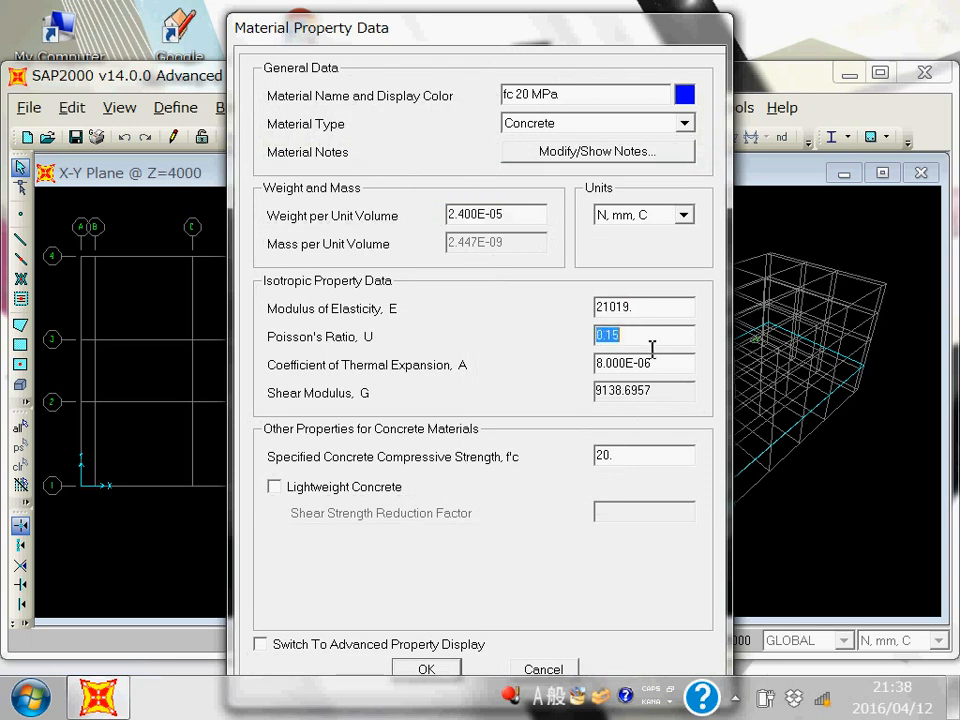
double_click(536, 219)
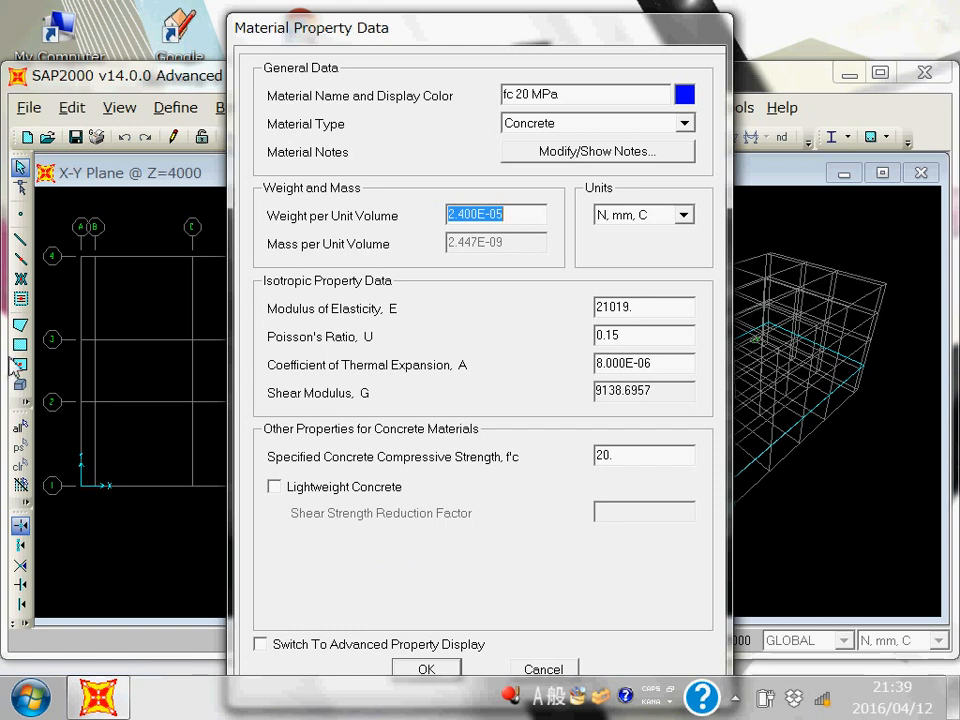
click(426, 668)
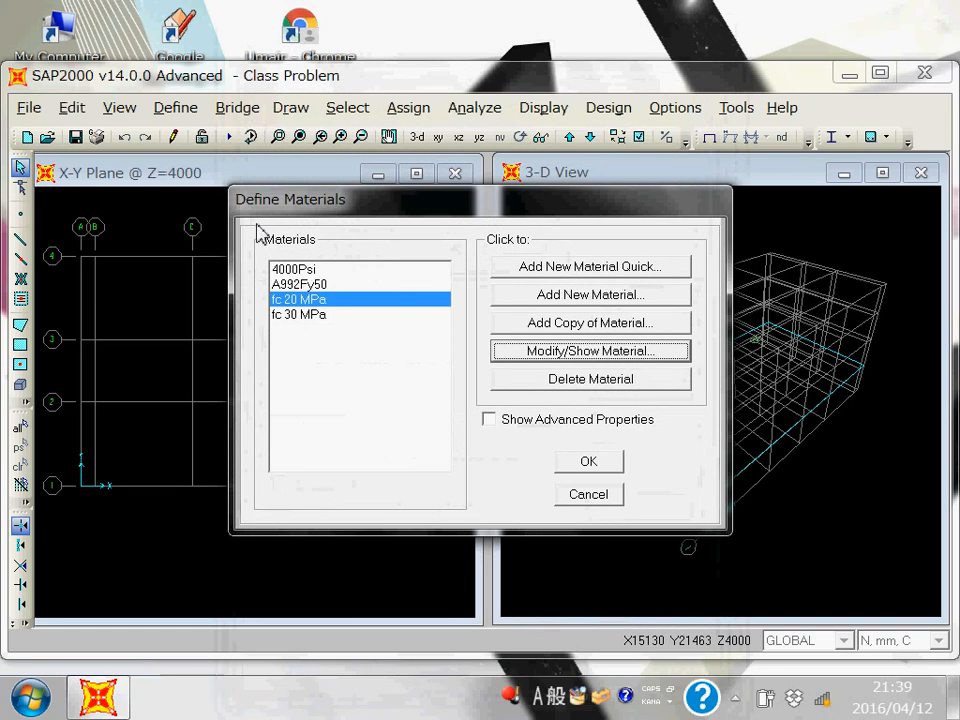
click(580, 466)
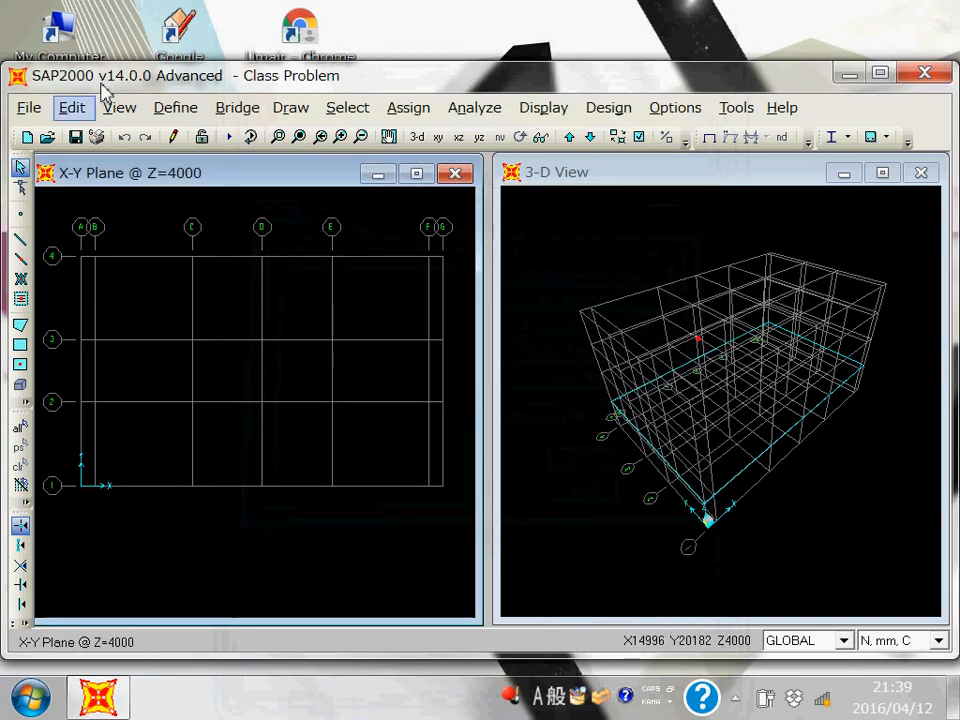
Open the frame section property definitions
click(180, 110)
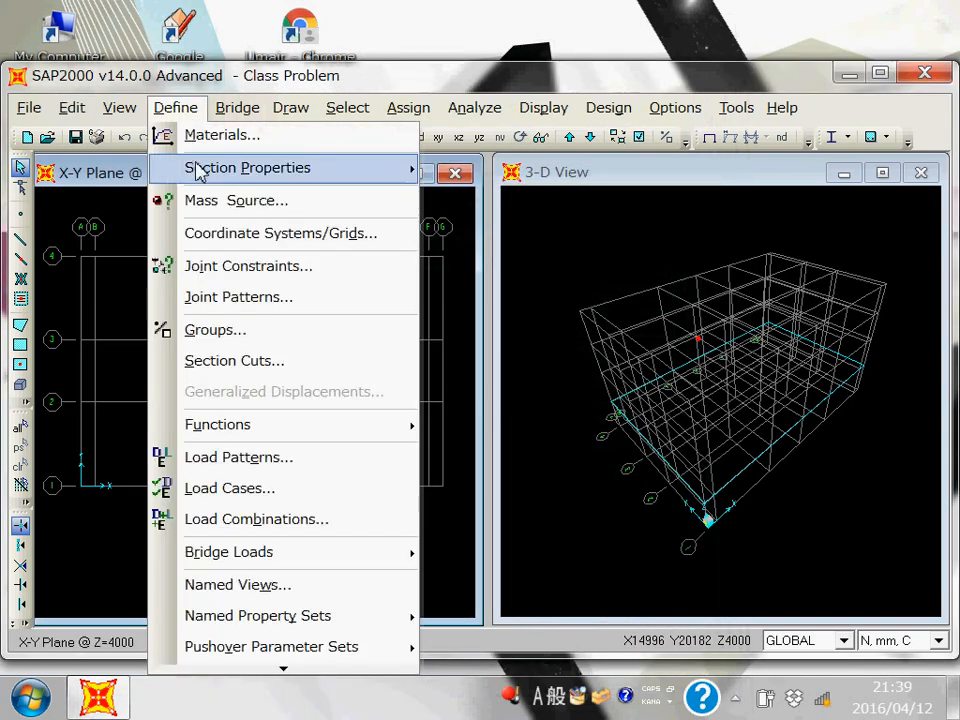
mouse_move(199, 167)
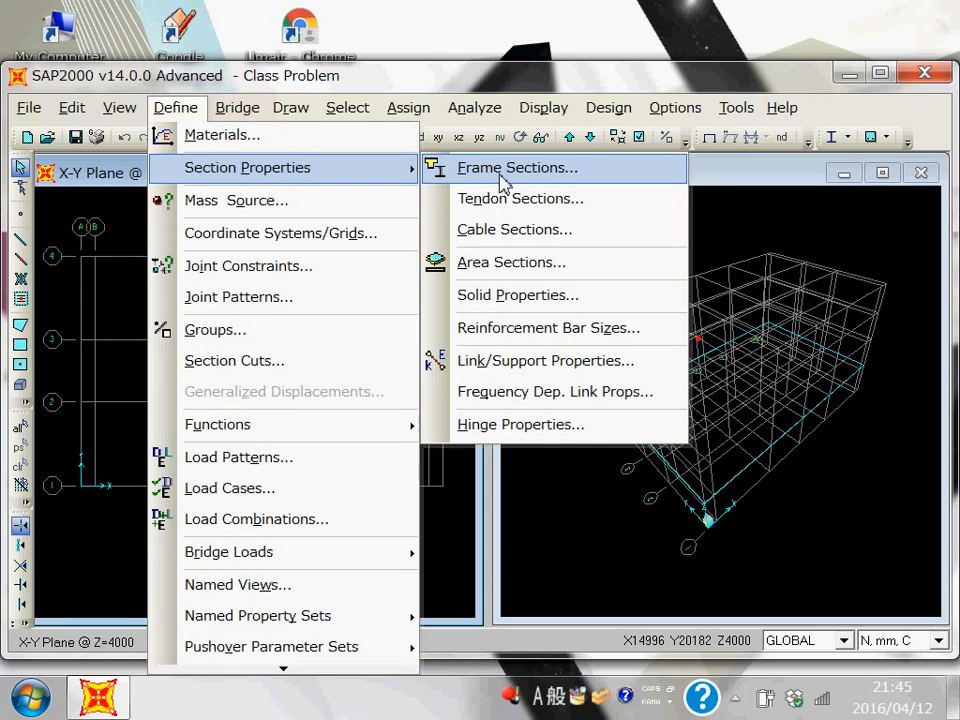
click(502, 180)
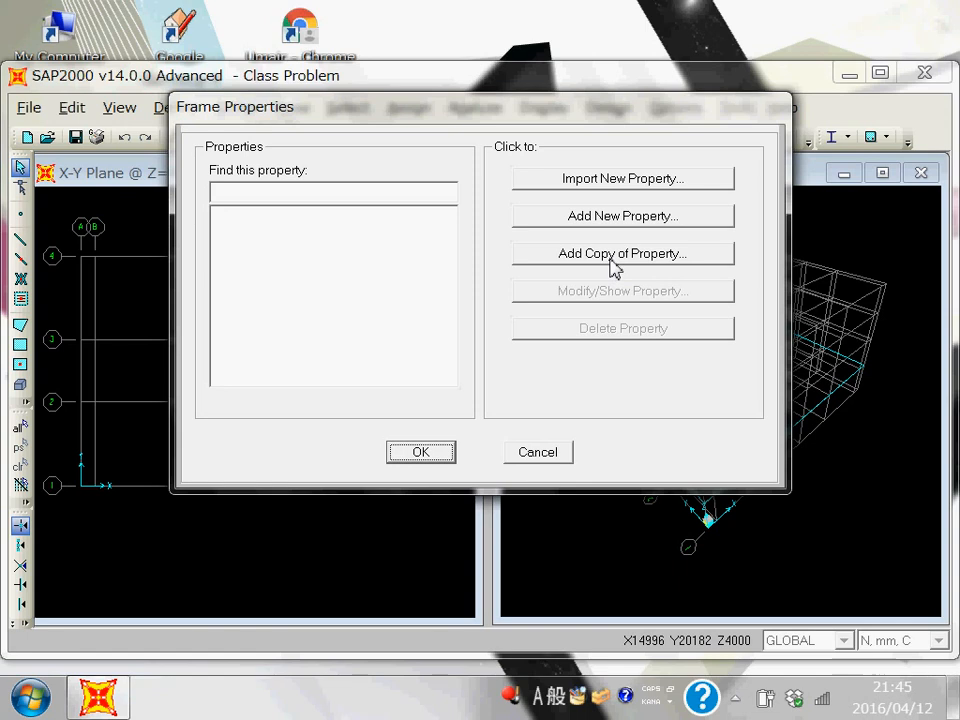
Examine the import options for steel frame sections, including the property files for an I/Wide Flange shape, and return to the frame properties
click(614, 180)
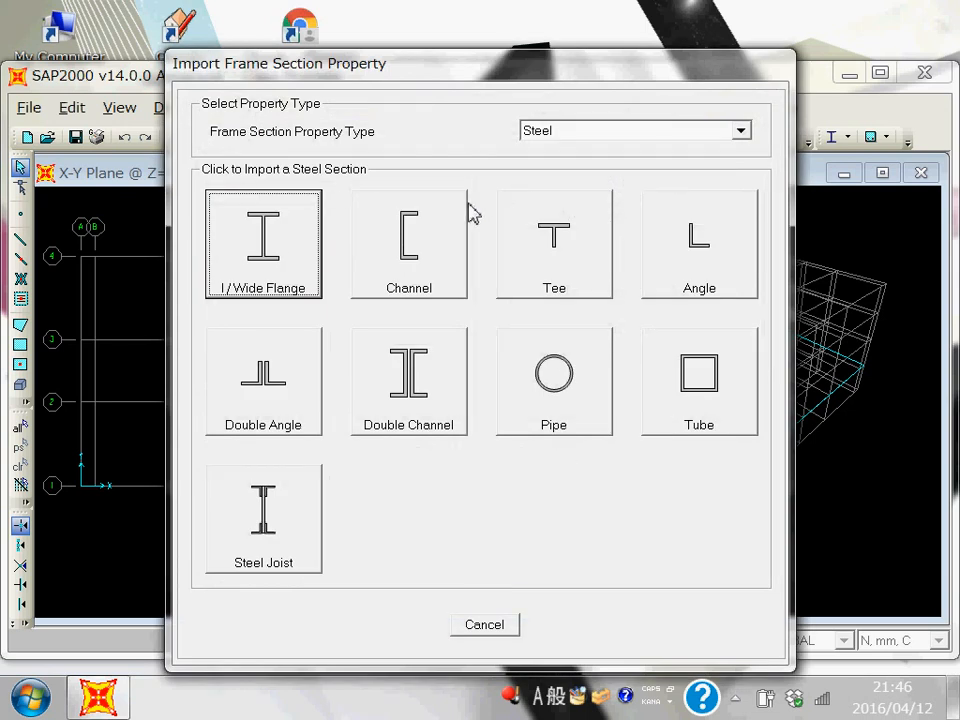
click(686, 131)
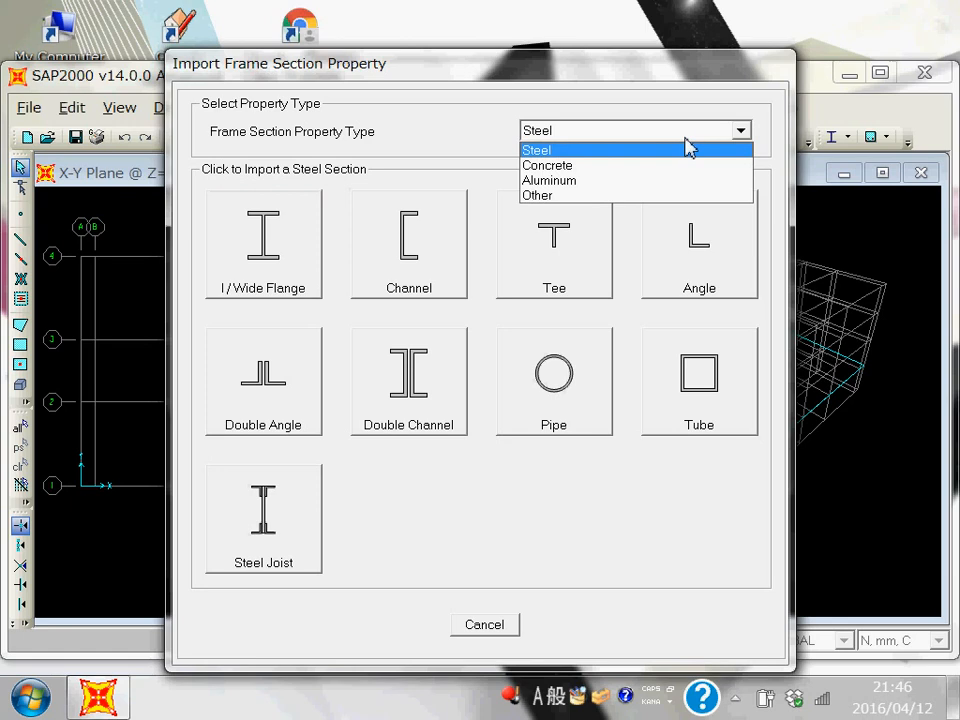
click(652, 150)
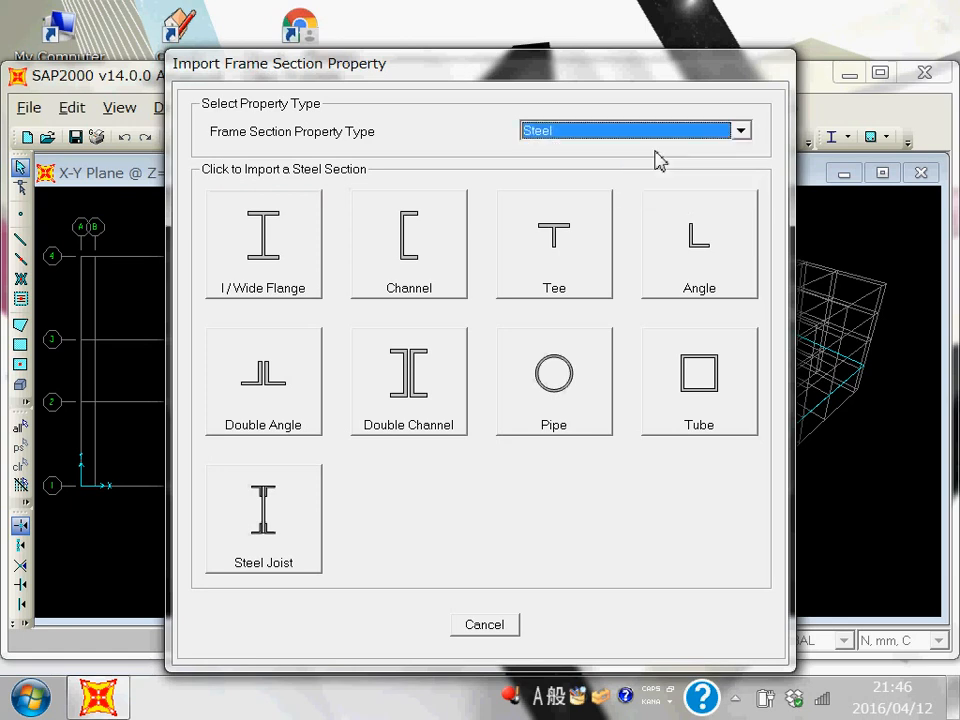
click(268, 258)
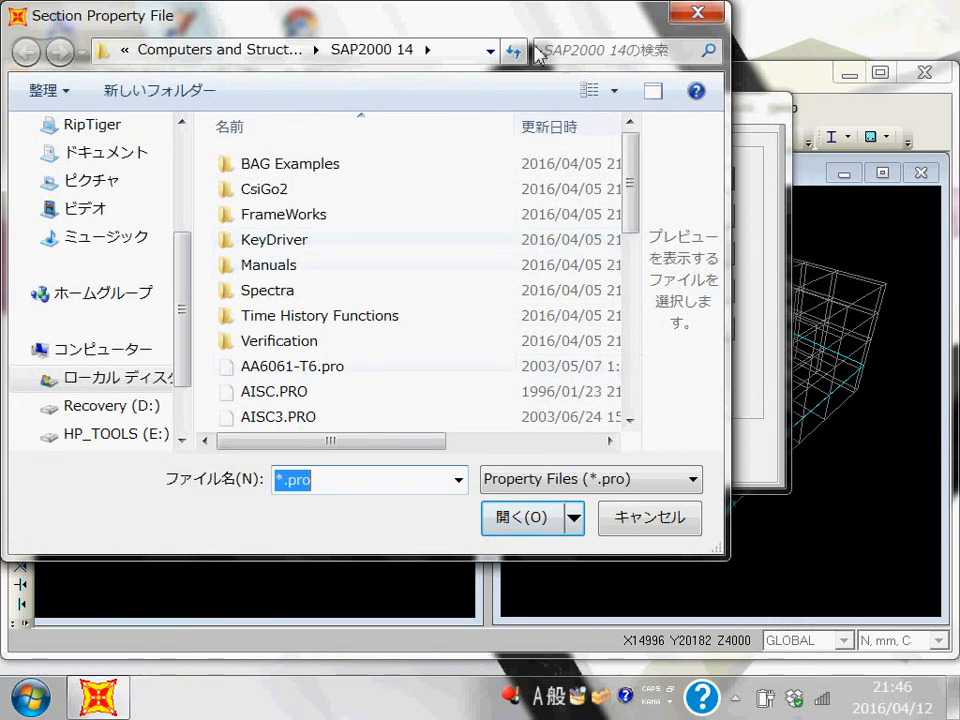
click(690, 14)
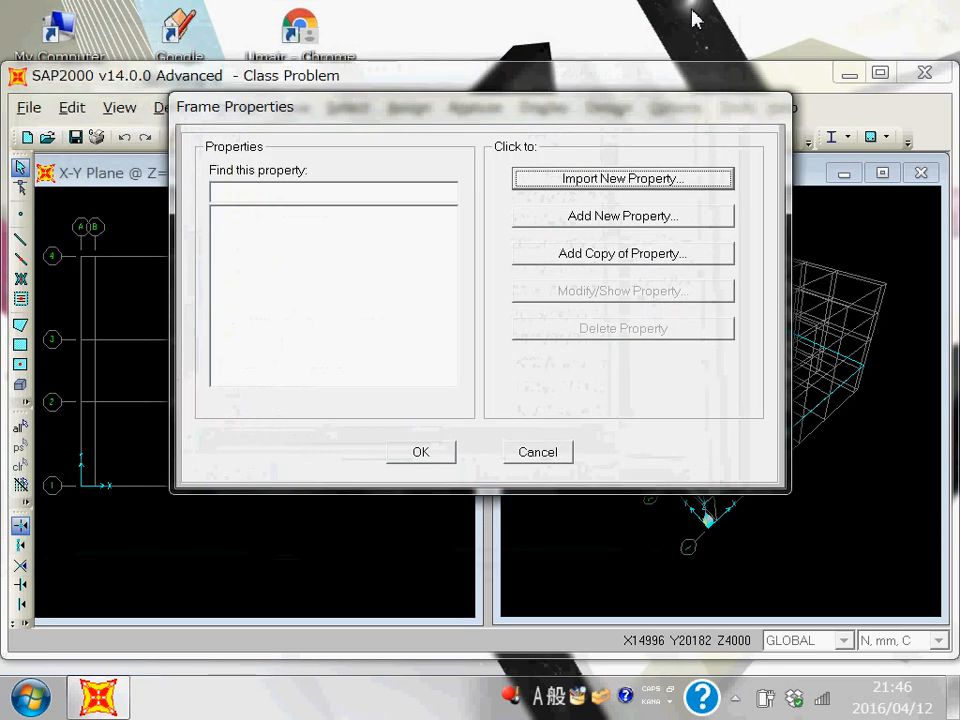
click(665, 224)
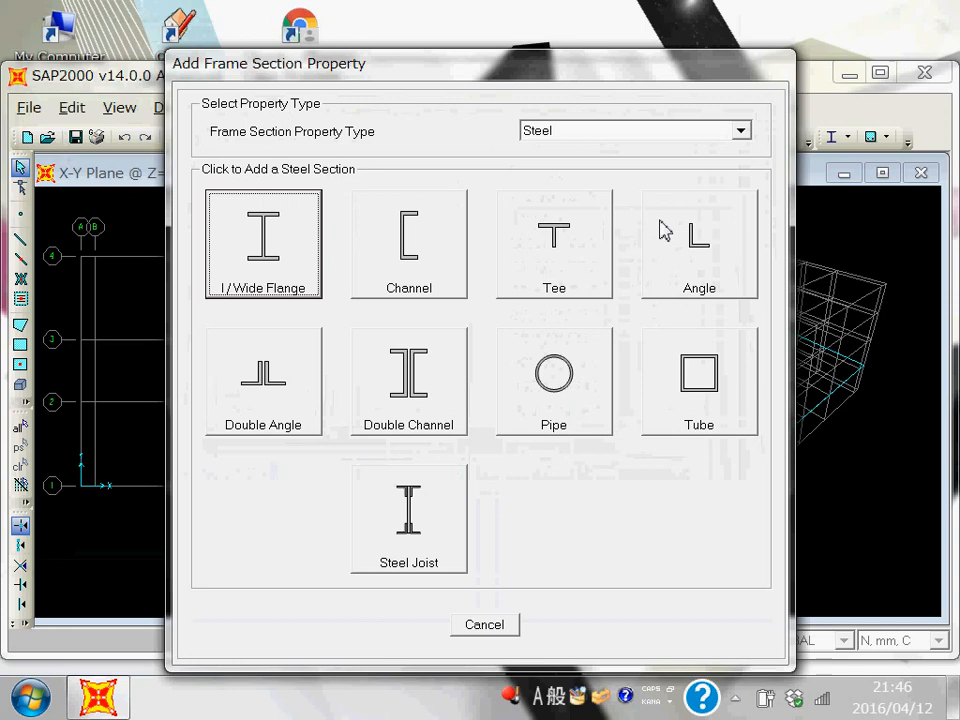
click(467, 624)
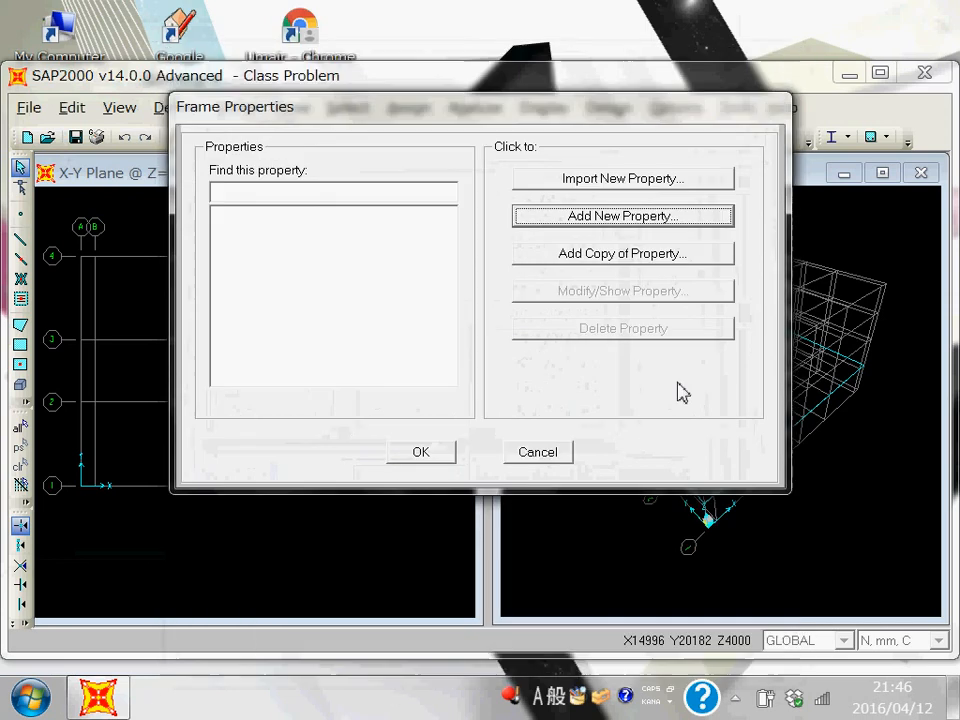
click(660, 184)
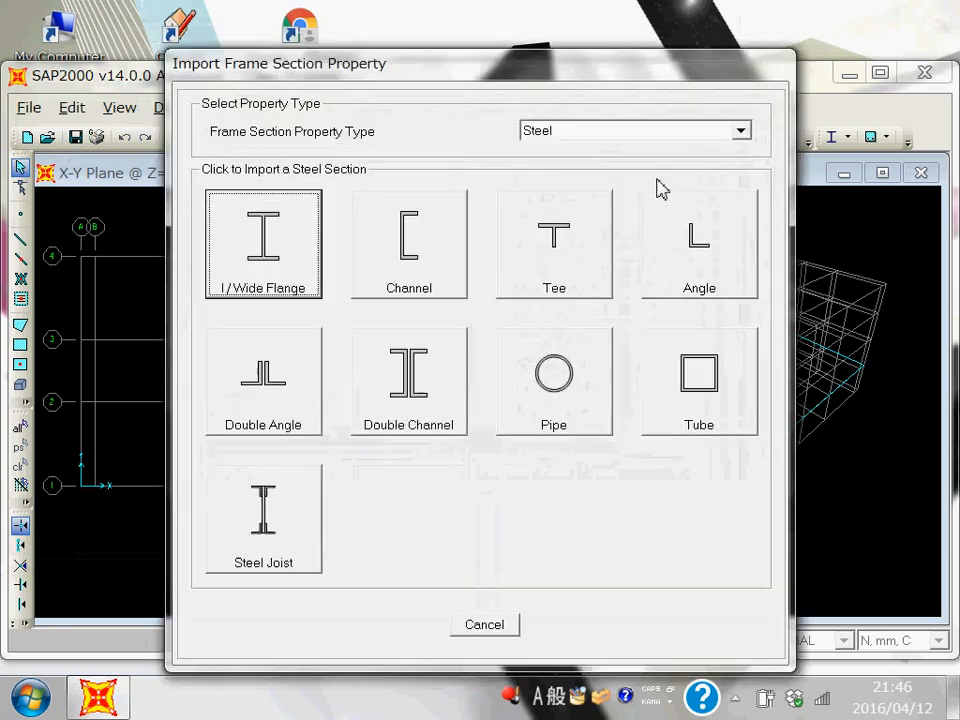
click(491, 628)
View the input form for a new steel I/Wide Flange section and close it without adding the section
click(688, 225)
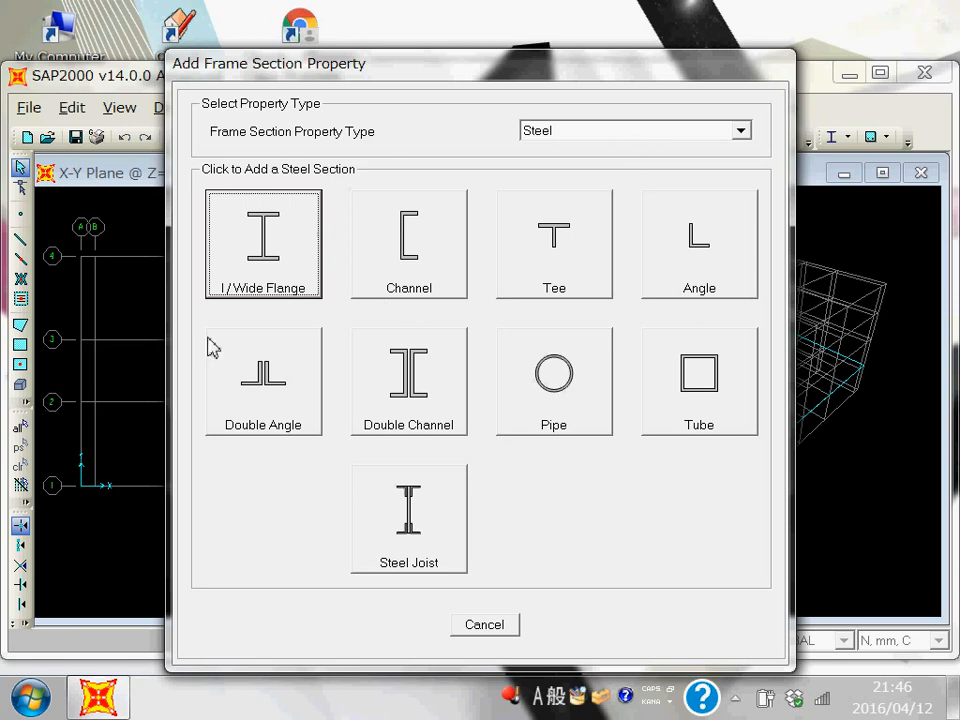
click(291, 246)
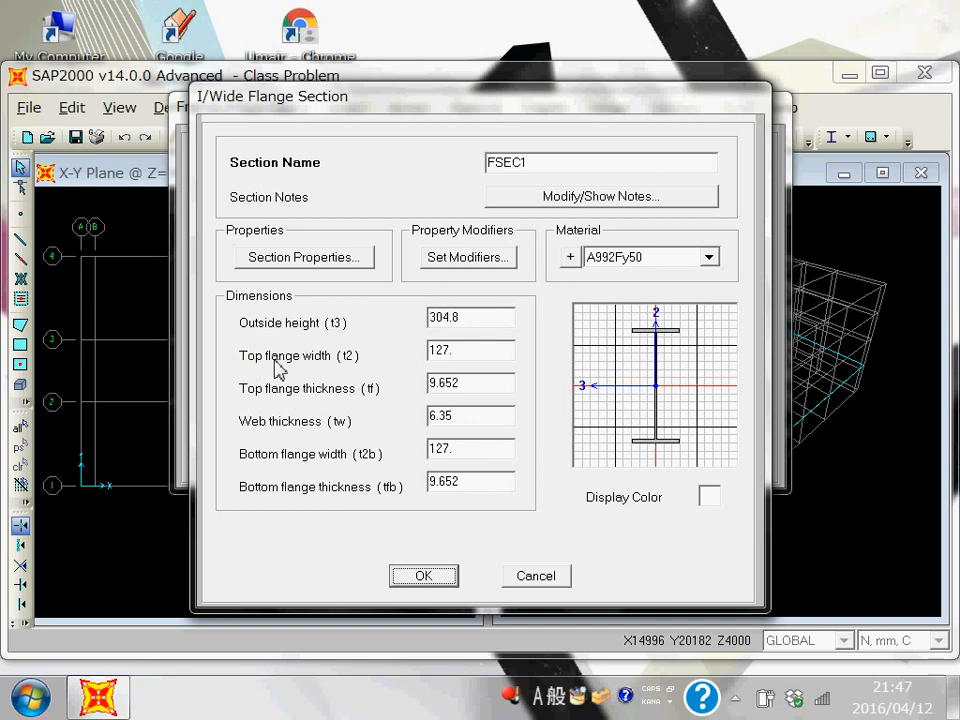
click(560, 162)
click(553, 577)
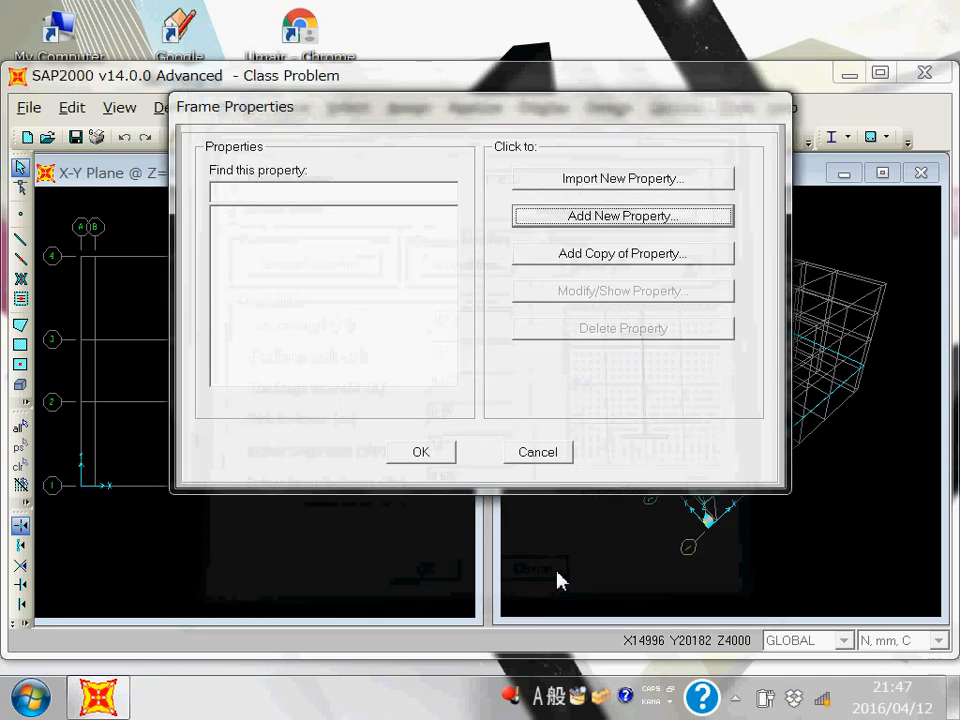
Start a new rectangular concrete frame section and name it Beam 600x300
click(638, 226)
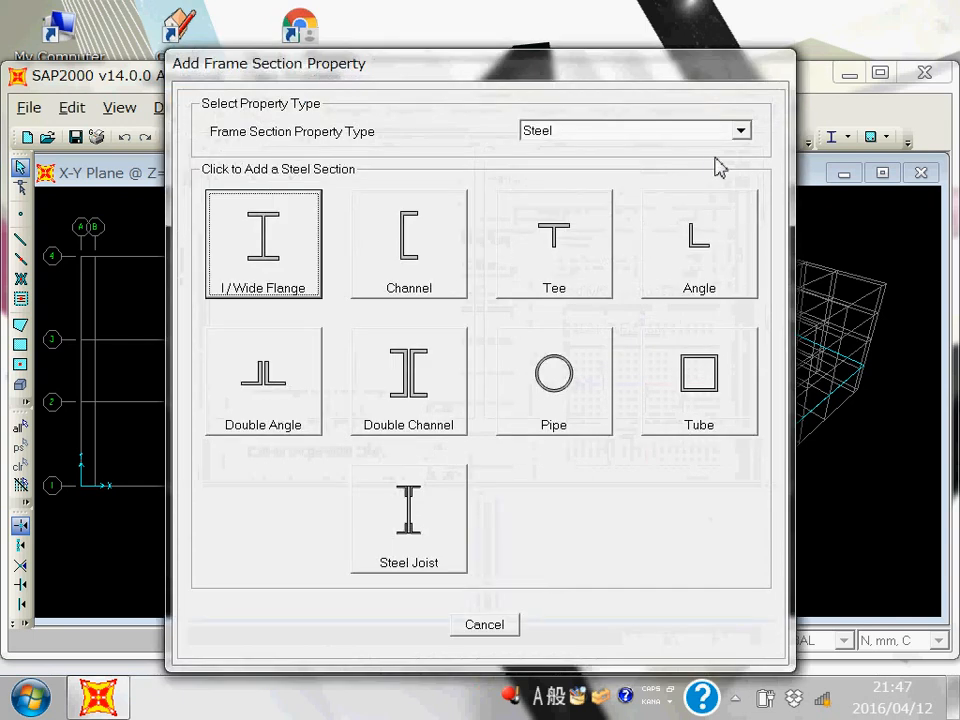
click(741, 131)
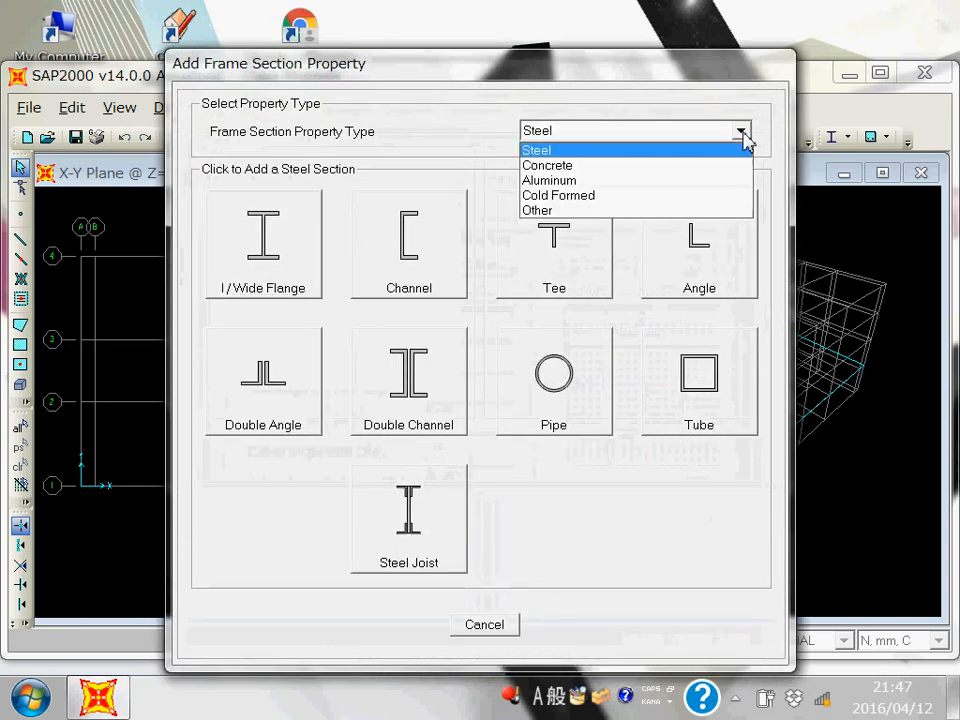
click(670, 165)
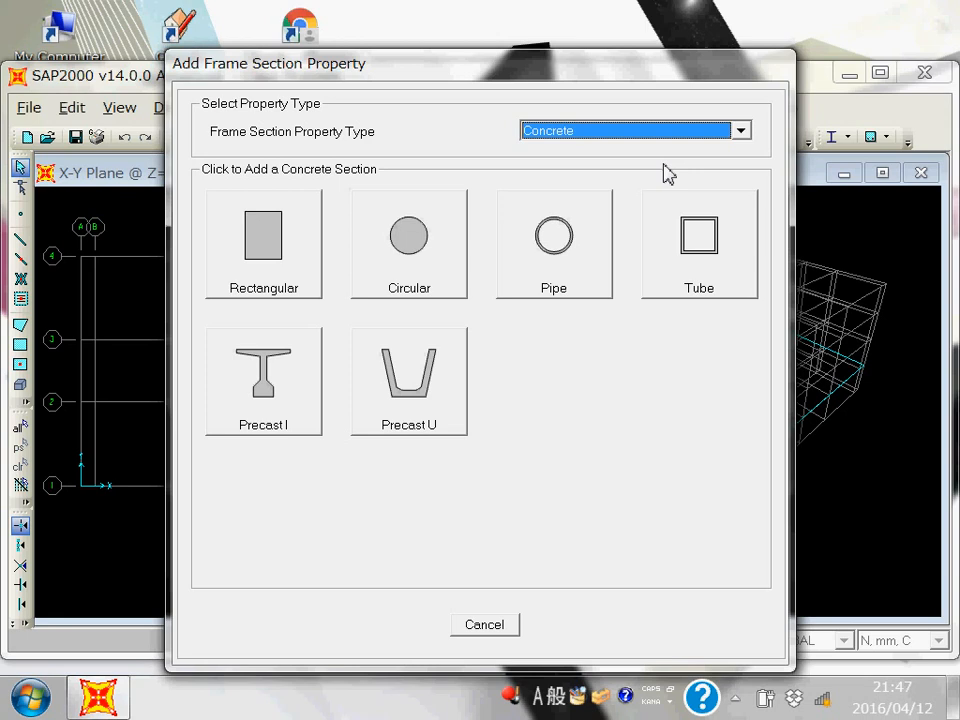
click(294, 246)
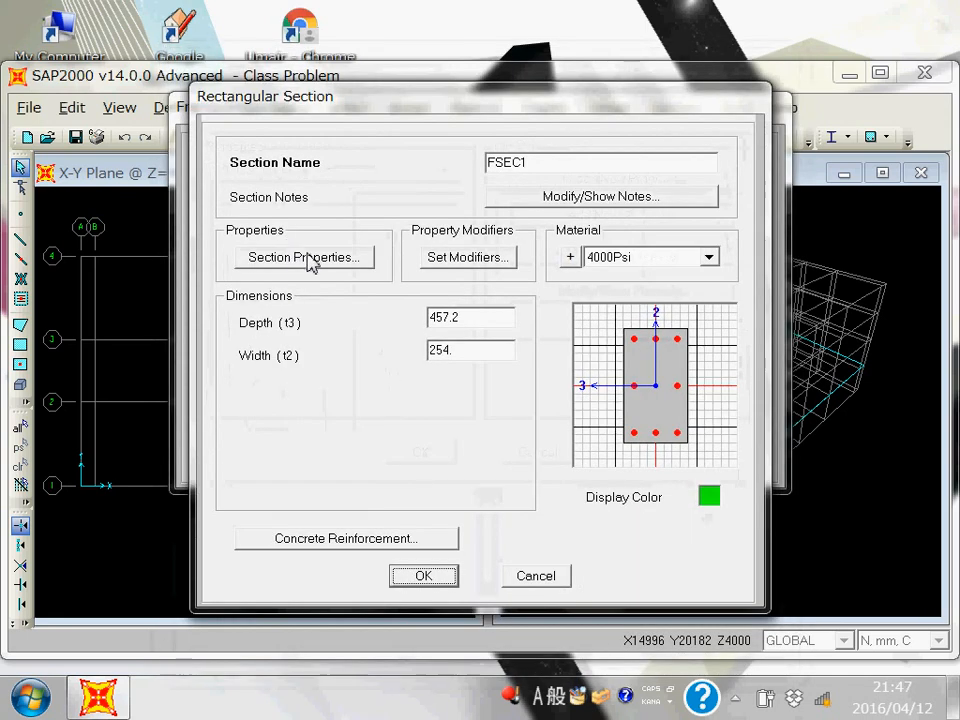
drag(630, 168, 482, 184)
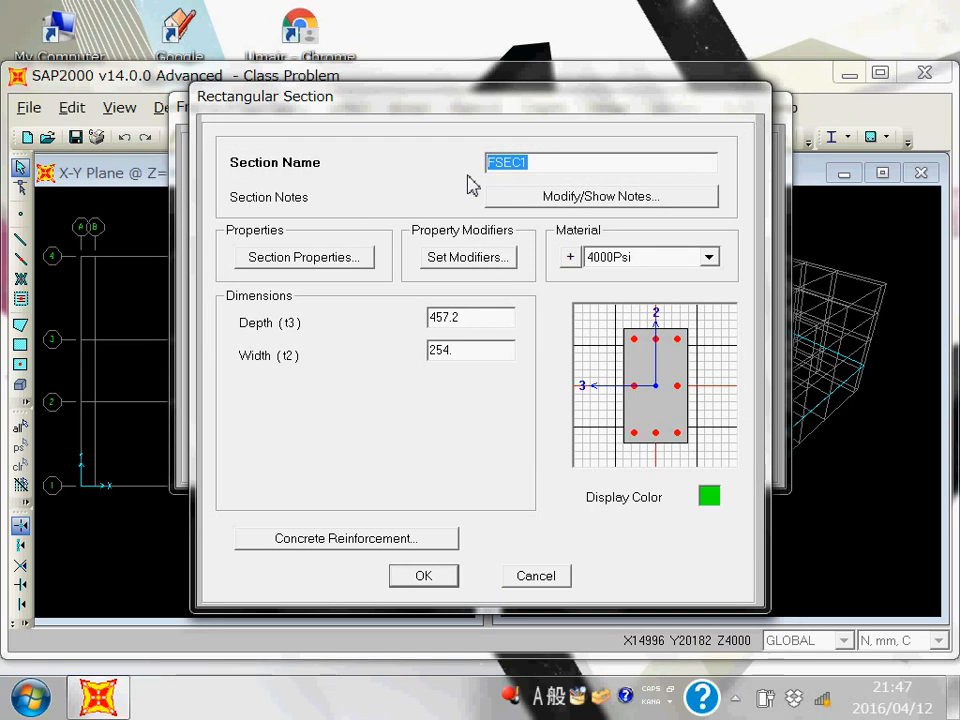
text(Beam 600x300)
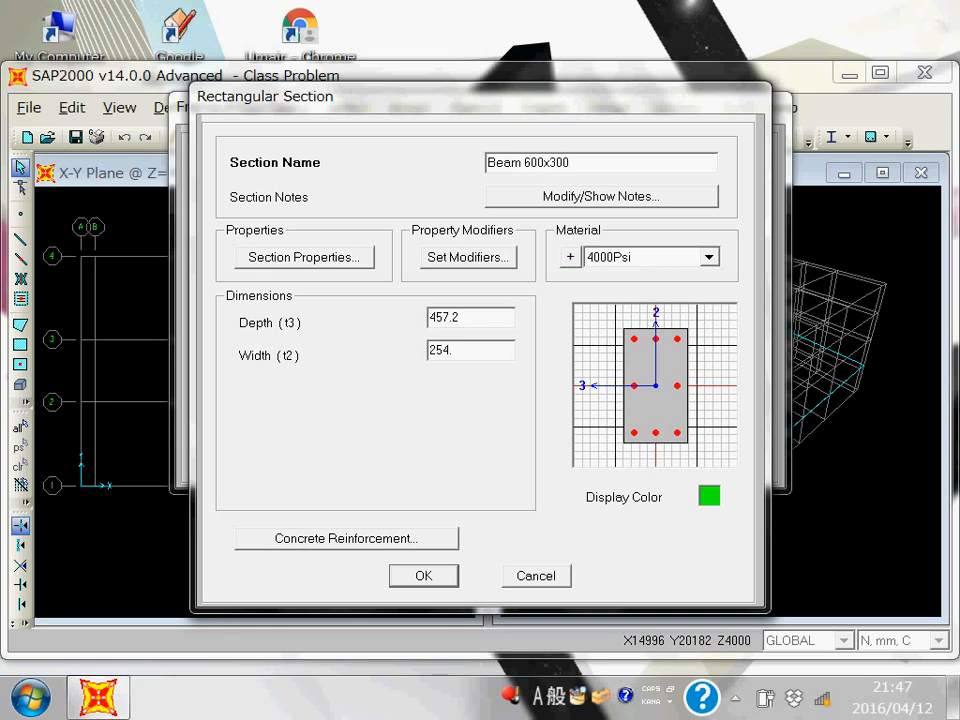
Assign the fc 20 MPa material to the beam section and set its depth to 600 mm and width to 300 mm
click(709, 258)
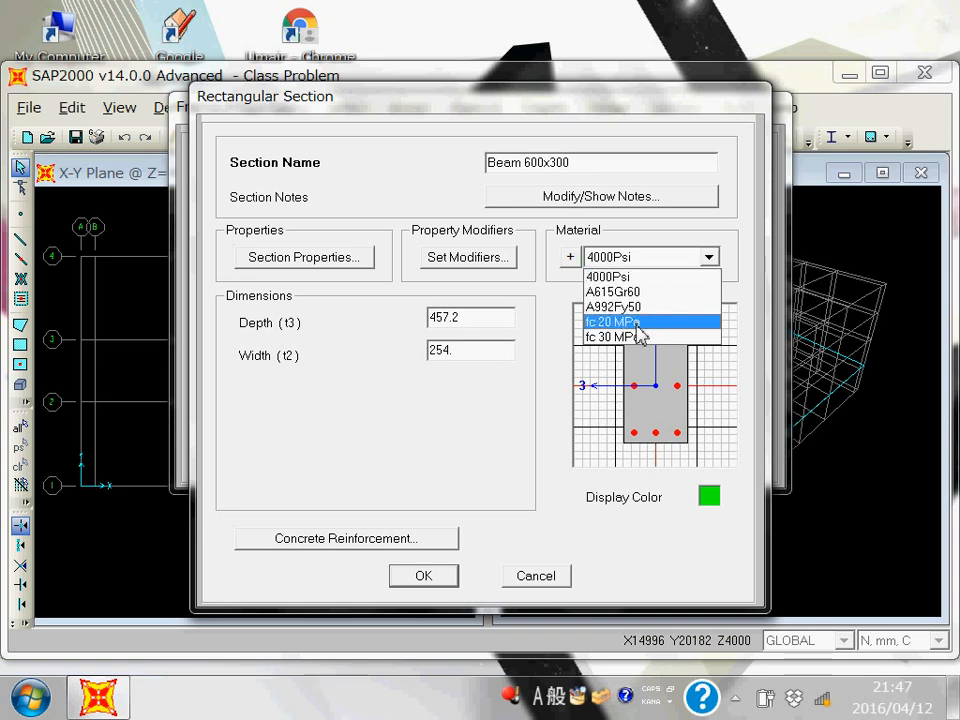
click(710, 322)
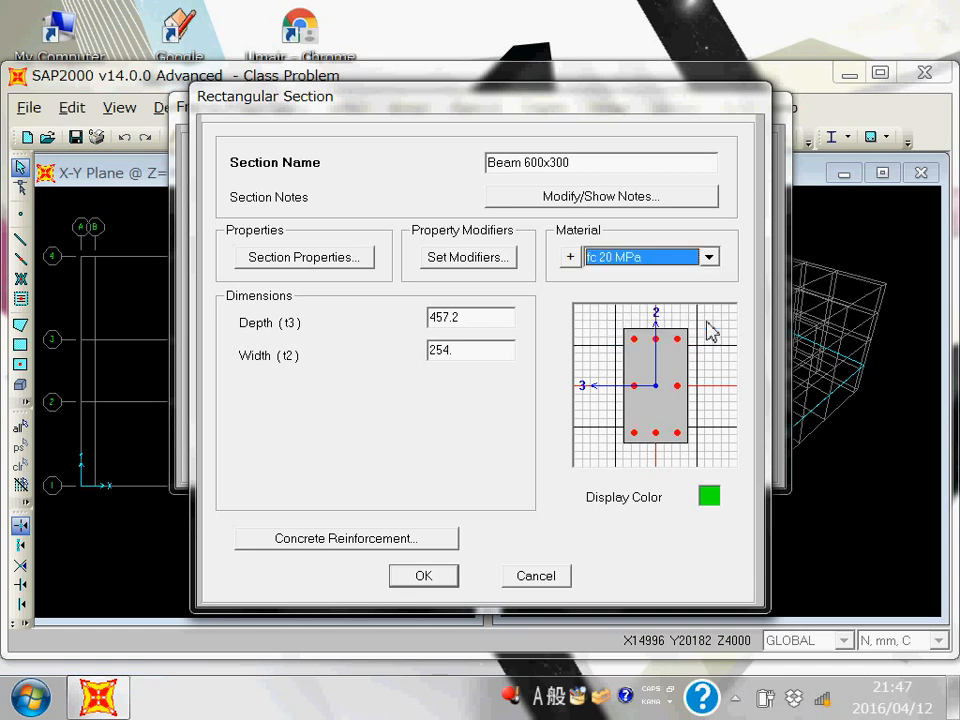
double_click(503, 322)
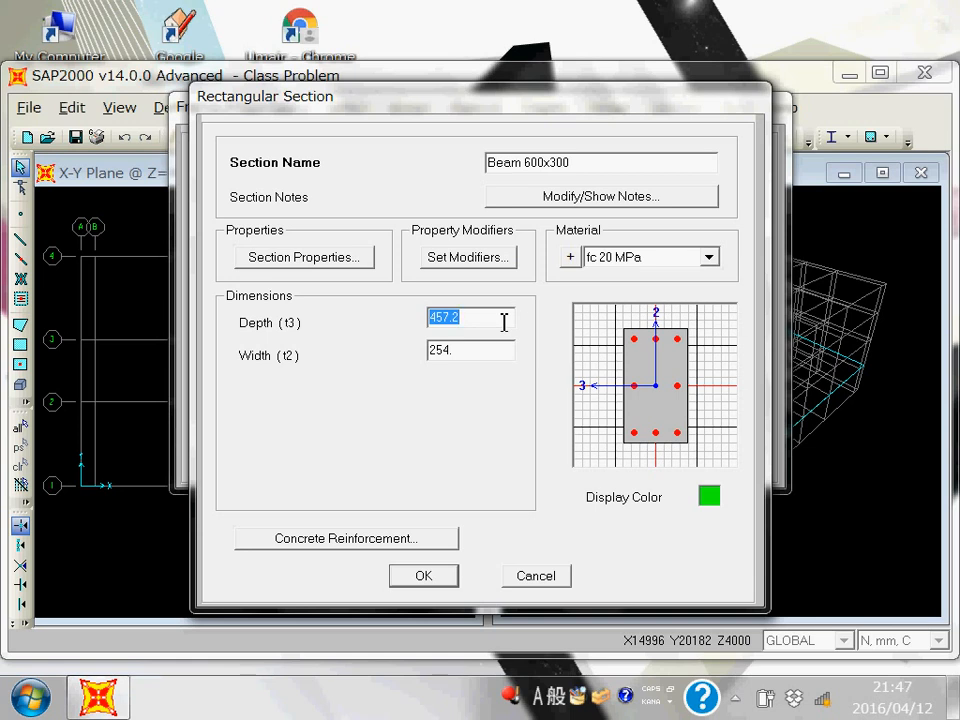
text(600)
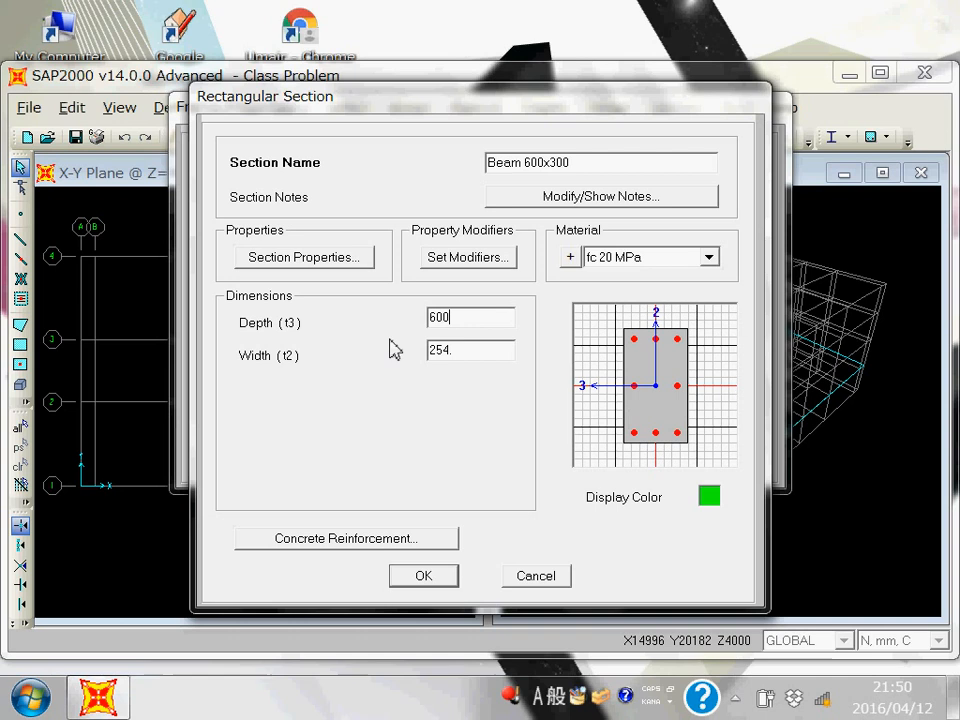
double_click(470, 352)
text(300)
Examine the section's concrete reinforcement data for the column and beam design types, and leave it without saving
click(360, 540)
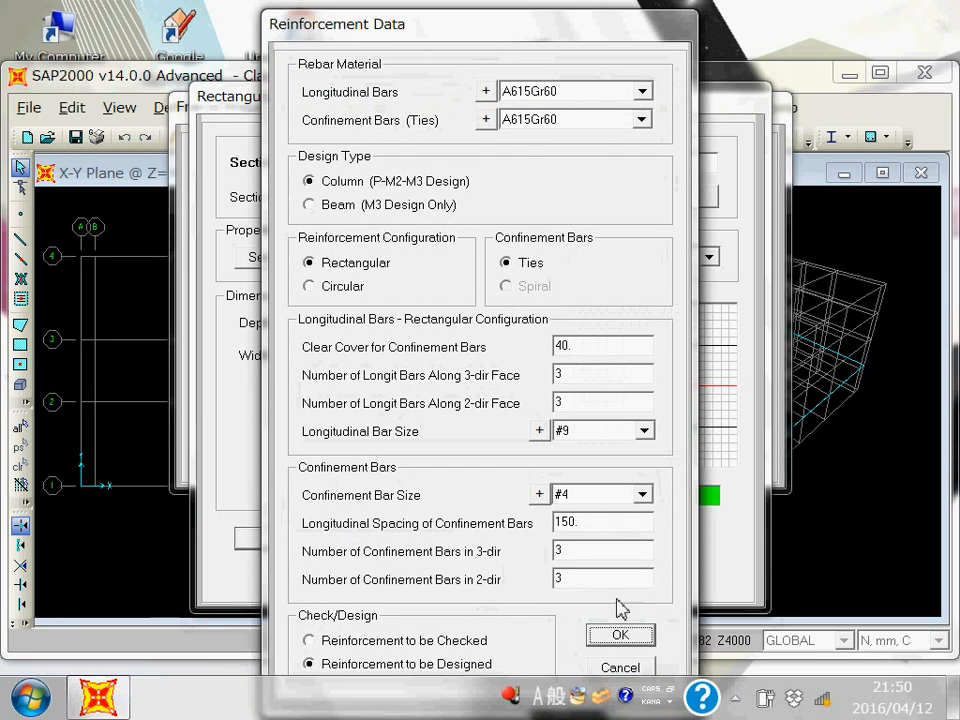
click(632, 669)
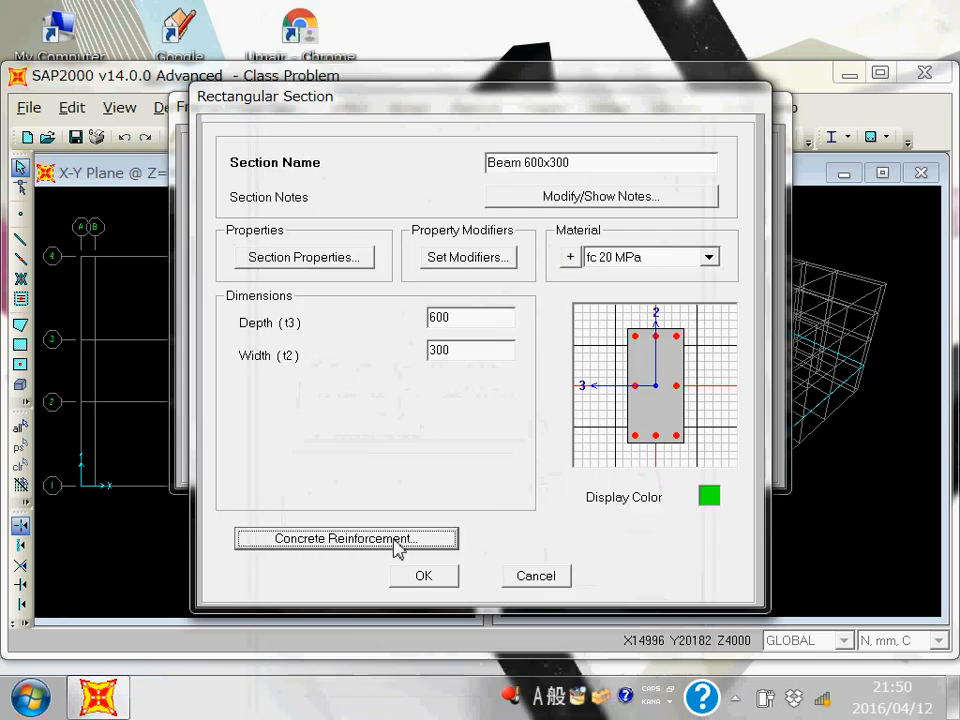
click(400, 541)
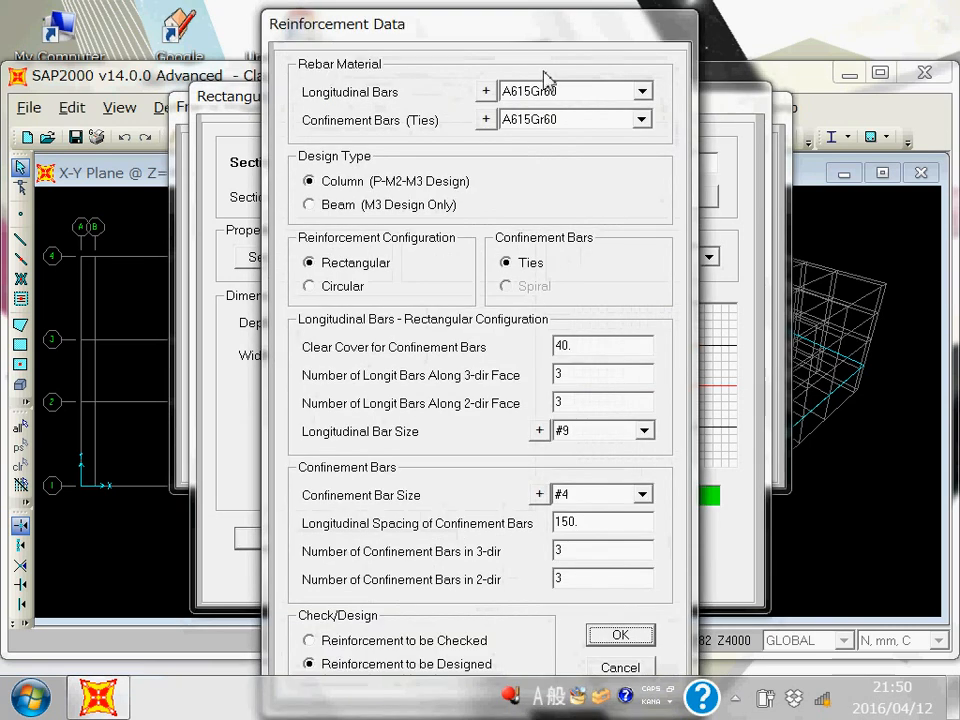
drag(553, 43, 557, 29)
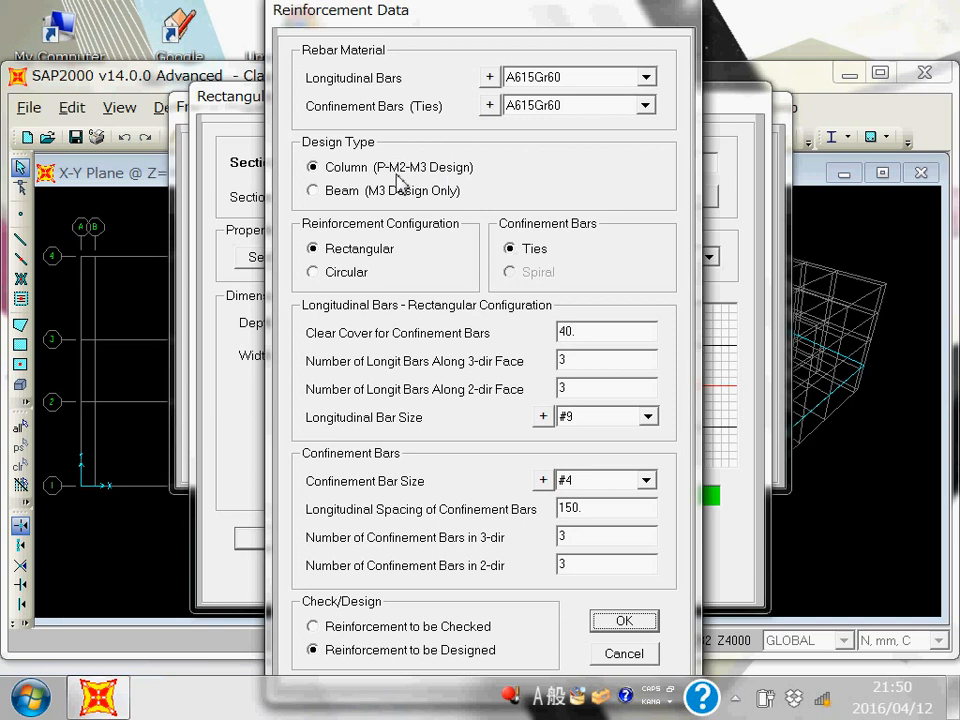
click(340, 199)
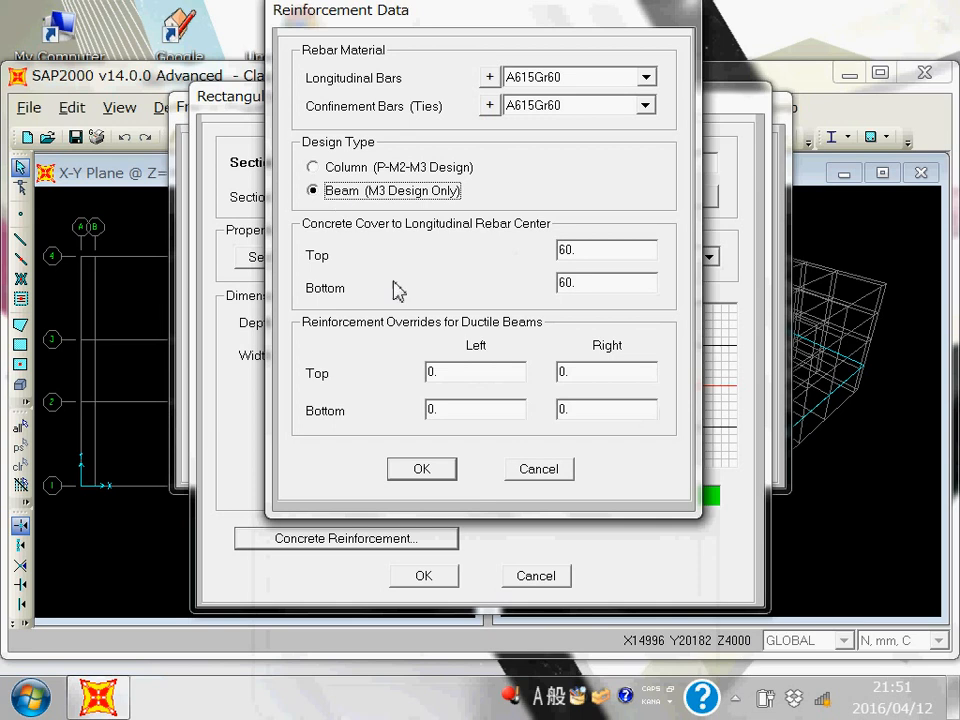
click(553, 478)
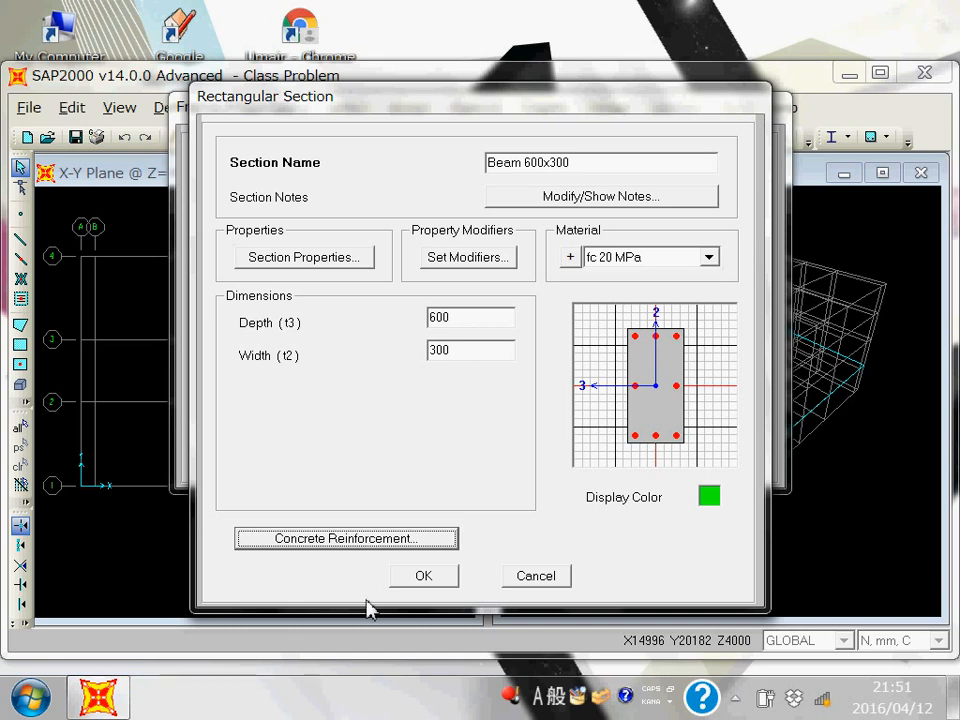
Set the section's reinforcement design type to Beam (M3 Design Only) with 75 mm top and bottom cover to the longitudinal rebar center
click(410, 545)
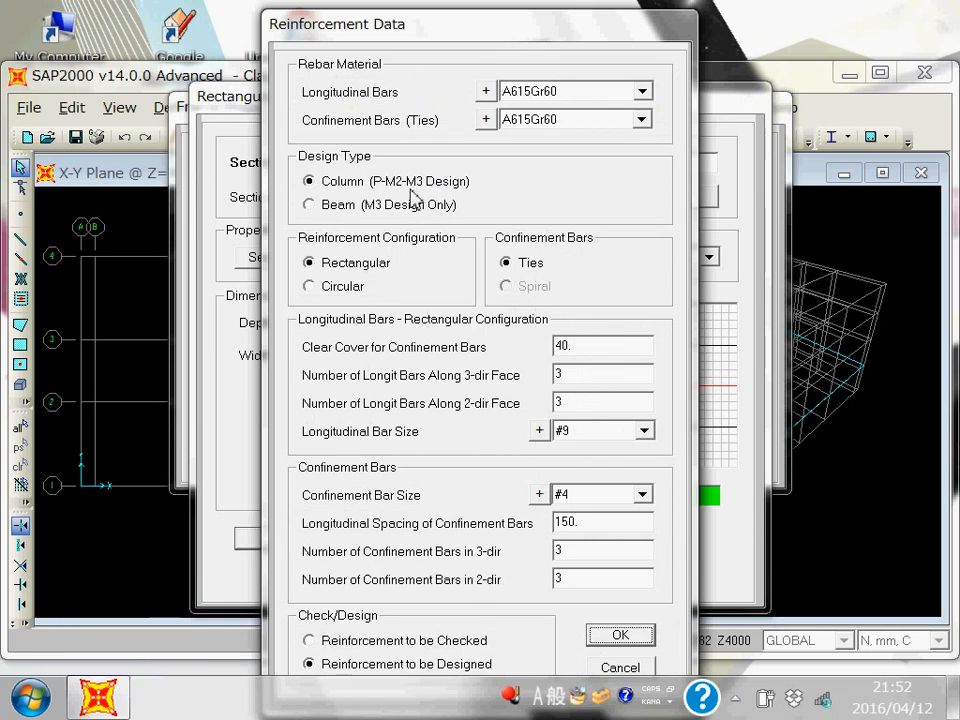
click(310, 205)
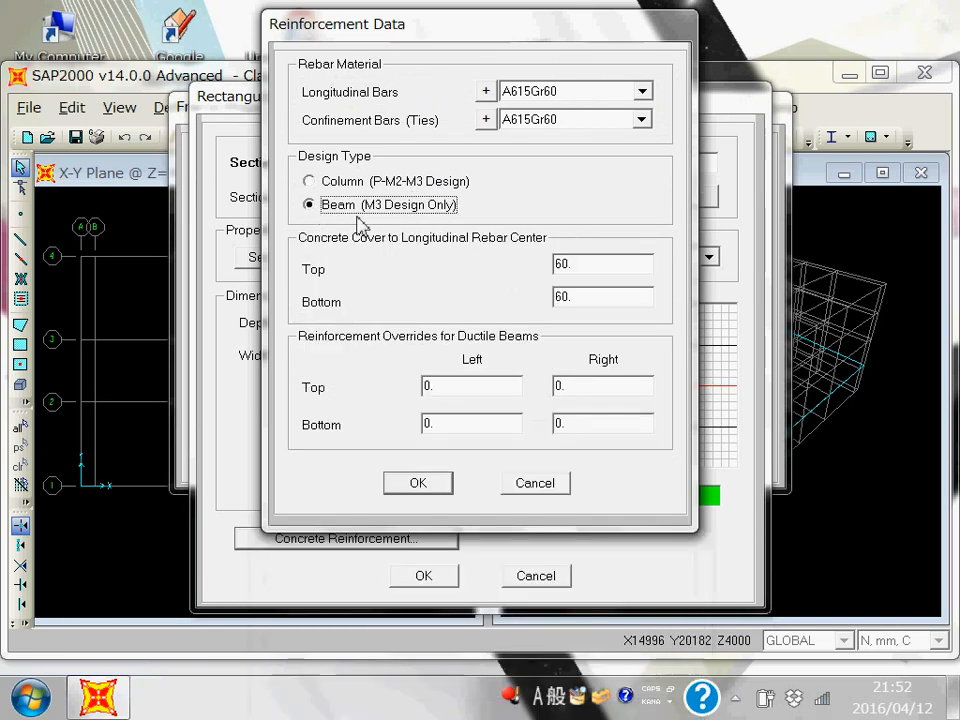
click(630, 268)
click(630, 302)
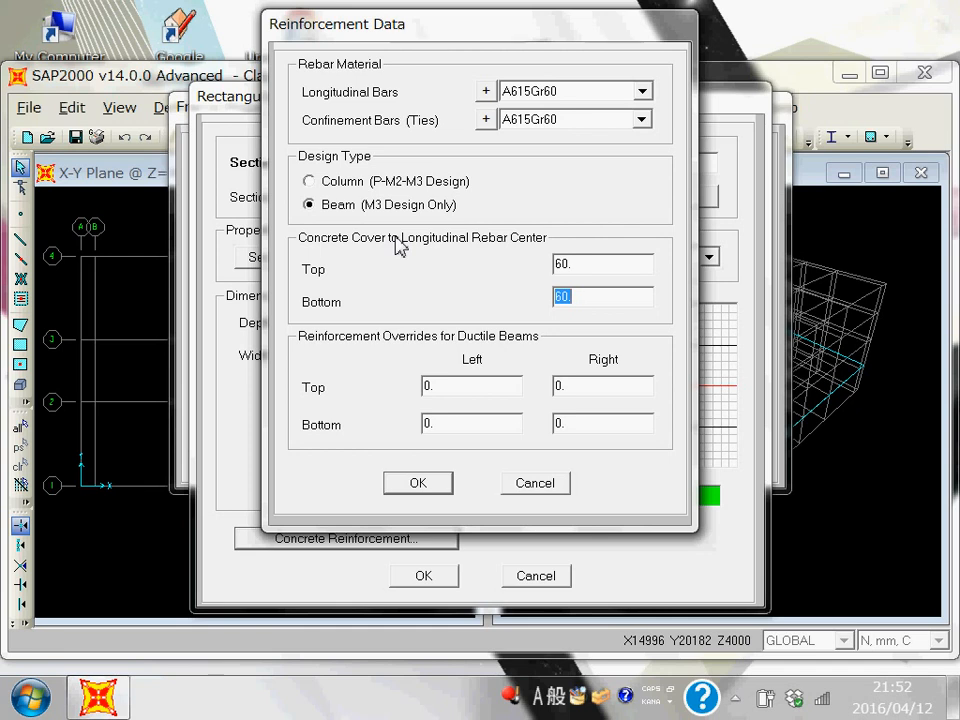
click(611, 265)
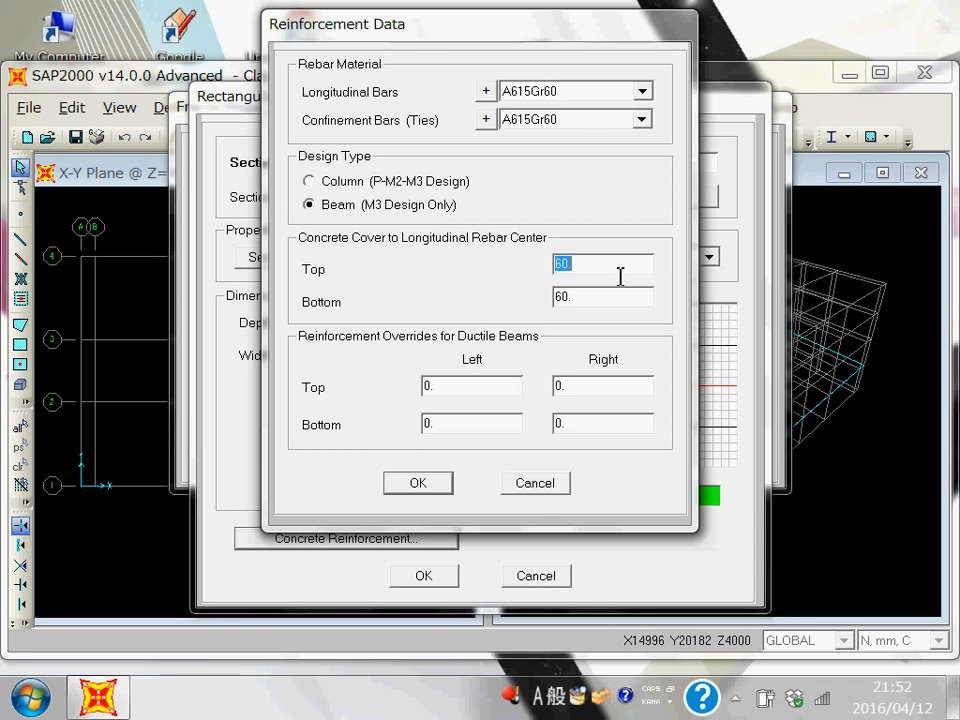
click(614, 298)
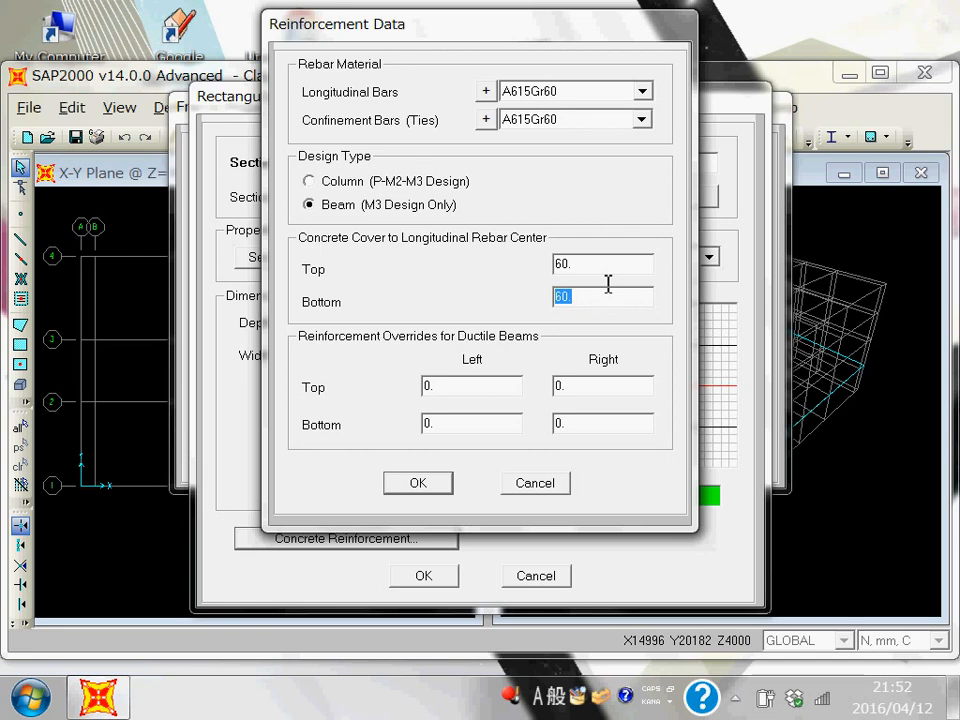
key(shift+Tab)
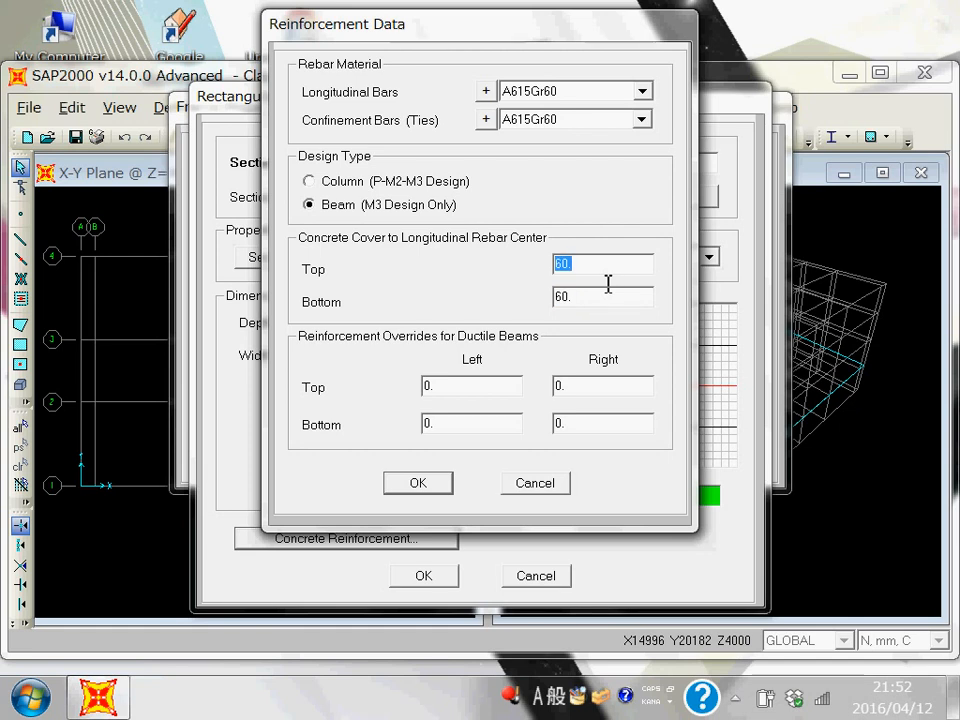
text(75)
key(Tab)
text(75)
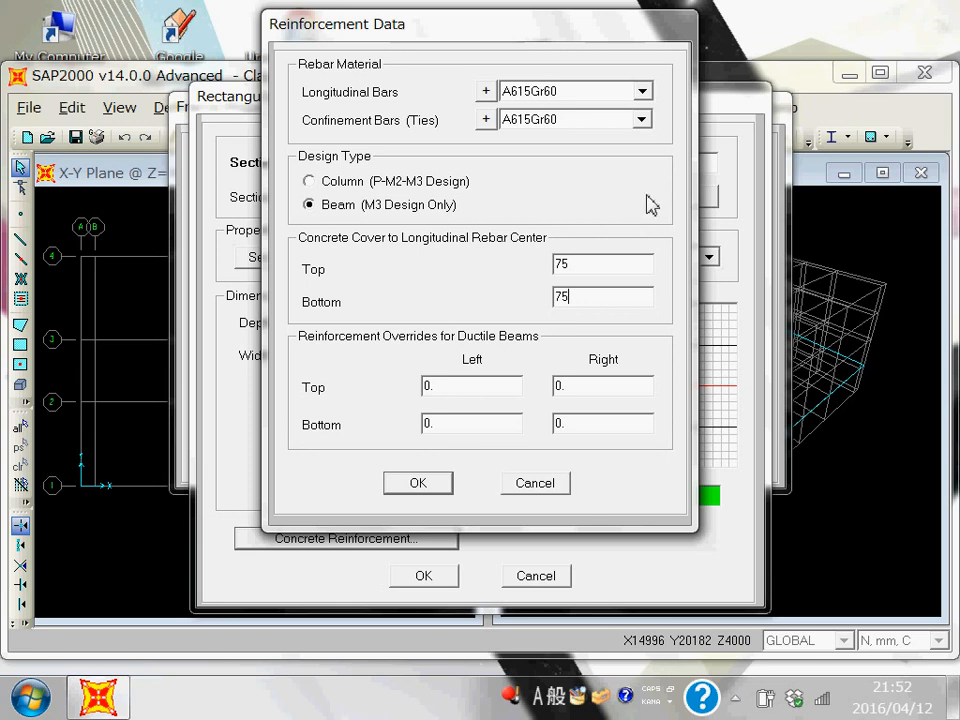
Keep A615Gr60 for the longitudinal bars, accept the beam reinforcement and section, and close the frame properties
click(645, 92)
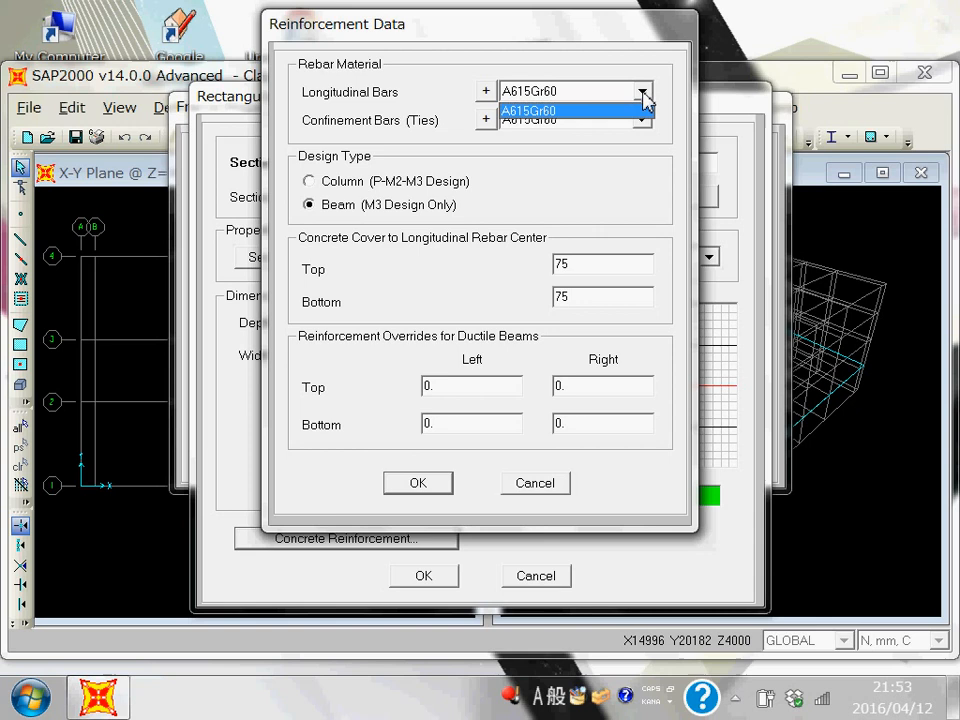
click(645, 92)
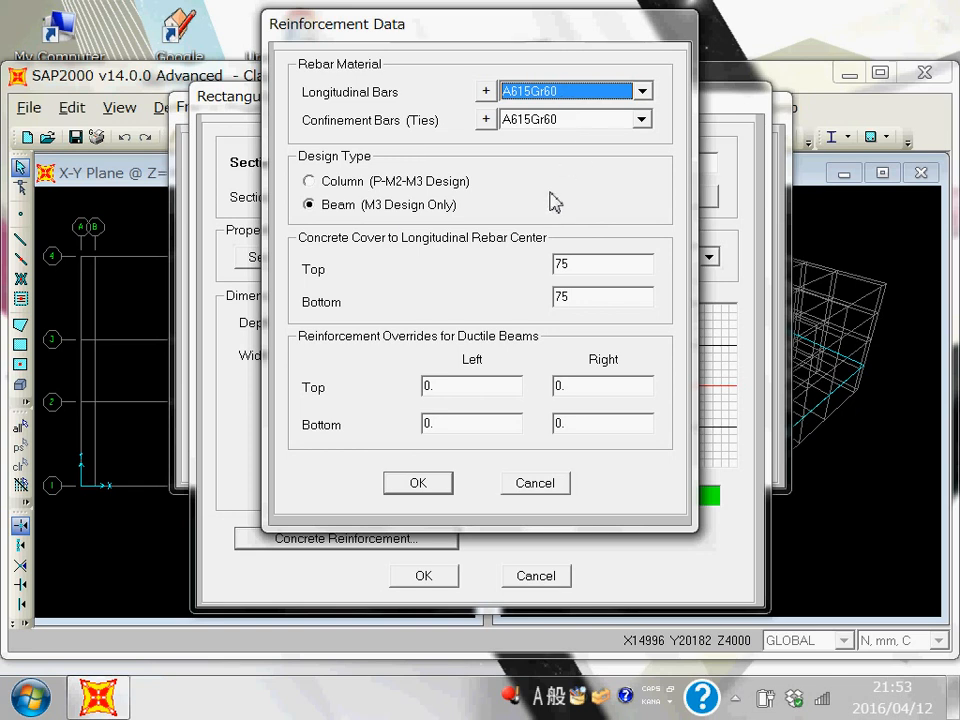
click(542, 489)
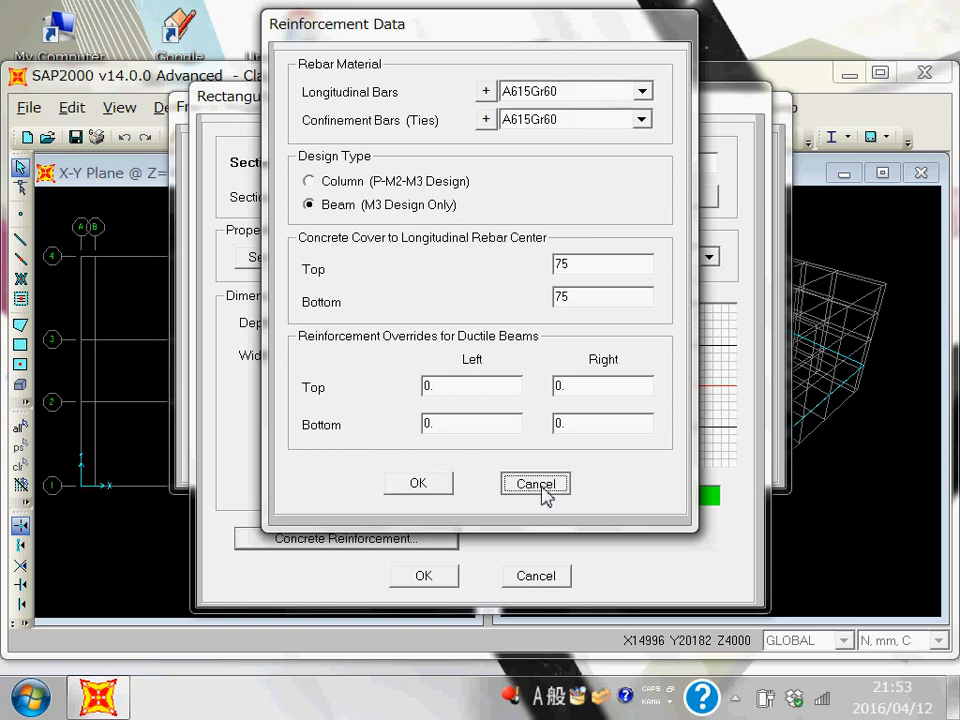
click(428, 485)
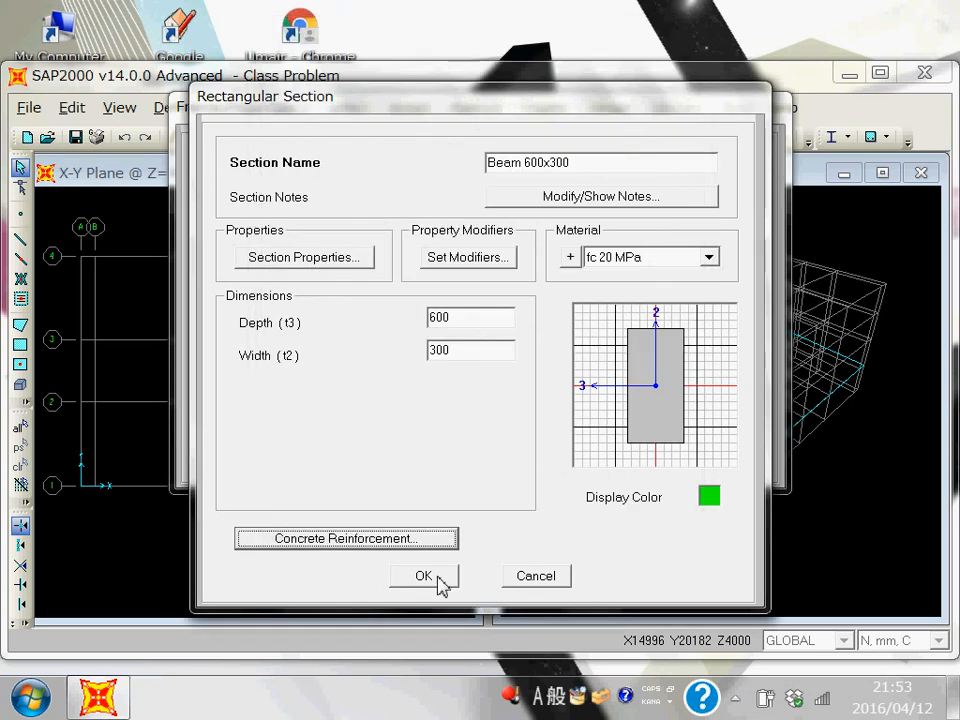
click(438, 578)
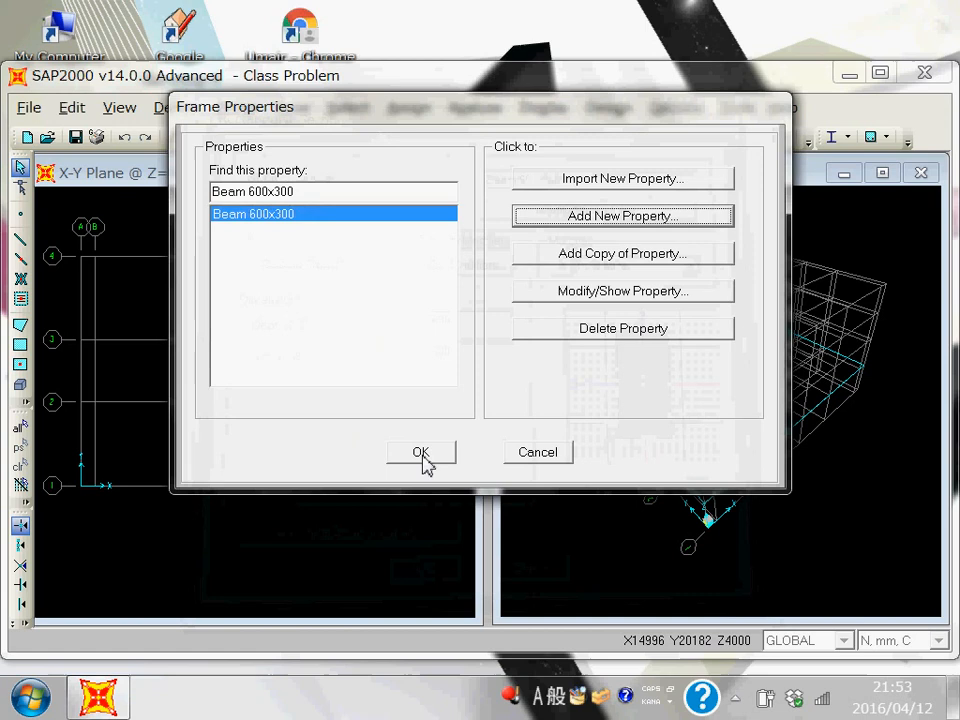
click(421, 453)
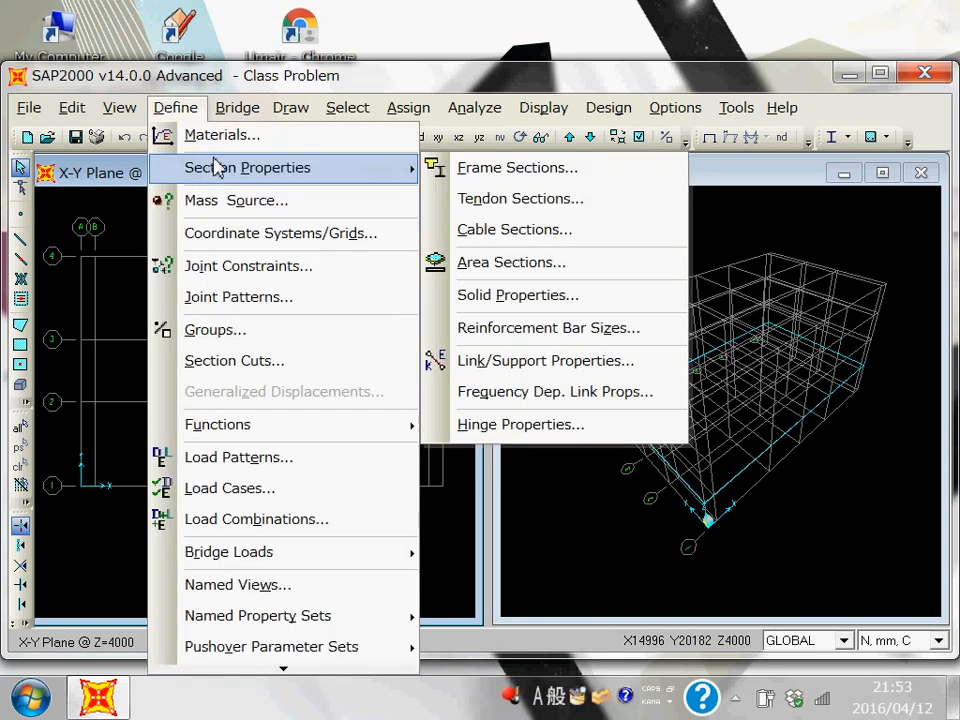
Open the model's material definitions and select the A615Gr60 rebar material
click(220, 135)
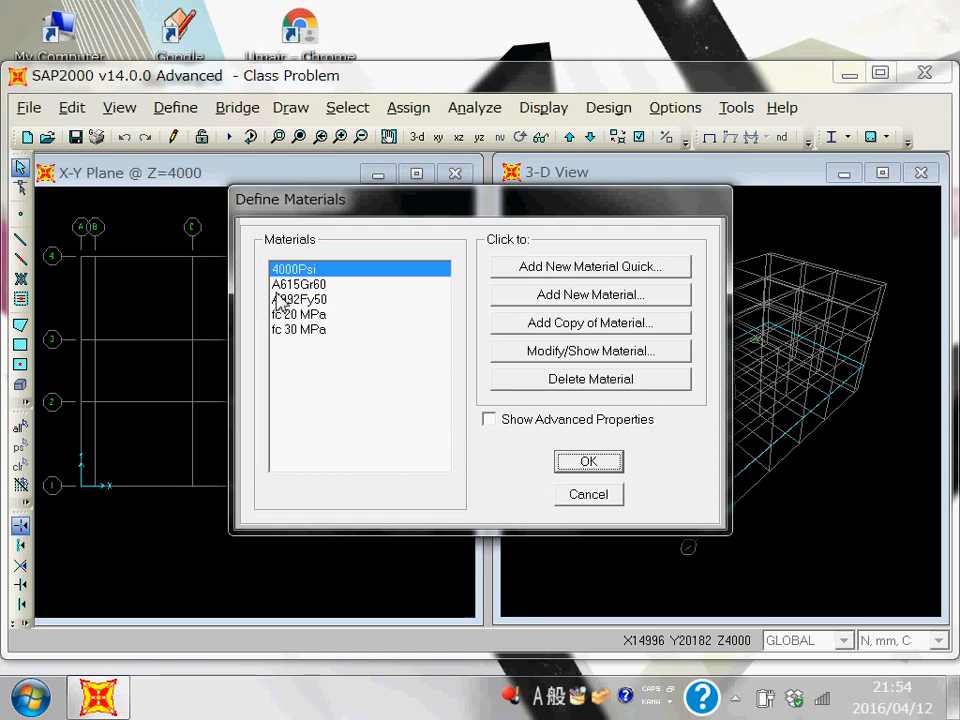
click(327, 300)
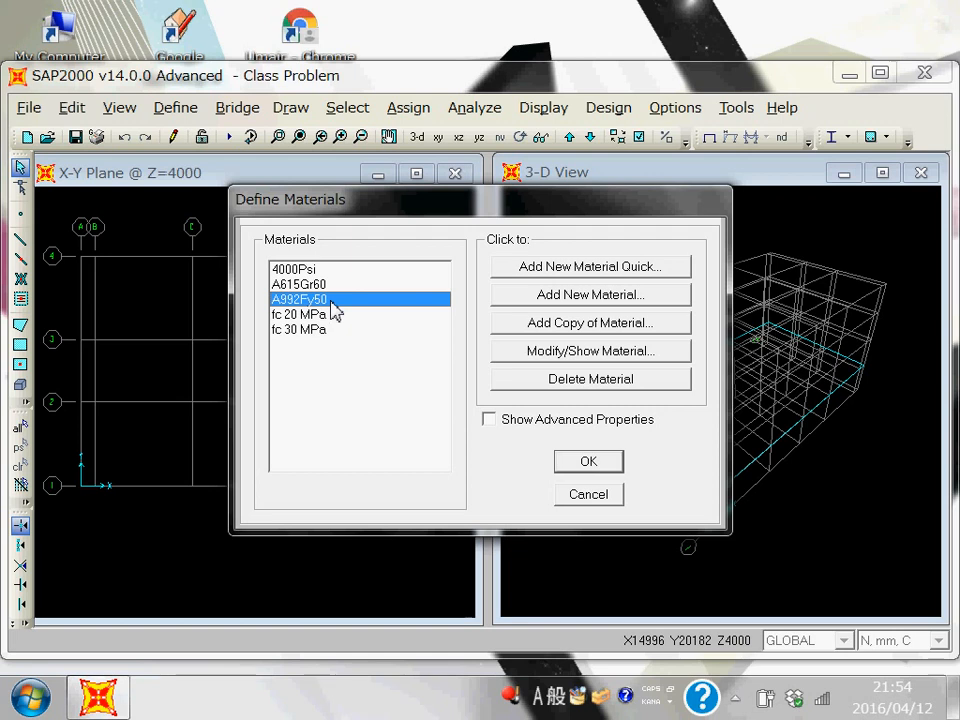
click(322, 285)
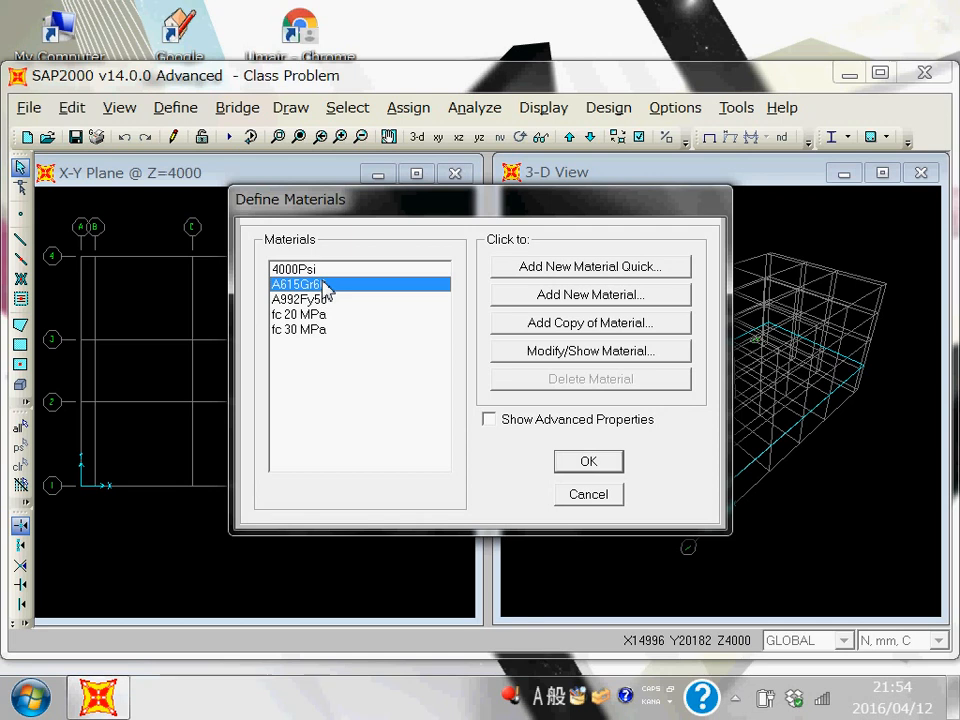
click(316, 300)
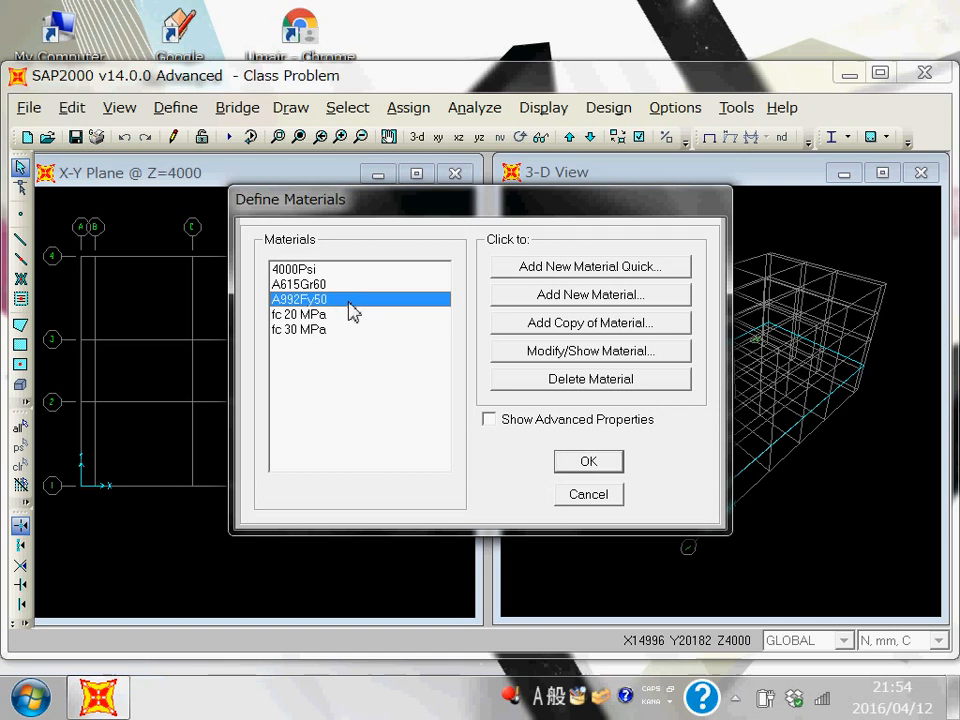
click(324, 285)
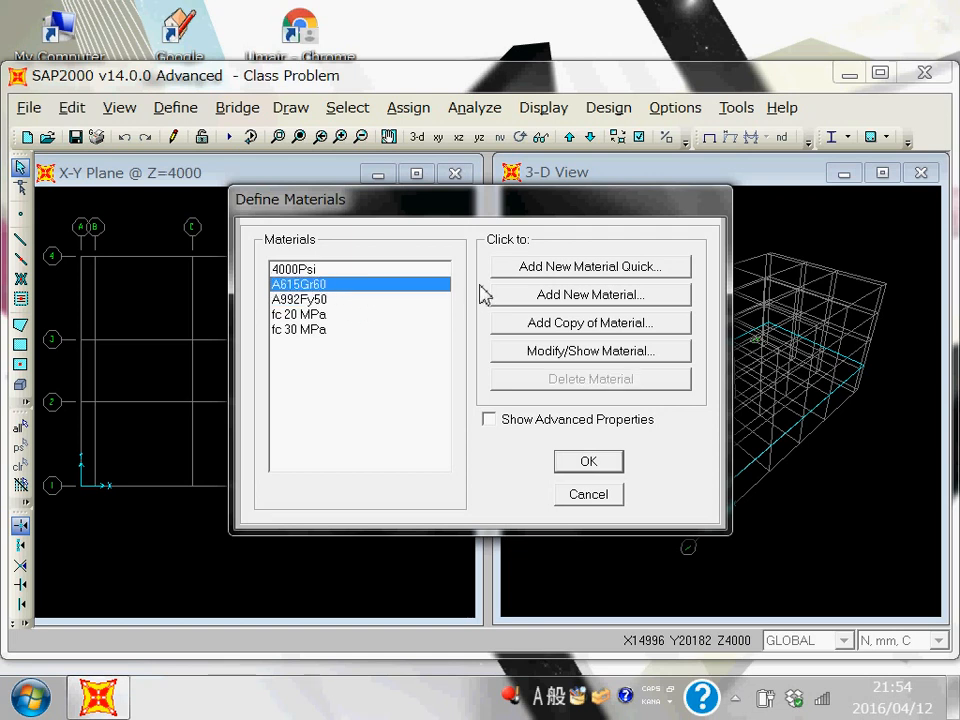
click(640, 268)
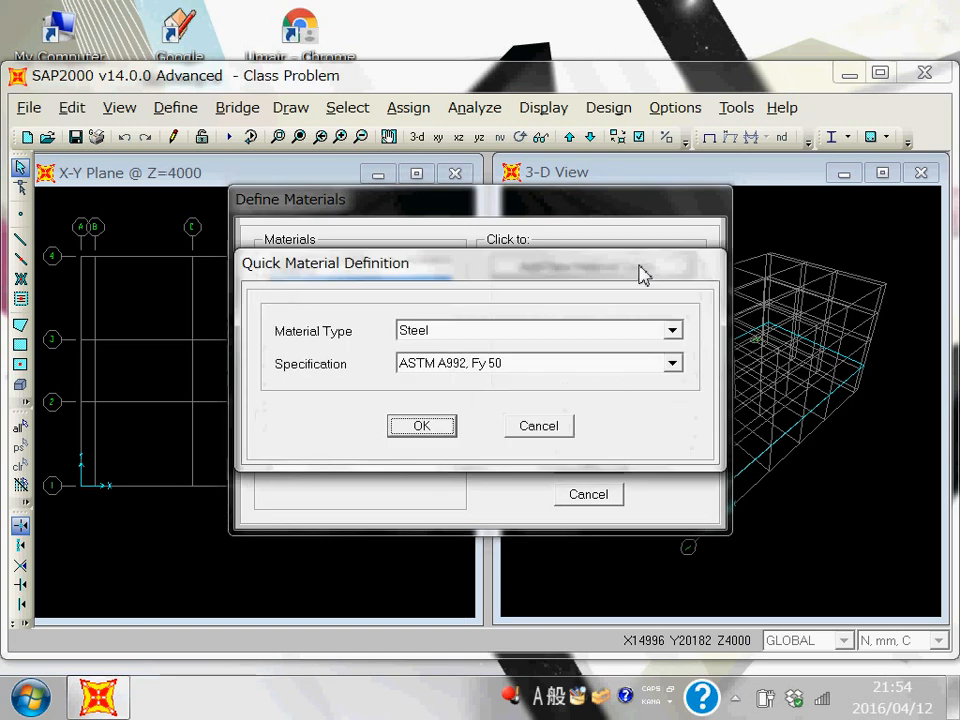
click(671, 365)
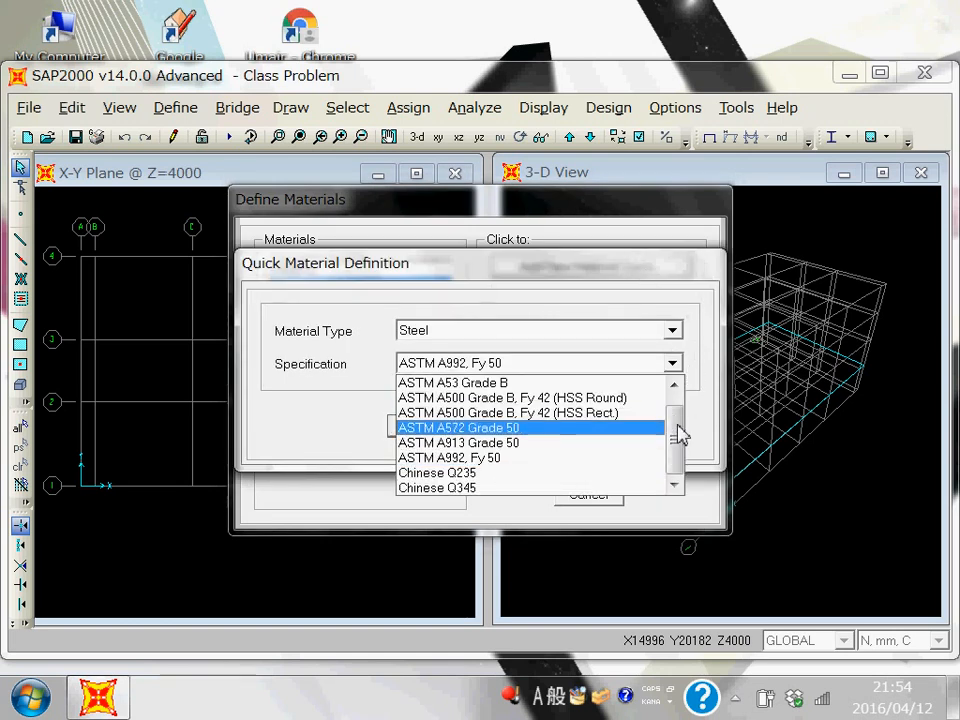
mouse_move(687, 452)
mouse_down()
mouse_move(679, 424)
mouse_move(683, 460)
mouse_up()
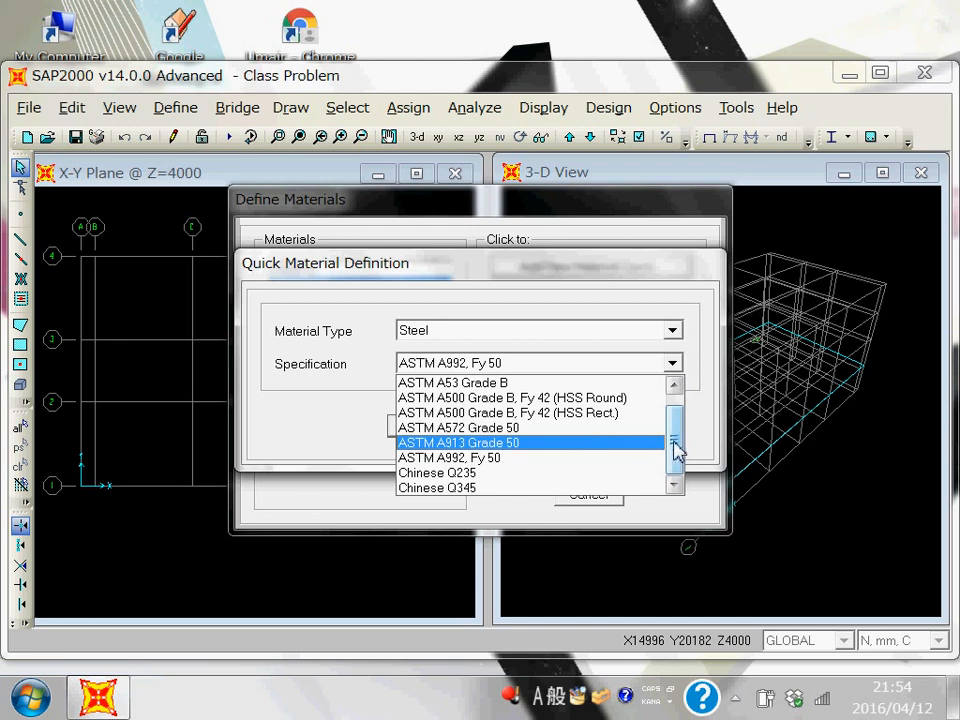
drag(677, 446, 680, 428)
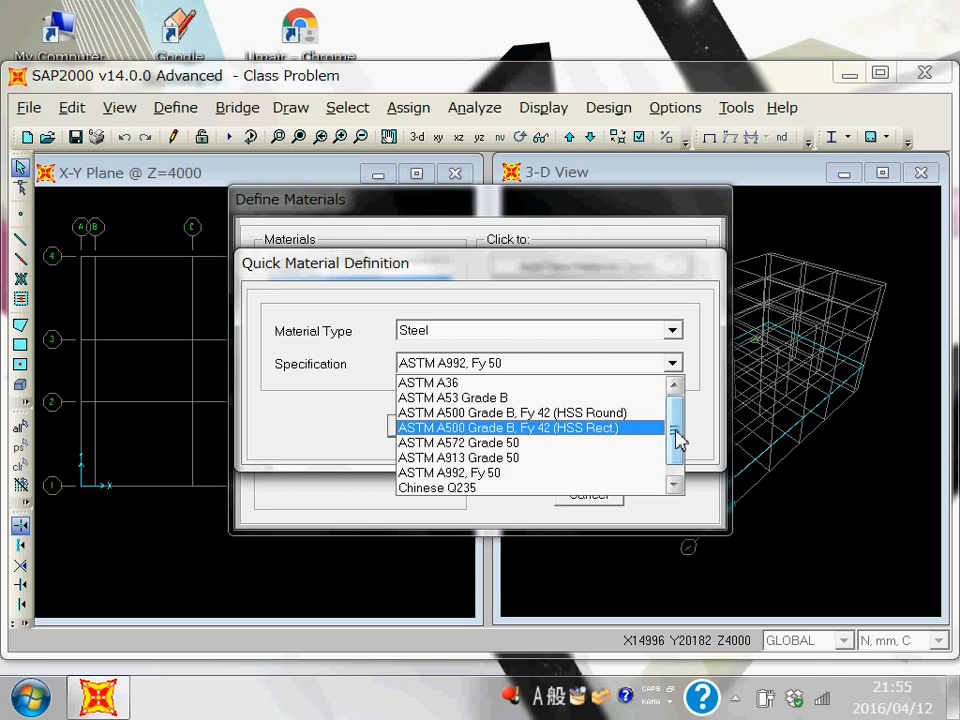
drag(677, 428, 670, 461)
click(707, 444)
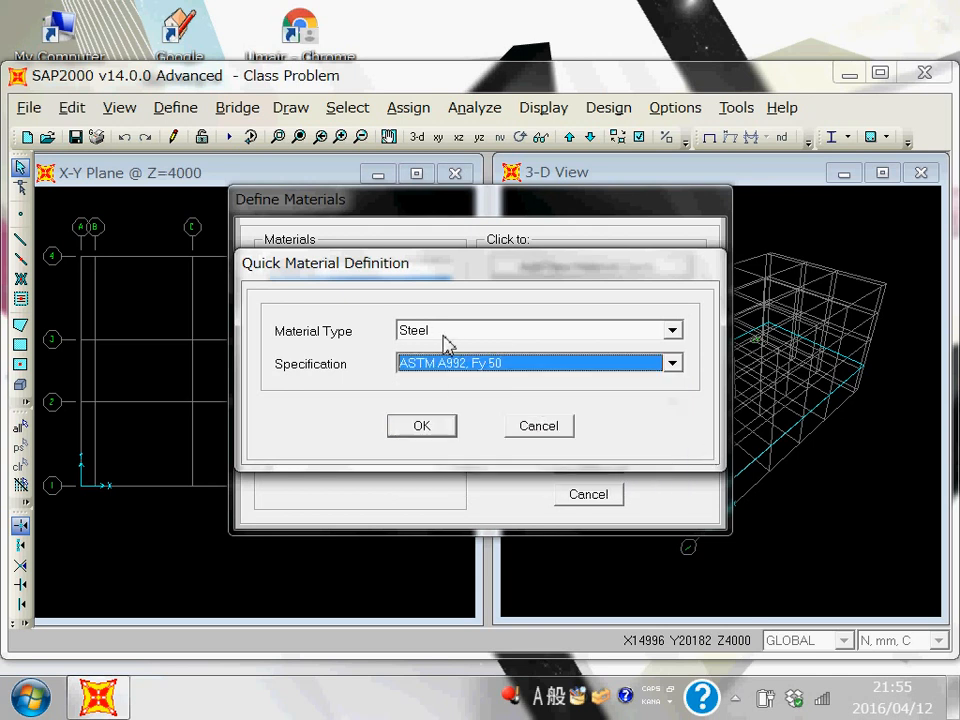
click(553, 426)
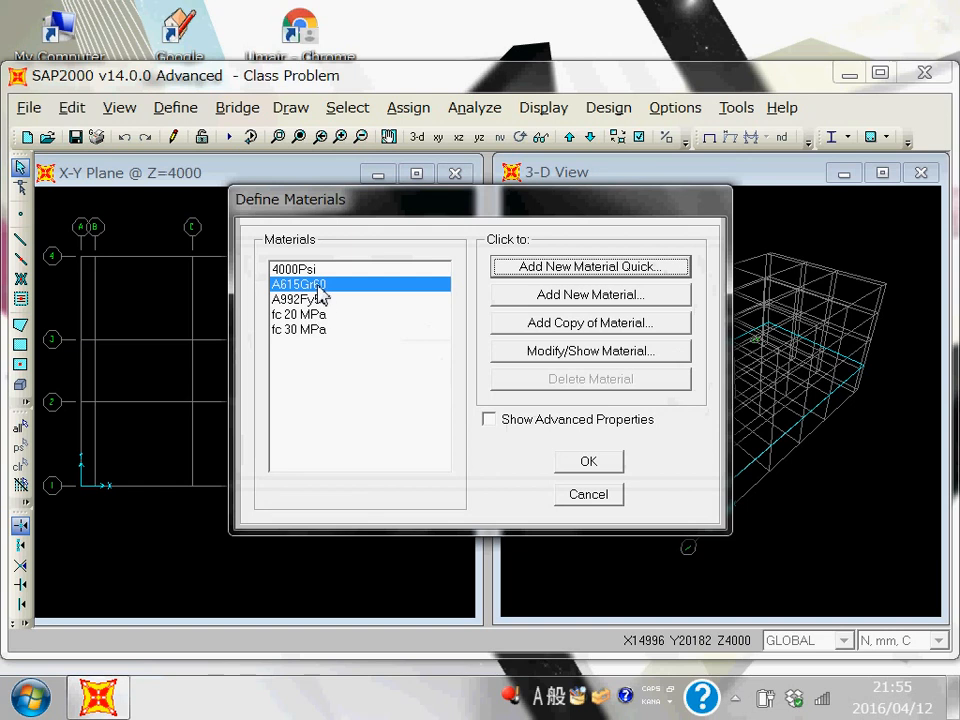
Add a copy of the A615Gr60 rebar material and name it Gr 40
click(547, 335)
click(561, 97)
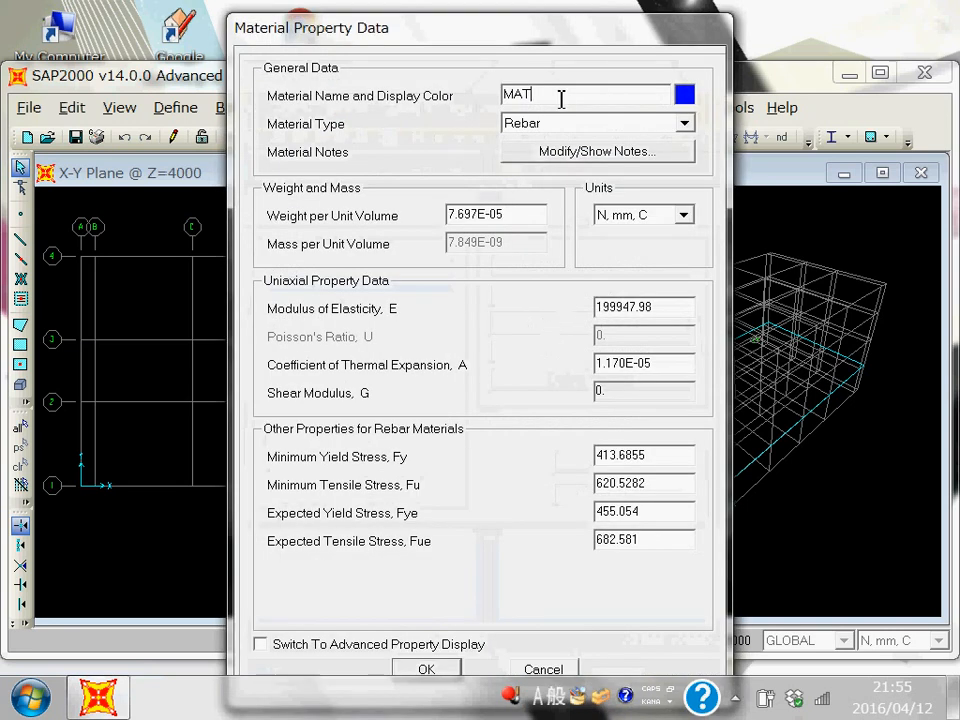
drag(561, 97, 418, 115)
text(Gr 40)
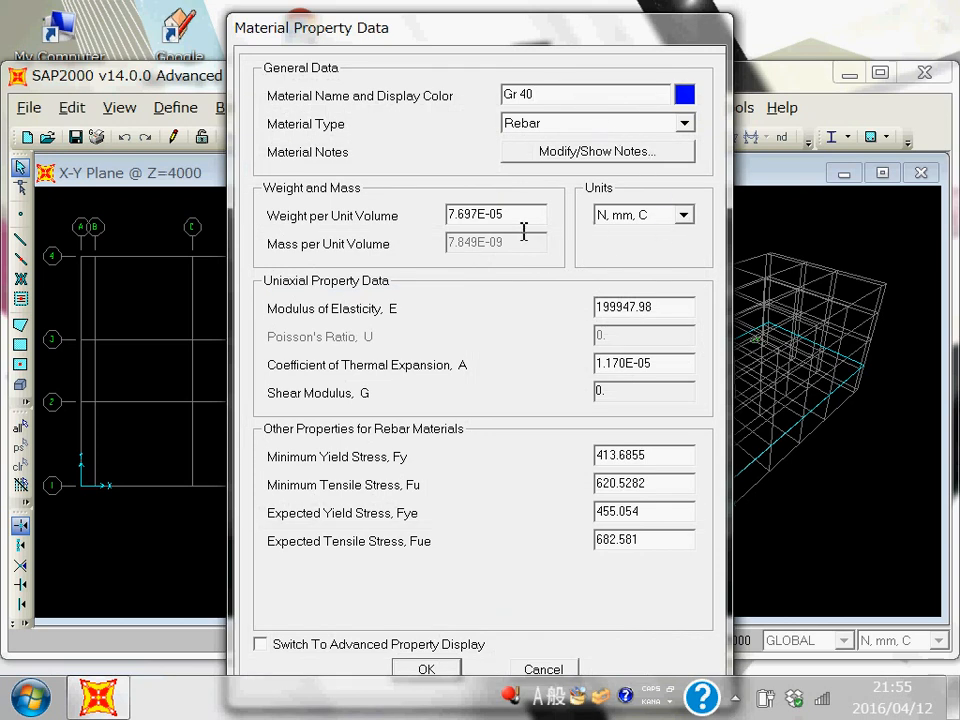
Set the Gr 40 rebar's minimum yield stress Fy to 300 and minimum tensile stress Fu to 450 in N, mm units
double_click(669, 461)
click(680, 461)
drag(676, 465, 572, 469)
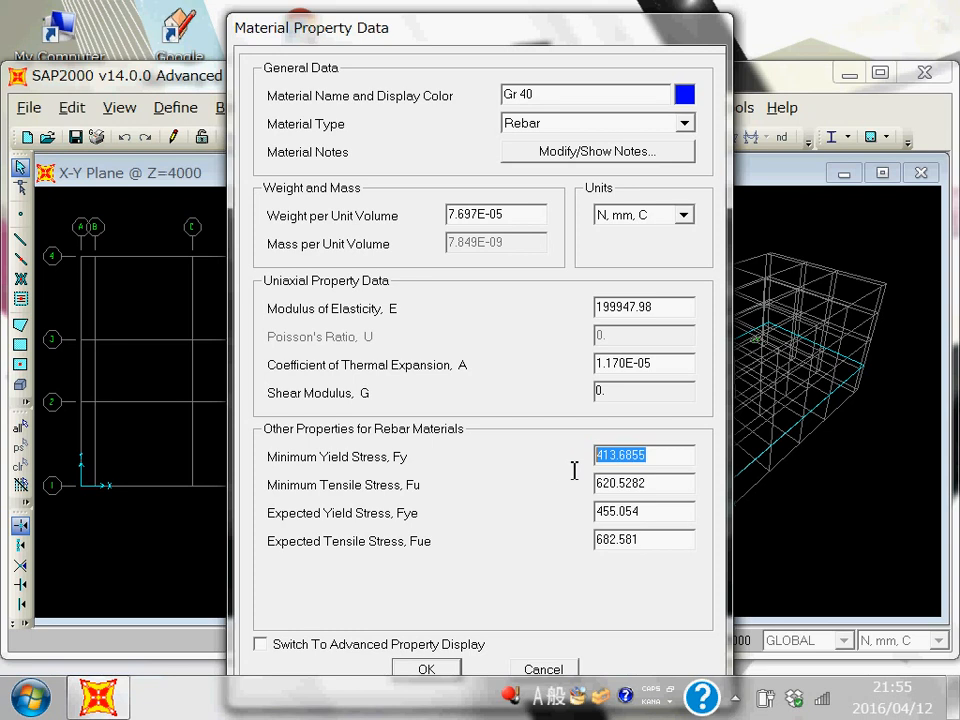
text(300)
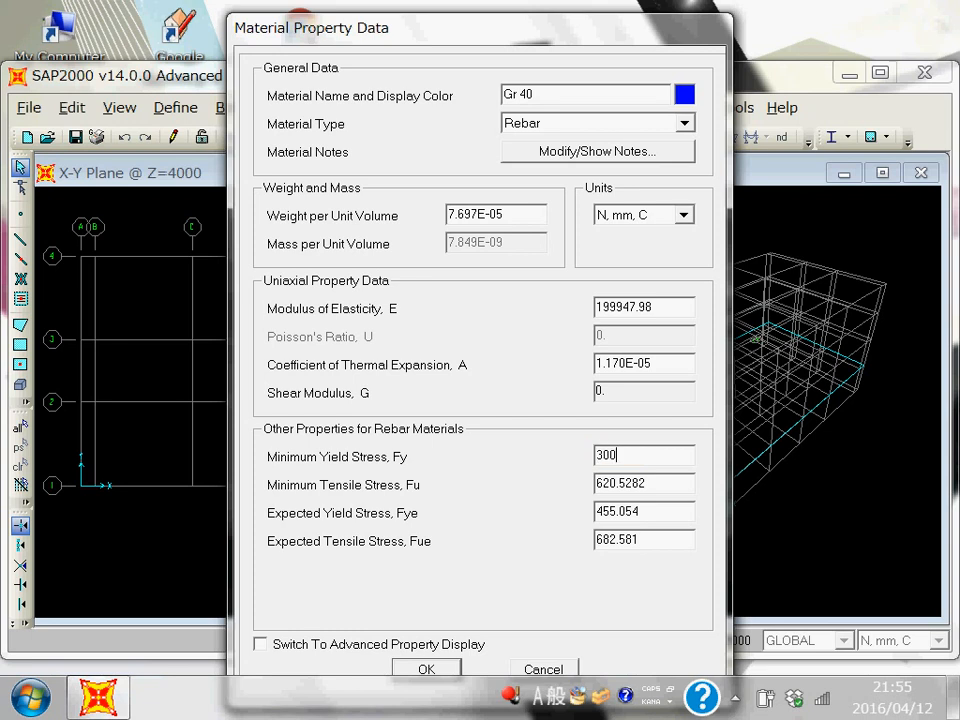
double_click(677, 493)
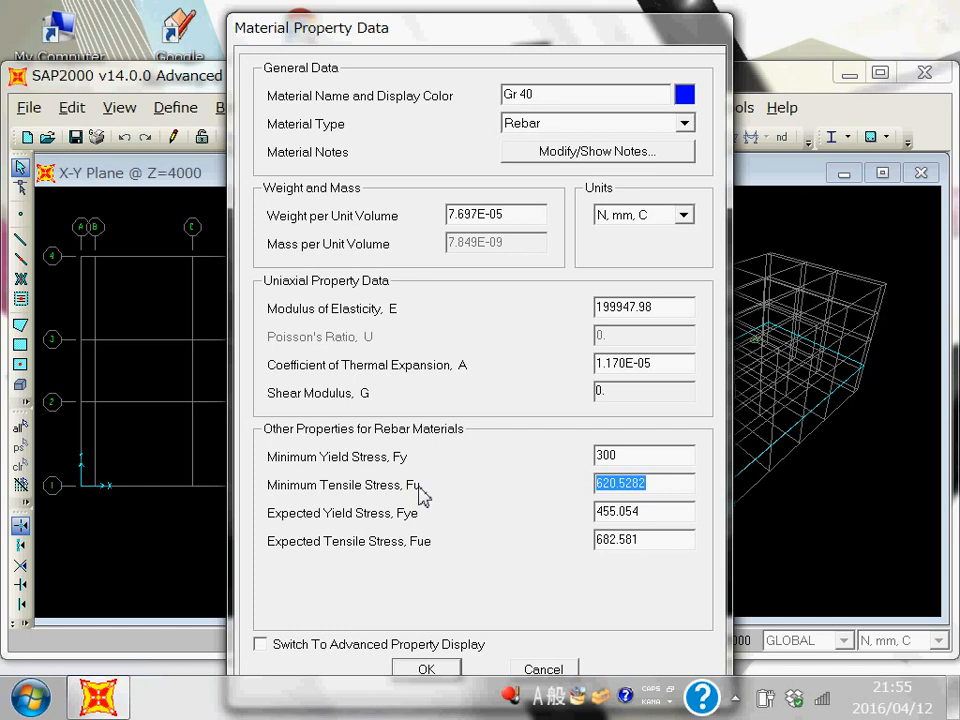
text(450)
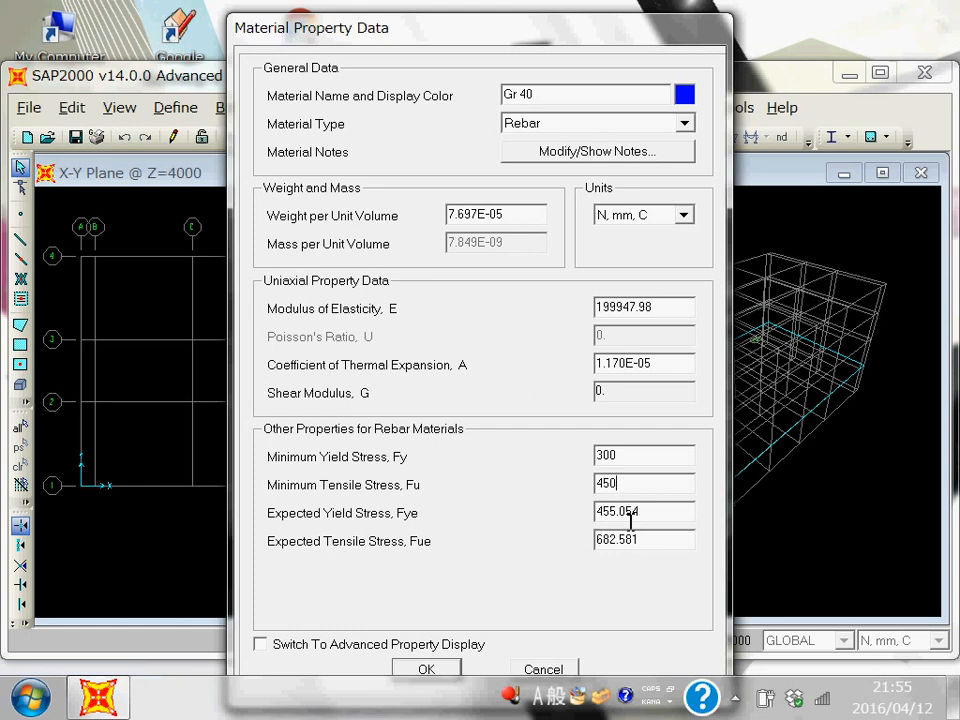
Set the Gr 40 expected yield stress Fye to 320 and expected tensile stress Fue to 475, and accept the material definitions
click(630, 463)
click(660, 515)
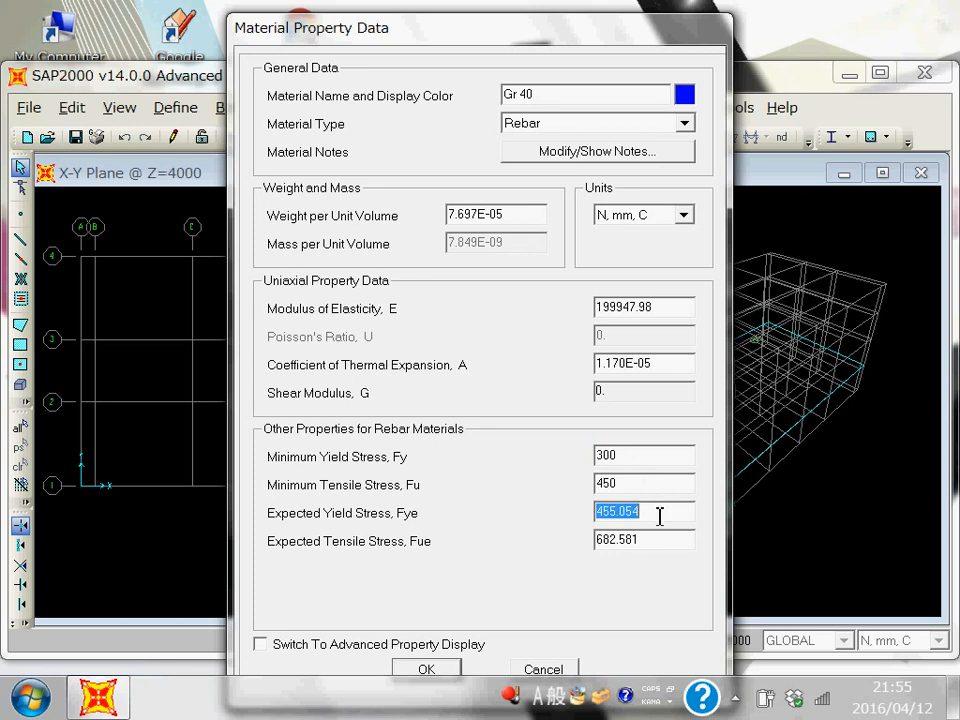
text(320)
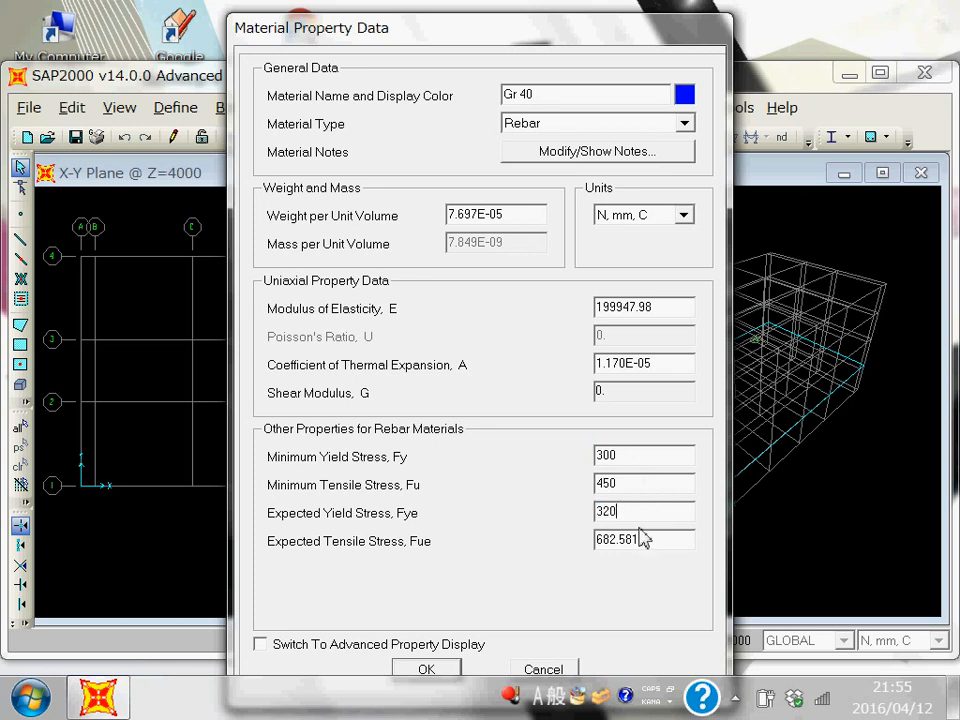
click(656, 546)
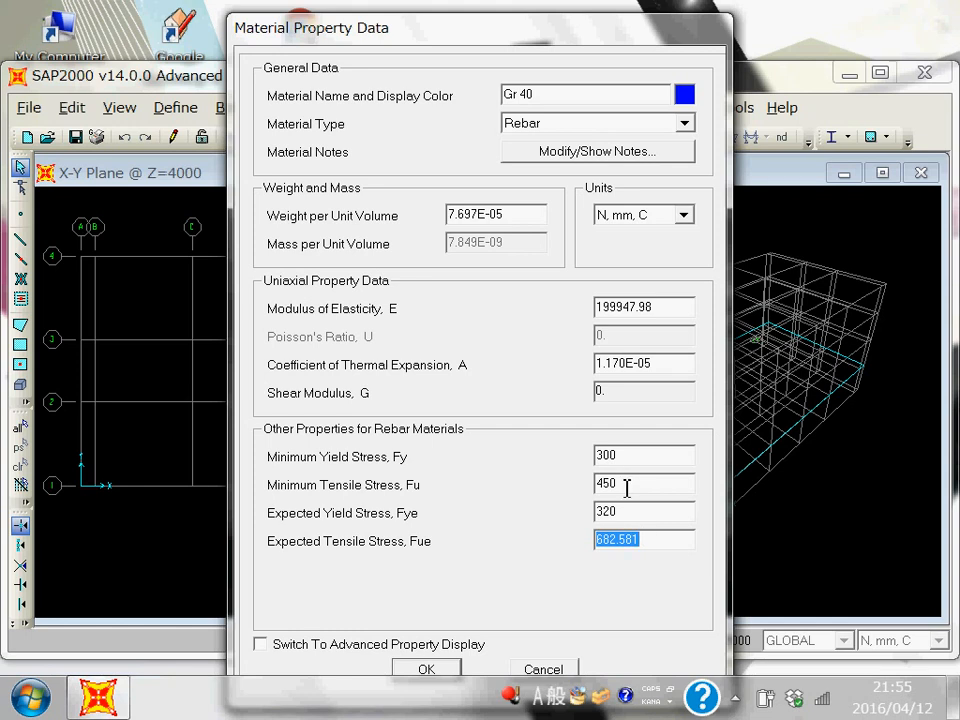
text(475)
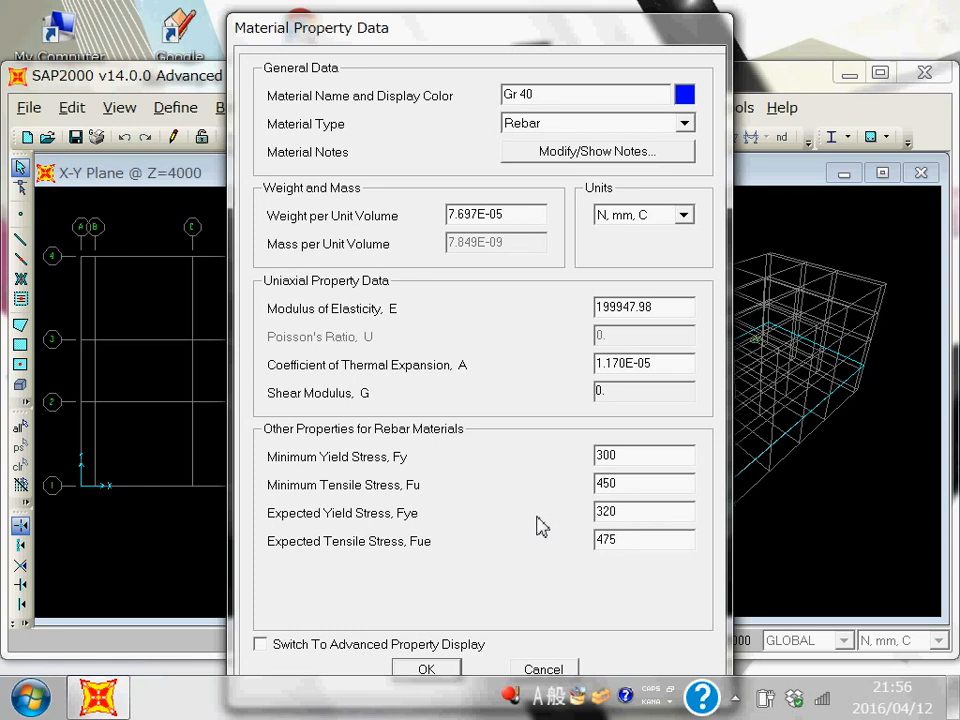
click(672, 494)
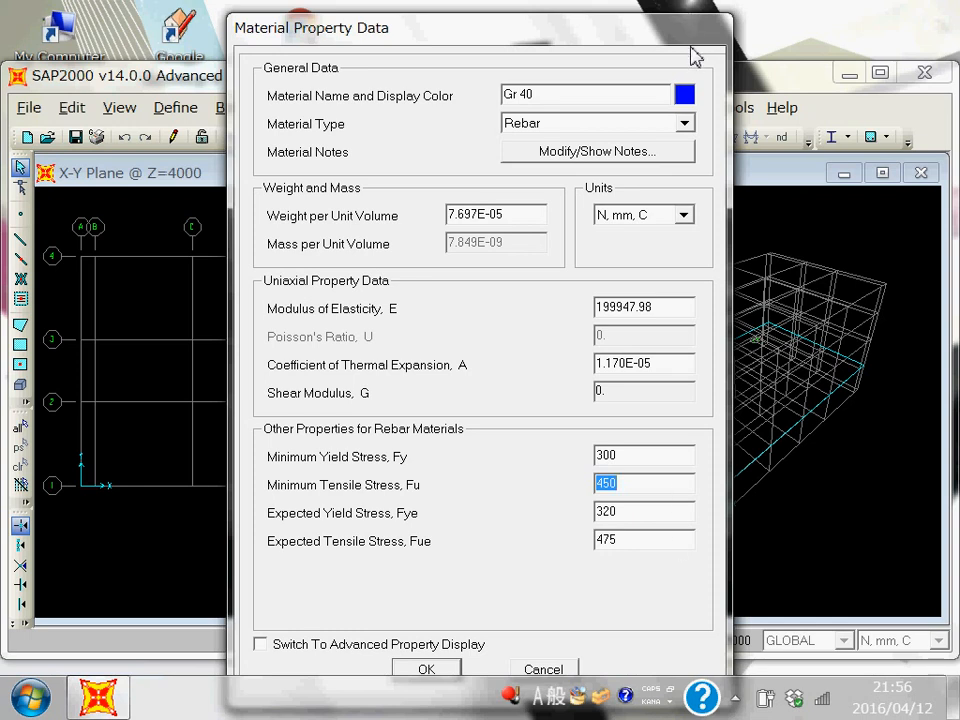
click(402, 670)
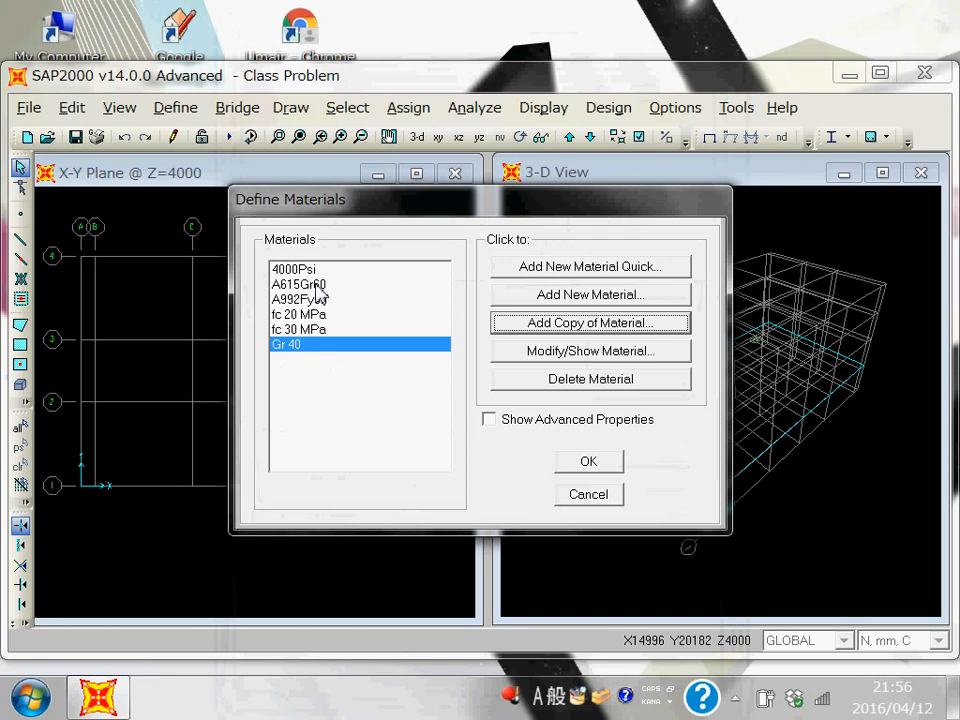
click(596, 462)
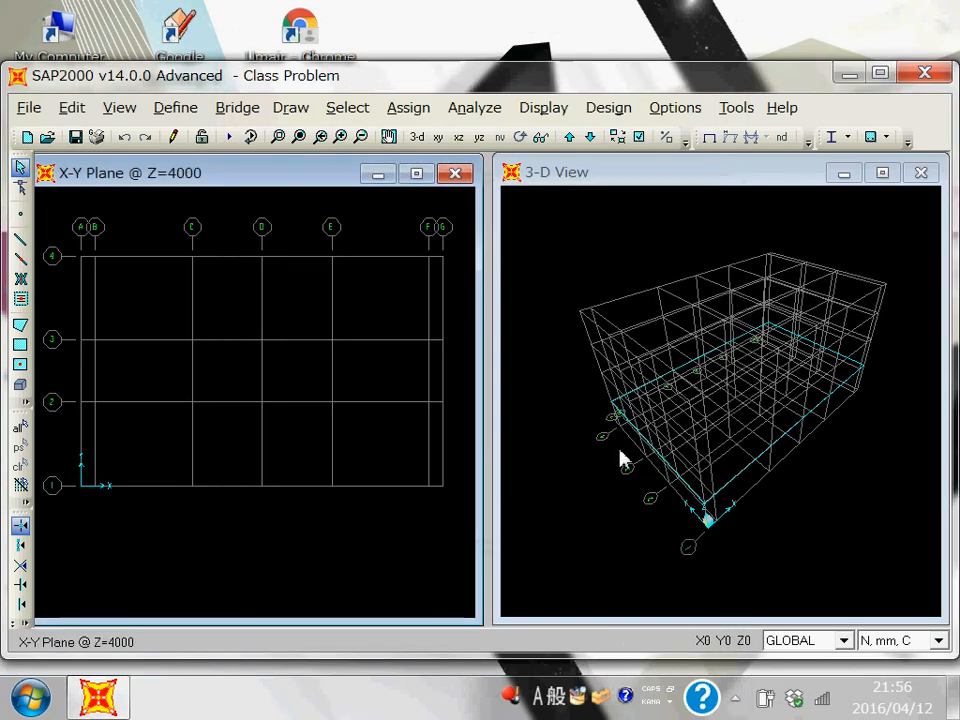
In the Beam 600x300 section's concrete reinforcement, assign Gr 40 to both the longitudinal bars and the confinement bars (ties)
click(190, 108)
mouse_move(200, 172)
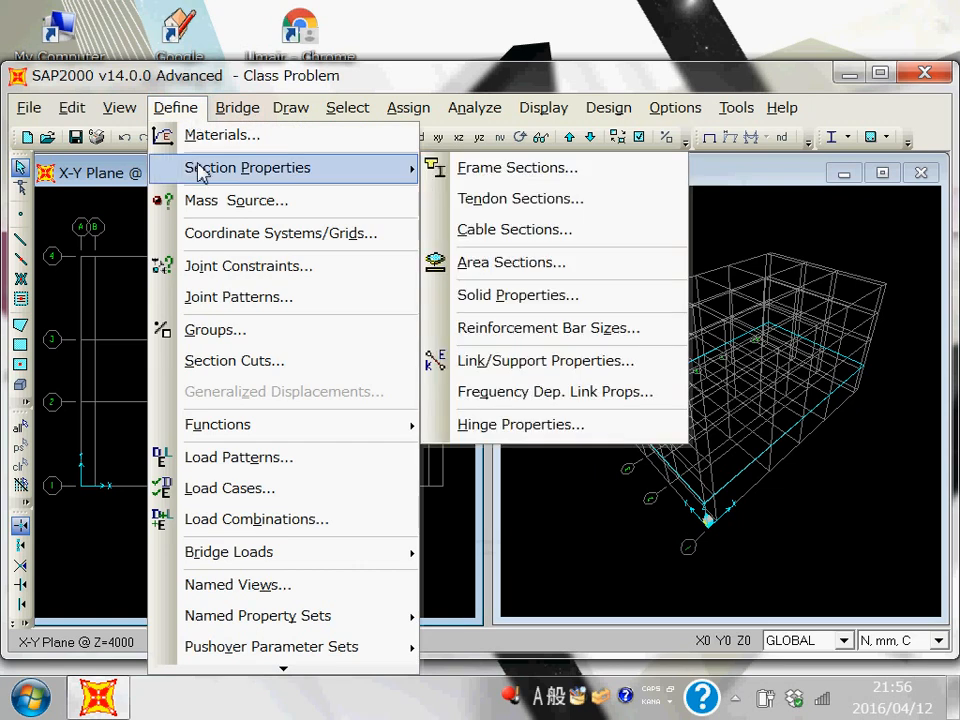
click(480, 168)
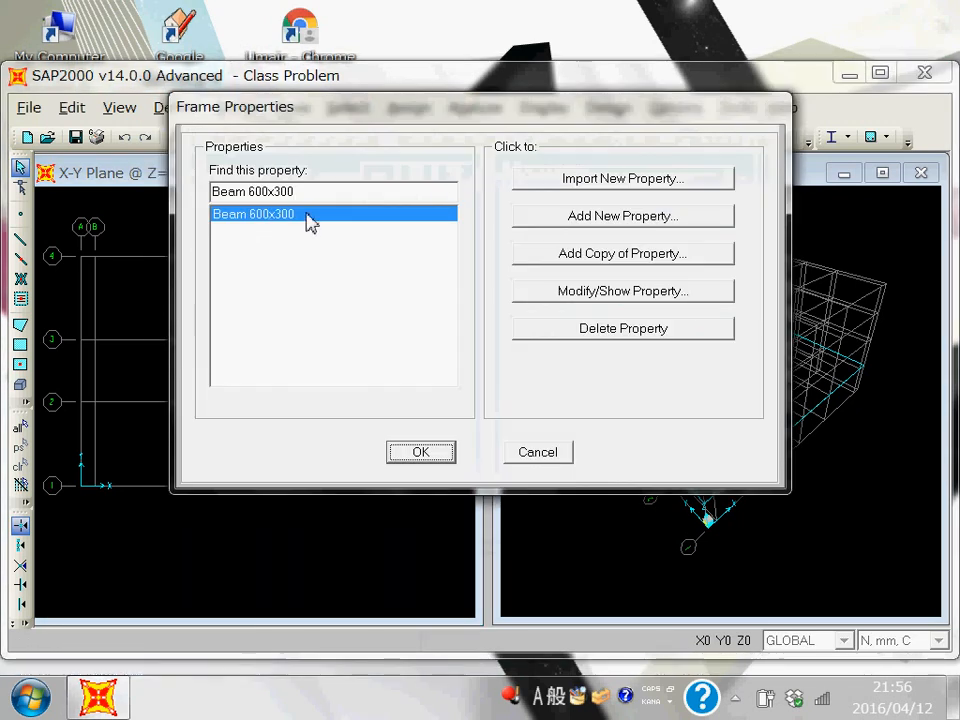
click(611, 295)
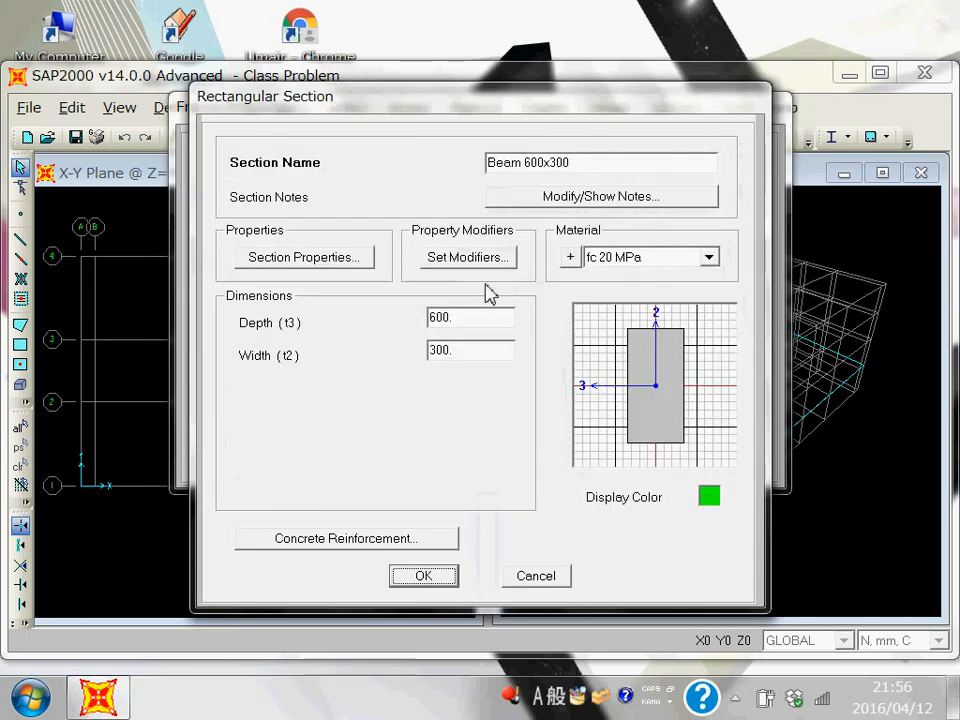
click(372, 542)
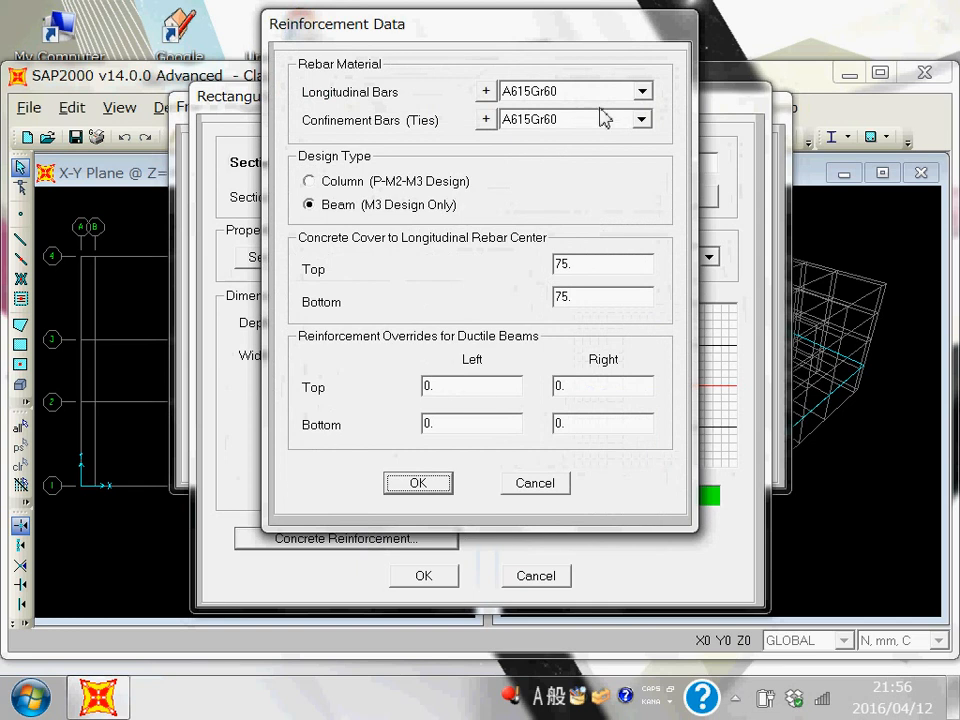
click(643, 91)
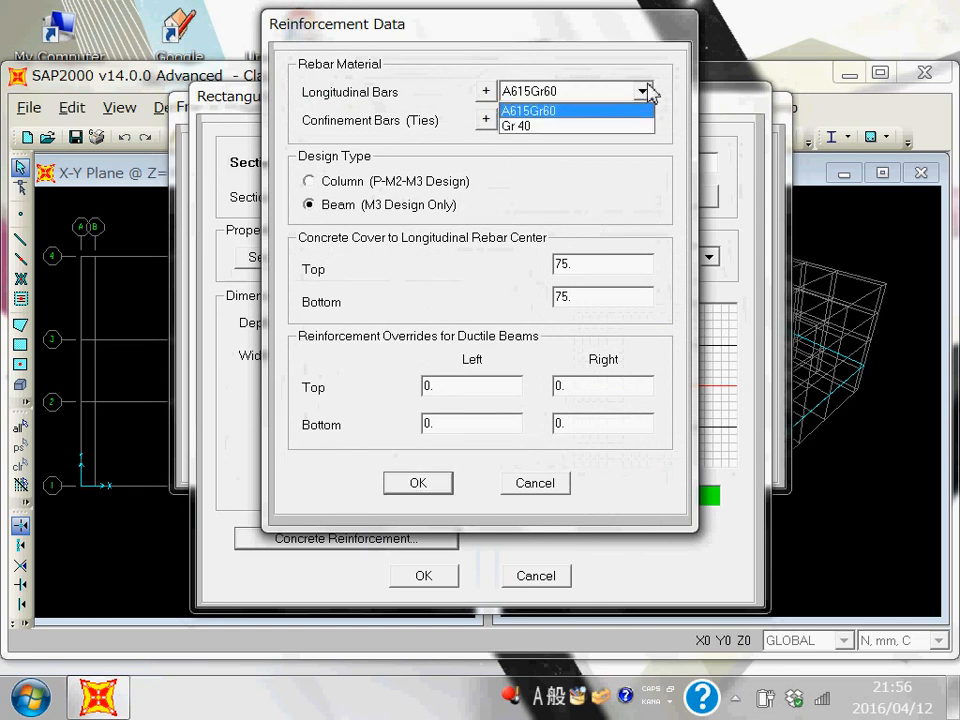
click(609, 127)
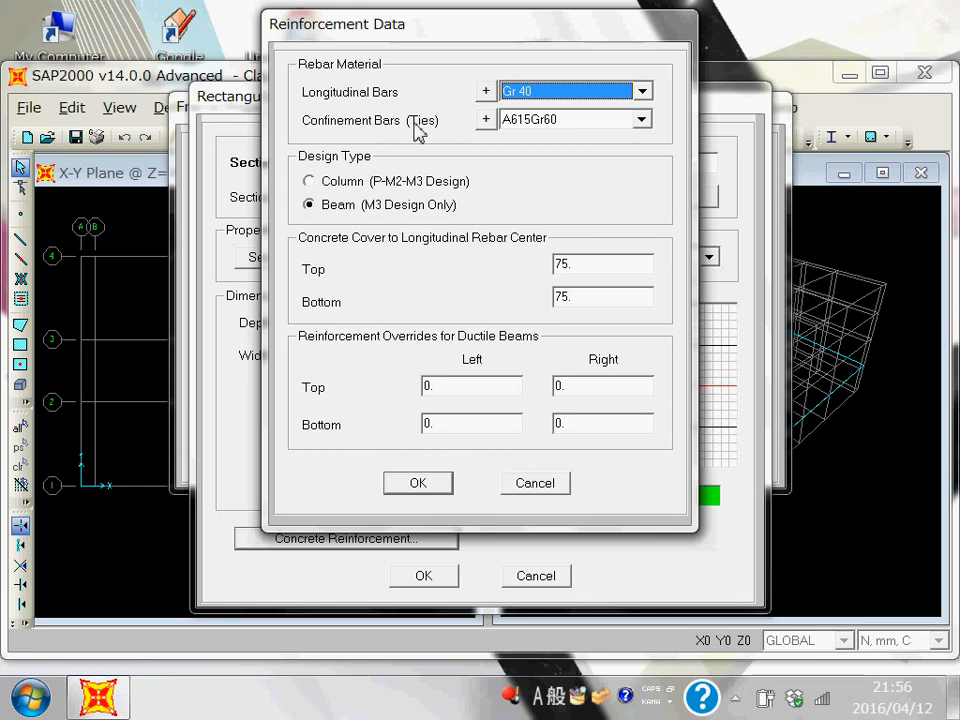
click(641, 120)
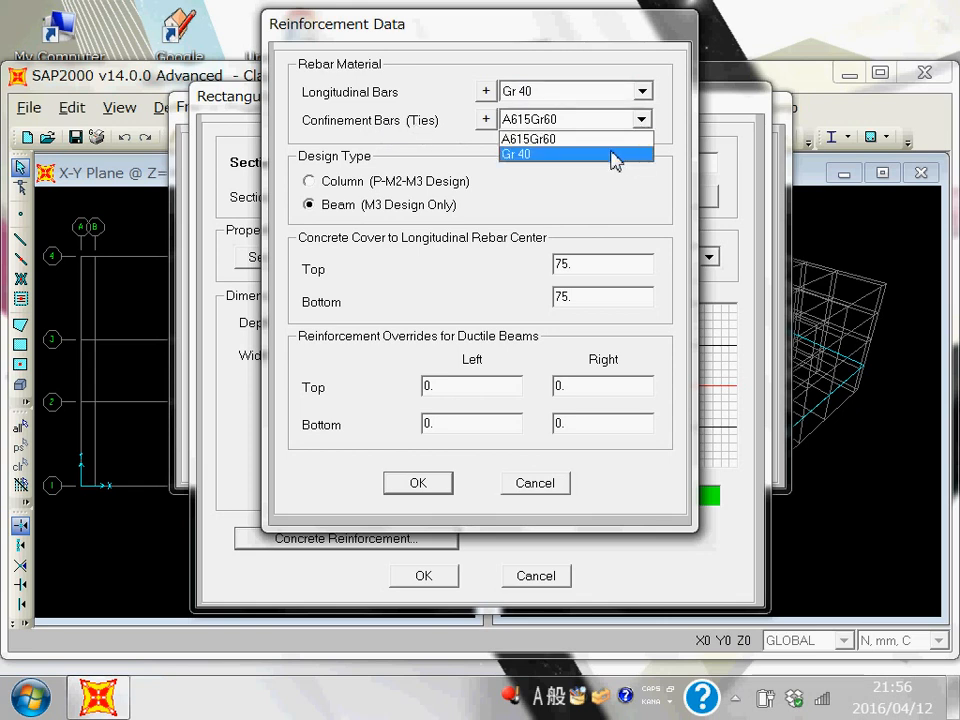
click(612, 154)
View the column design type, return to Beam (M3 Design Only), and accept the reinforcement data and the section
click(611, 185)
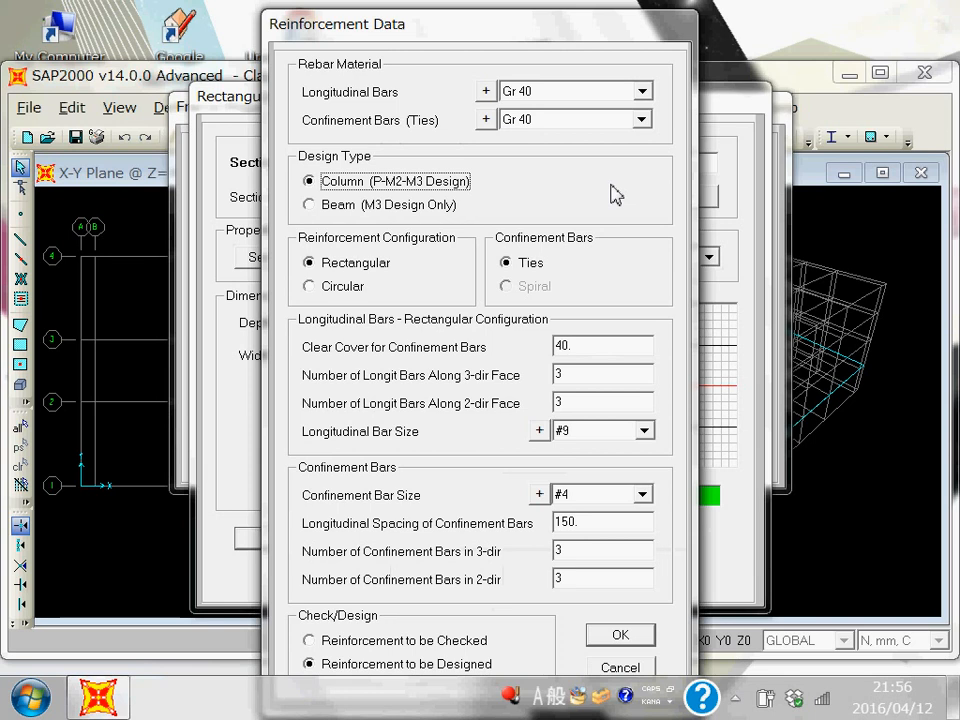
click(325, 213)
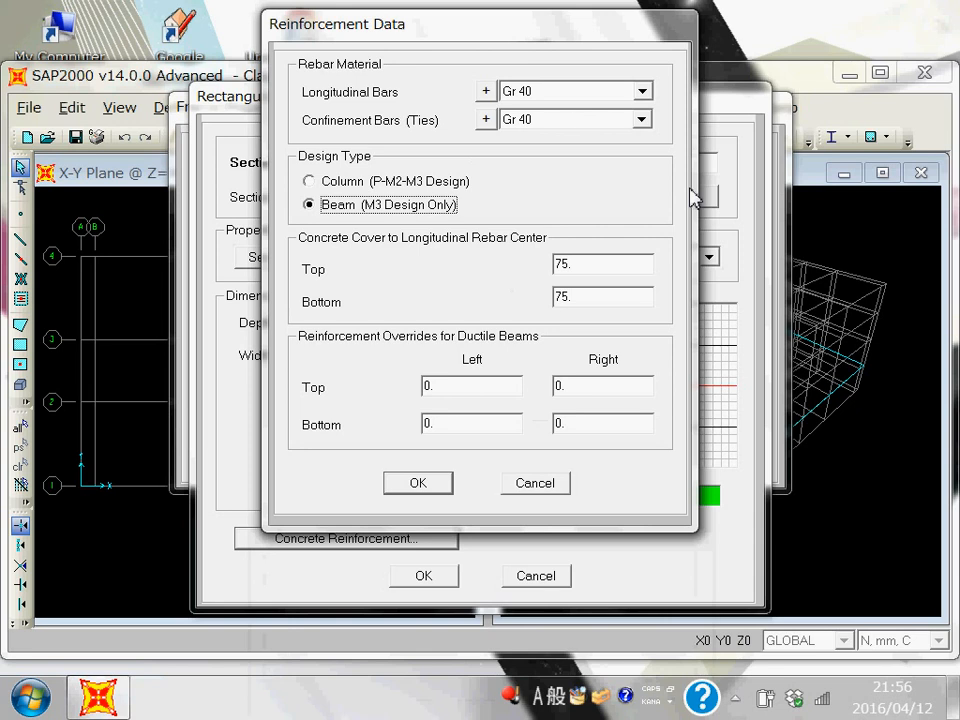
click(410, 480)
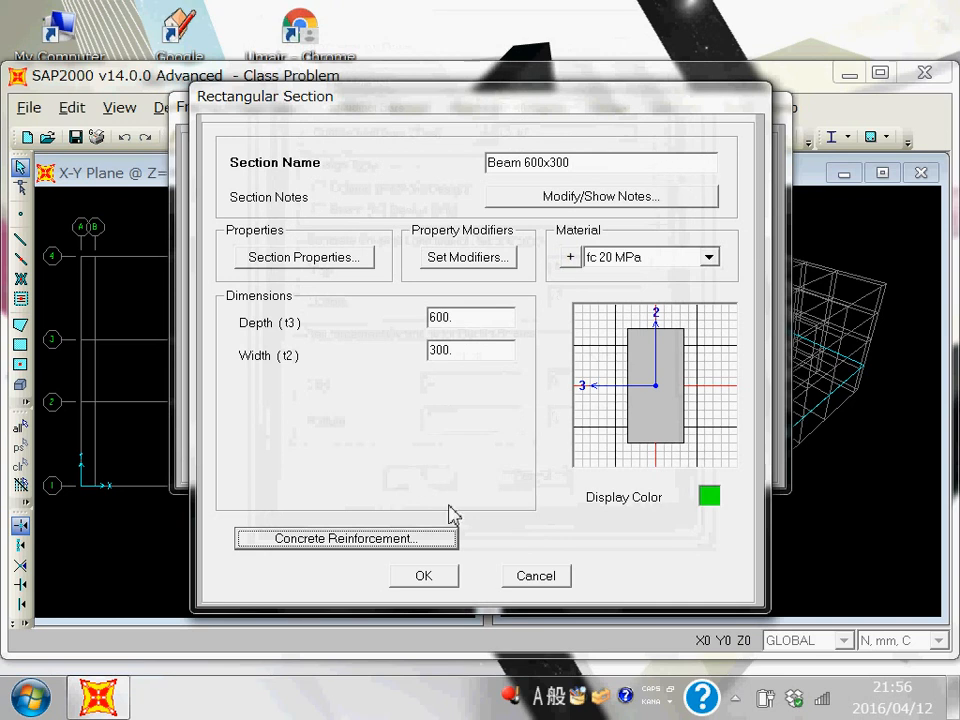
click(455, 582)
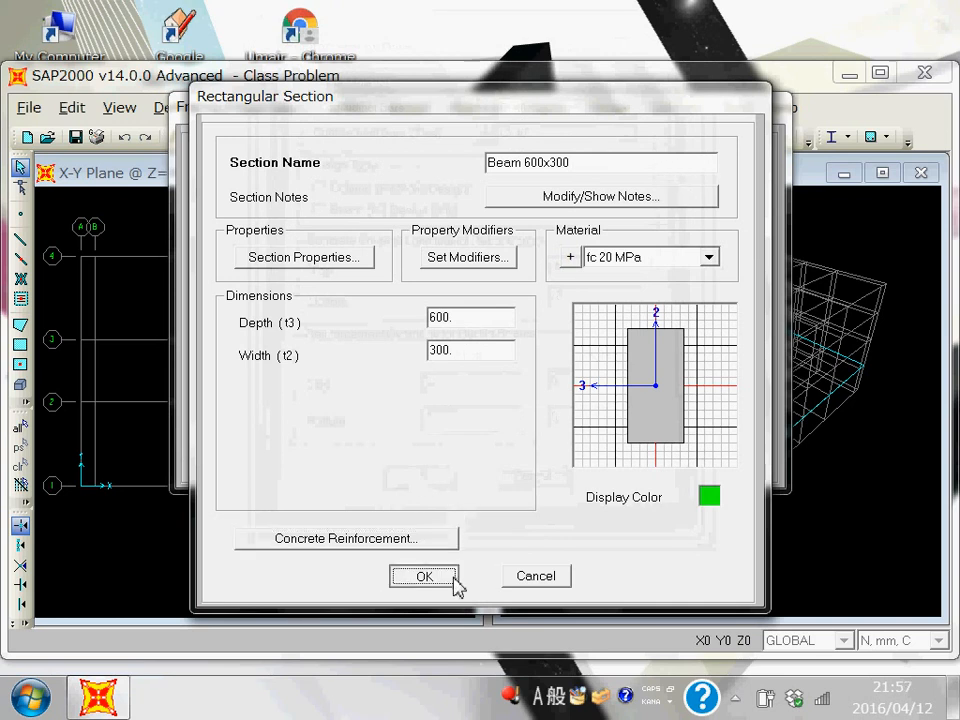
Review the Beam 600x300 section's concrete reinforcement data, and accept it and the section
click(405, 543)
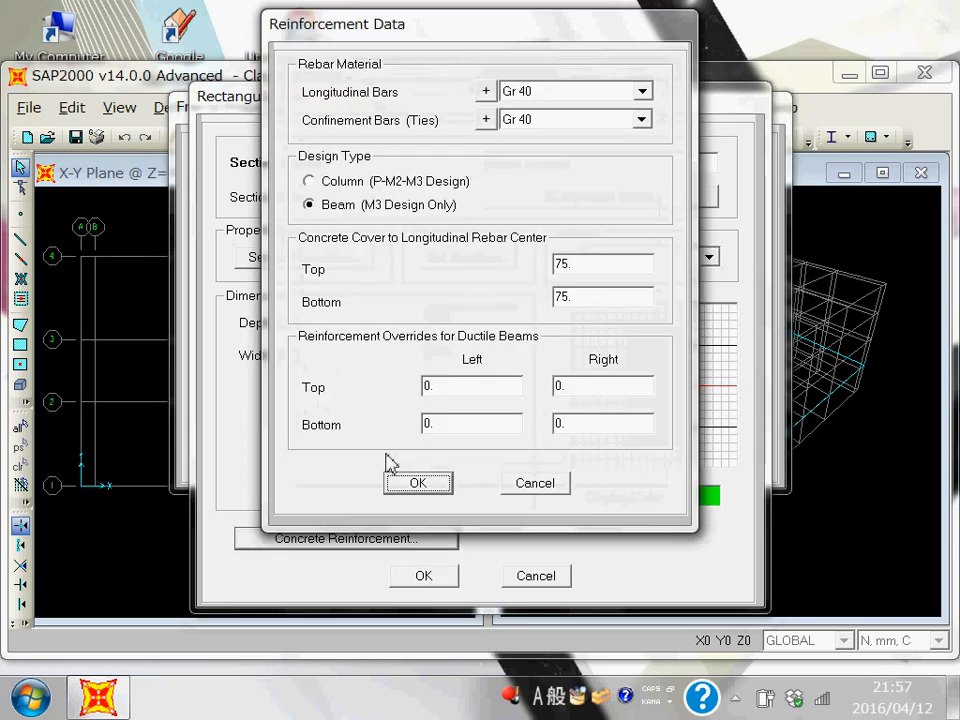
click(413, 485)
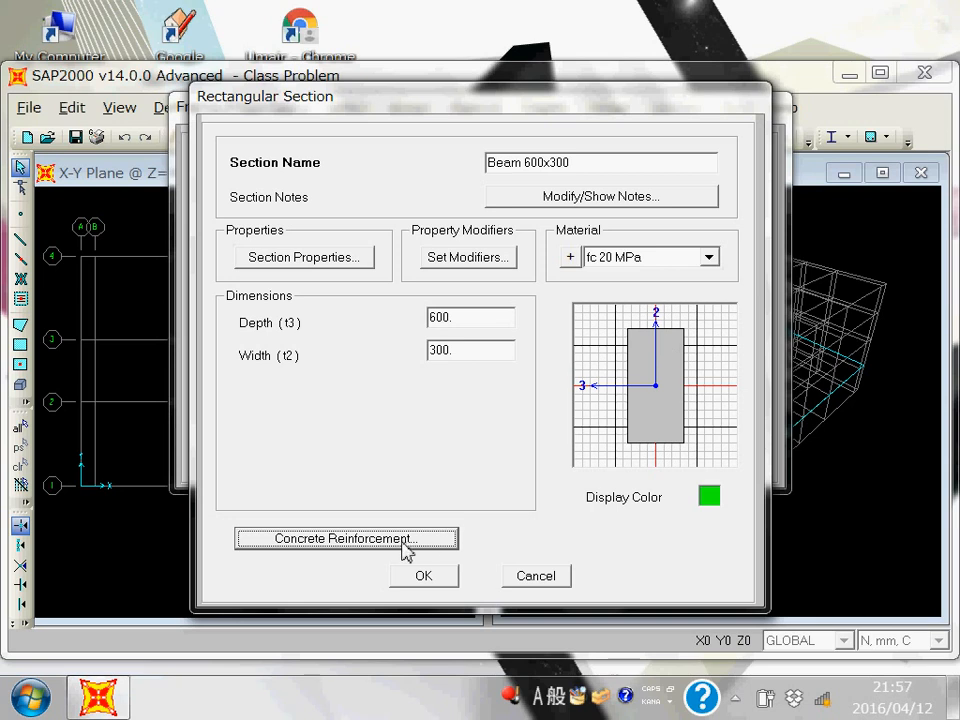
click(428, 580)
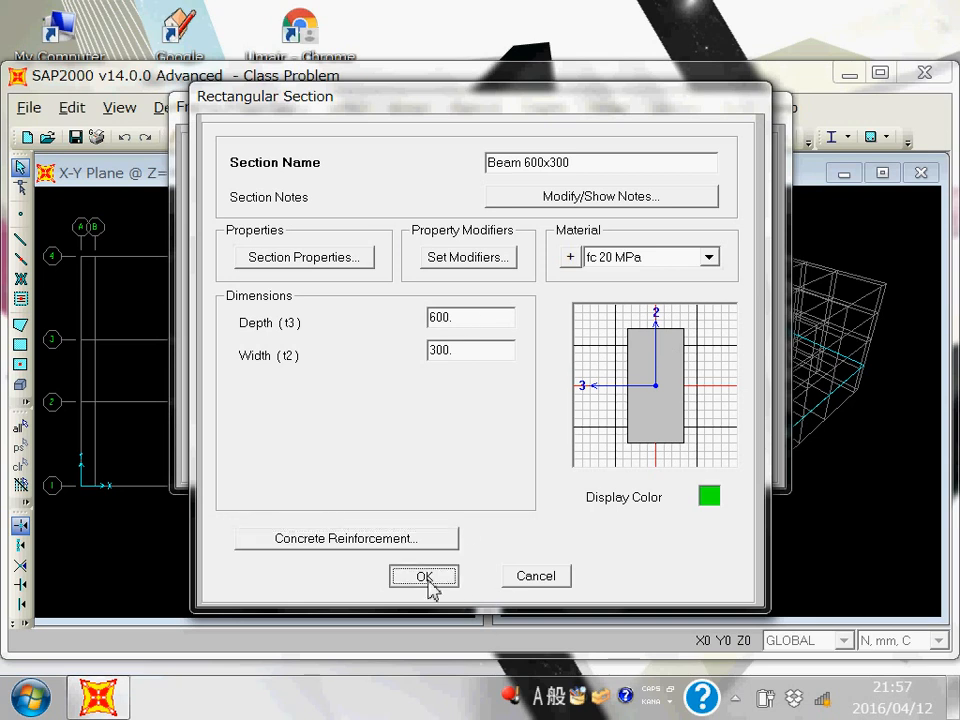
Add a copy of the Beam 600x300 frame property and name it Beam 450X300
click(236, 215)
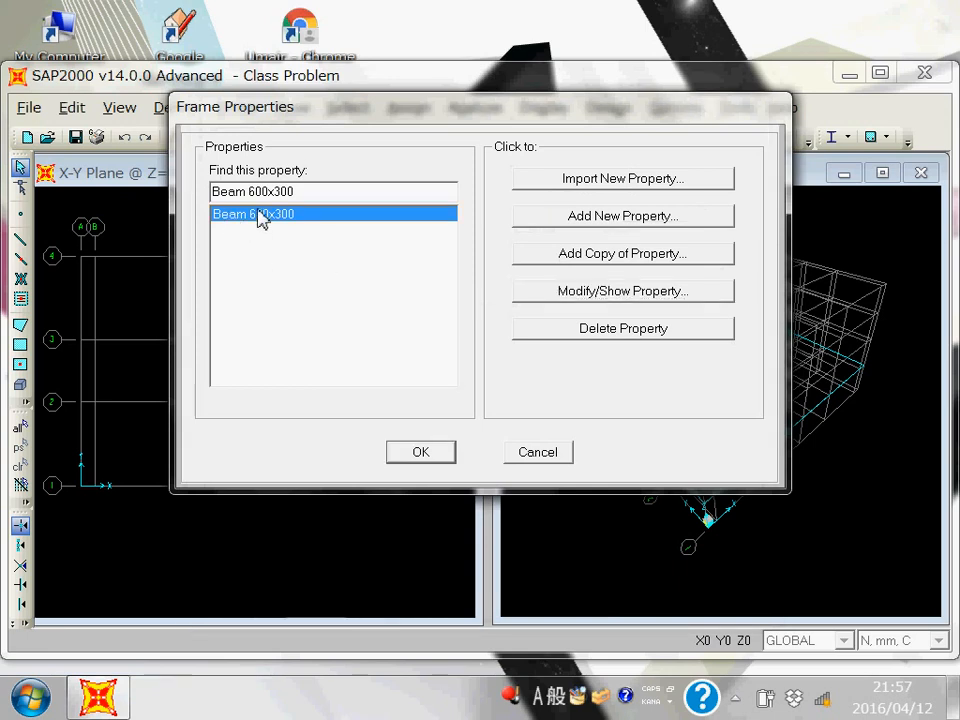
click(579, 256)
drag(550, 170, 405, 187)
text(Beam)
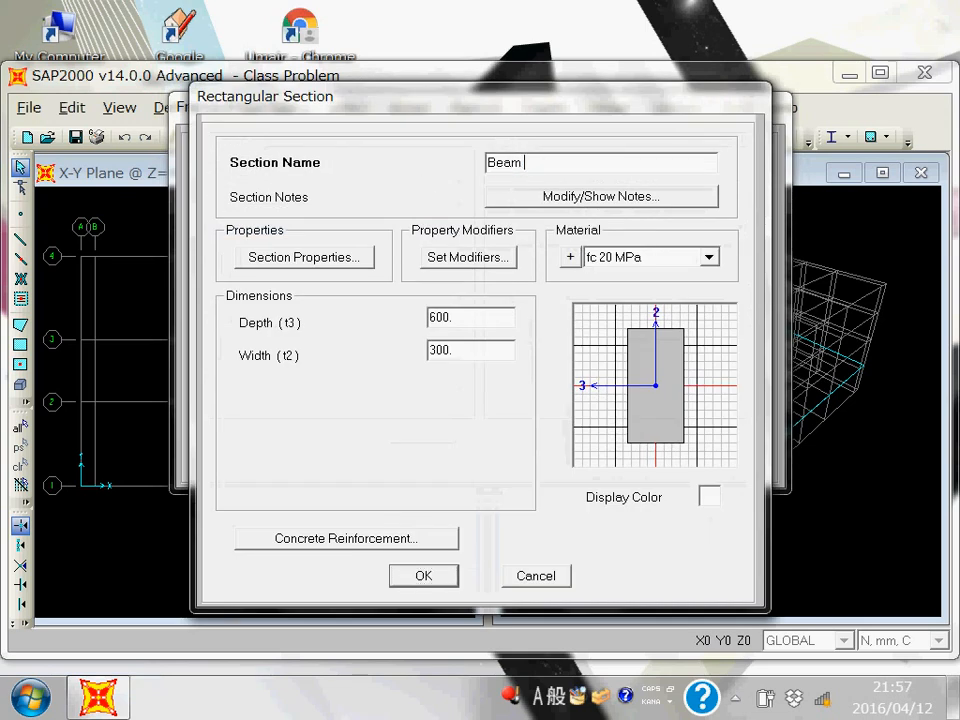
text( 450)
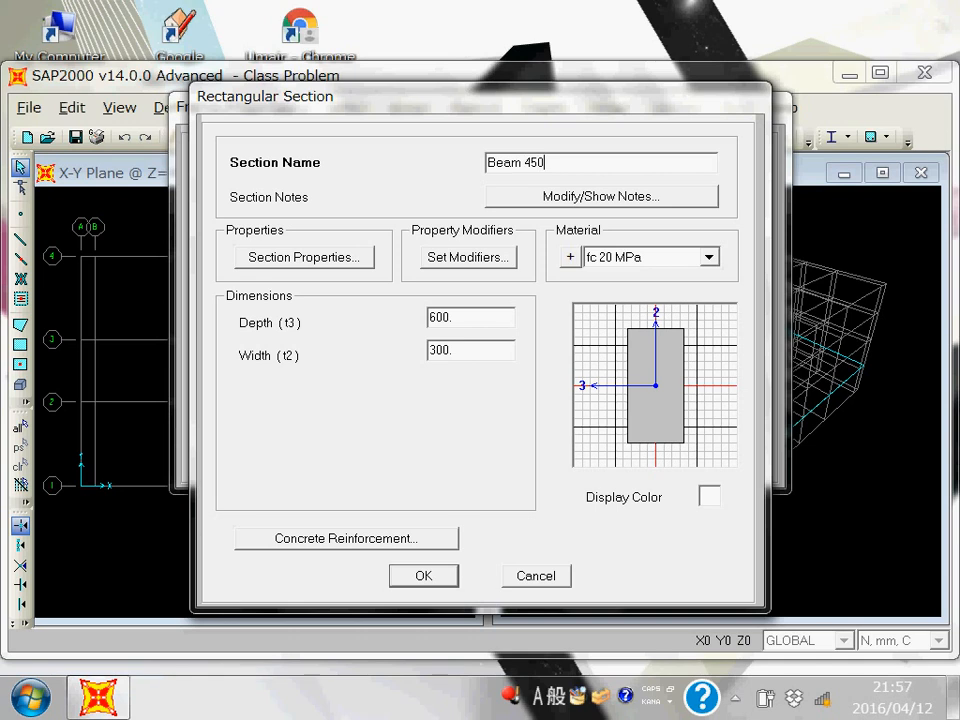
text(X300)
Set the copied beam section's depth (t3) to 450, keep its concrete reinforcement data, and accept the section
double_click(510, 326)
text(450)
click(400, 541)
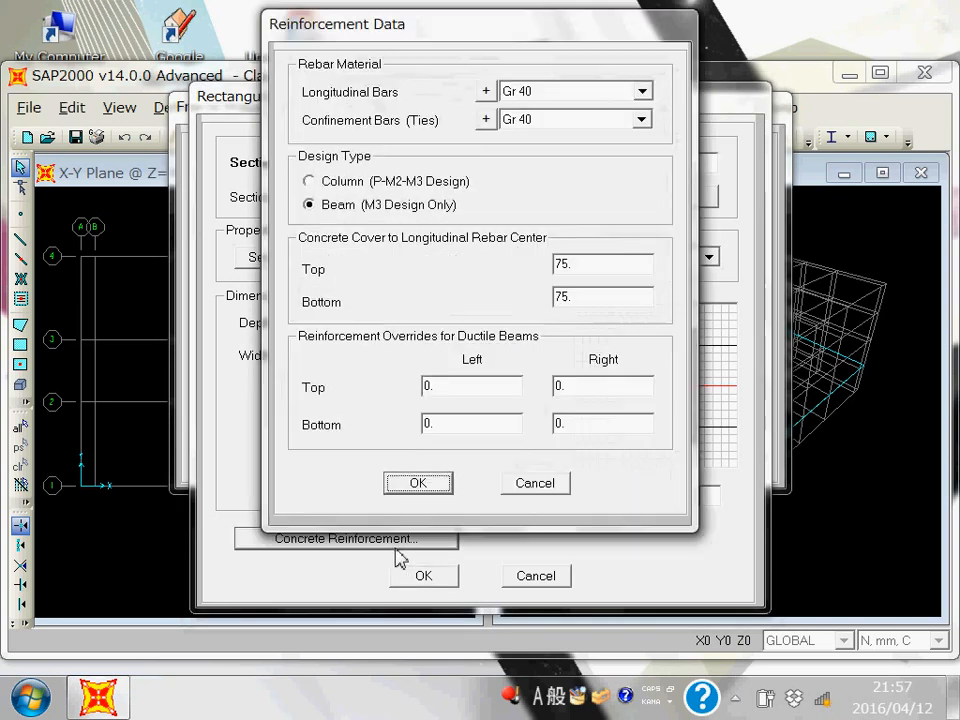
click(420, 487)
click(445, 580)
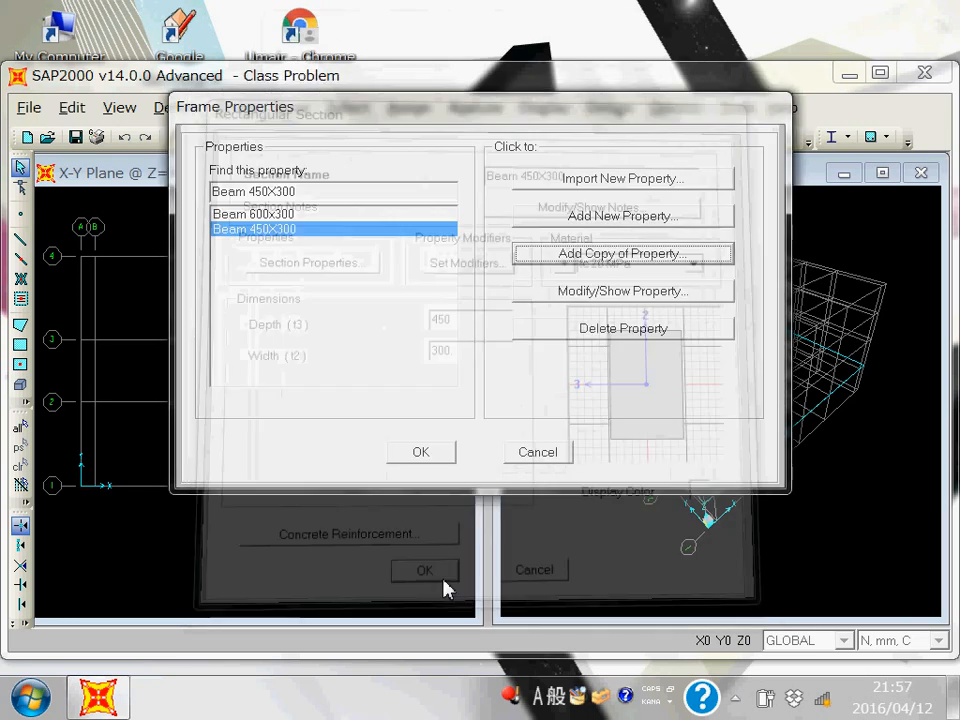
Add a new rectangular concrete frame section named C450x450
click(605, 223)
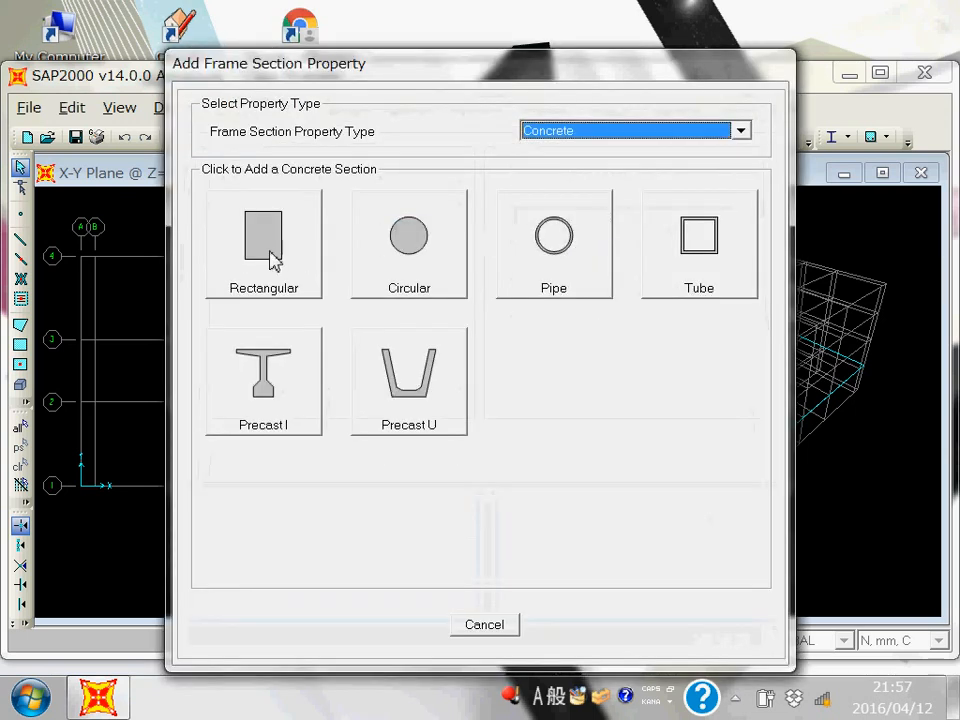
click(272, 258)
double_click(548, 171)
text(C)
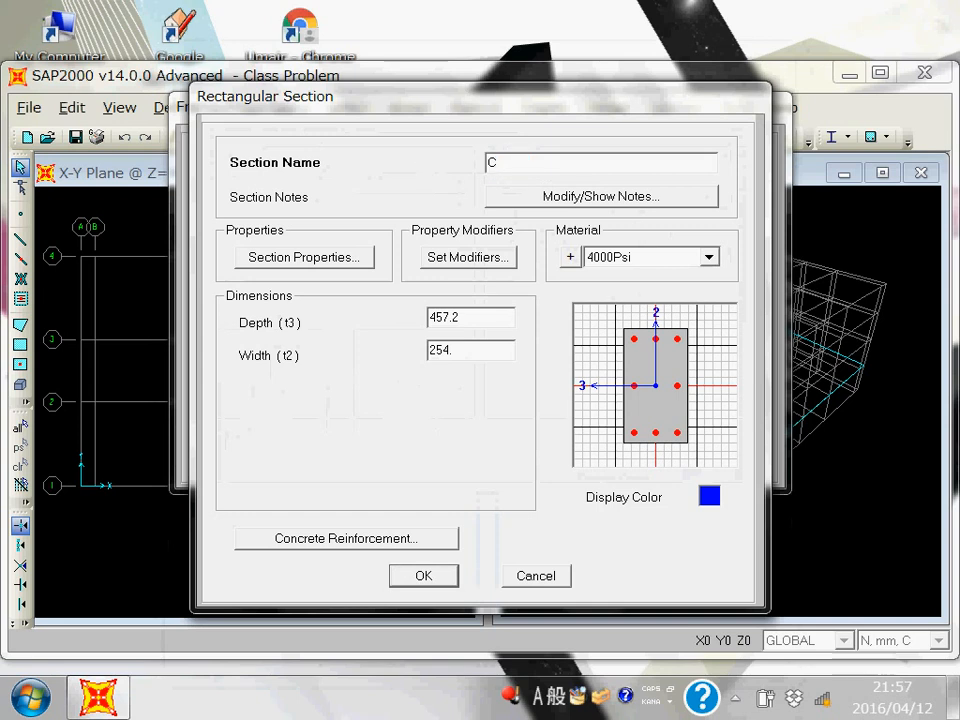
text(450)
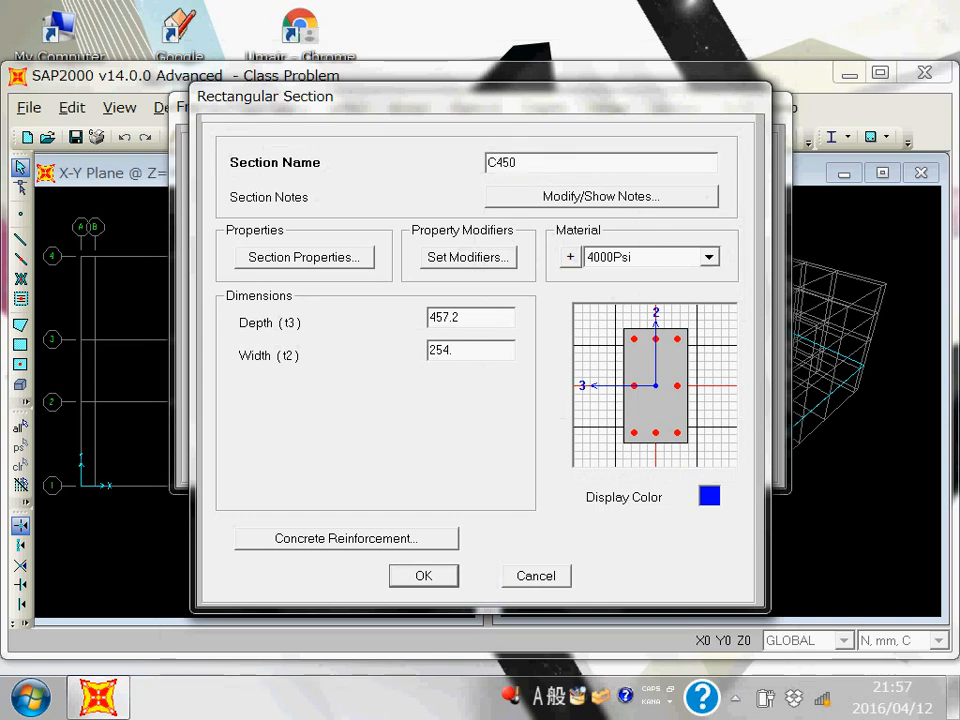
text(x450)
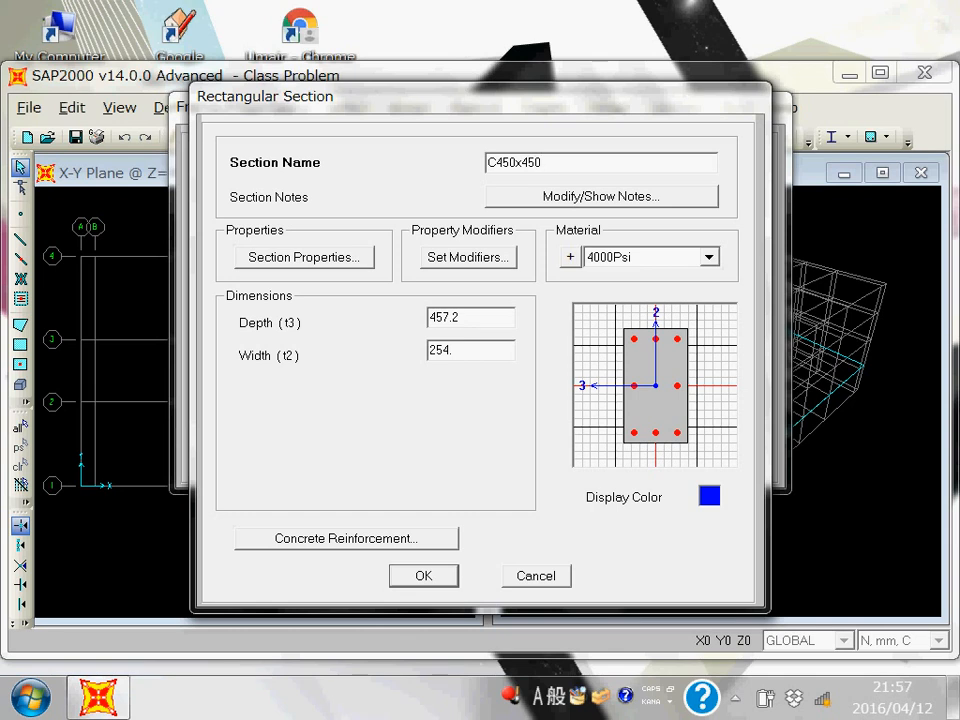
Assign the fc 30 MPa material to the C450x450 section and set its depth and width to 450
click(678, 258)
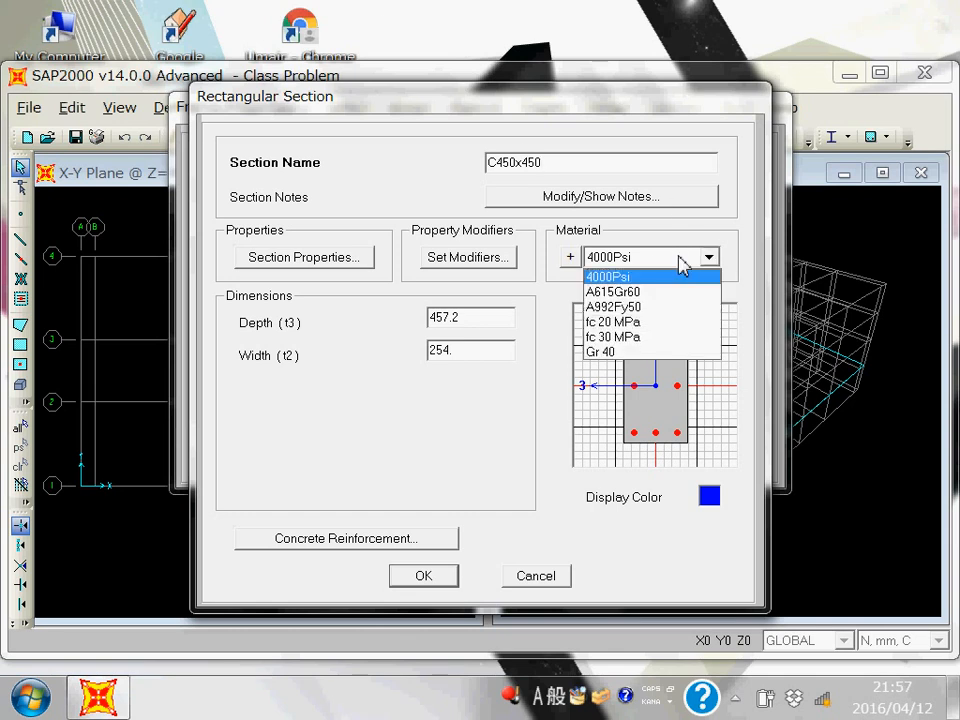
click(647, 338)
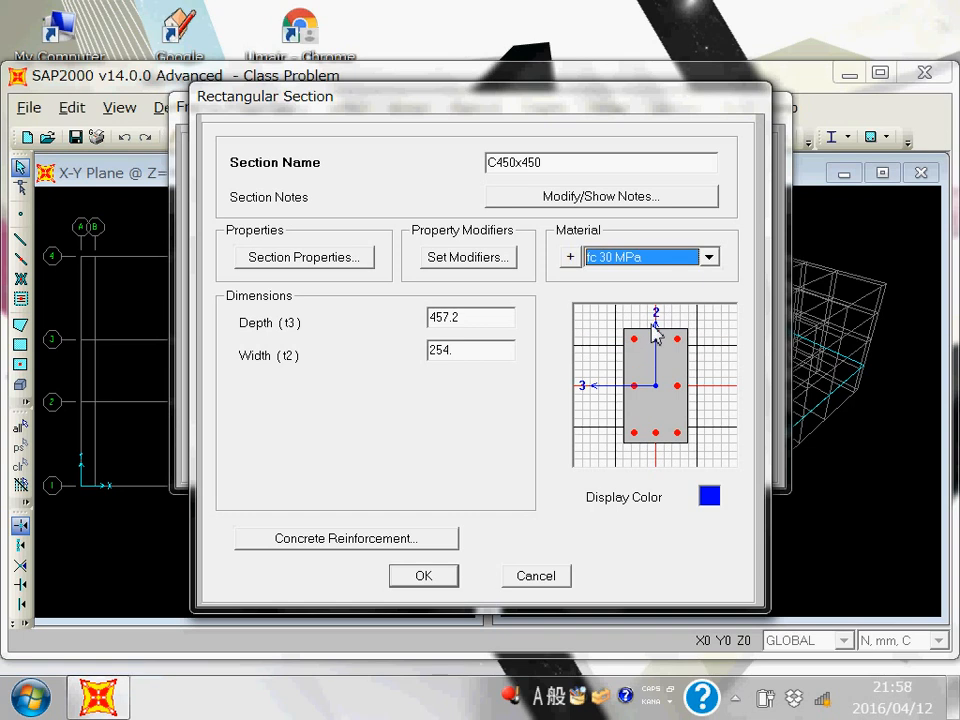
double_click(474, 326)
text(450)
double_click(481, 352)
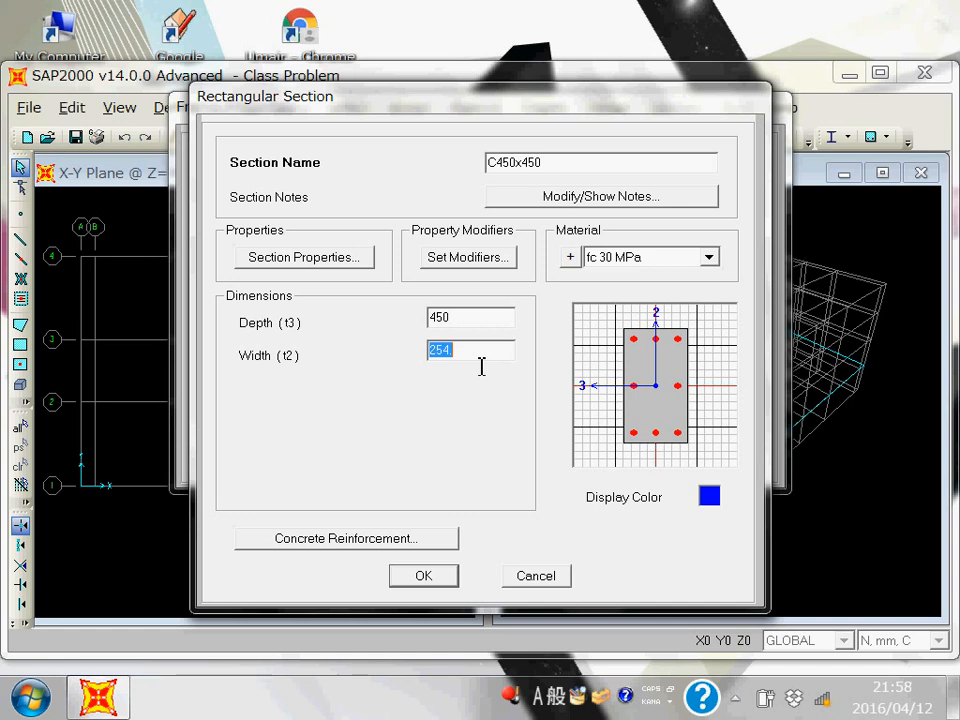
text(450)
Open the C450x450 section's concrete reinforcement data, view the circular configuration, and return to Rectangular
click(329, 541)
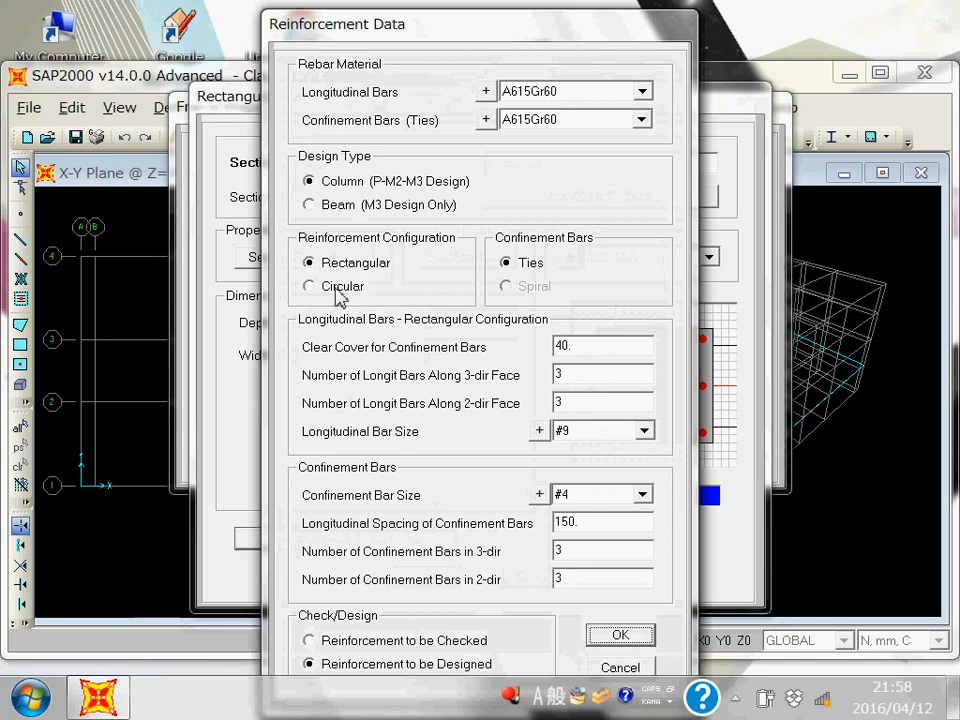
click(310, 287)
click(310, 264)
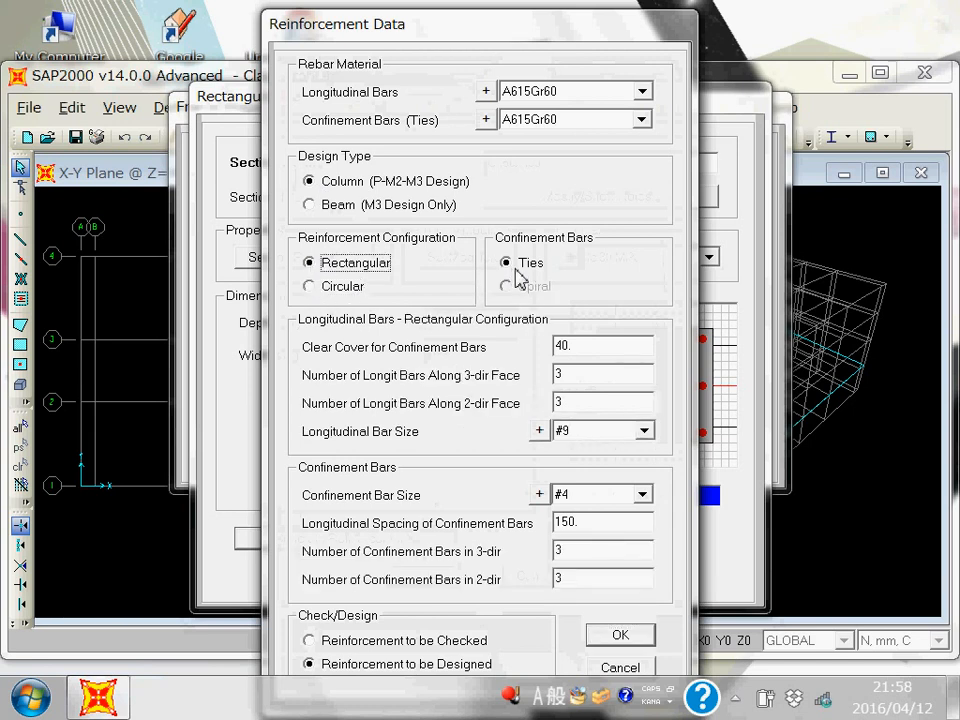
Set the number of longitudinal bars to 4 along both the 3-dir face and the 2-dir face
double_click(598, 358)
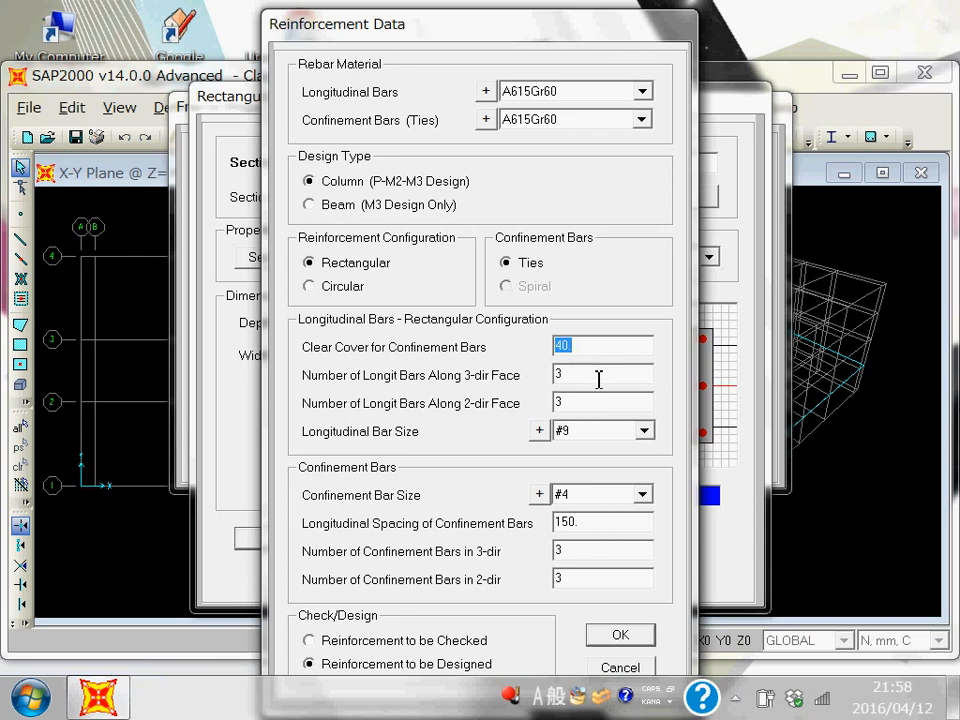
drag(537, 34, 345, 32)
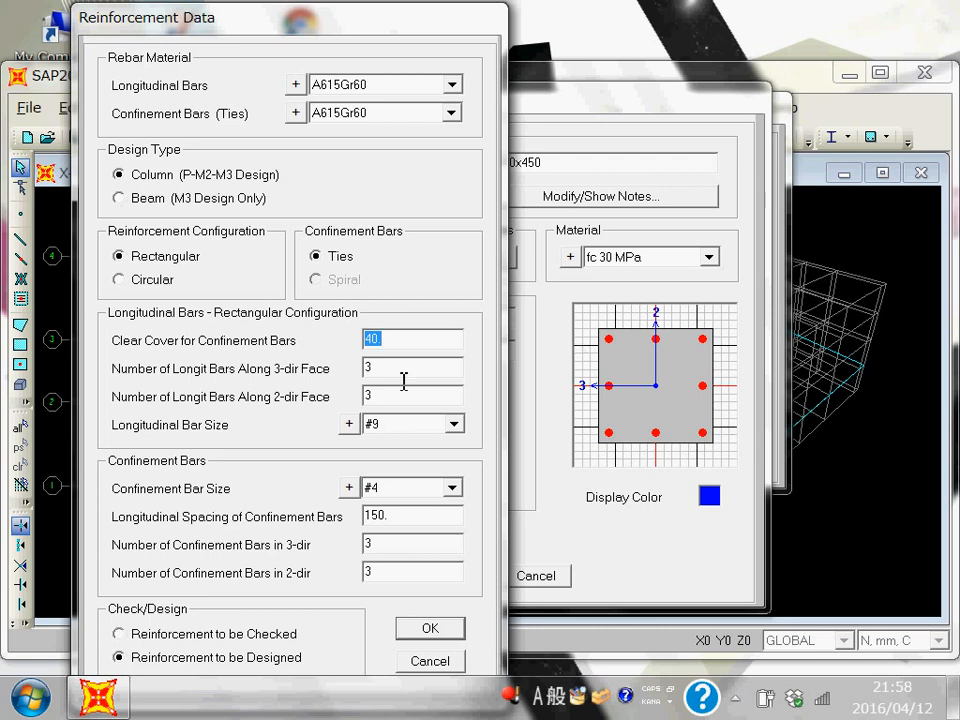
key(Tab)
text(4)
key(Tab)
text(4)
key(shift+Tab)
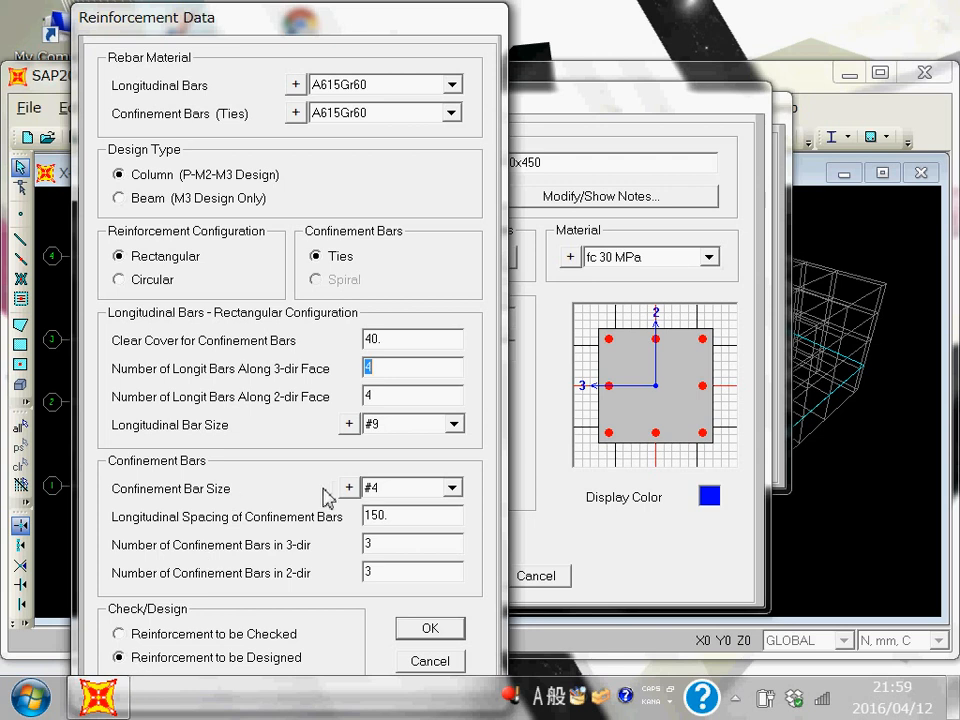
Set the column's longitudinal bar size to 25M
click(453, 424)
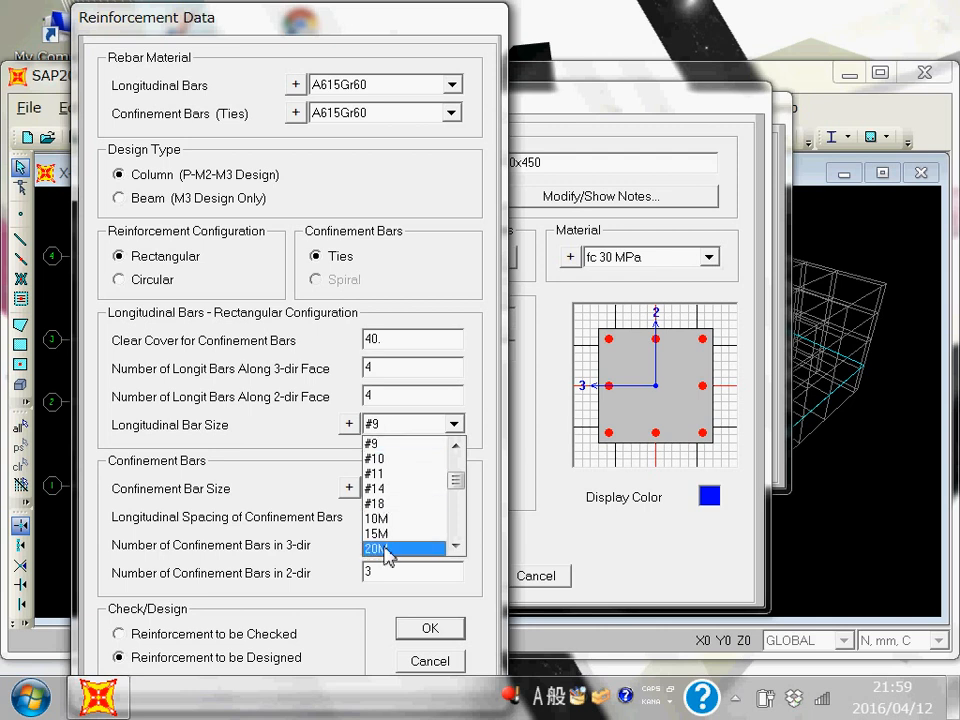
click(456, 546)
click(456, 546)
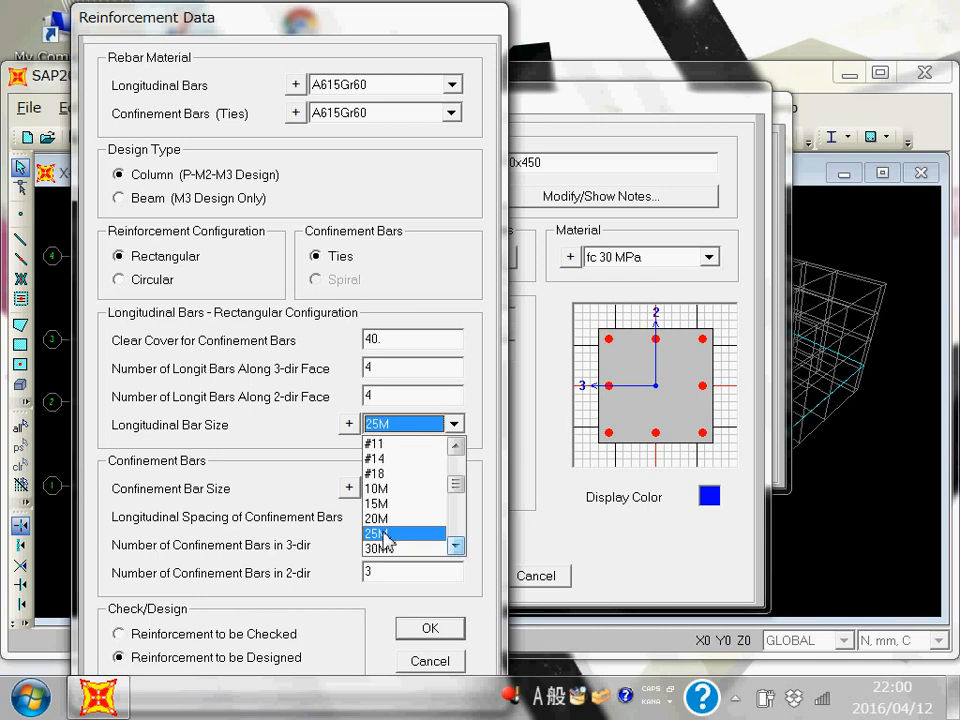
click(384, 537)
Set the column's longitudinal bar size to #8
click(437, 430)
mouse_move(454, 497)
mouse_down()
mouse_move(453, 540)
mouse_move(456, 465)
mouse_move(463, 483)
mouse_up()
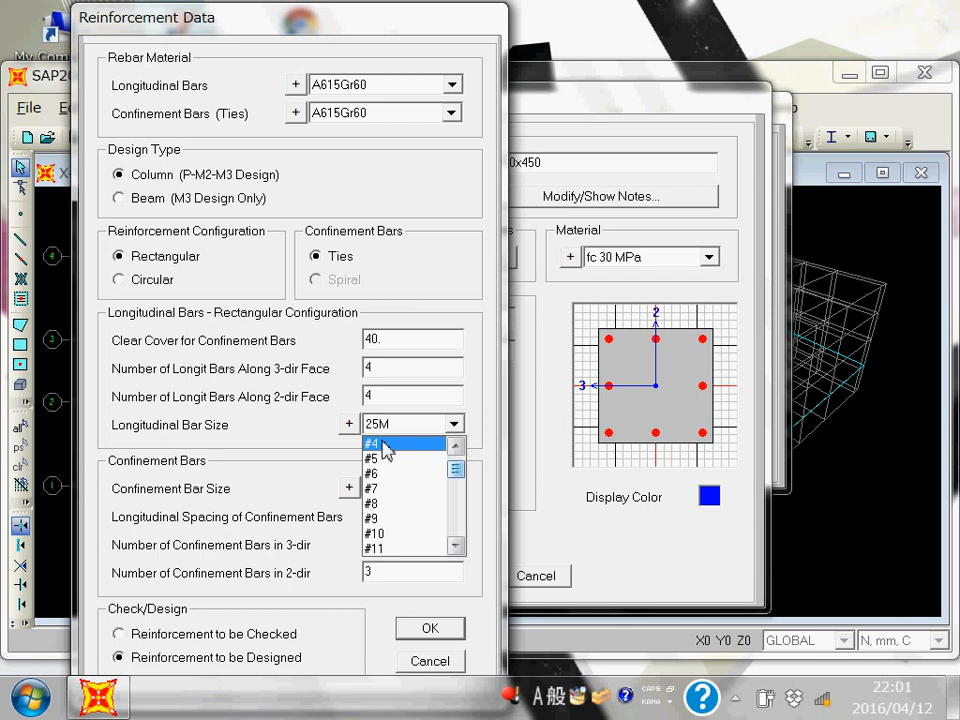
click(393, 504)
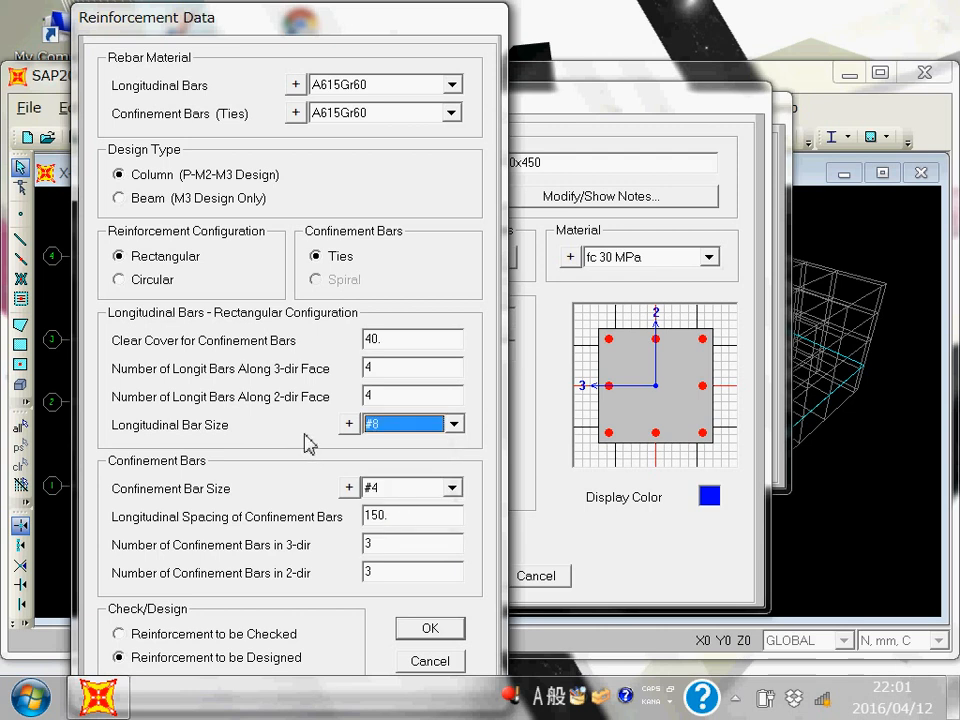
click(453, 427)
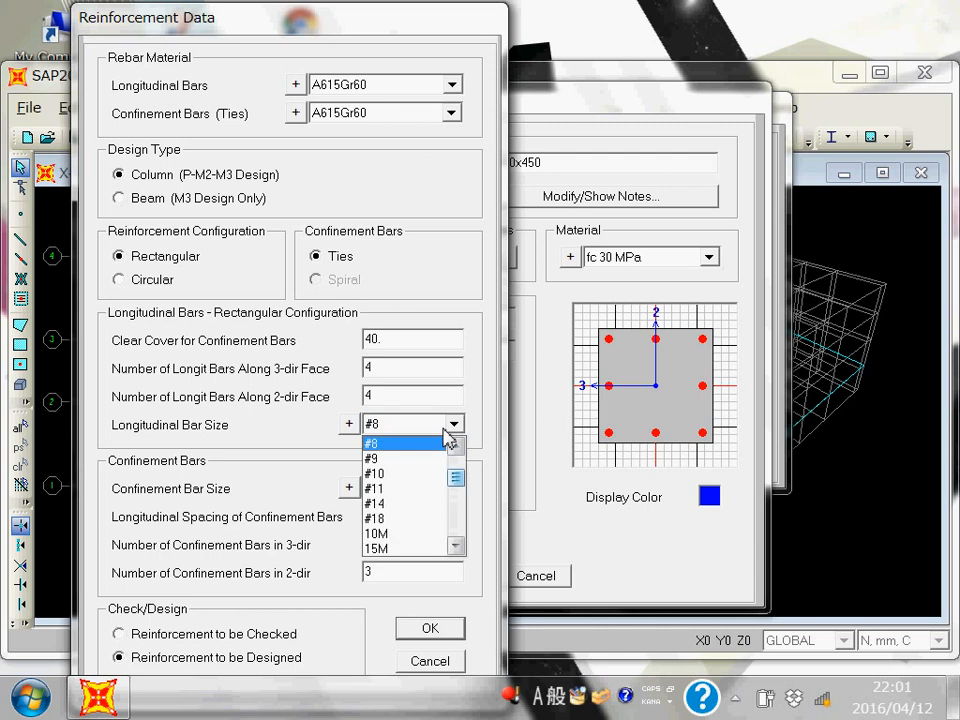
click(456, 445)
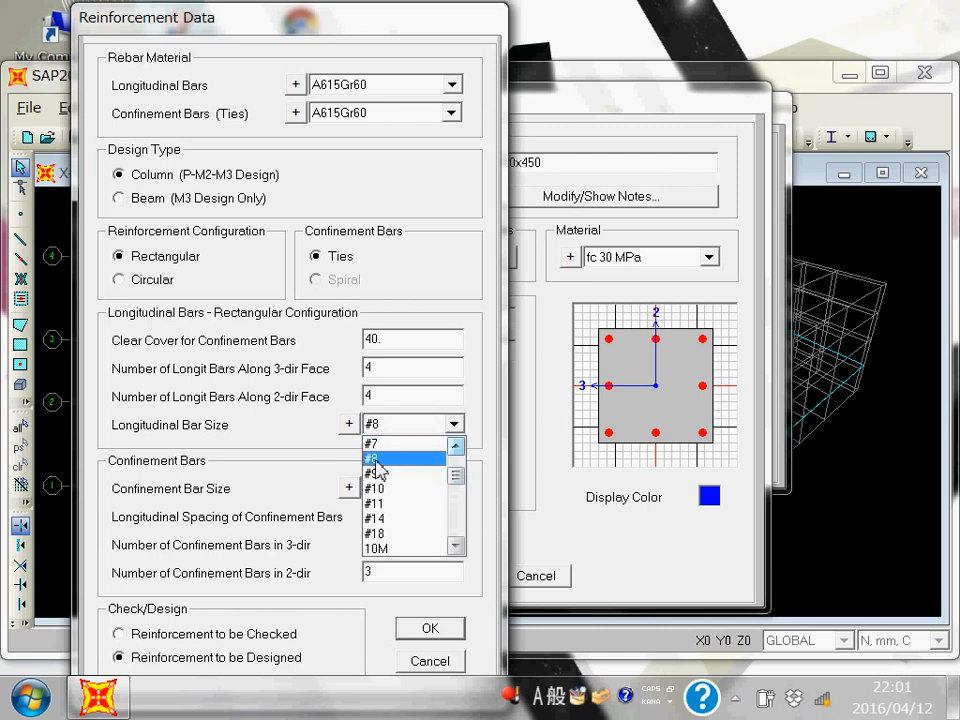
click(437, 459)
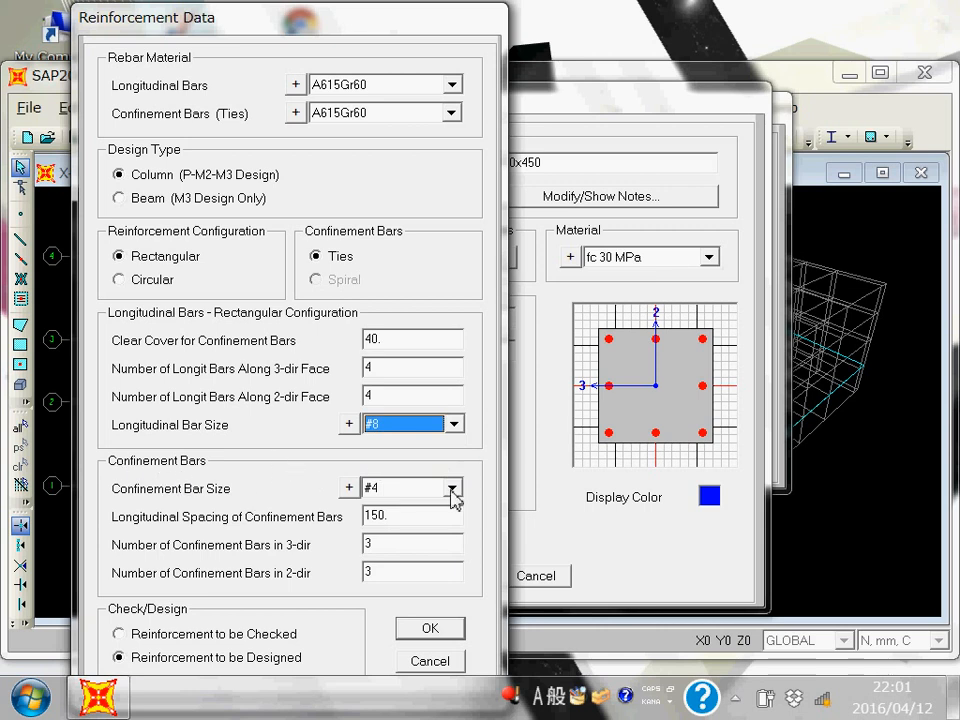
Set the confinement bar size to #3 and the longitudinal spacing of the confinement bars to 300
click(405, 492)
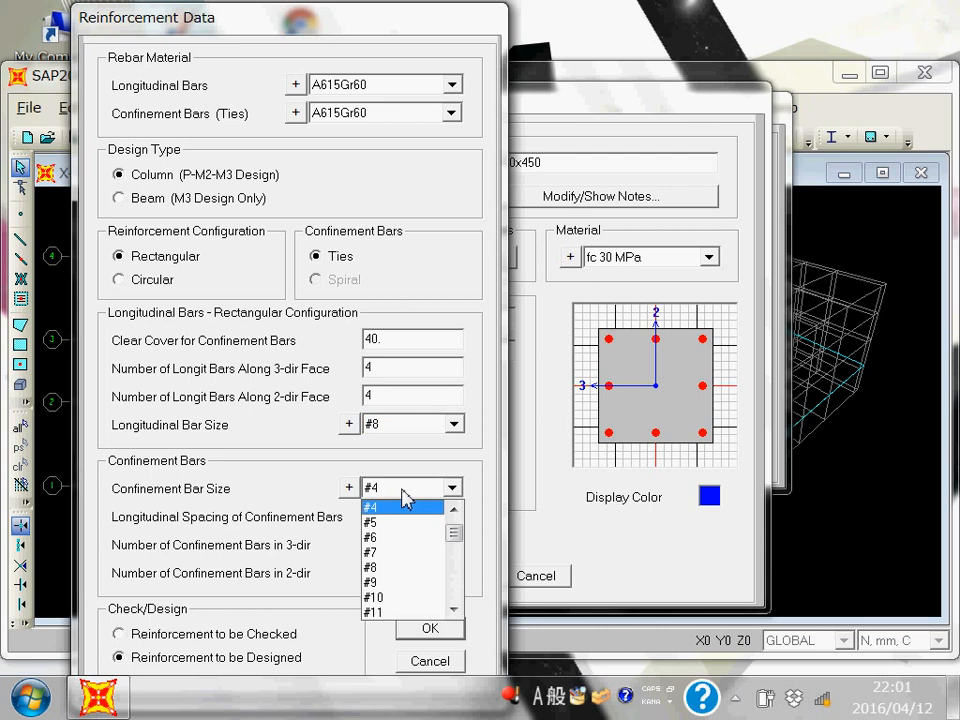
scroll(440, 512, up, 1)
click(400, 507)
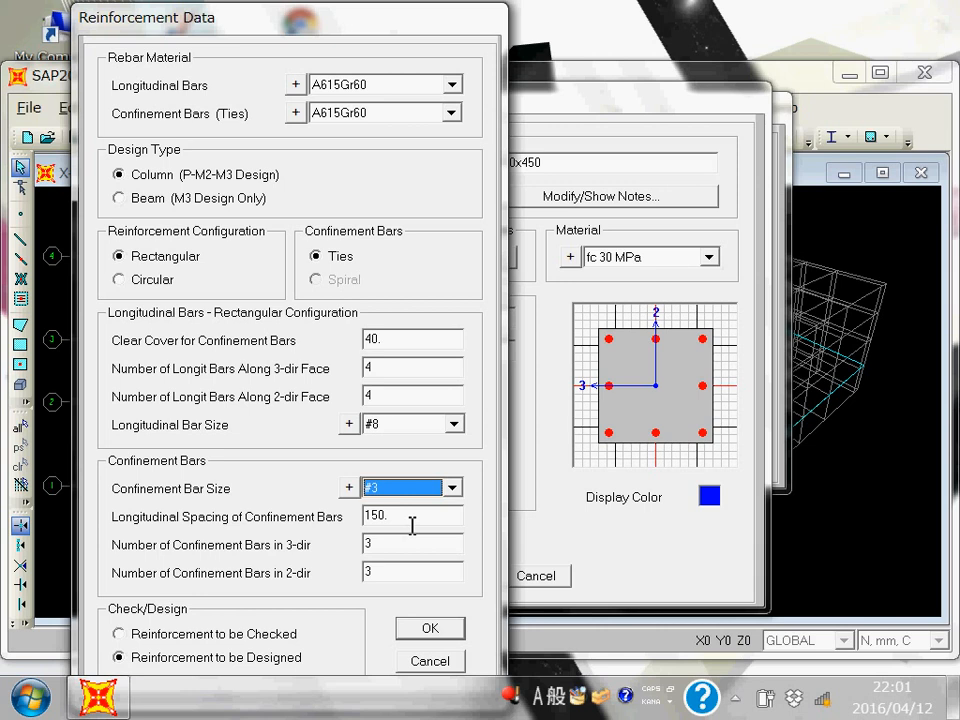
click(412, 525)
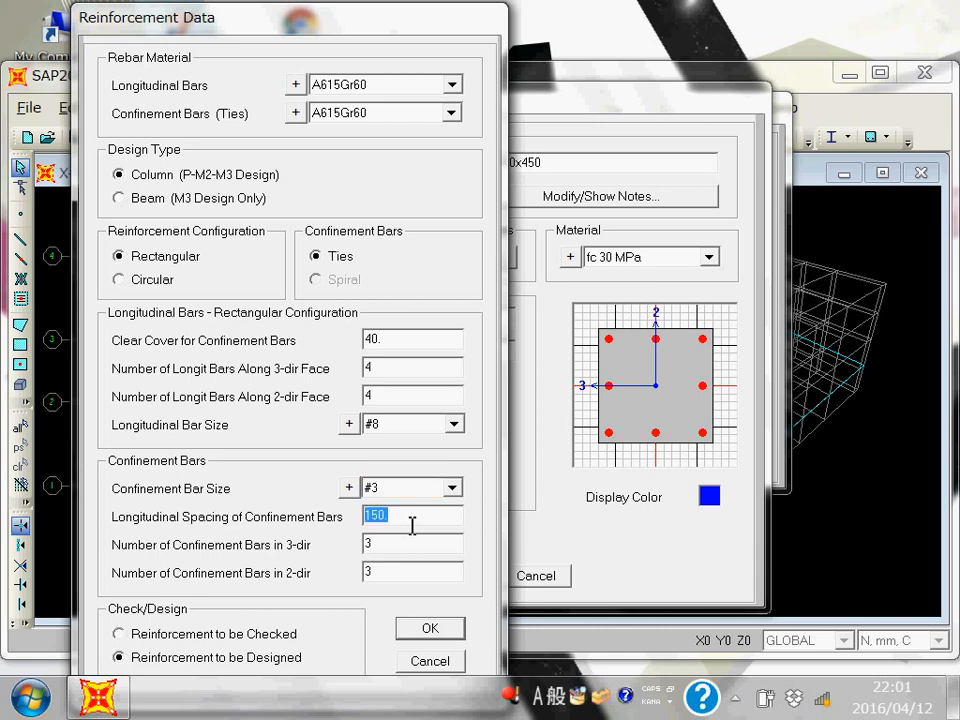
text(300)
click(425, 638)
click(425, 638)
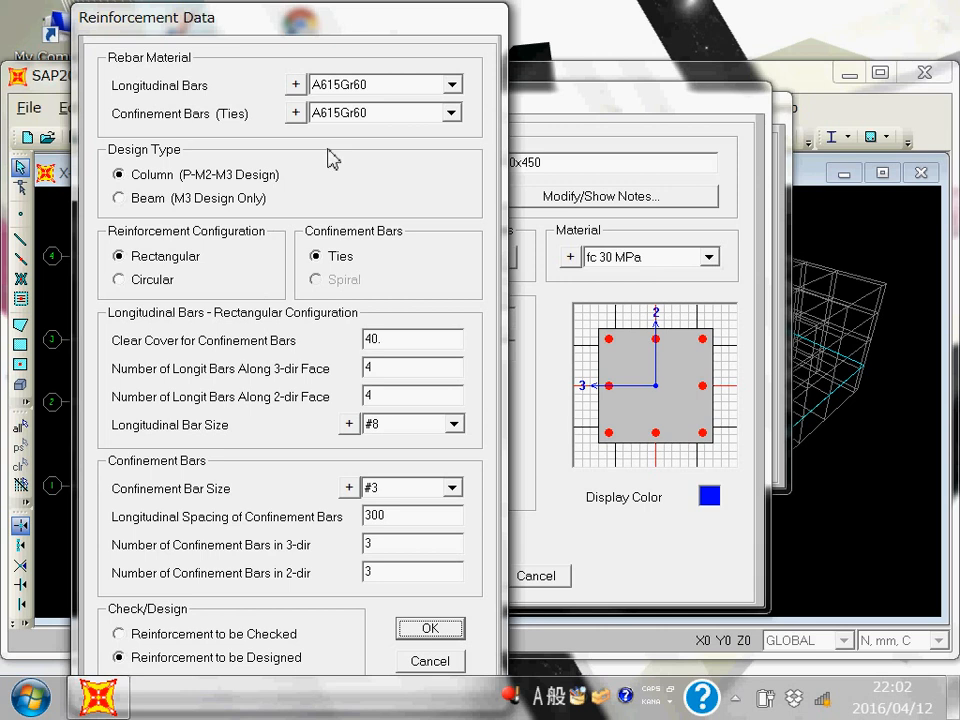
Keep A615Gr60 as the rebar material for the longitudinal and confinement bars, and accept the reinforcement data
click(428, 87)
click(428, 87)
click(370, 116)
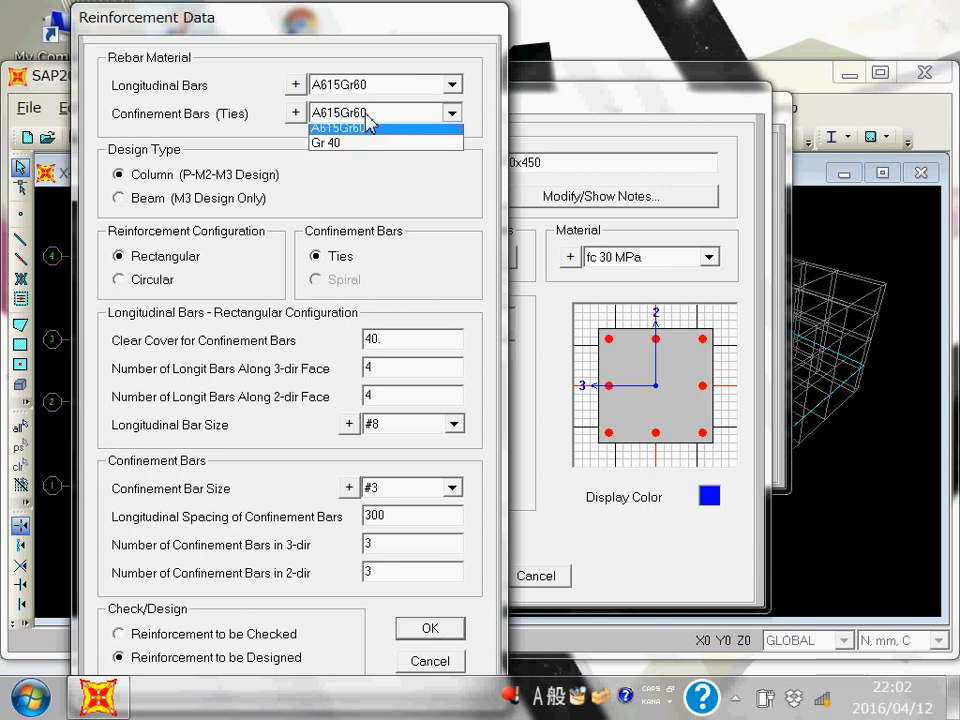
click(370, 118)
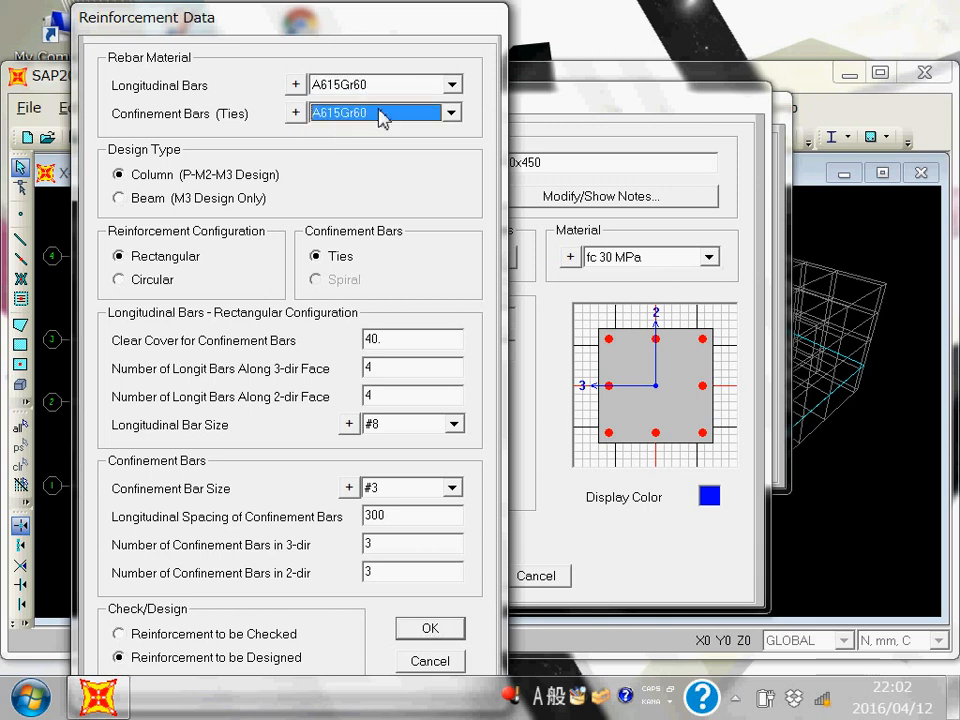
click(453, 637)
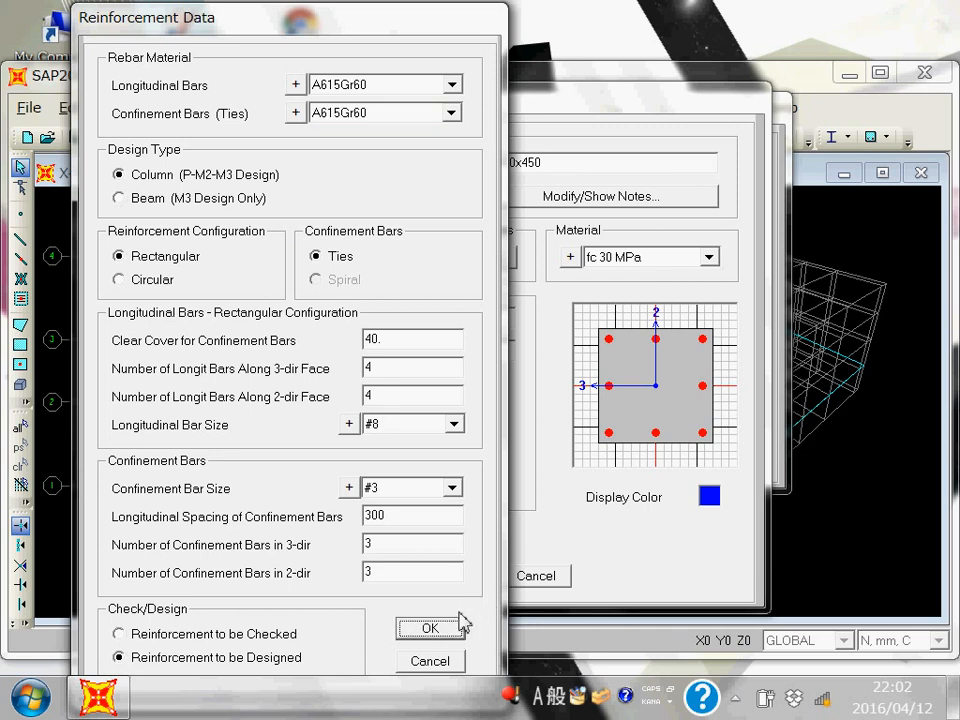
click(452, 630)
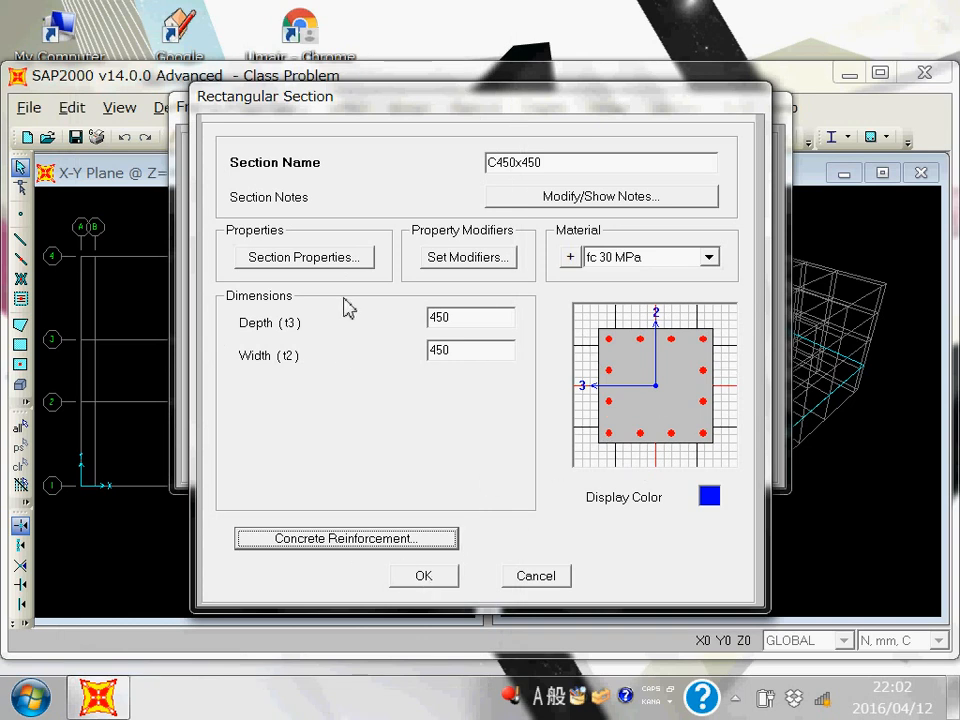
Examine the calculated section properties of the C450x450 column, such as its area, moments of inertia and section moduli
click(339, 262)
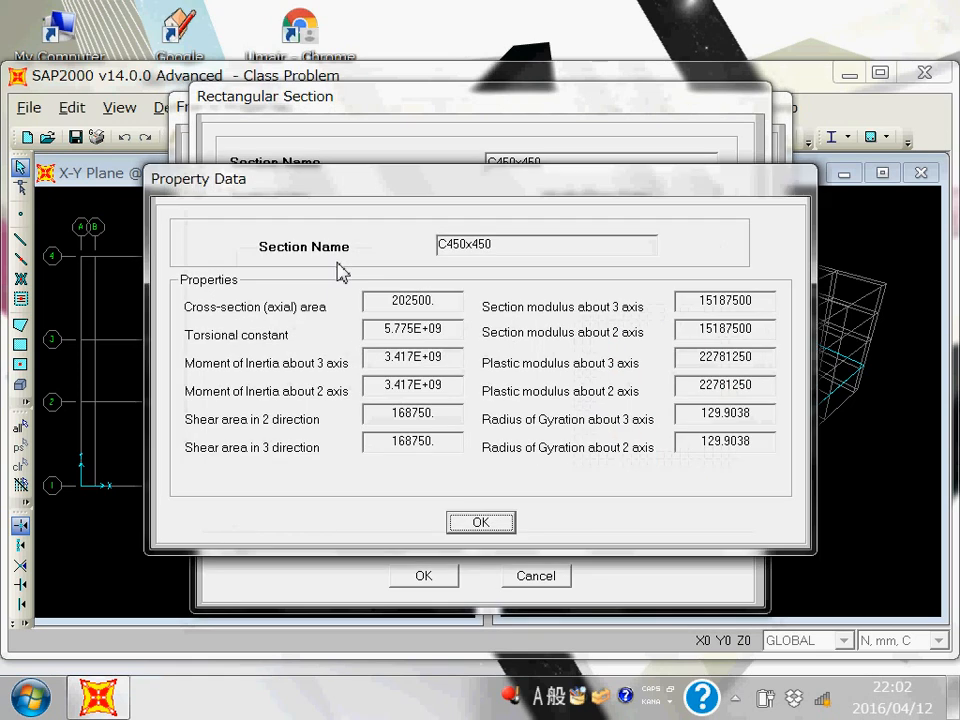
click(508, 522)
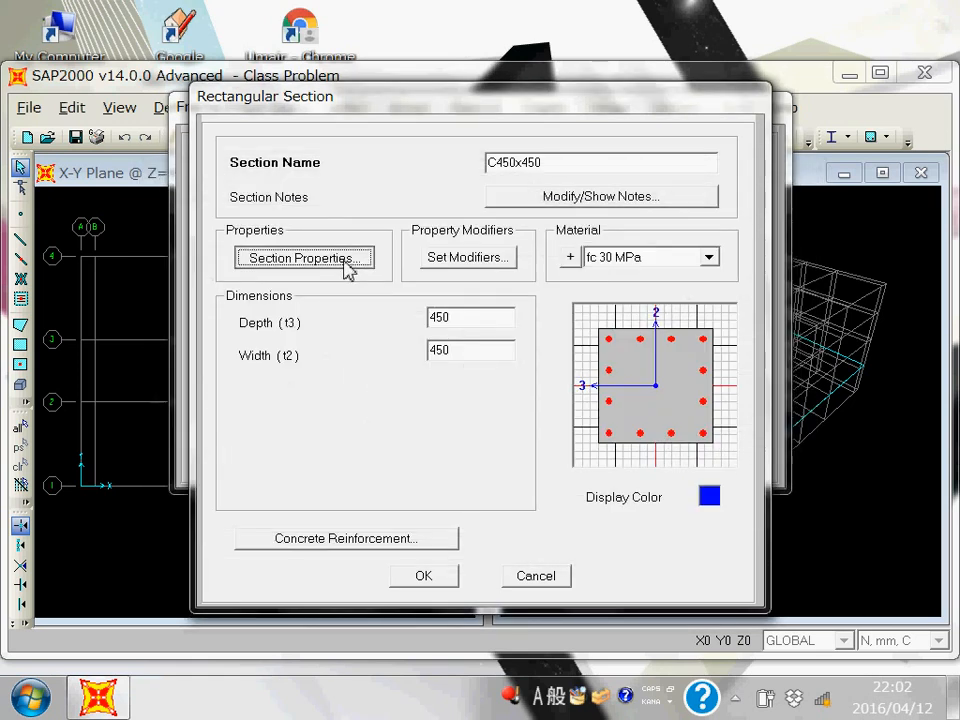
click(344, 263)
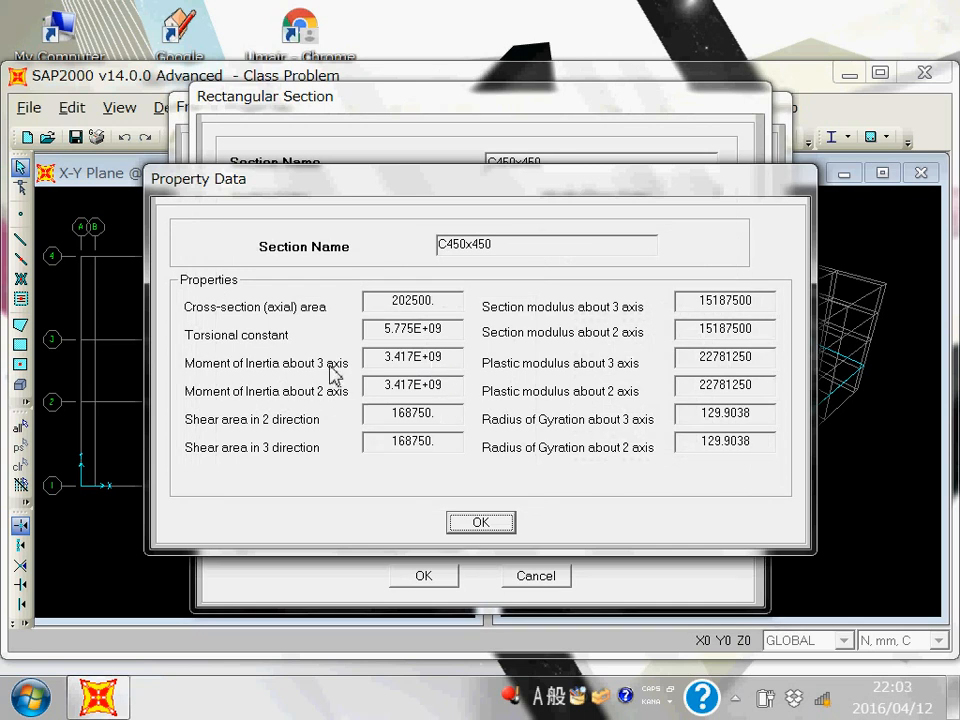
click(465, 522)
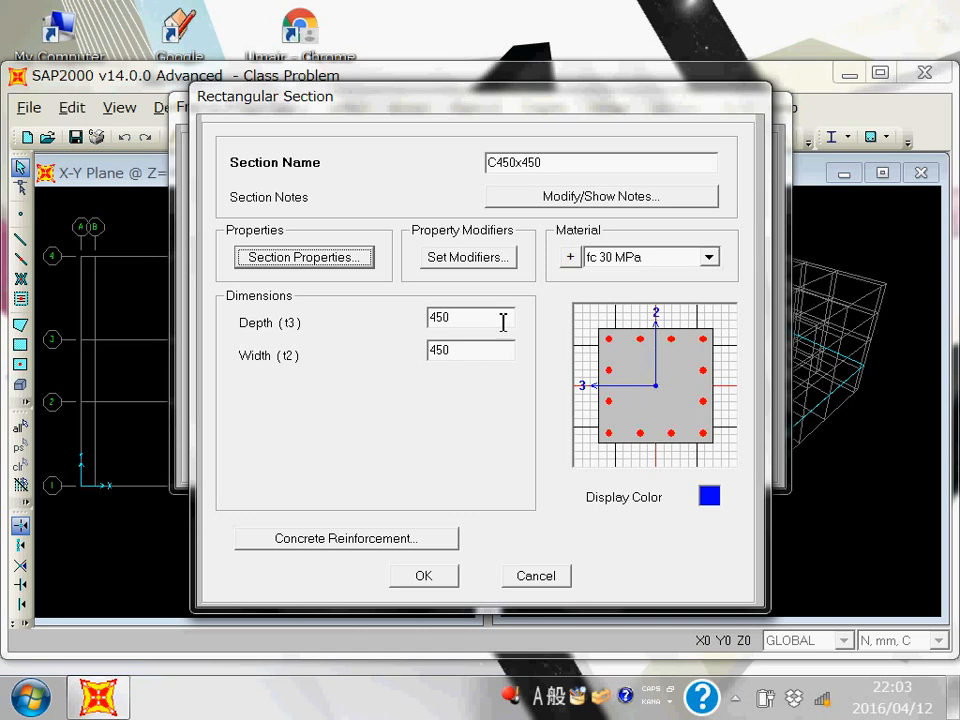
click(362, 257)
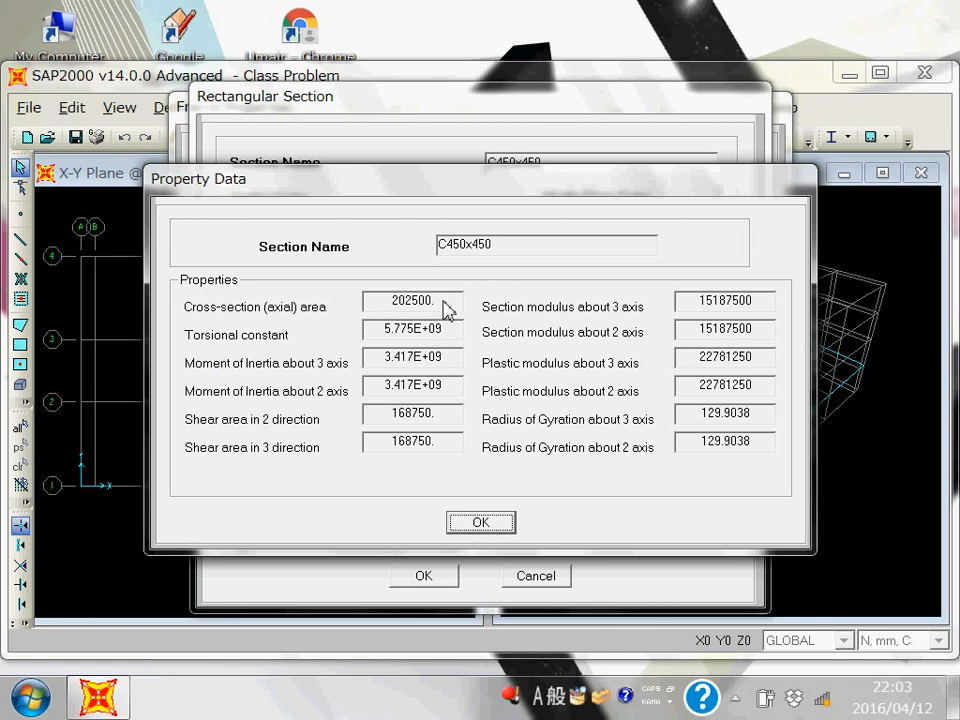
click(479, 523)
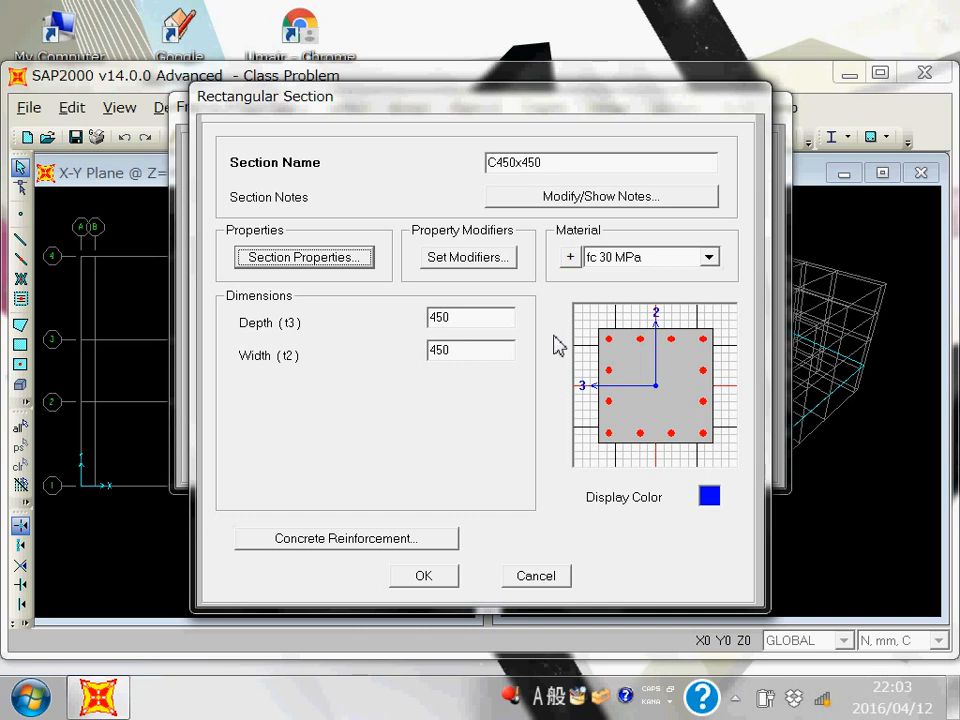
Try a stiffness modifier of 0.5 for the column's moment of inertia about the 3 axis, and set it back to 1
click(486, 259)
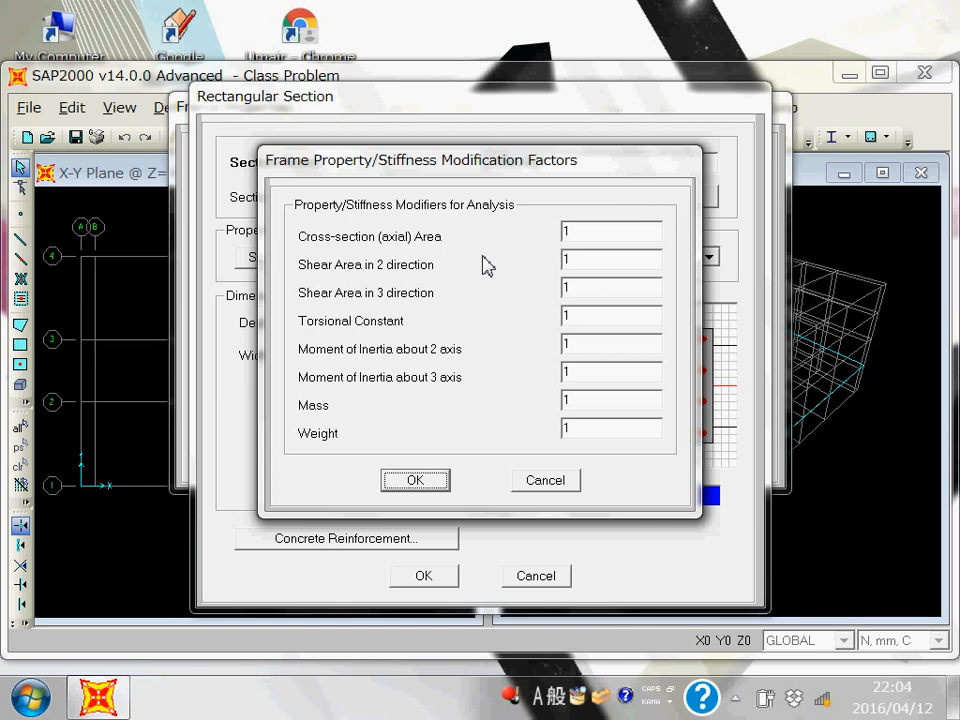
click(602, 377)
drag(566, 394, 604, 390)
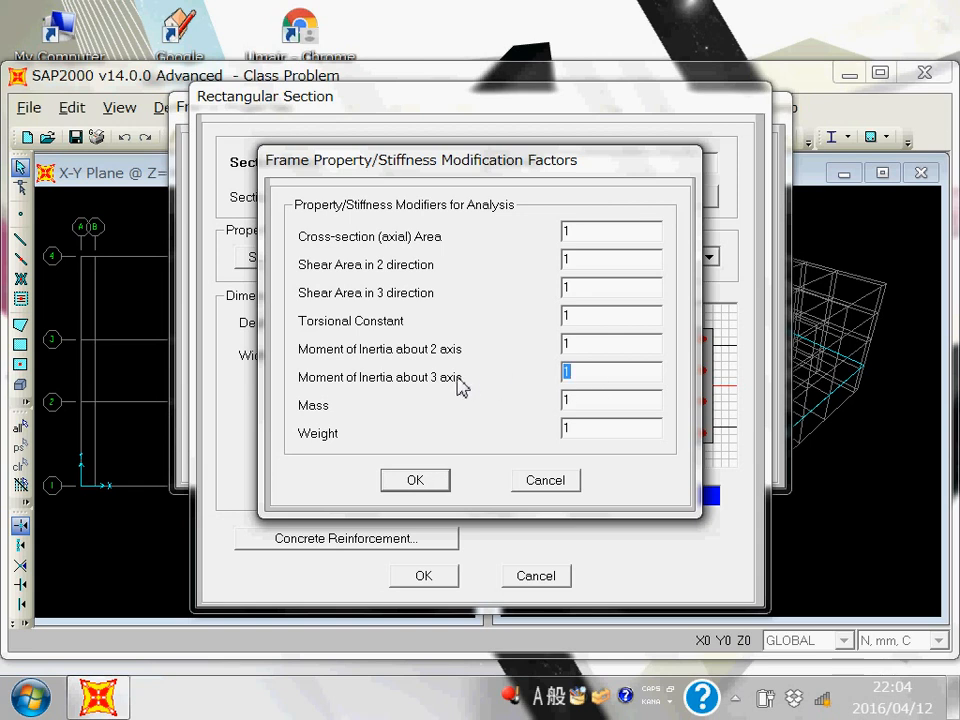
text(9.5)
key(BackSpace)
key(BackSpace)
key(BackSpace)
text(0)
text(.5)
key(BackSpace)
key(BackSpace)
key(BackSpace)
text(1)
Try modifiers of 0.9 for the axial area and 0.1 for the torsional constant, and set both back to 1
double_click(602, 235)
text(0.9)
drag(606, 240, 527, 245)
text(1)
double_click(594, 324)
text(0.1)
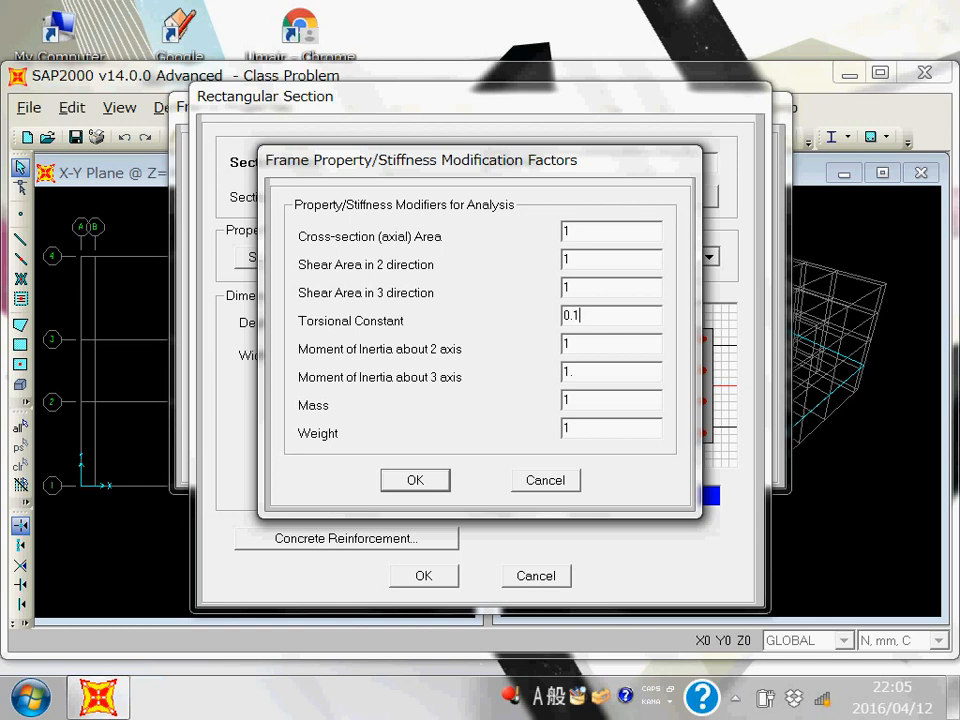
key(BackSpace)
key(BackSpace)
key(BackSpace)
text(1)
Keep the mass and weight modifiers at 1, and accept the modifiers and the C450x450 section
double_click(586, 410)
click(589, 431)
click(589, 405)
click(600, 432)
click(436, 490)
click(452, 576)
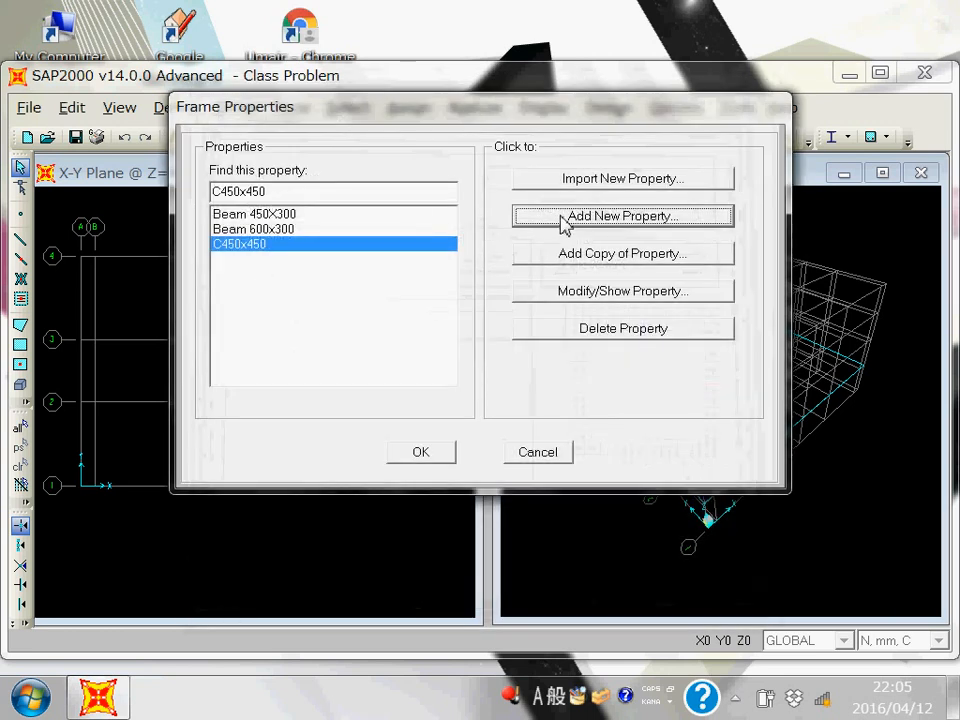
Add a copy of the C450x450 section with a depth of 300 and a width of 300
click(576, 258)
drag(429, 318, 516, 328)
text(300)
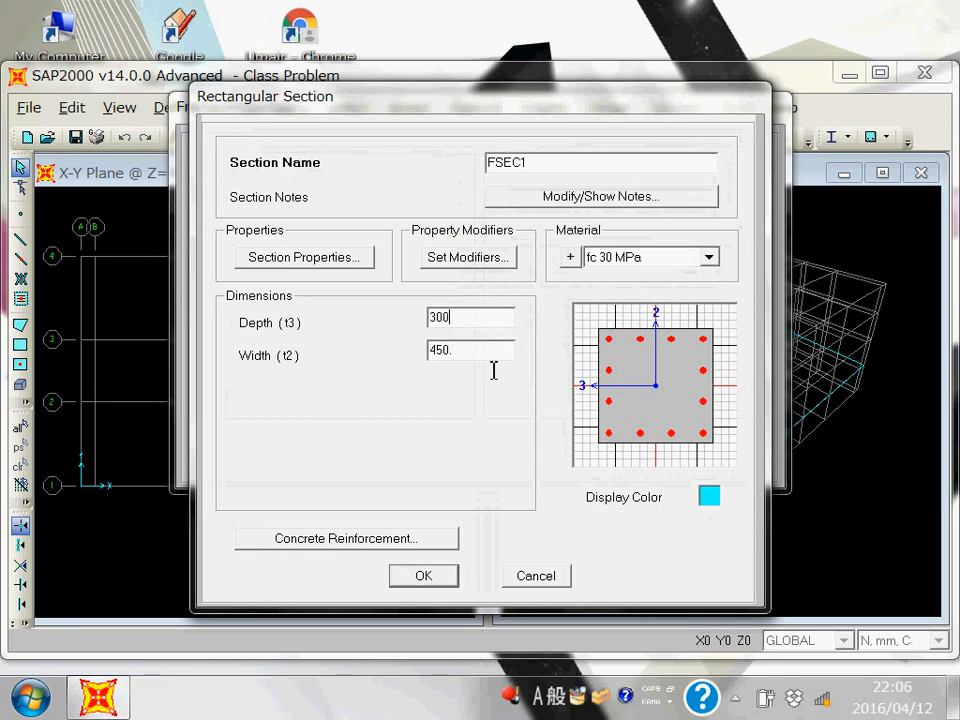
double_click(489, 357)
text(300)
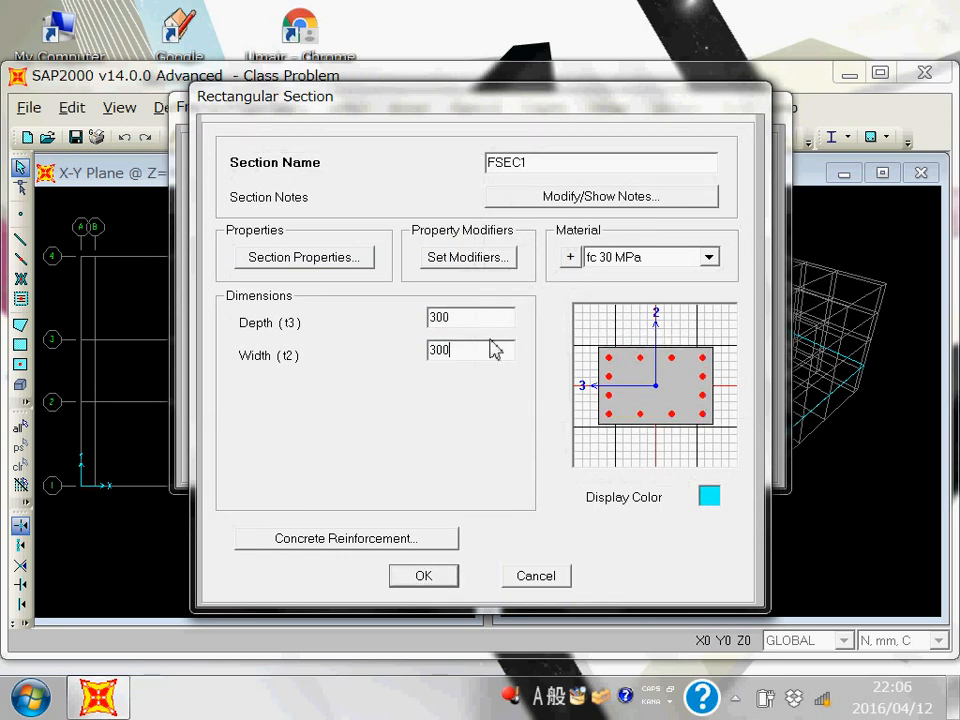
double_click(499, 326)
Set the copied column's reinforcement to 3 longitudinal bars along both the 3-dir and 2-dir faces
click(381, 543)
double_click(572, 379)
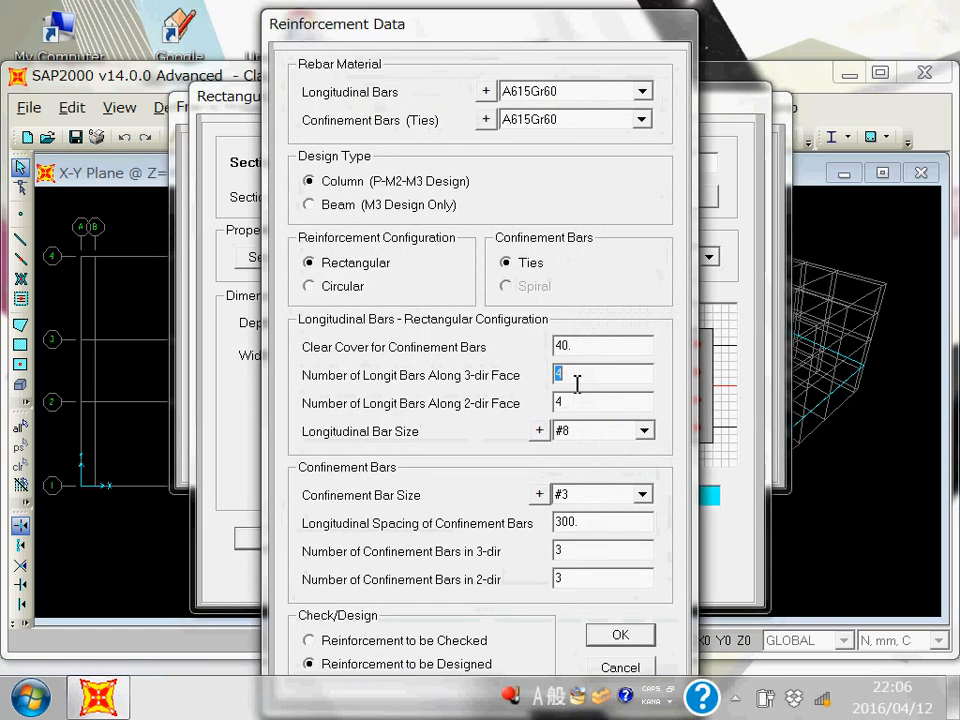
text(3)
double_click(566, 405)
text(3)
Set the copied column's longitudinal bar size to #6 and accept the reinforcement data
click(643, 430)
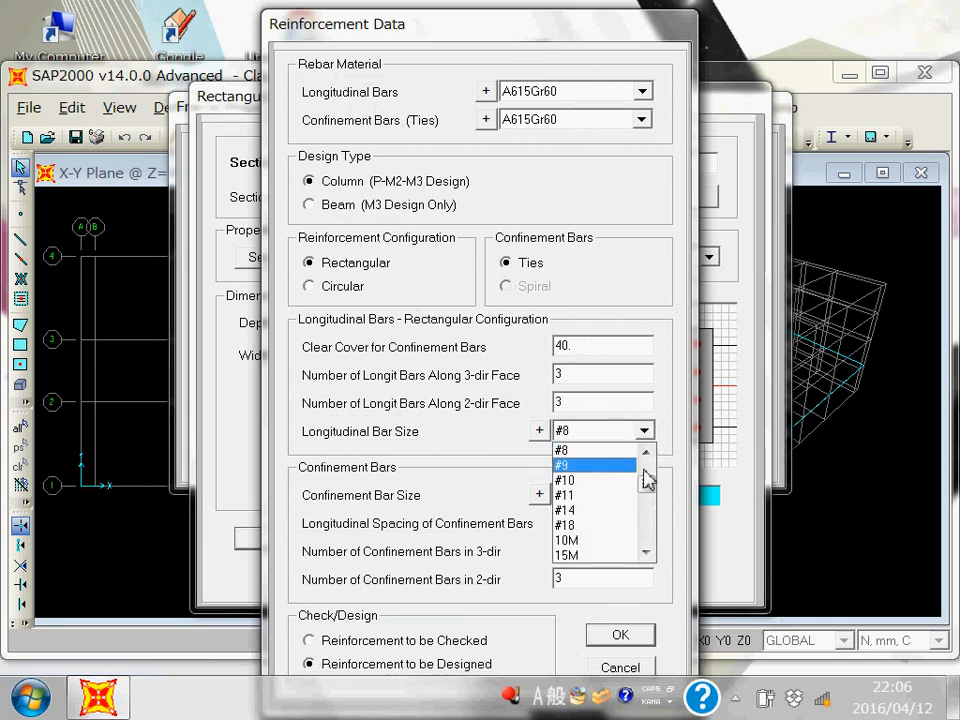
click(646, 453)
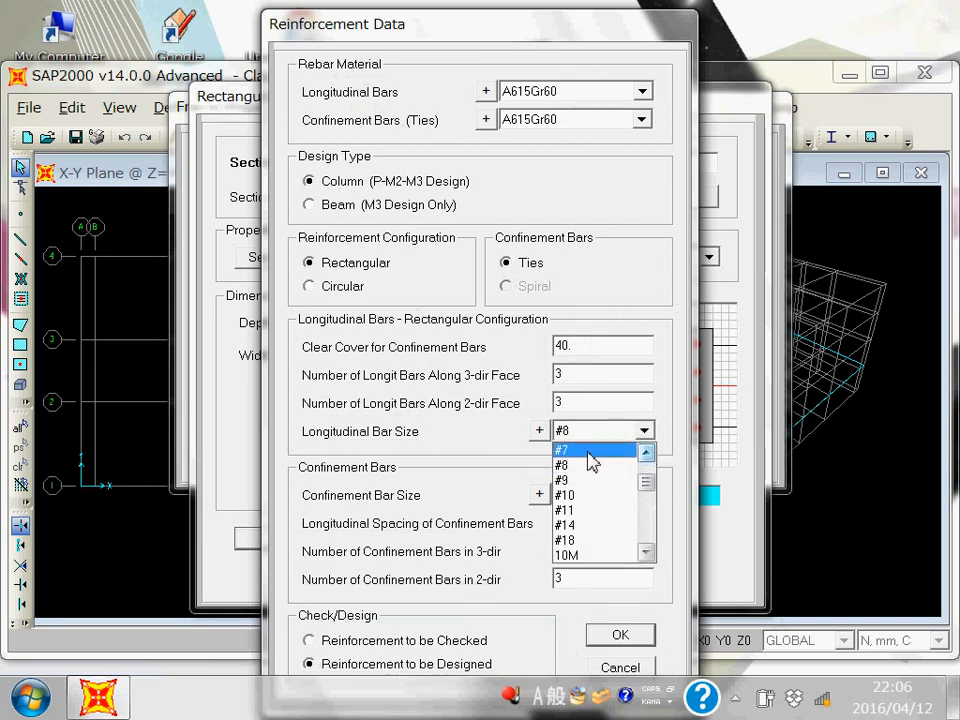
click(645, 452)
click(590, 451)
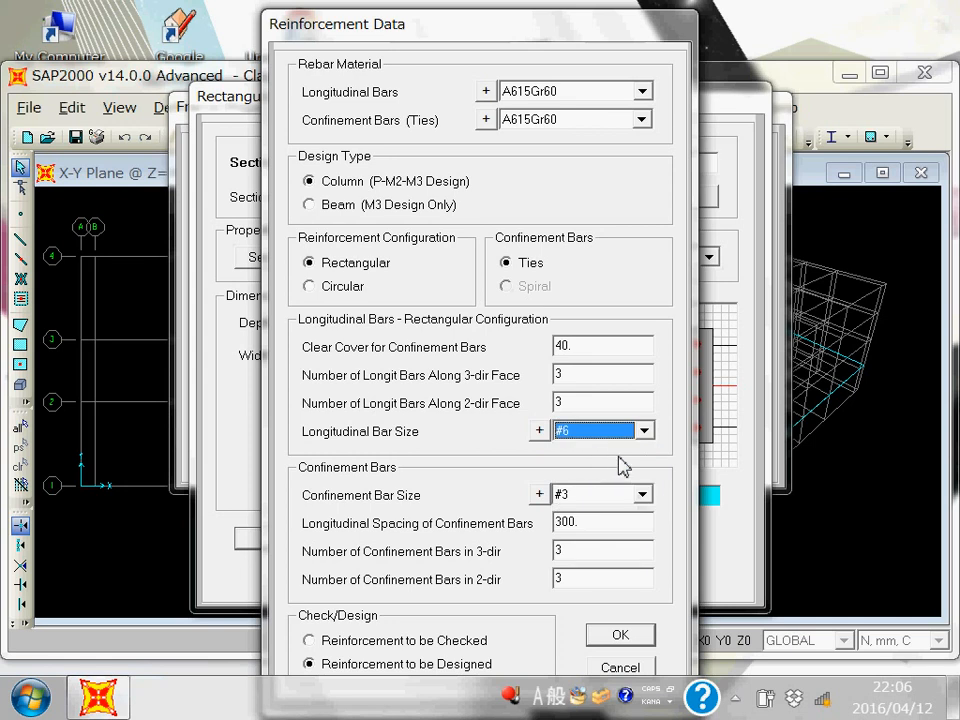
click(623, 640)
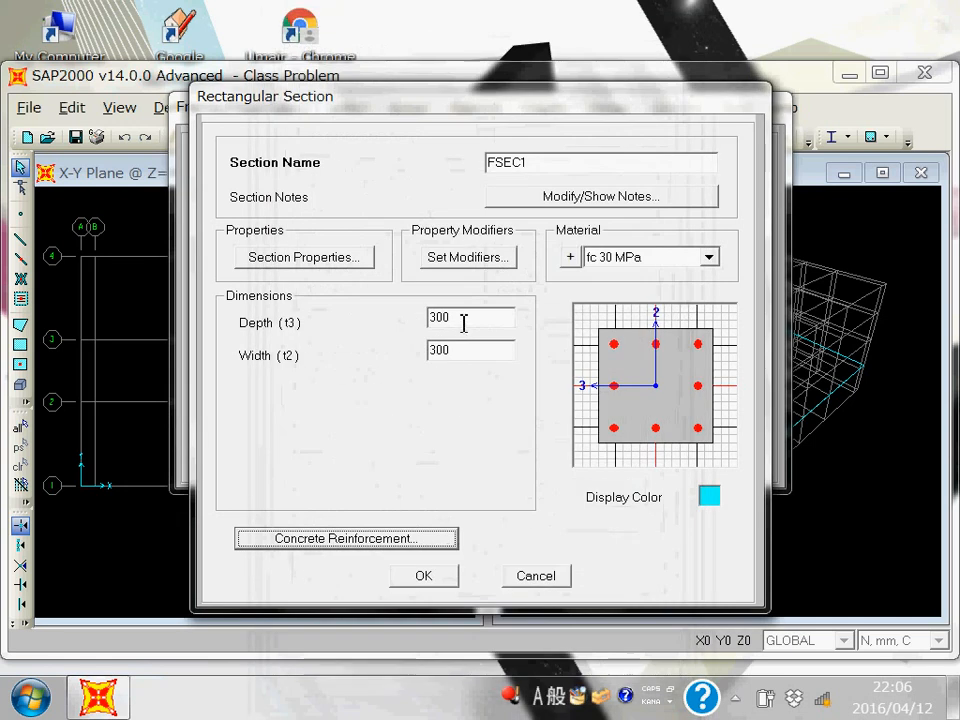
Accept the copied 300 by 300 section and rename it C300X300
click(441, 575)
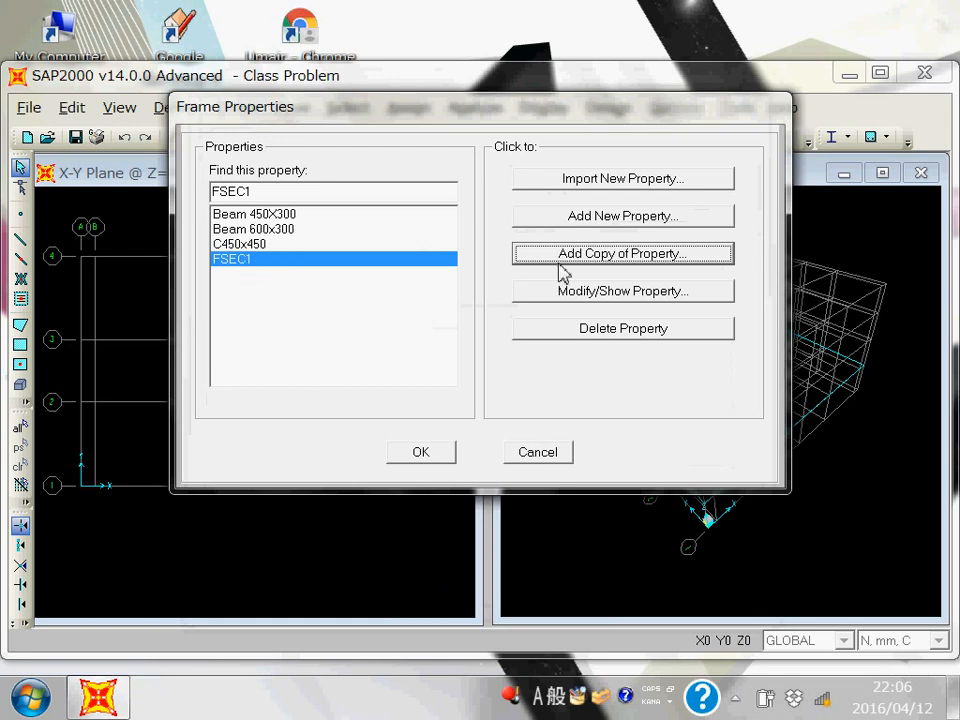
click(567, 294)
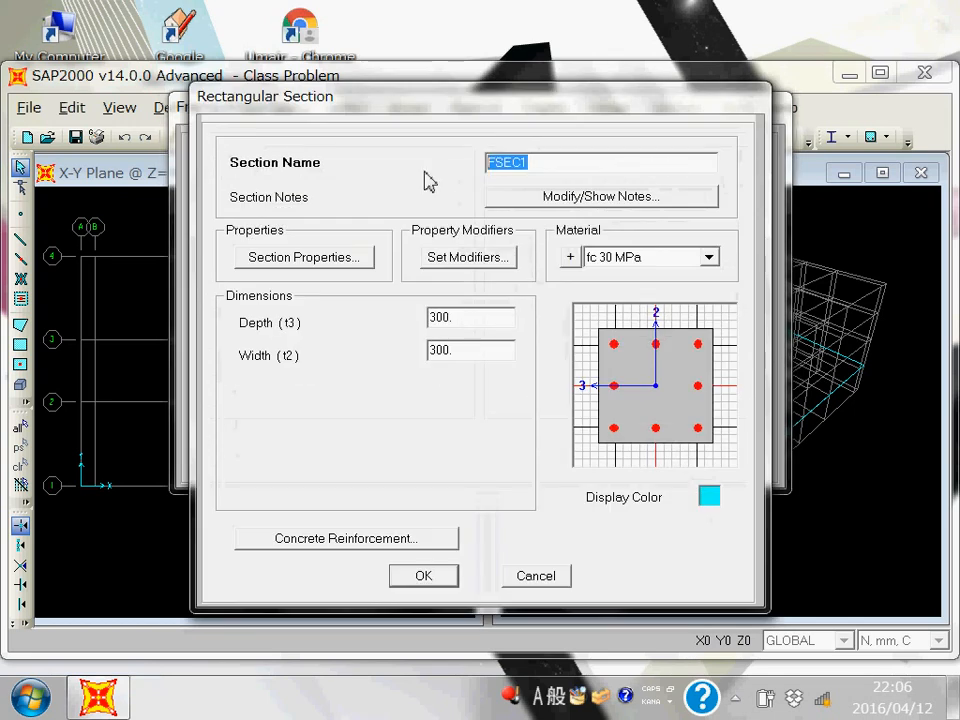
text(C300)
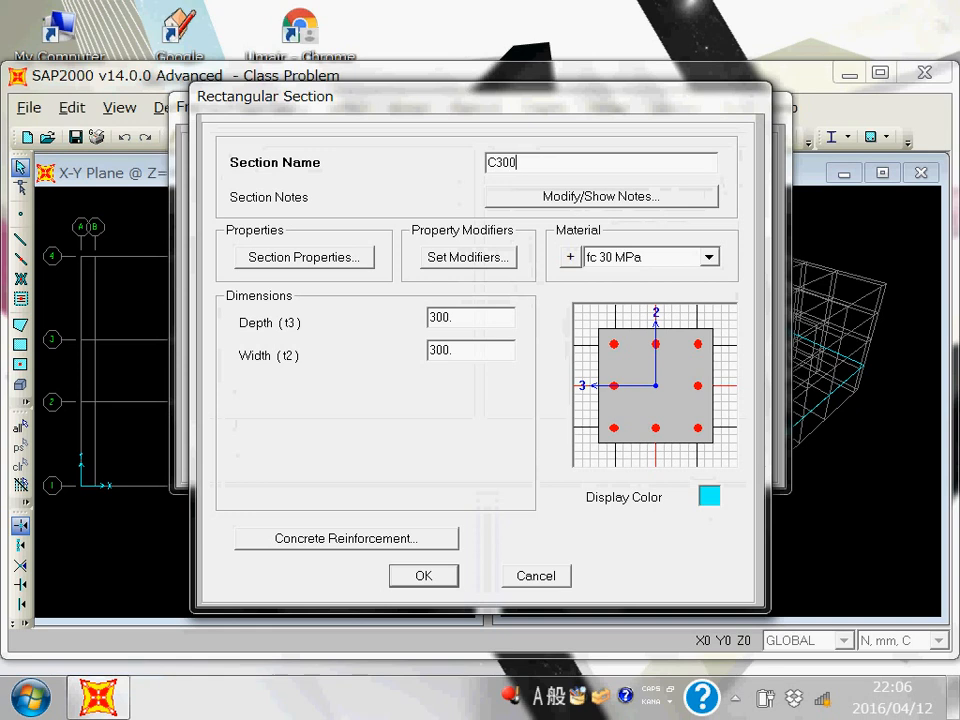
text(X300)
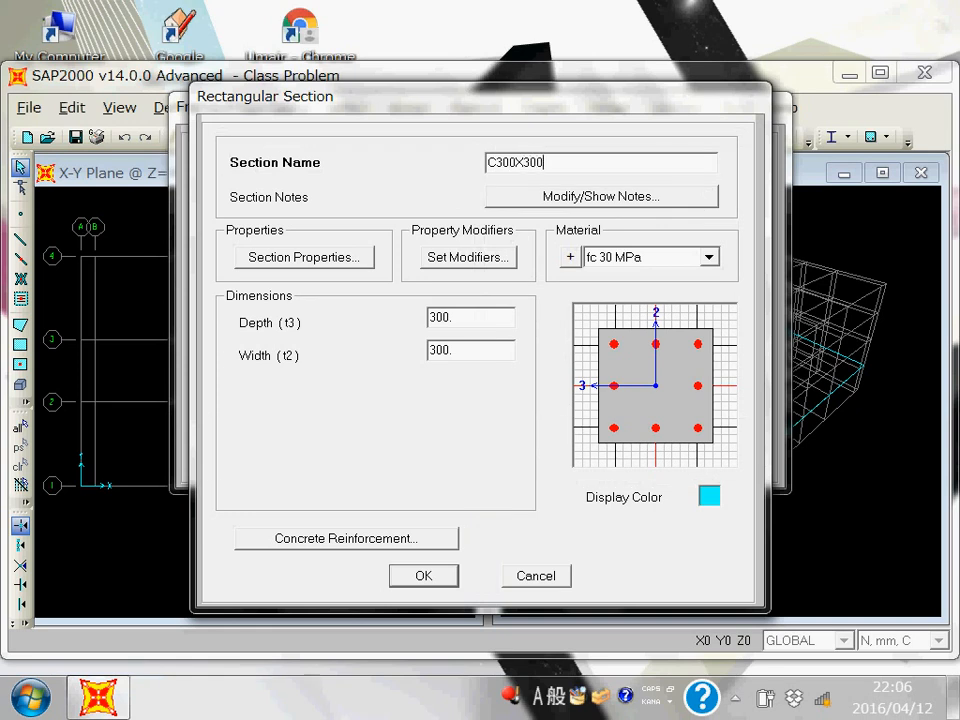
click(431, 578)
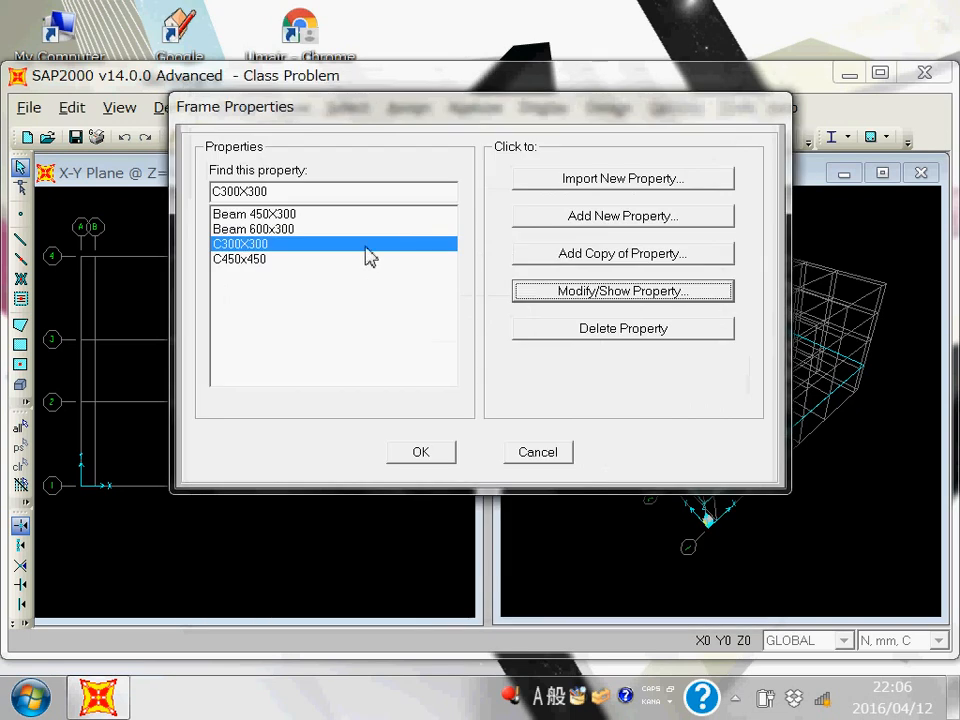
Review the beam and column sections in the frame properties, accept them and save the model
click(285, 259)
click(293, 243)
click(300, 228)
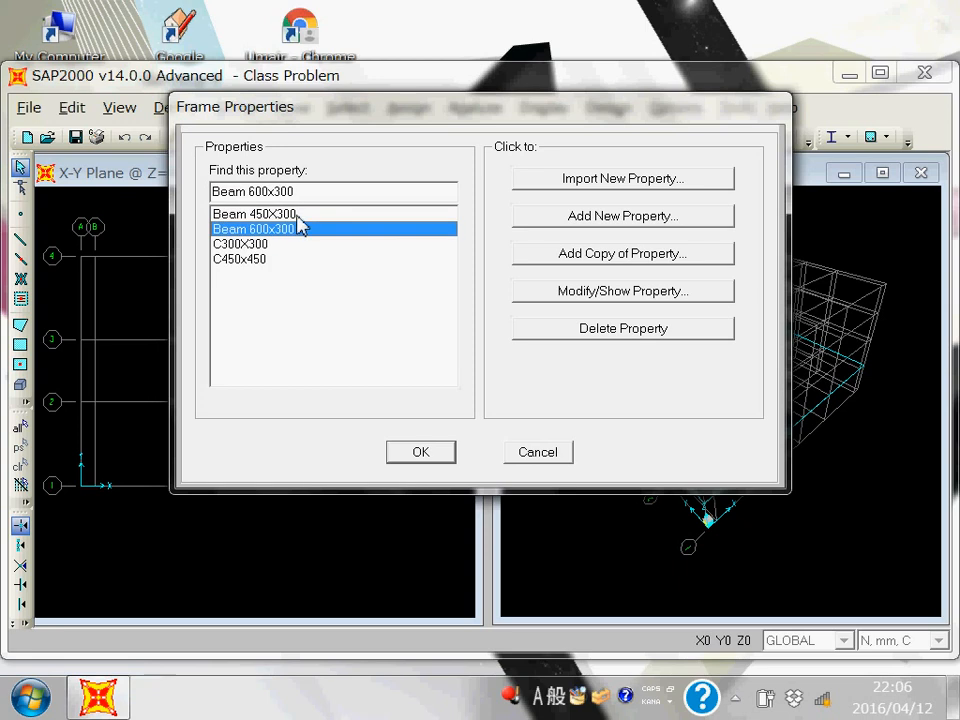
click(296, 215)
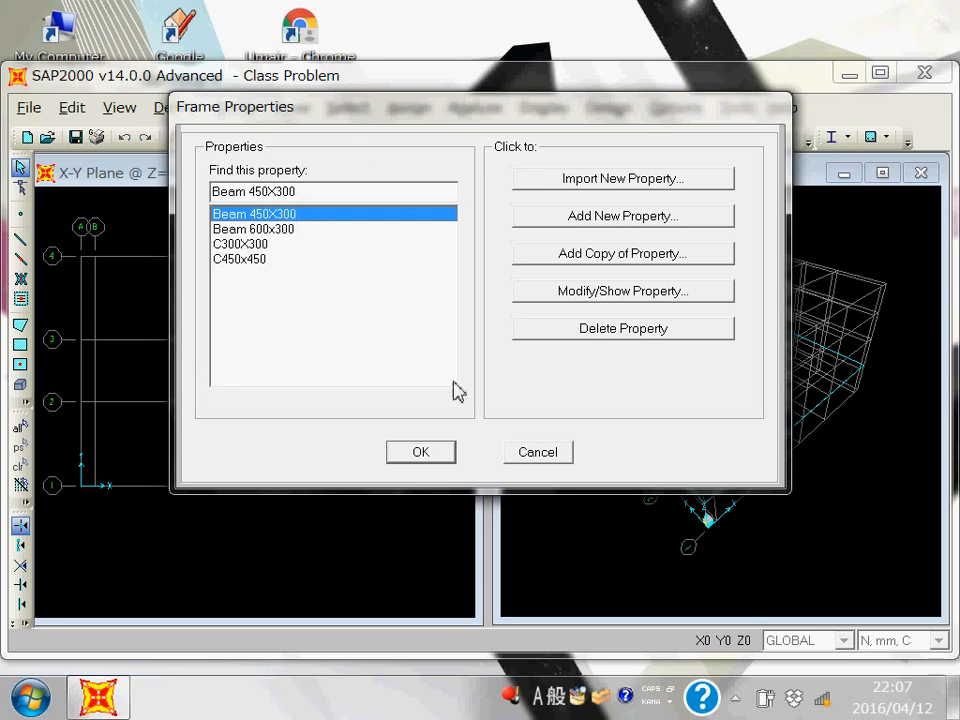
click(420, 452)
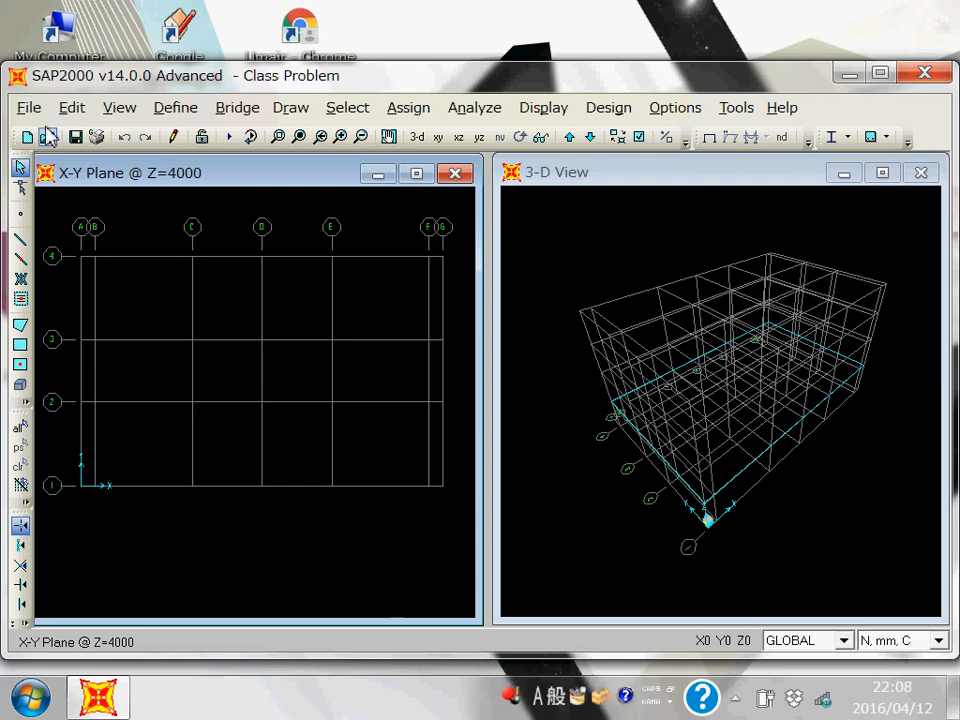
click(24, 109)
click(65, 198)
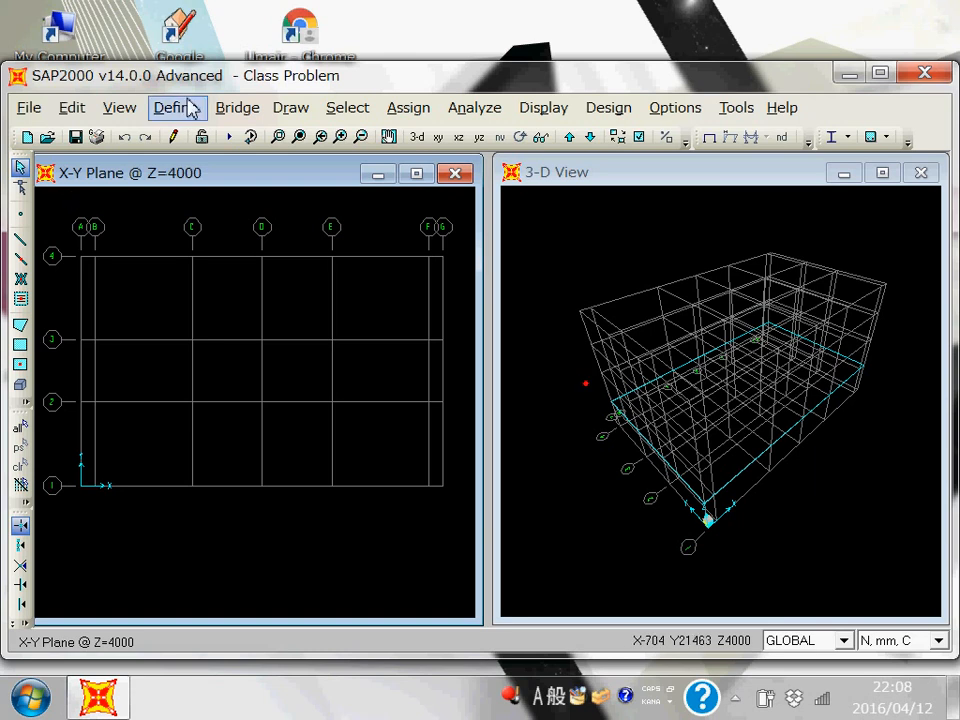
Open the load pattern definitions
click(175, 107)
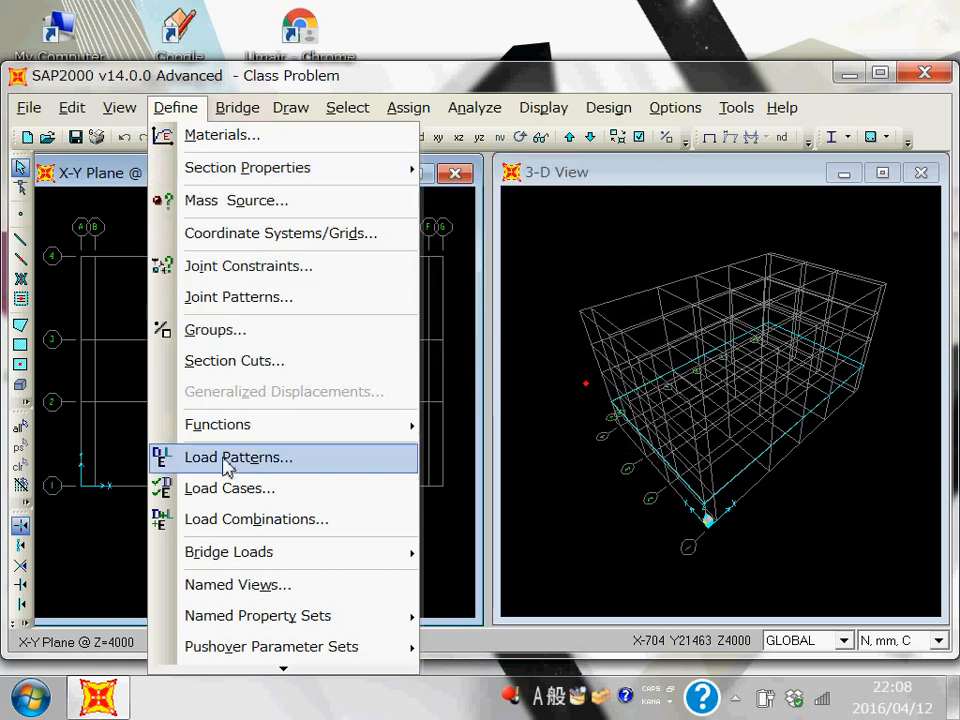
click(228, 462)
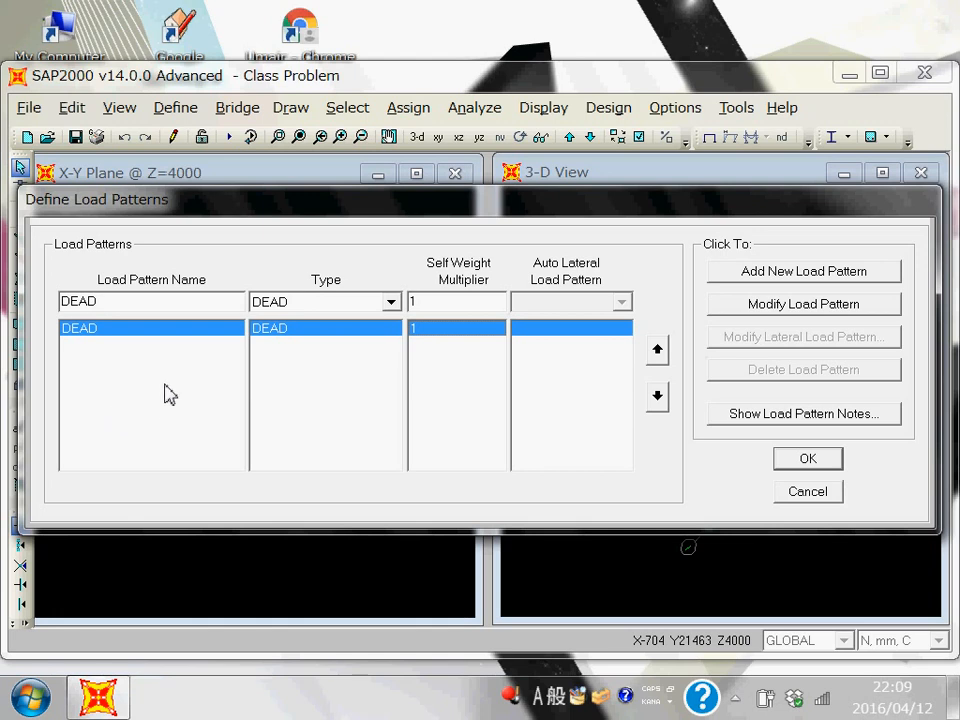
Try to add a new load pattern under the existing name DEAD
click(180, 309)
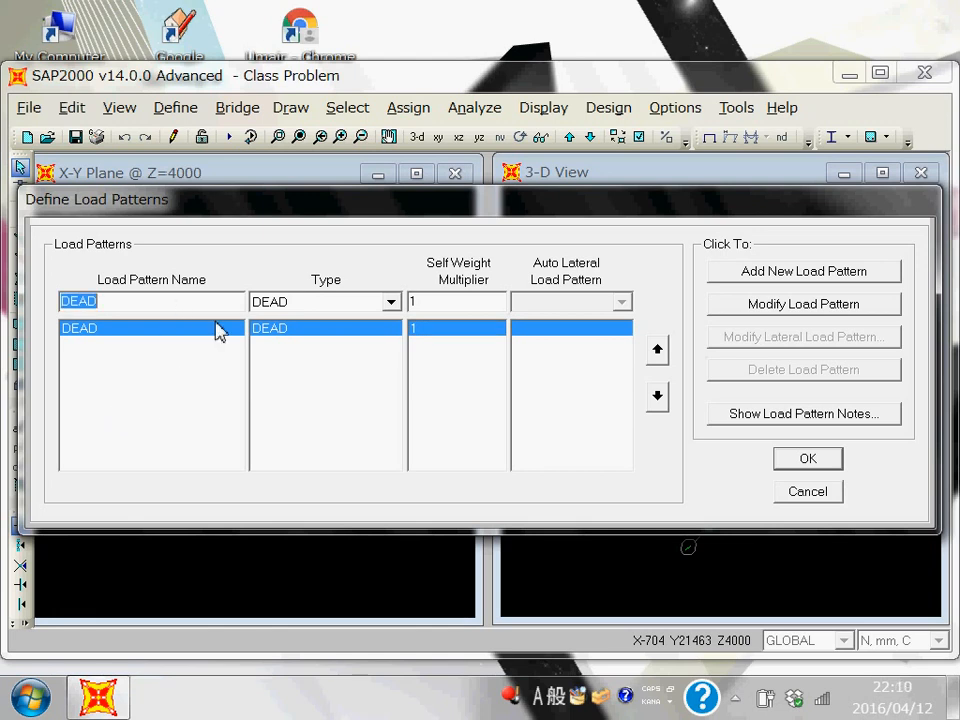
click(322, 378)
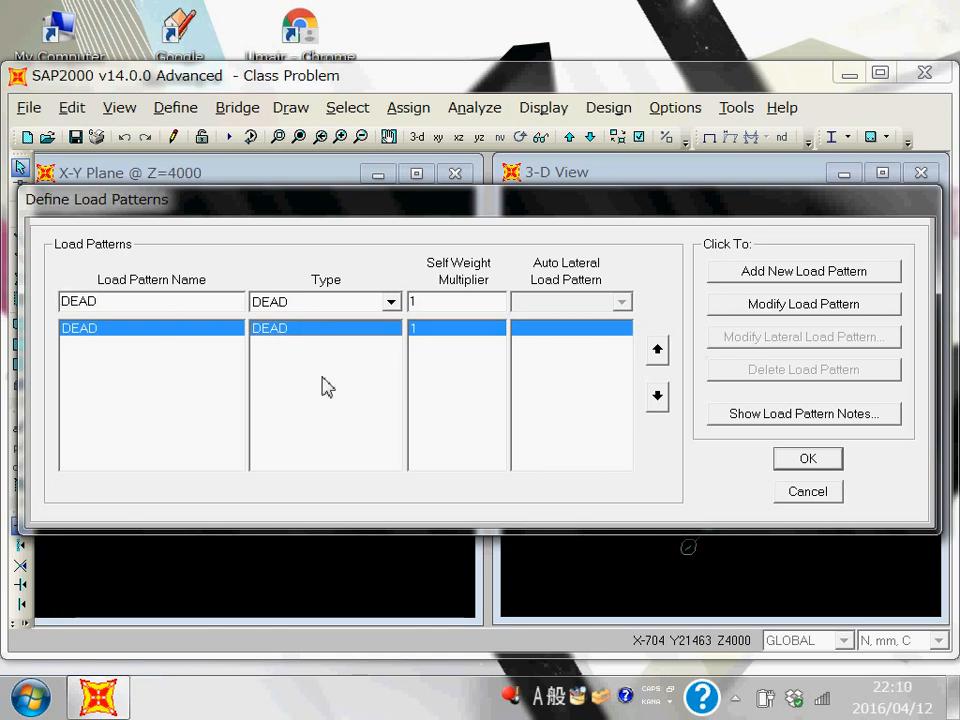
click(797, 276)
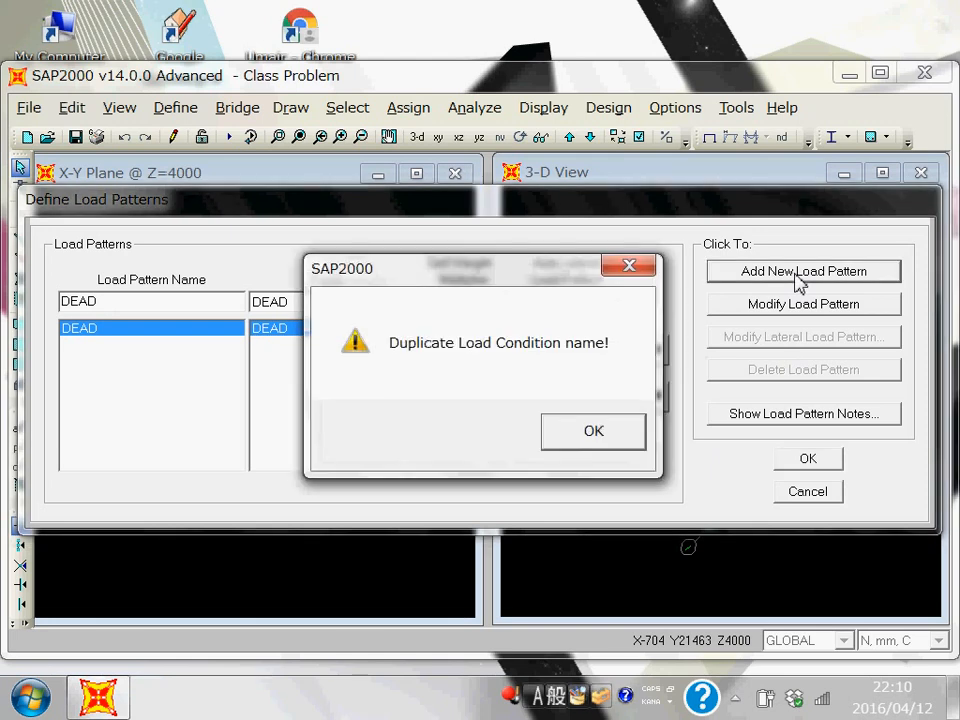
click(609, 442)
Add a load pattern named SF of type DEAD with a self weight multiplier of 0
click(178, 309)
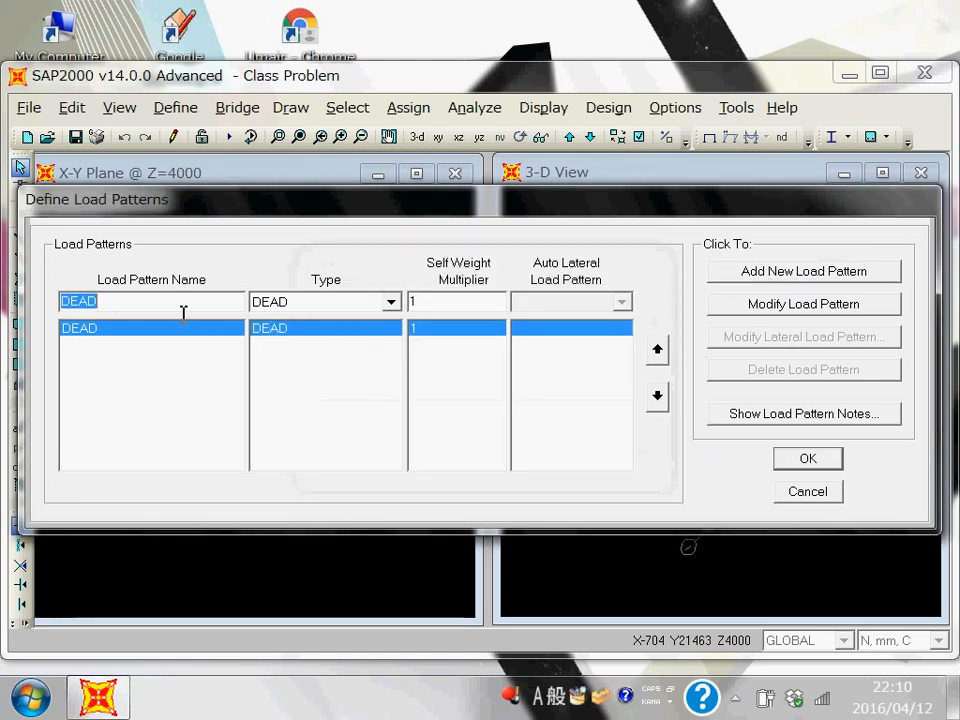
text(SF)
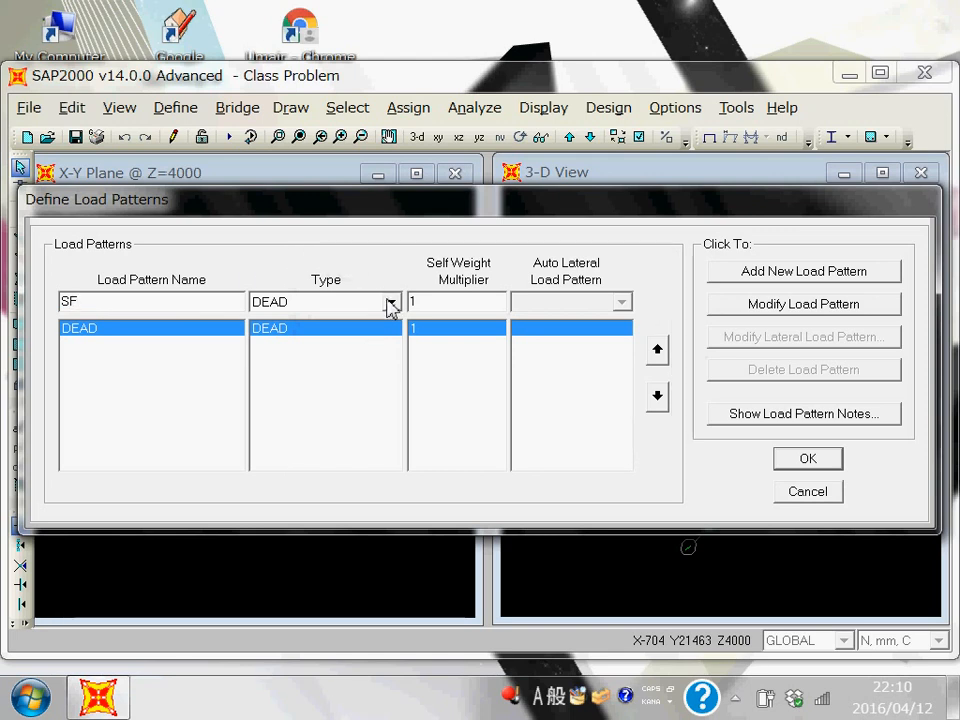
double_click(458, 314)
text(0)
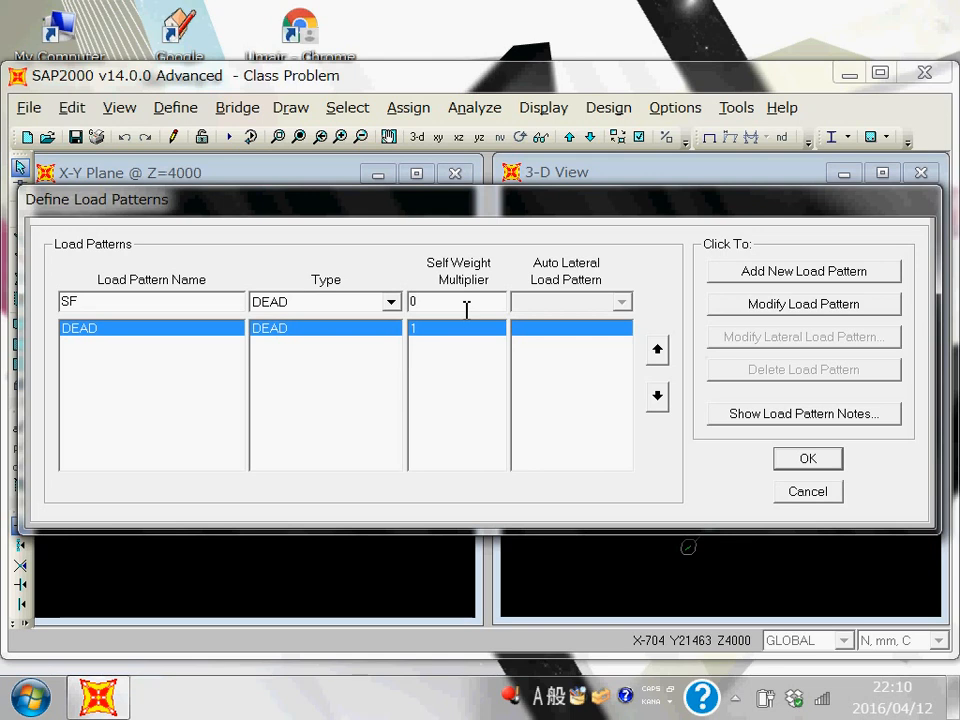
click(803, 284)
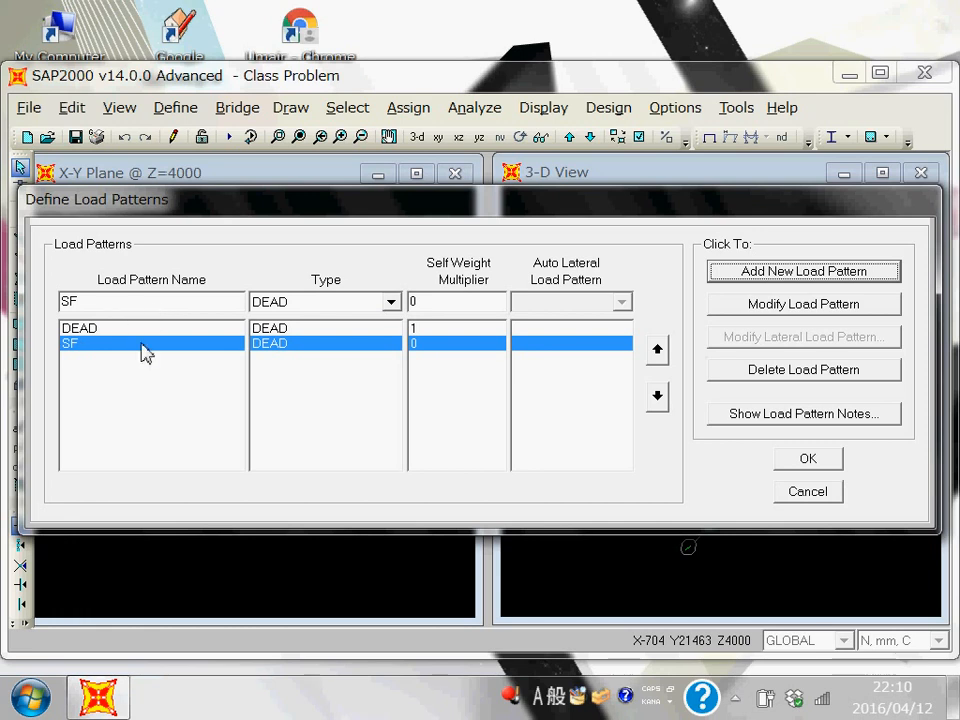
Add a load pattern named Wall of type DEAD with a self weight multiplier of 0
double_click(160, 301)
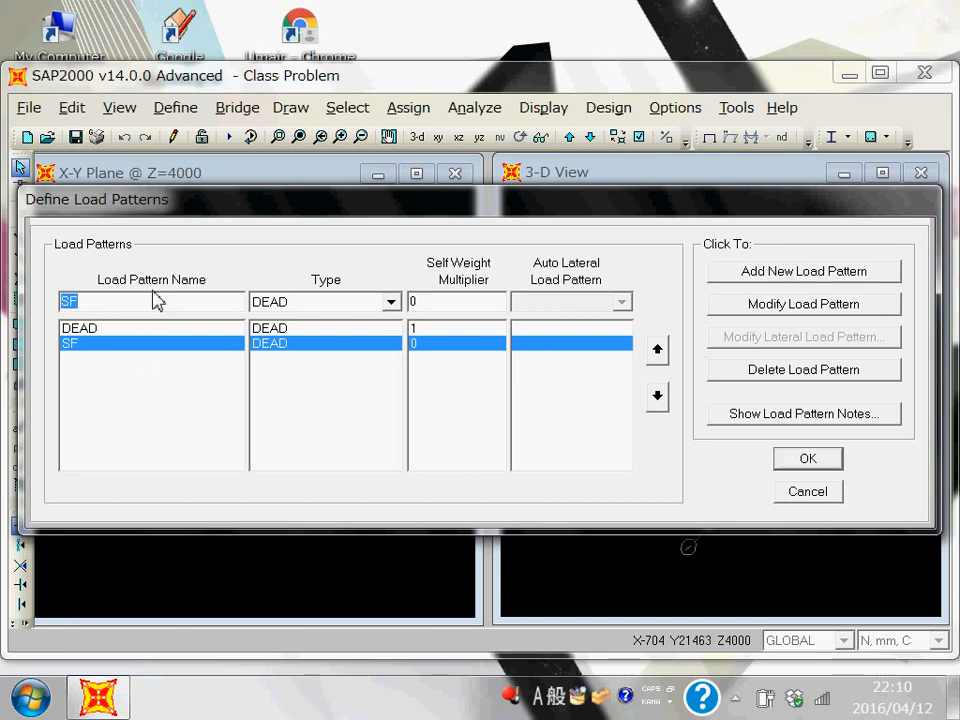
text(Wall)
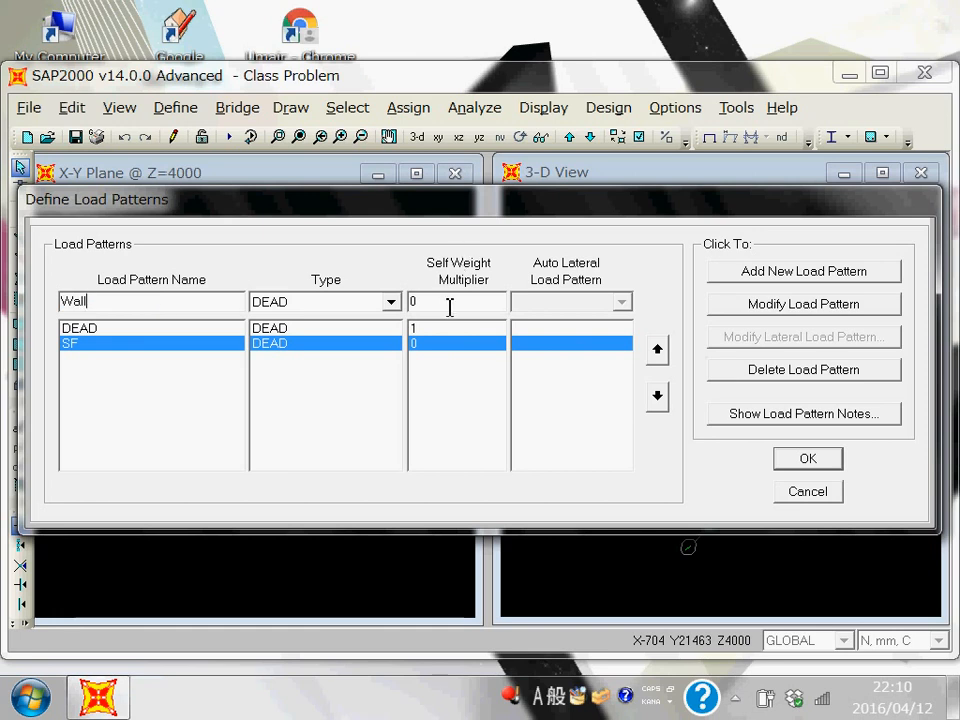
click(776, 271)
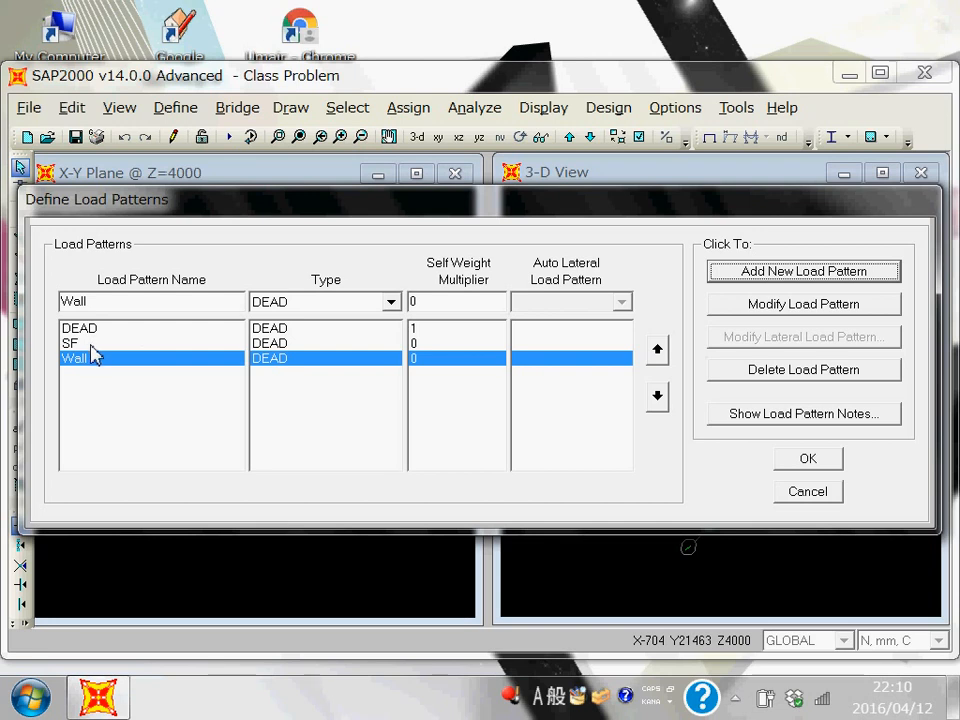
double_click(126, 310)
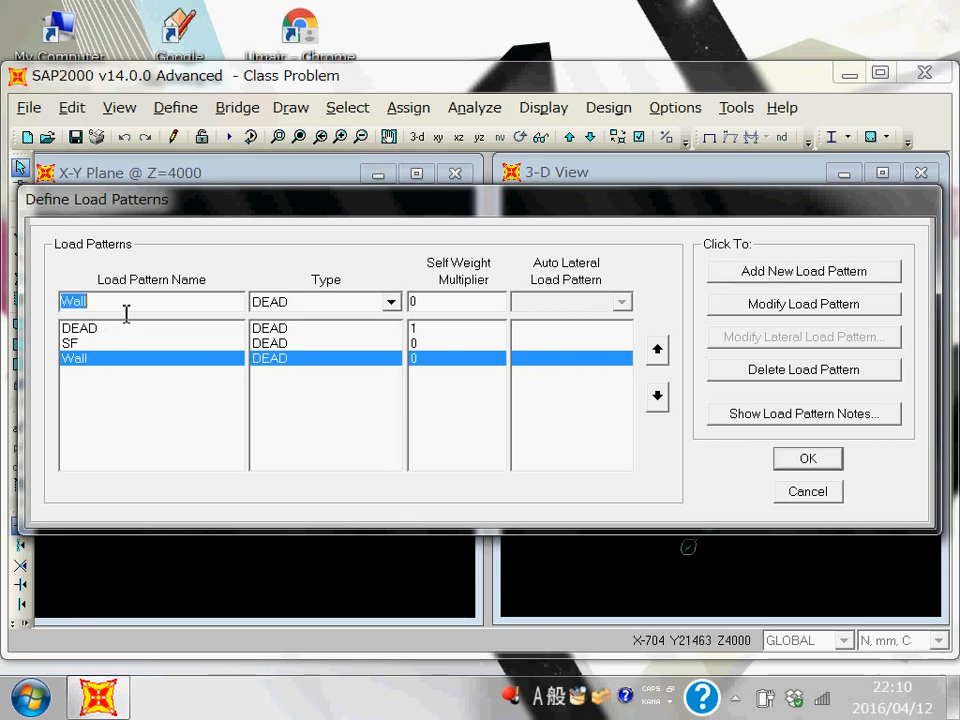
click(206, 308)
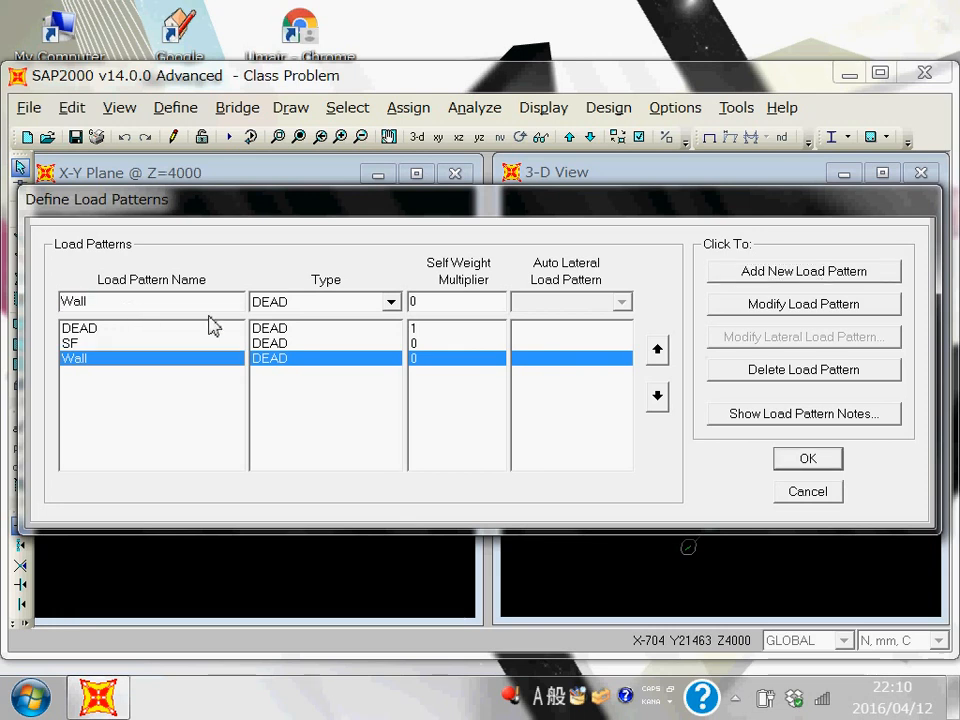
click(431, 345)
click(436, 329)
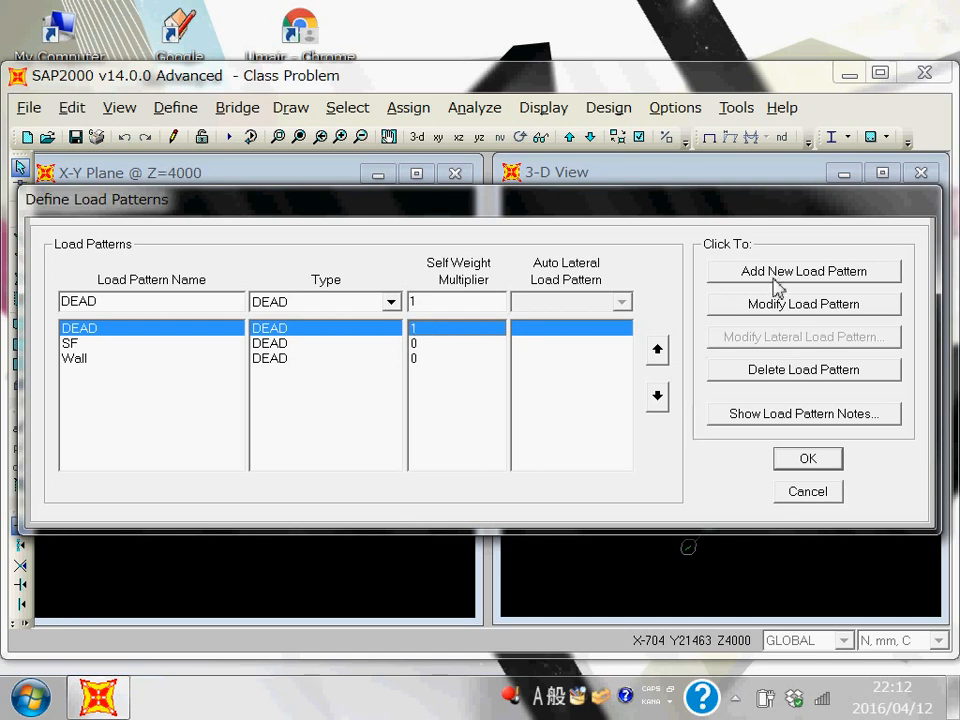
Add a load pattern named LL of type LIVE with a self weight multiplier of 0
double_click(116, 303)
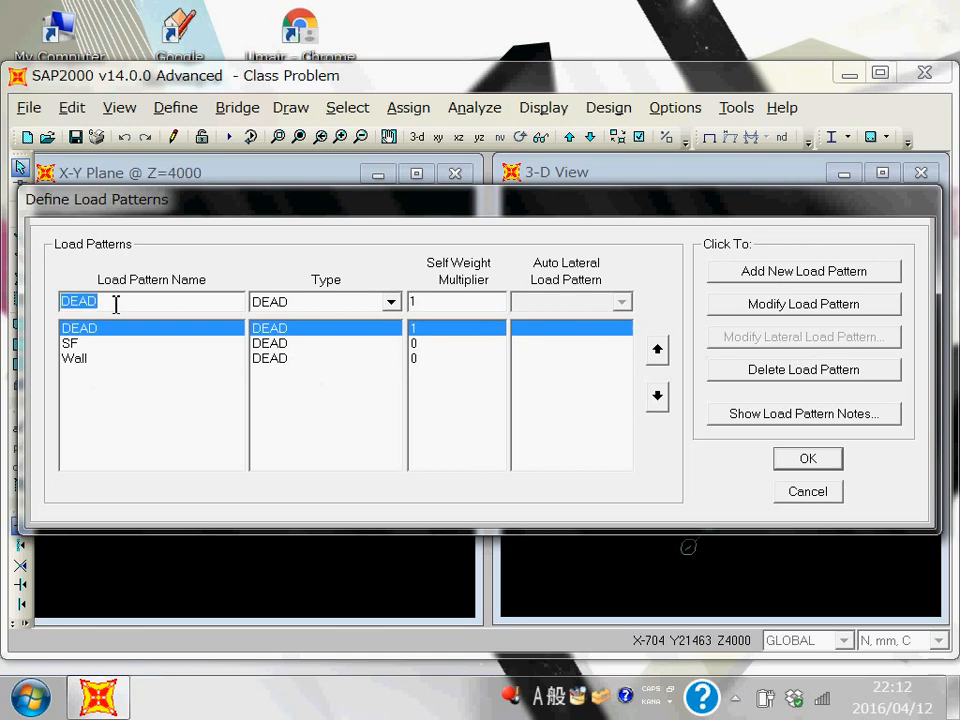
text(L)
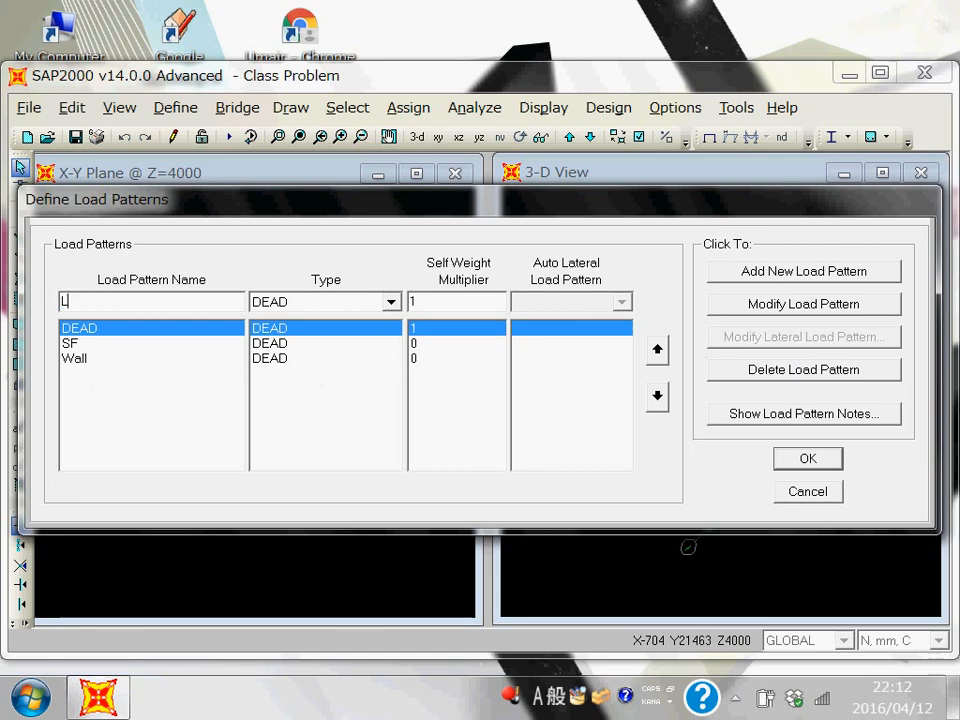
text(L)
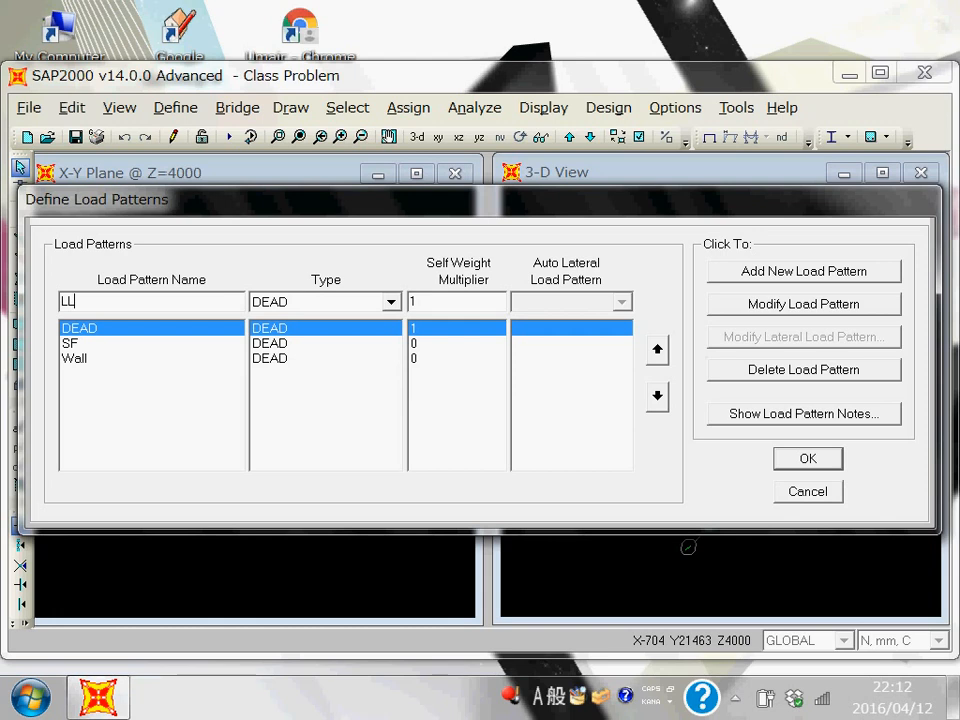
click(292, 302)
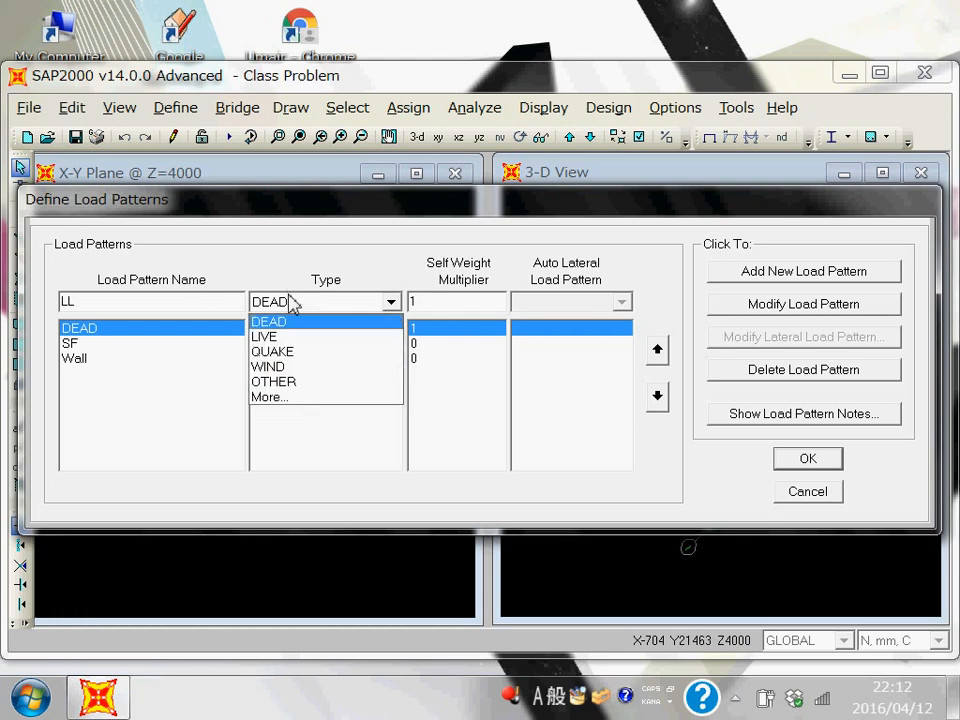
click(293, 337)
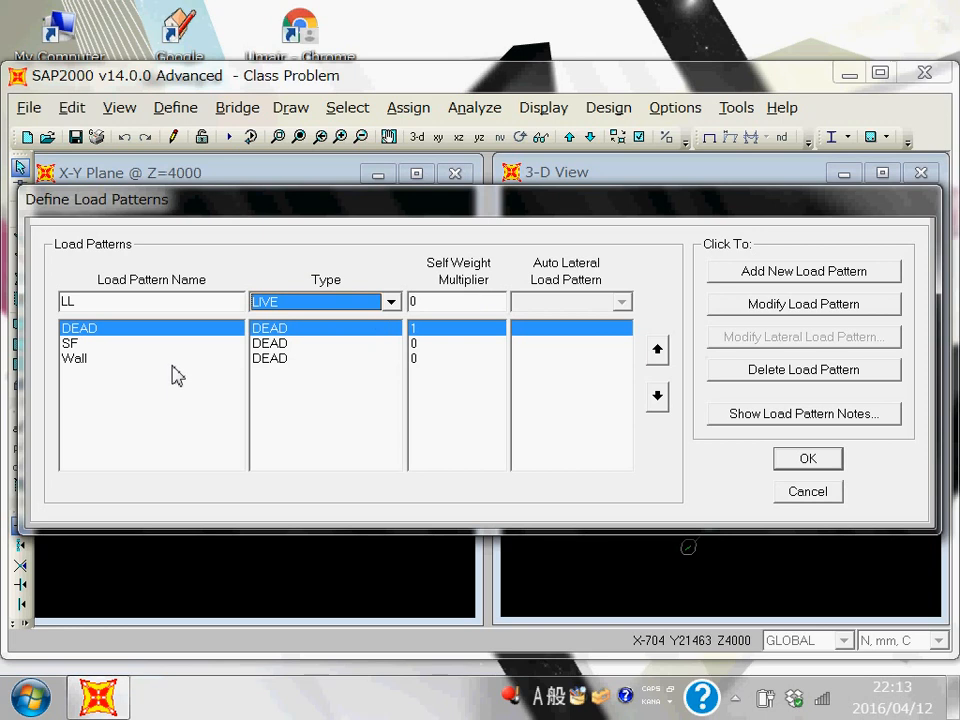
click(782, 272)
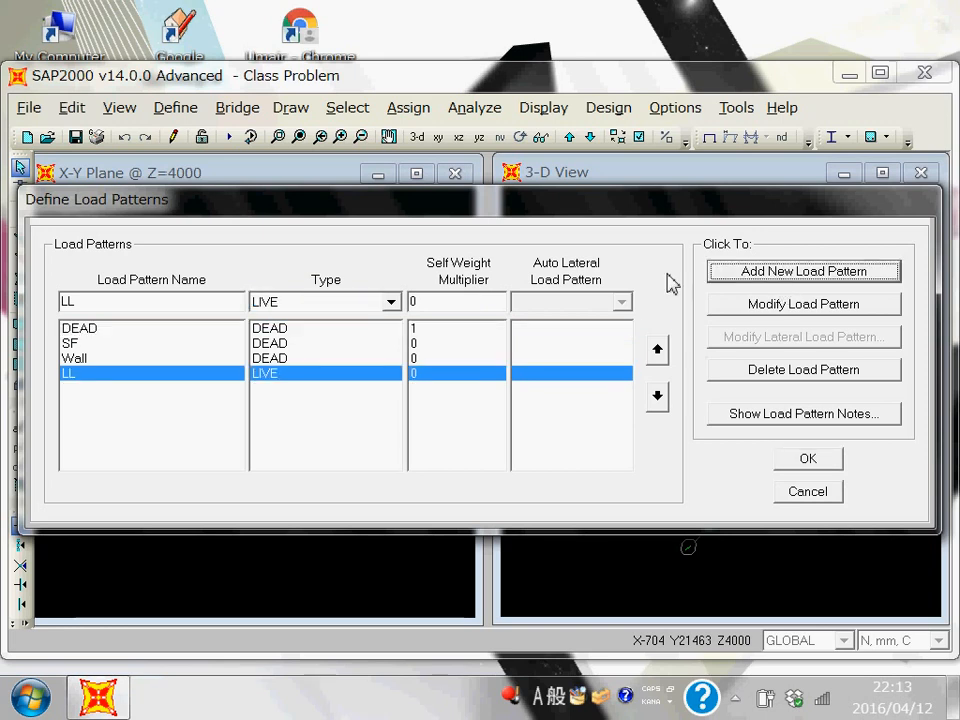
Enter WX as the load pattern name and set its type to WIND
double_click(212, 315)
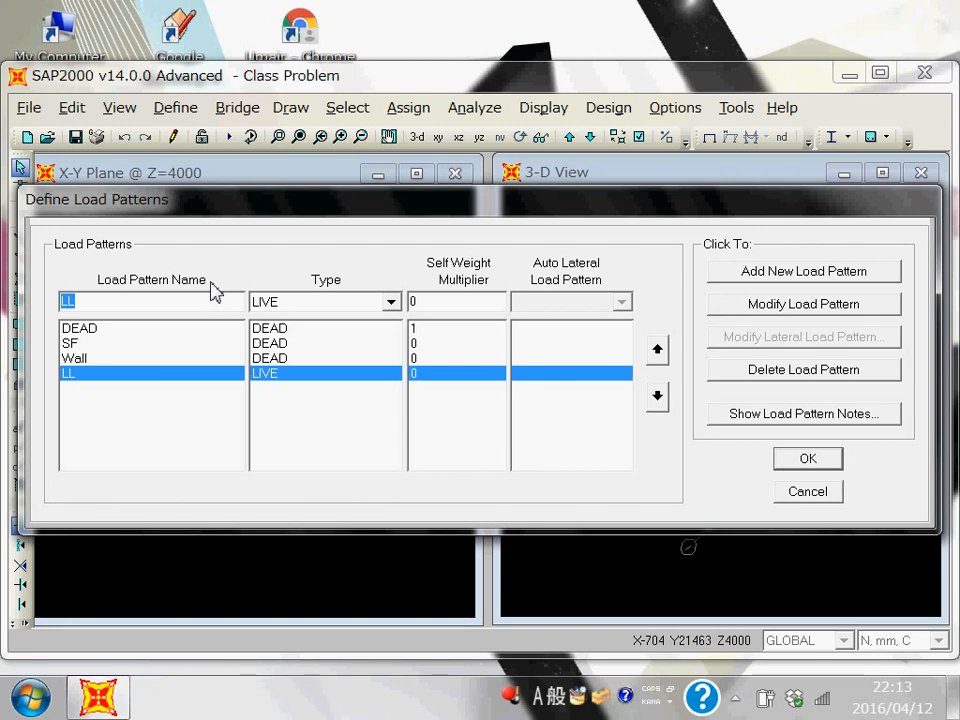
text(W)
text(X)
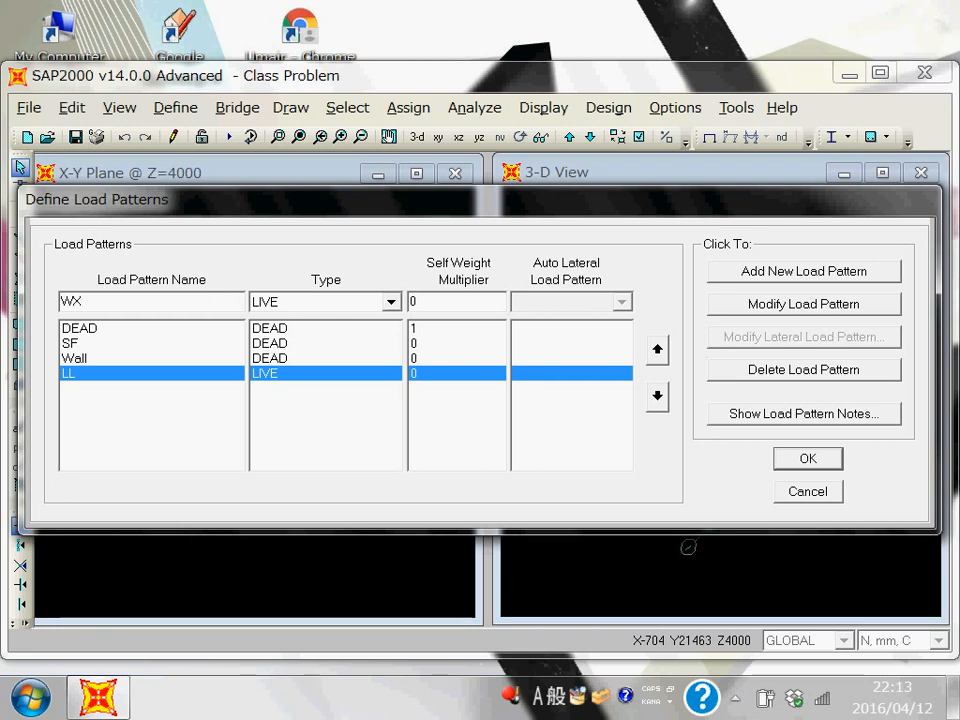
click(391, 301)
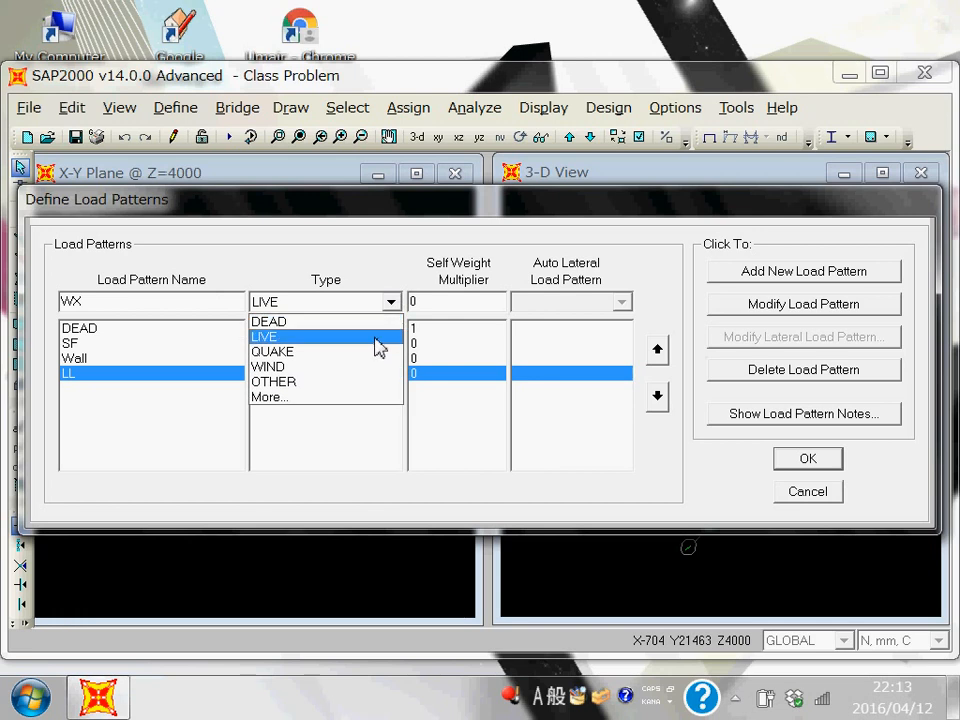
click(377, 369)
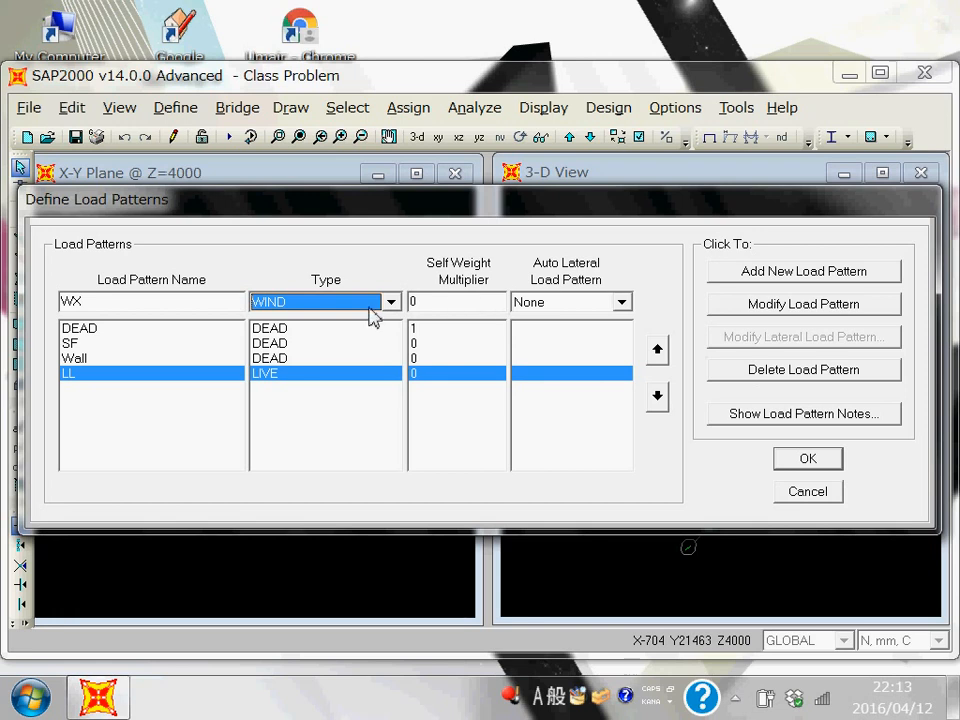
Choose ASCE 7-05 as the auto lateral load pattern for WX
click(622, 302)
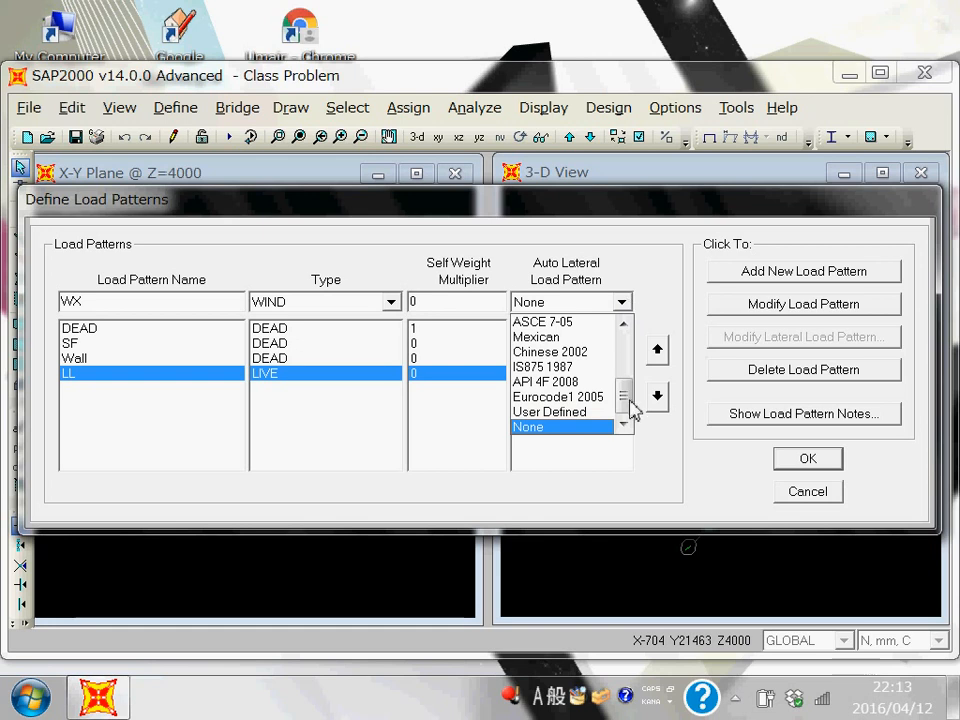
drag(625, 397, 625, 348)
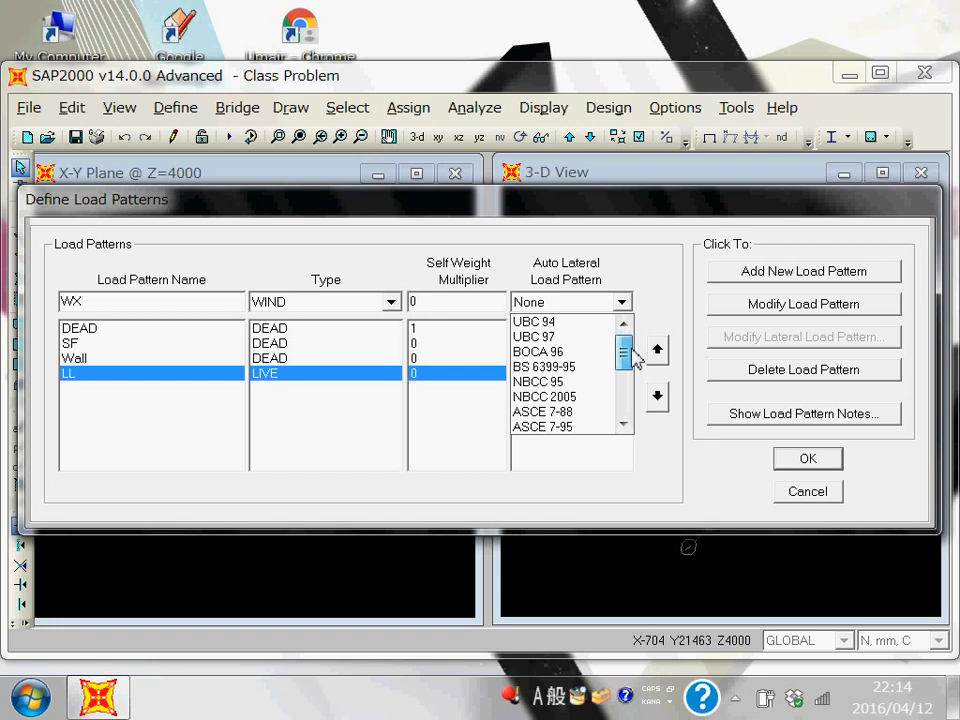
scroll(625, 366, down, 1)
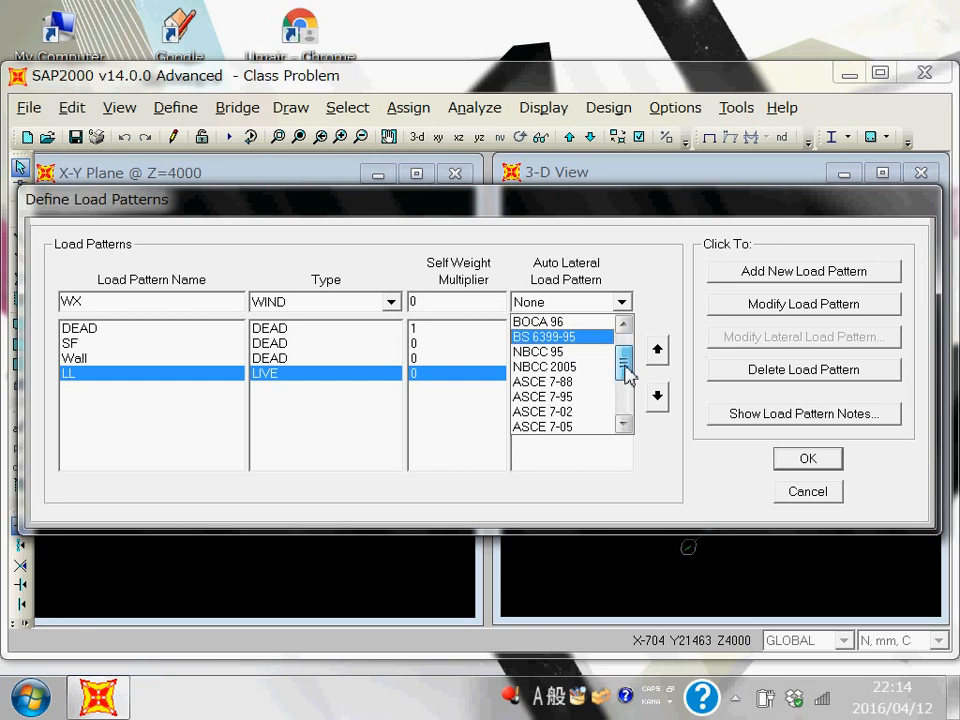
click(580, 427)
Choose UBC 97 as the auto lateral load pattern and apply the WX wind settings to the selected LL pattern
click(622, 301)
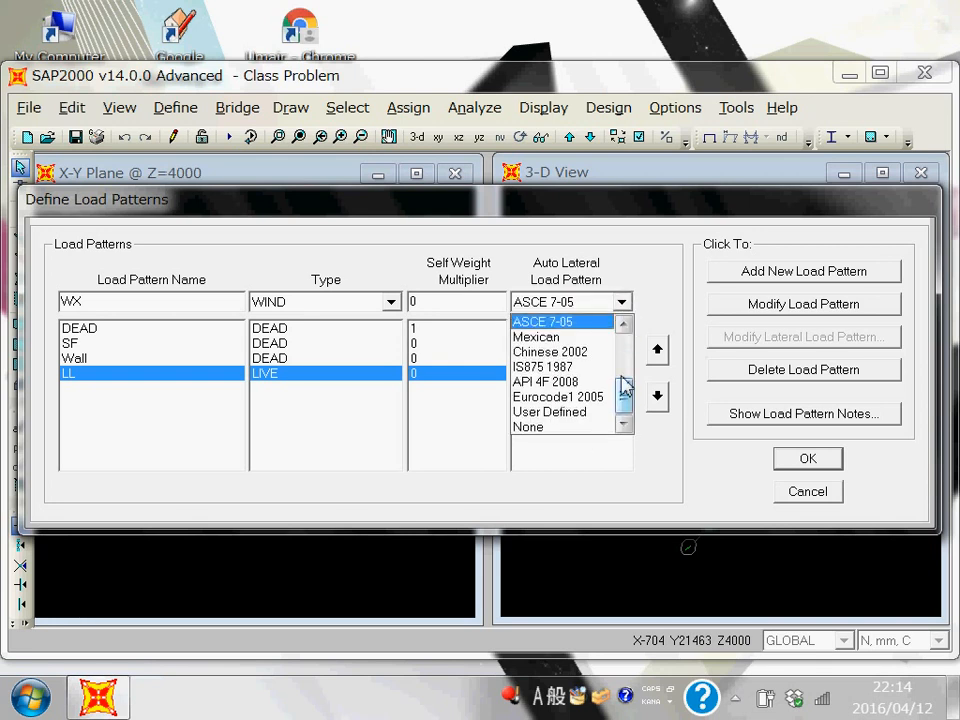
drag(622, 400, 620, 355)
click(594, 322)
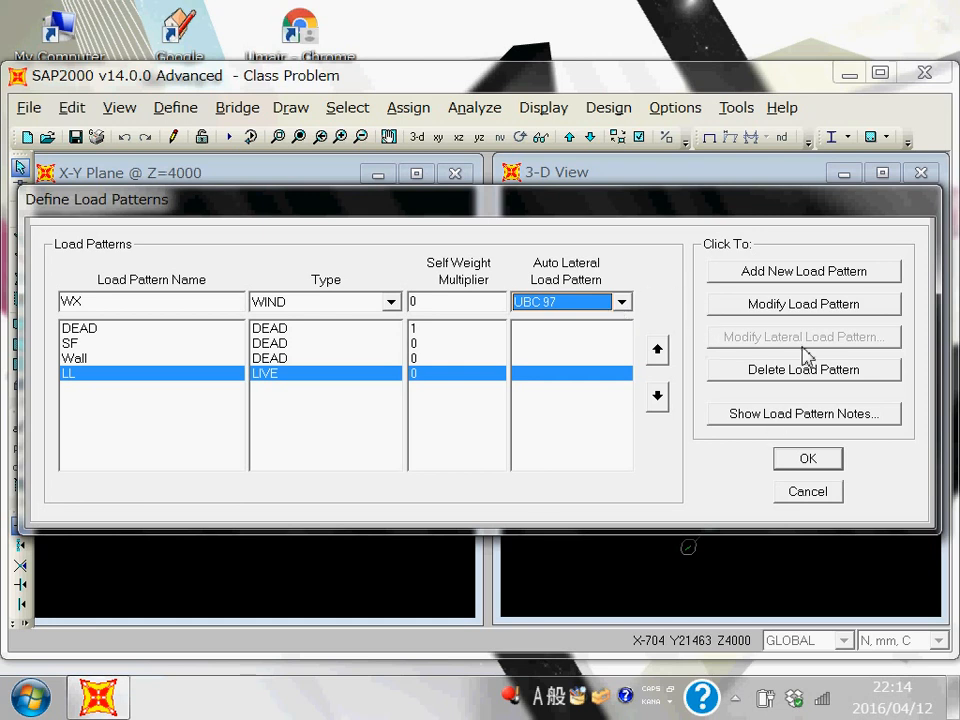
click(804, 310)
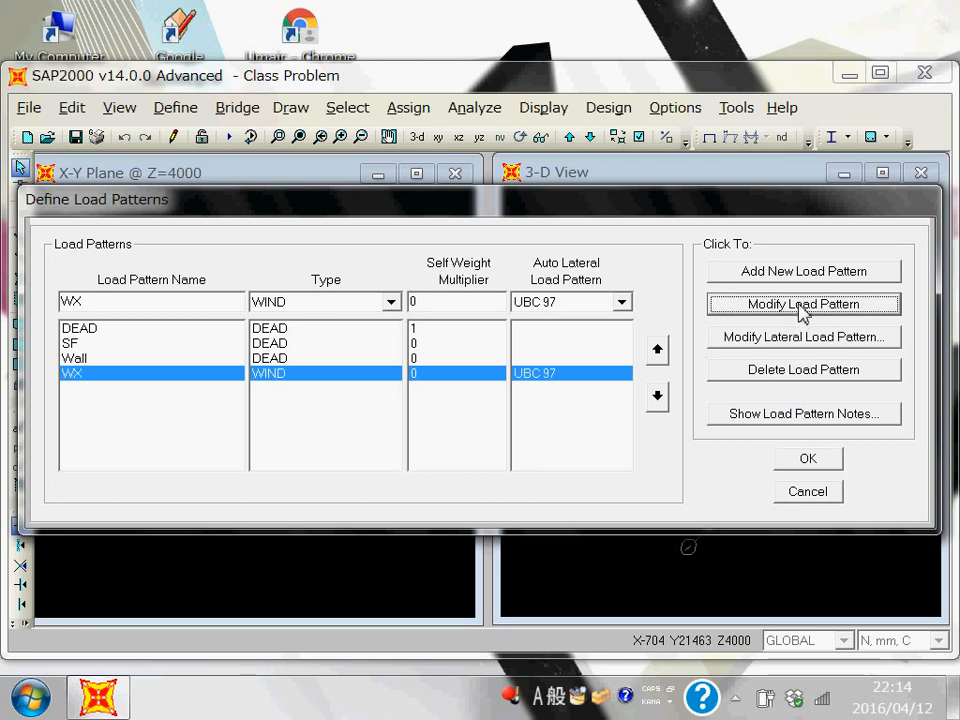
click(547, 375)
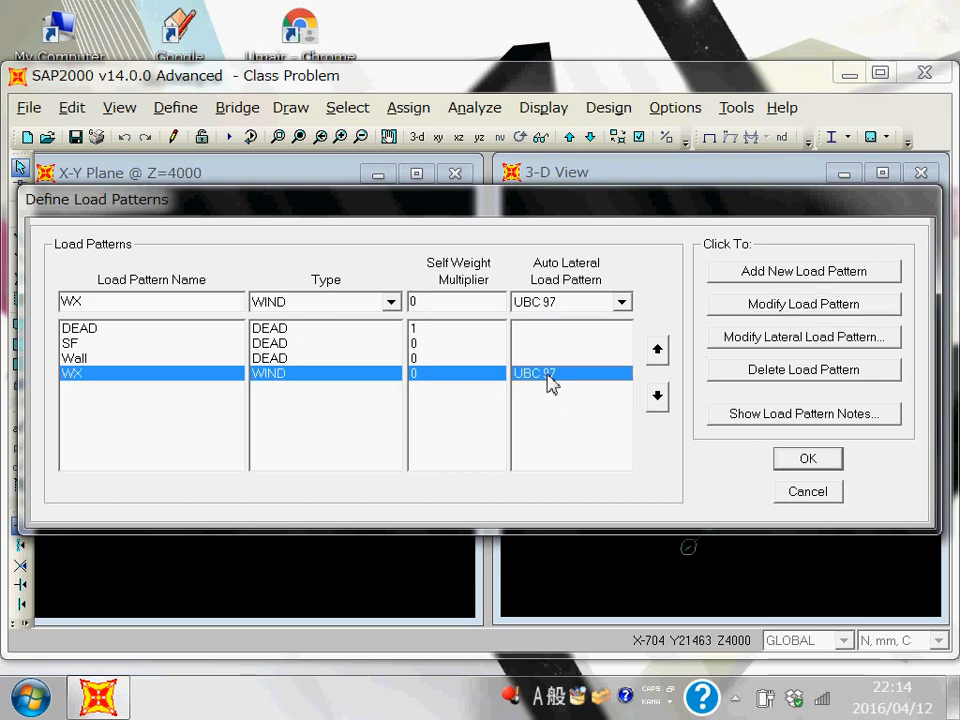
click(752, 416)
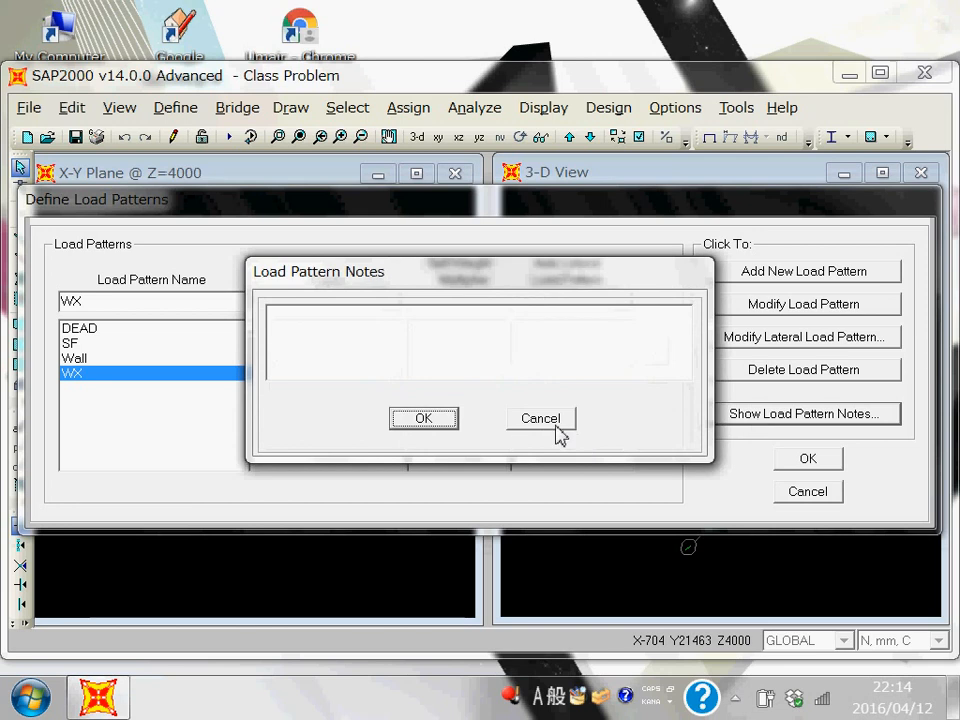
click(560, 418)
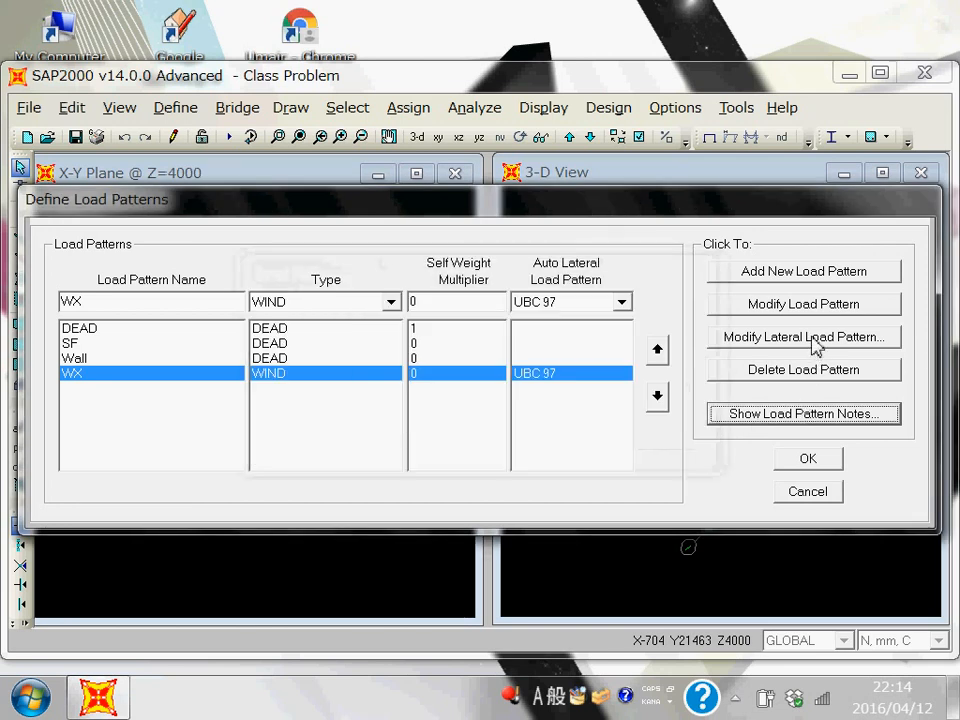
Review WX's UBC 97 wind settings and exposure types, keep exposure B, and accept the load pattern definitions
click(866, 343)
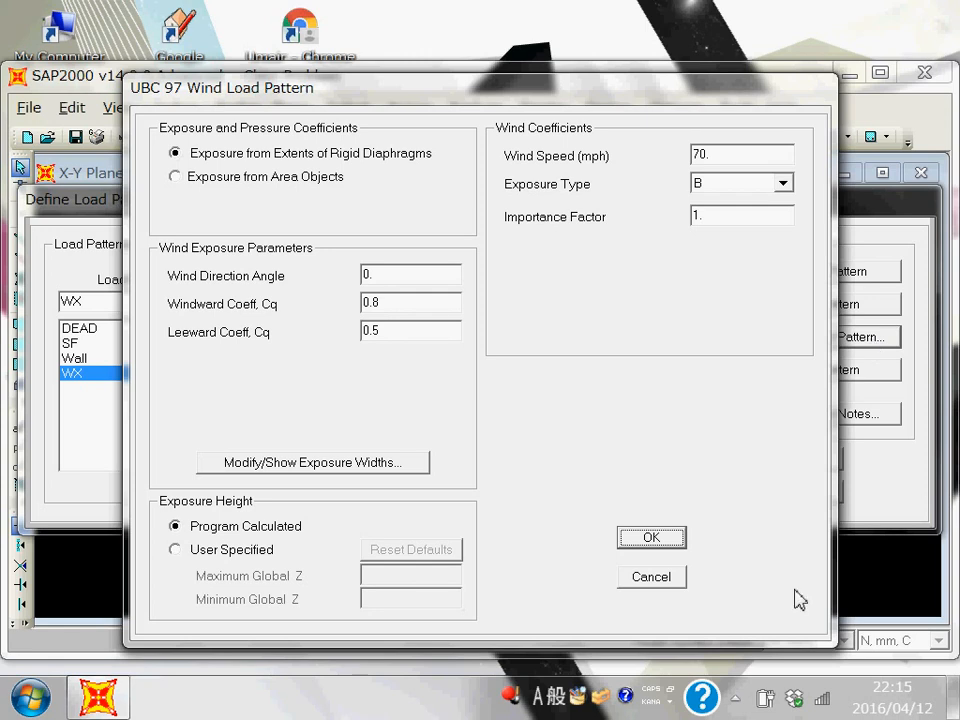
click(783, 183)
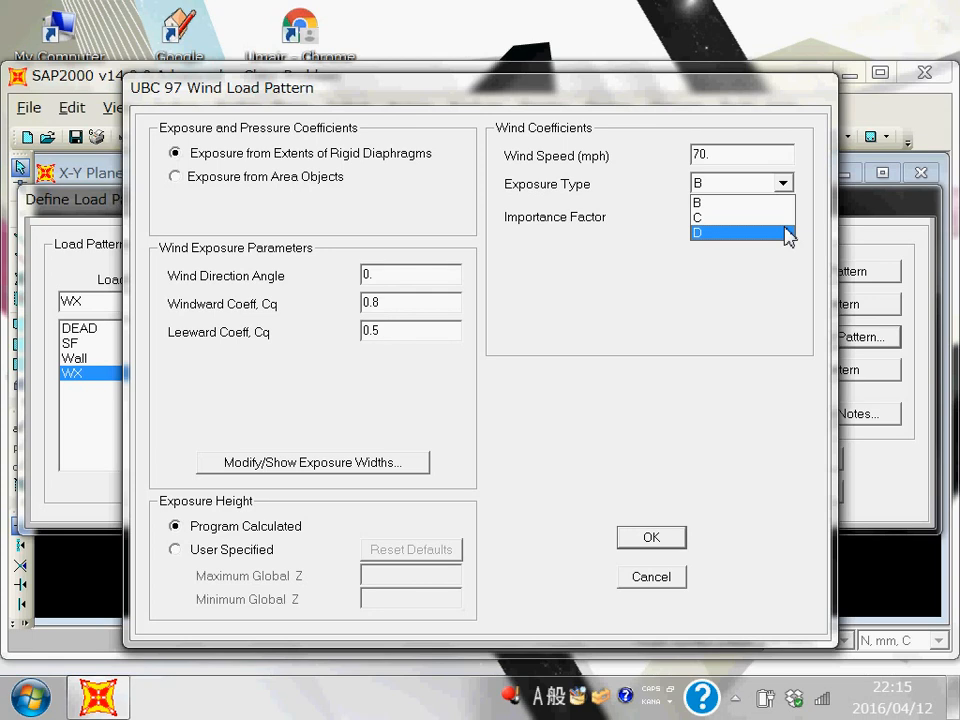
click(754, 313)
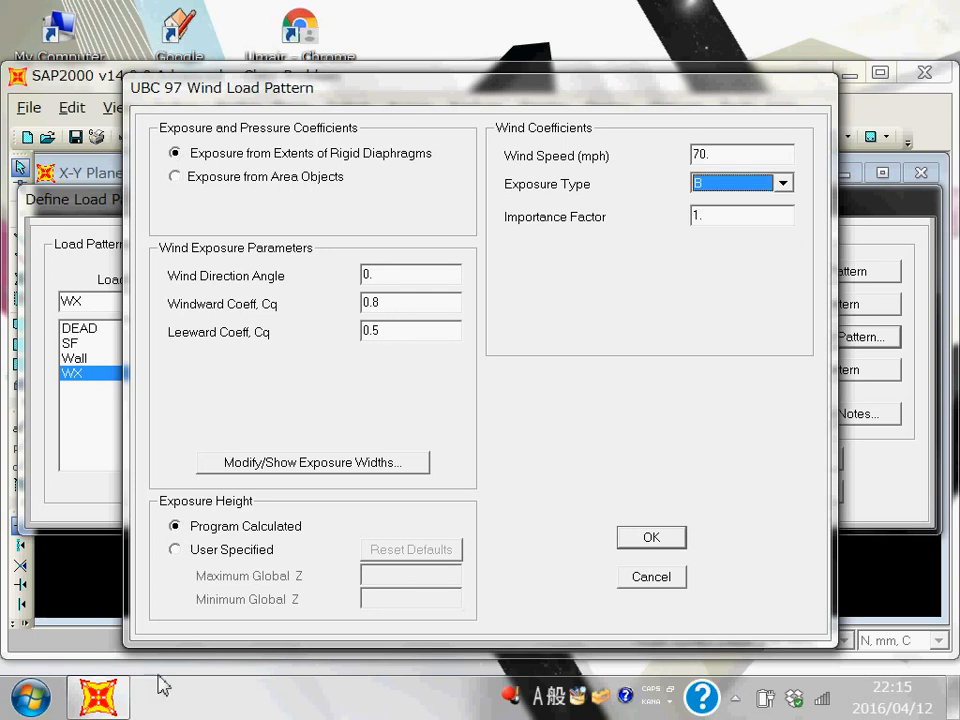
click(31, 698)
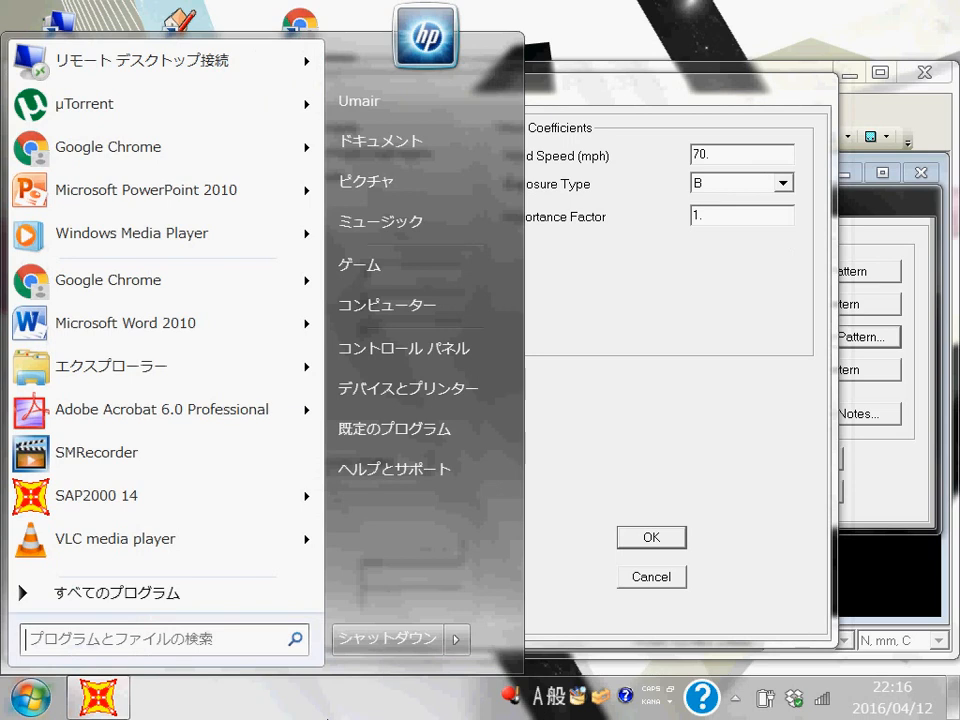
click(377, 691)
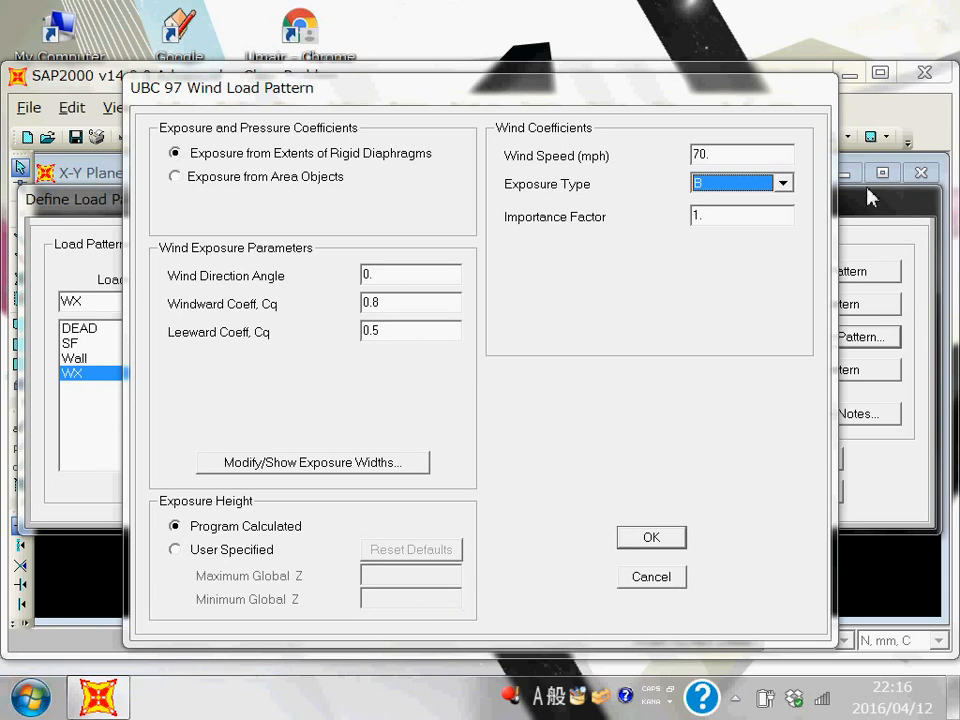
click(656, 541)
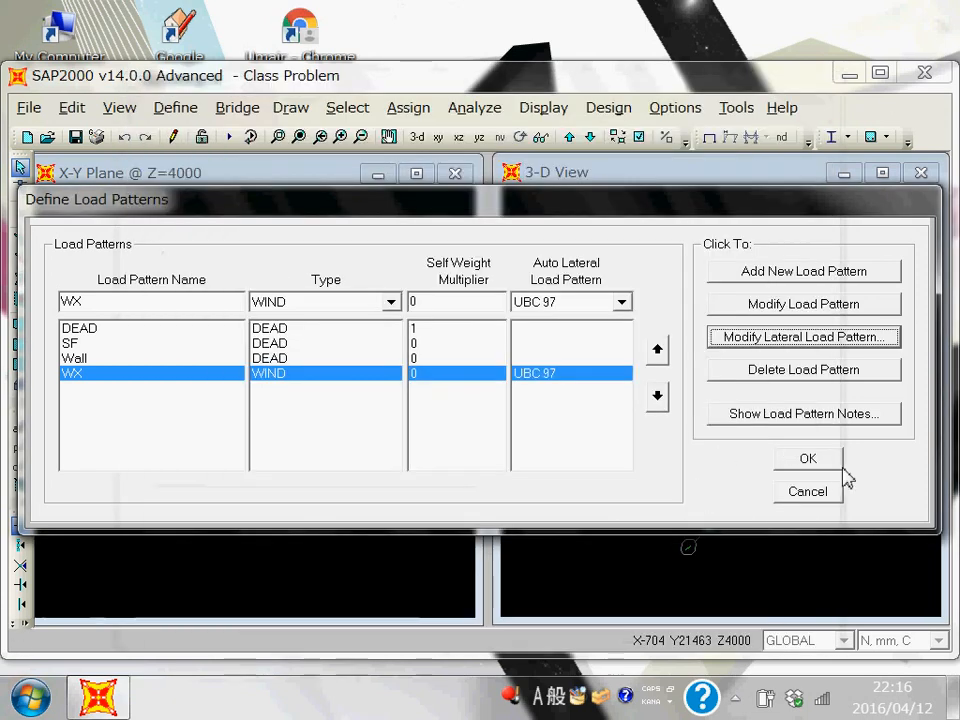
click(810, 463)
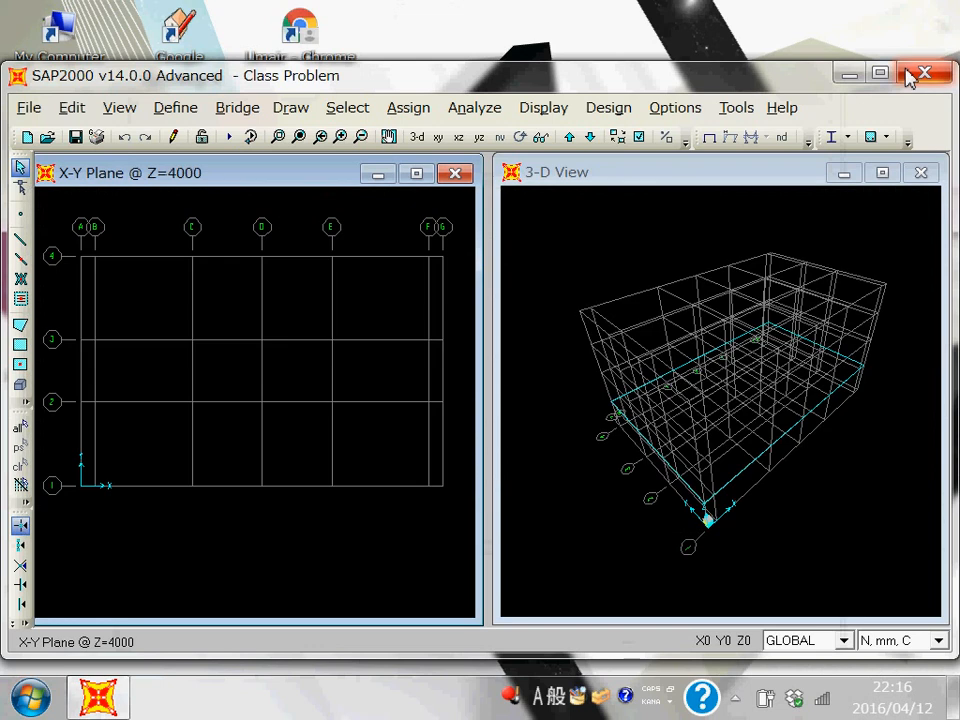
Switch to Windows Explorer, check the Recovery (D:) drive, and show the C: drive's contents sorted by modification date with folders first
click(849, 74)
double_click(62, 56)
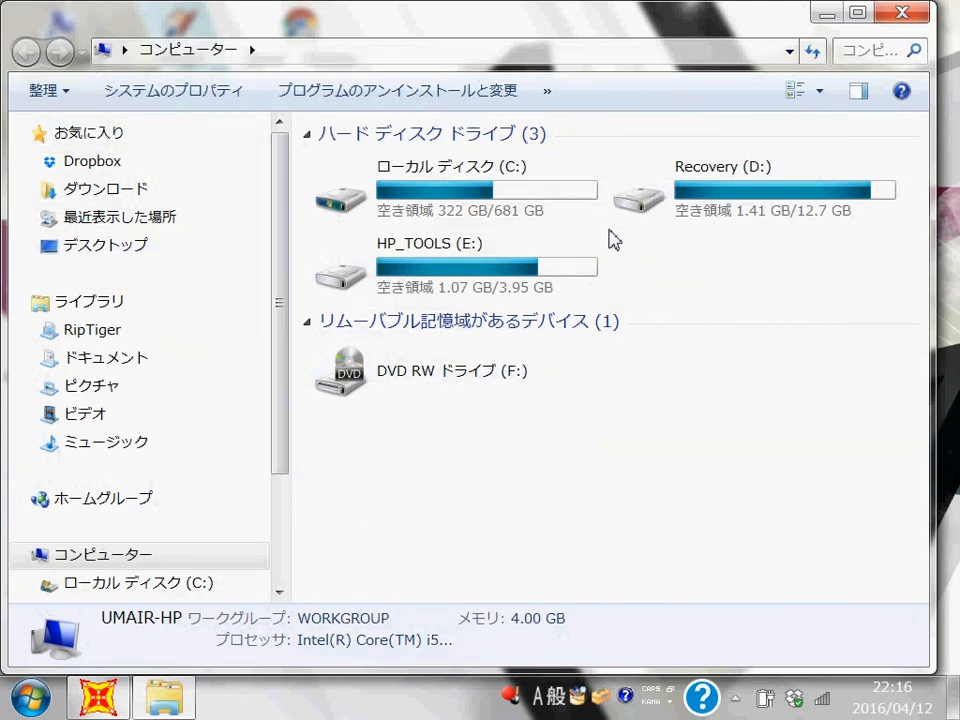
double_click(722, 223)
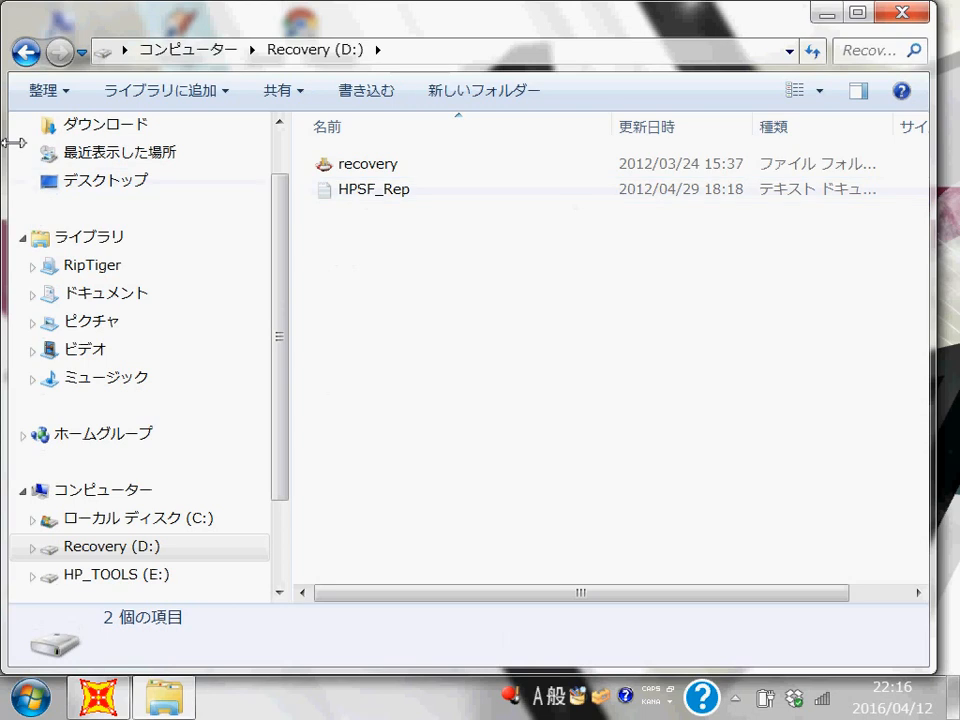
click(28, 52)
click(498, 180)
double_click(498, 180)
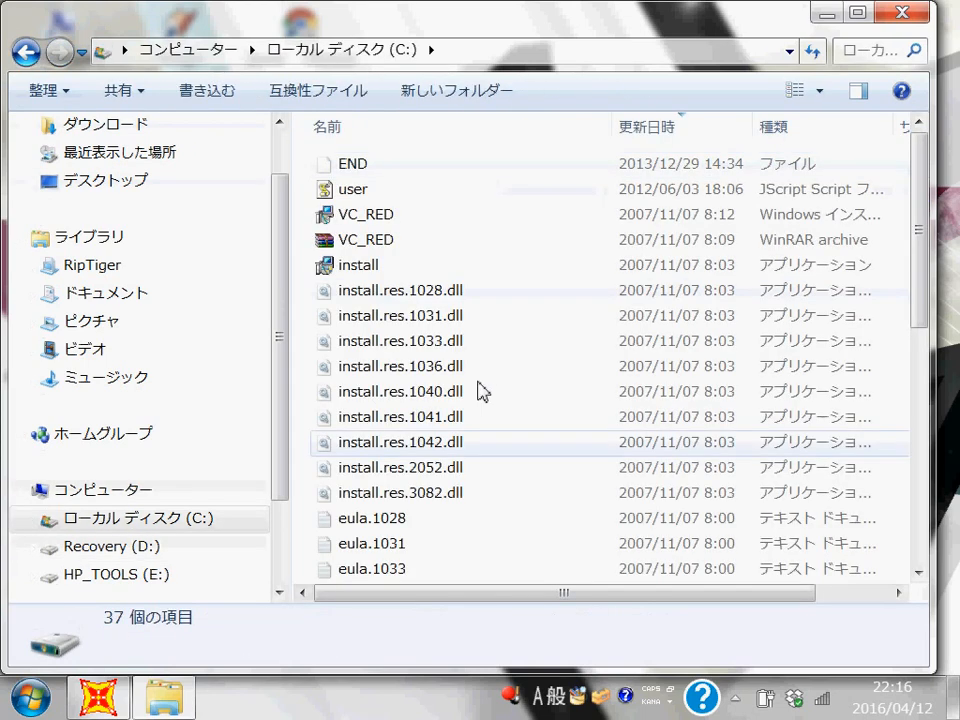
mouse_move(917, 240)
mouse_down()
mouse_move(943, 413)
mouse_move(919, 235)
mouse_up()
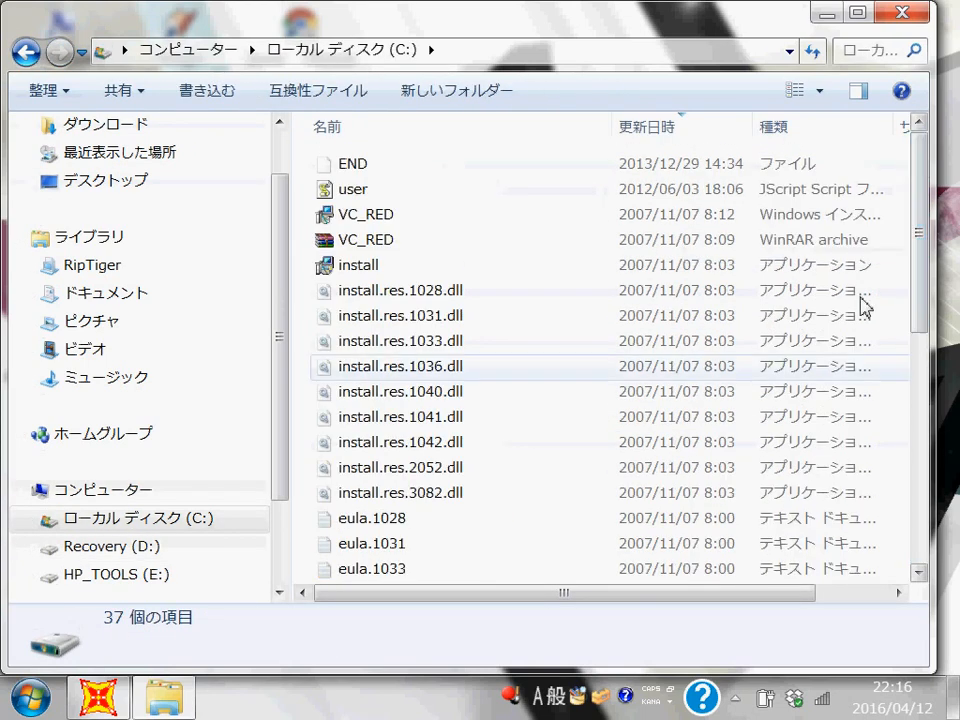
click(664, 128)
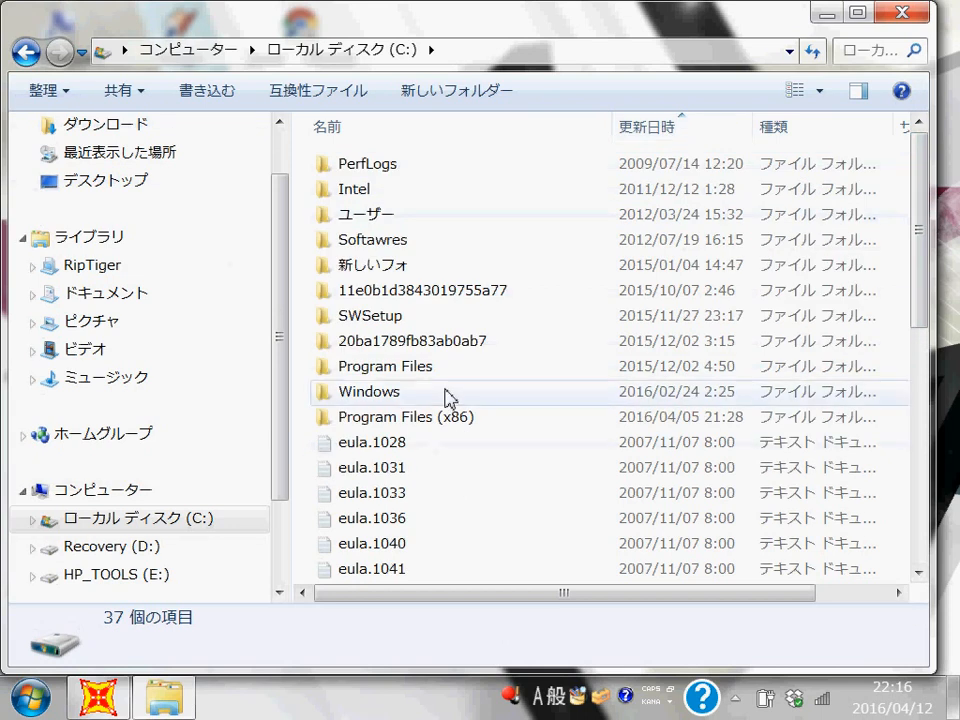
Open the codes folder under 新しいフォ, 新しいフォルダ, Data, Zamil Data and Design Codes
double_click(388, 266)
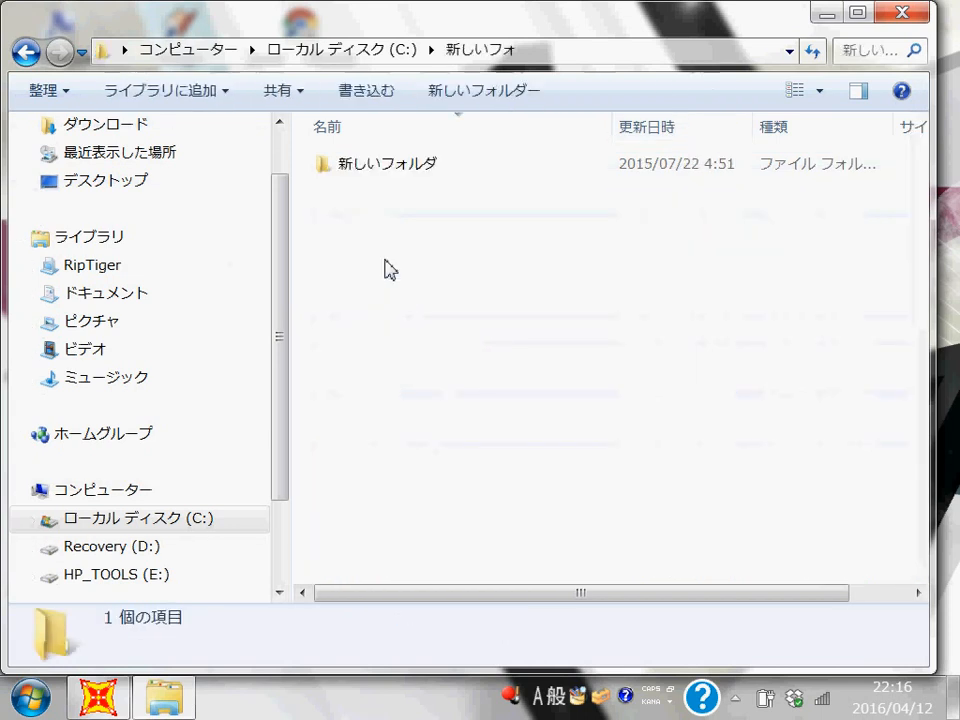
double_click(406, 168)
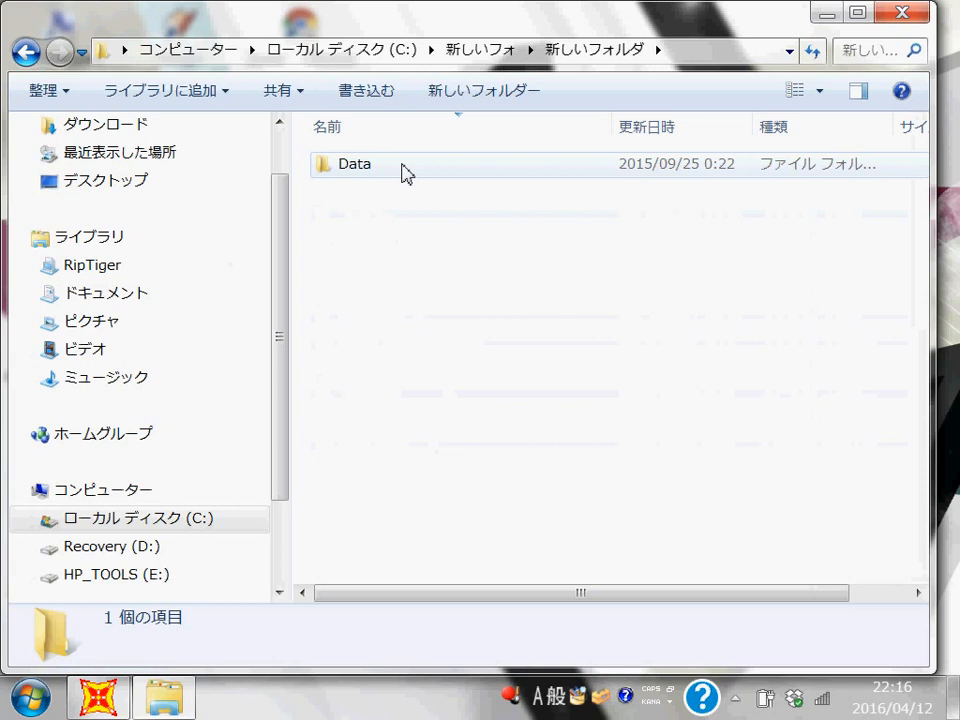
double_click(403, 166)
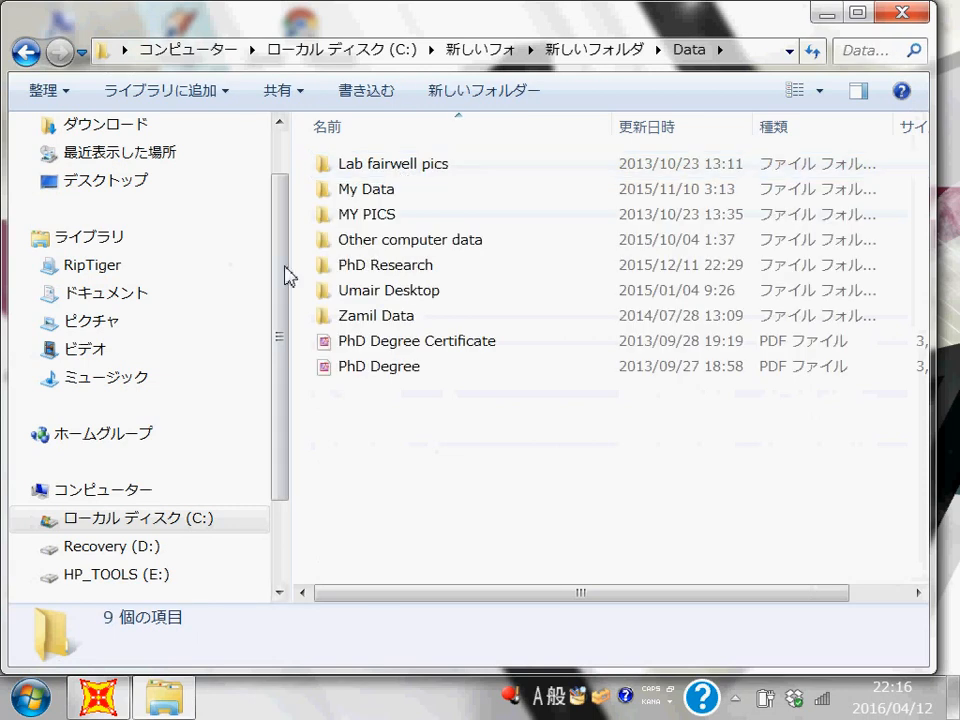
double_click(404, 315)
double_click(403, 167)
double_click(408, 165)
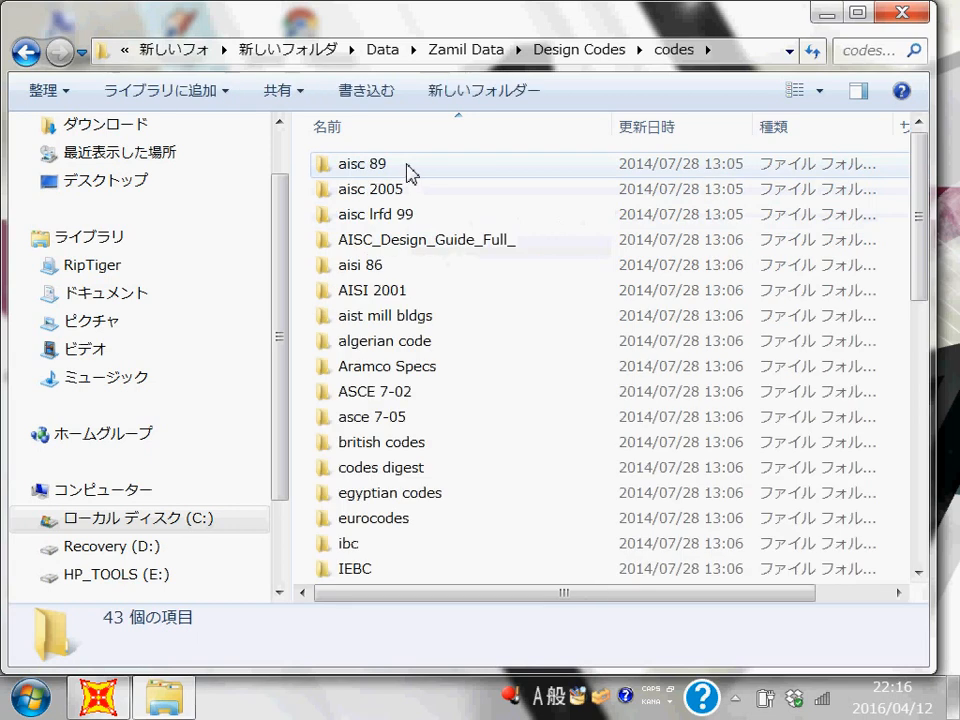
Look over the design code folders and open the 12-SAMSS-014 PDF from Aramco Specs
drag(922, 193, 829, 193)
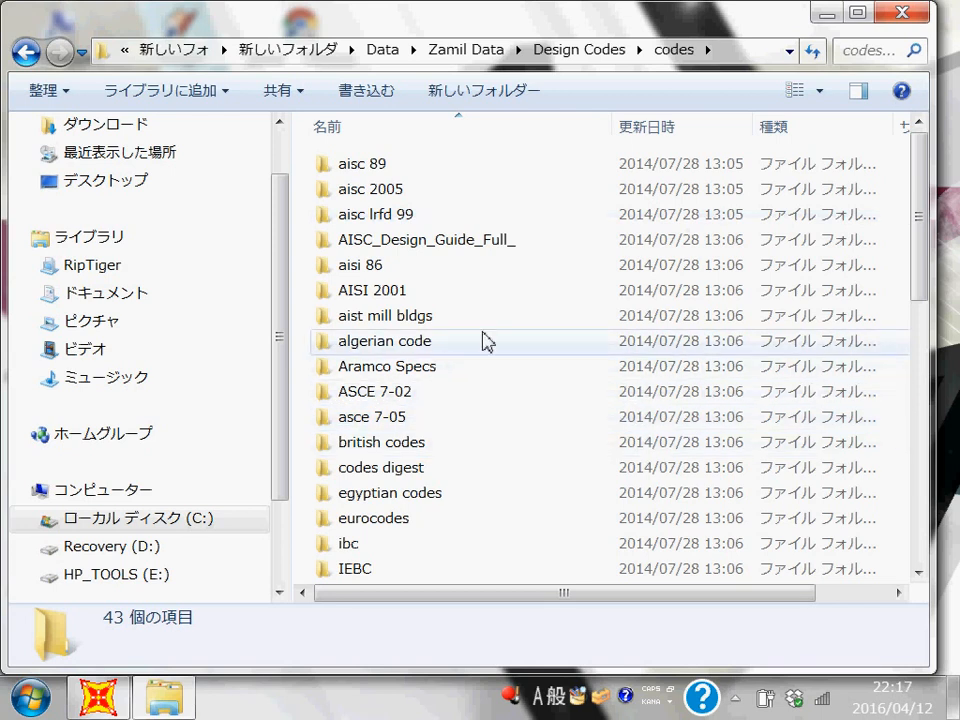
double_click(408, 370)
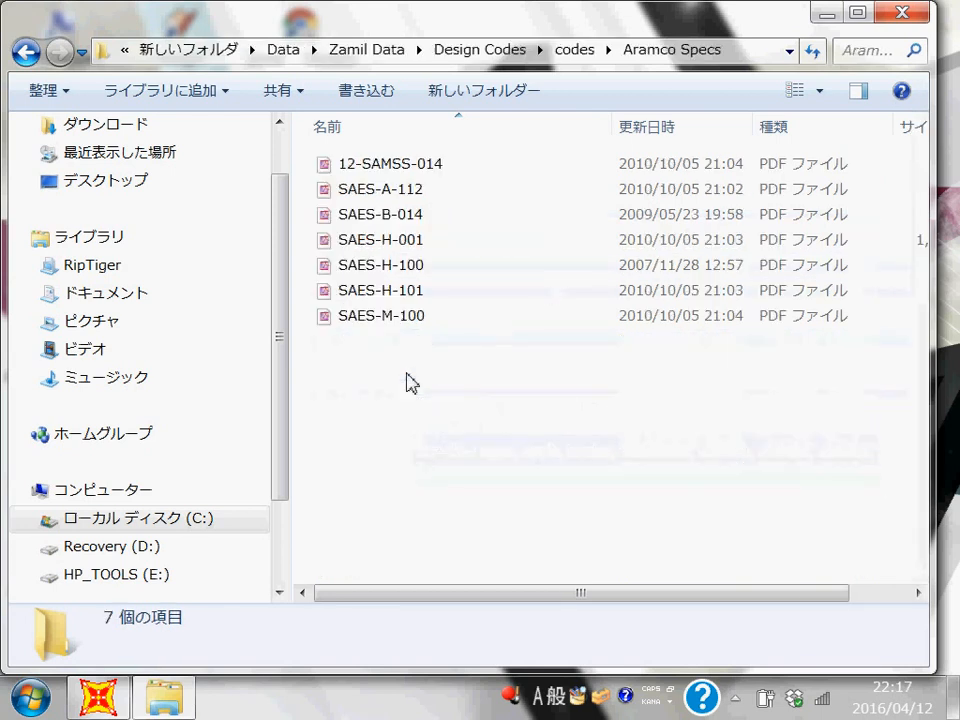
click(413, 170)
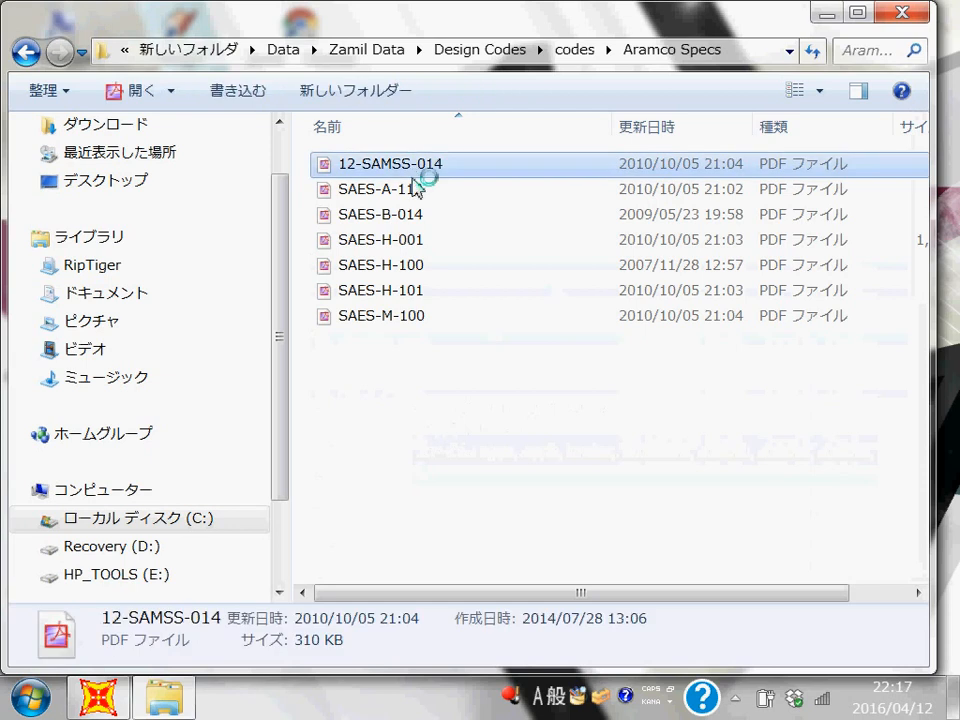
double_click(413, 170)
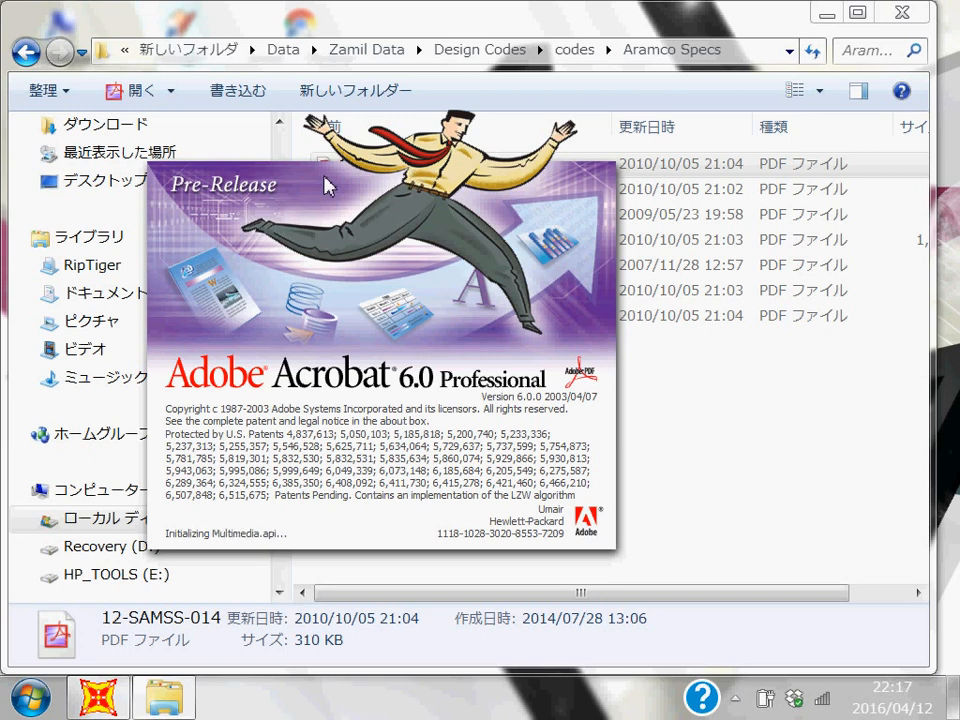
click(792, 430)
Return to the Design Codes folder and look through Zamil Design Data and the neighbouring personal documents folder
click(26, 52)
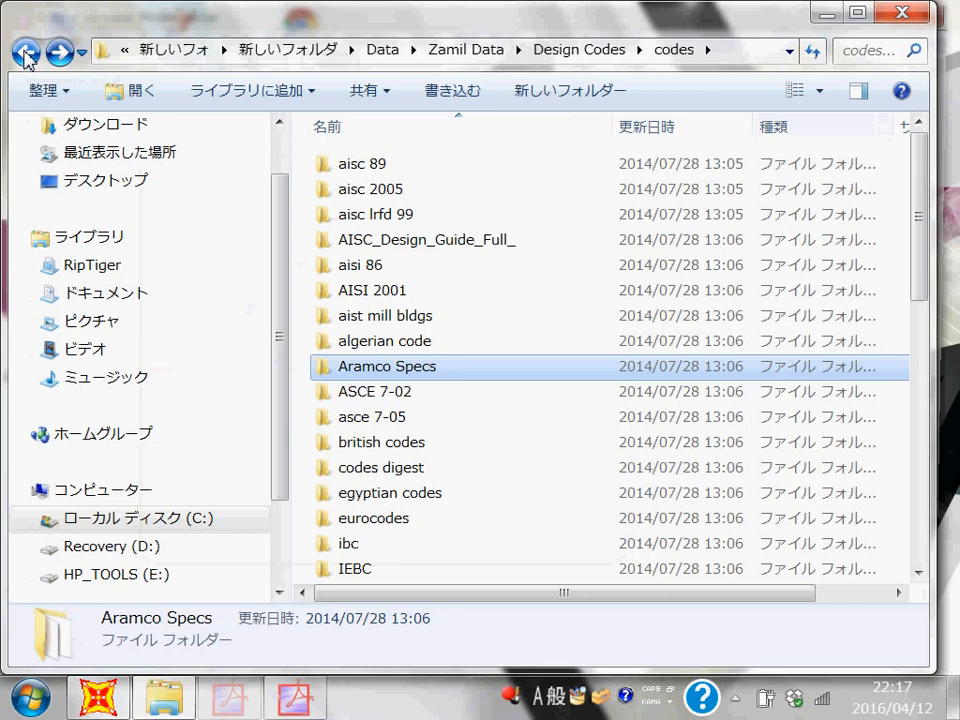
click(26, 52)
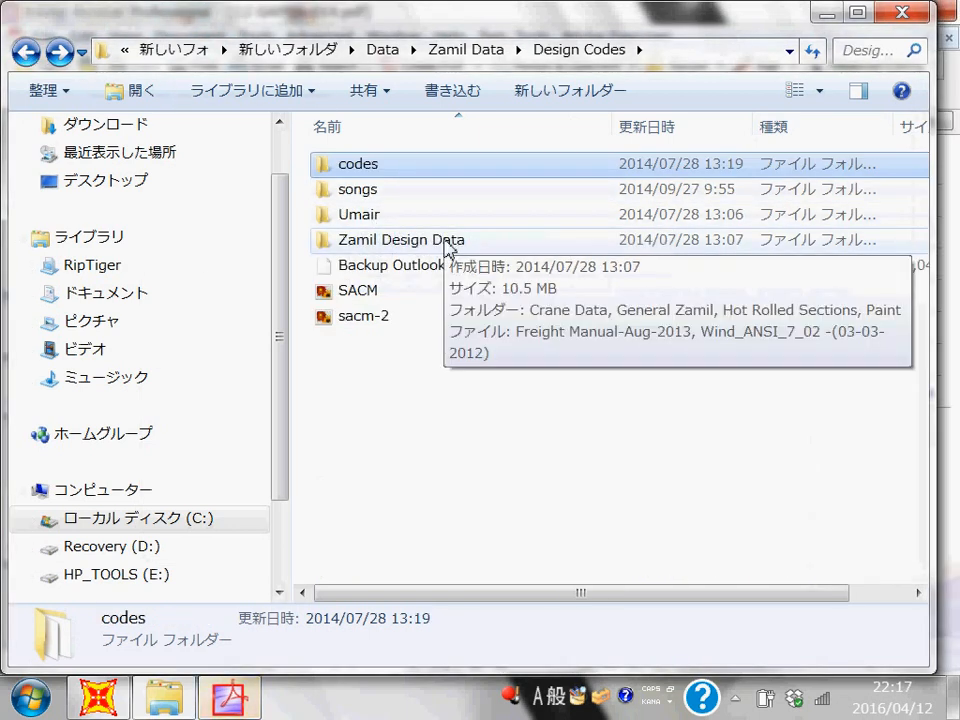
click(372, 254)
double_click(372, 250)
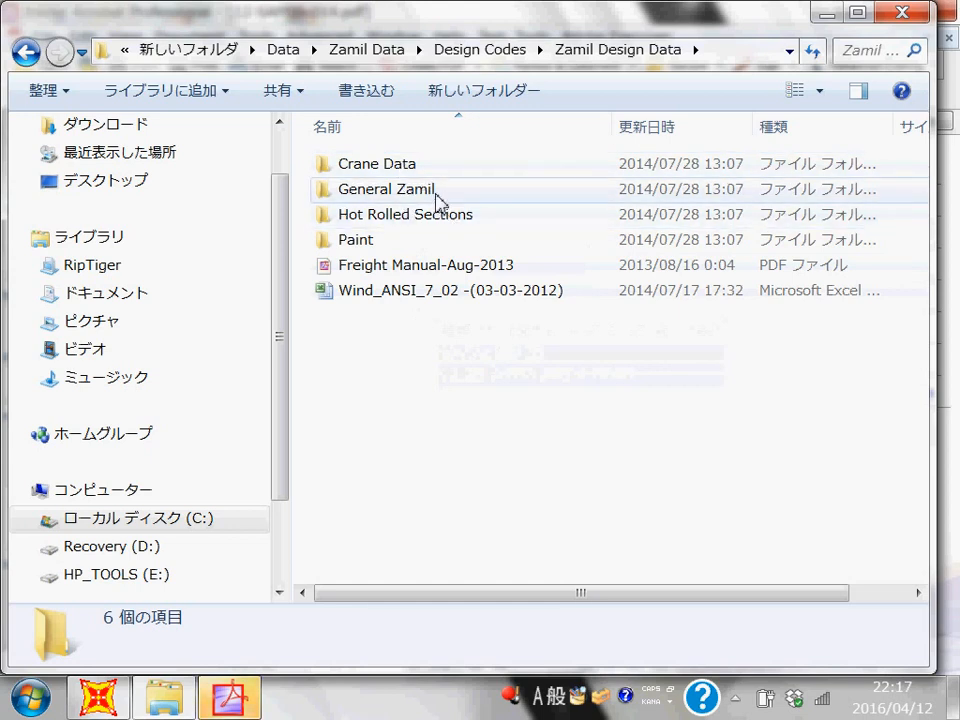
click(25, 55)
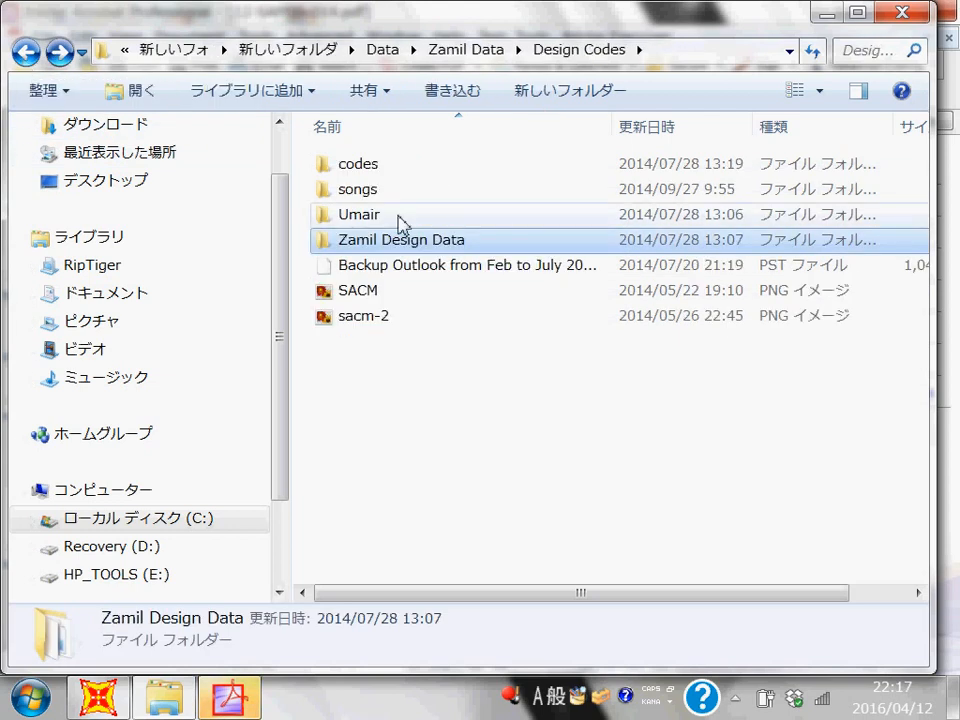
double_click(401, 224)
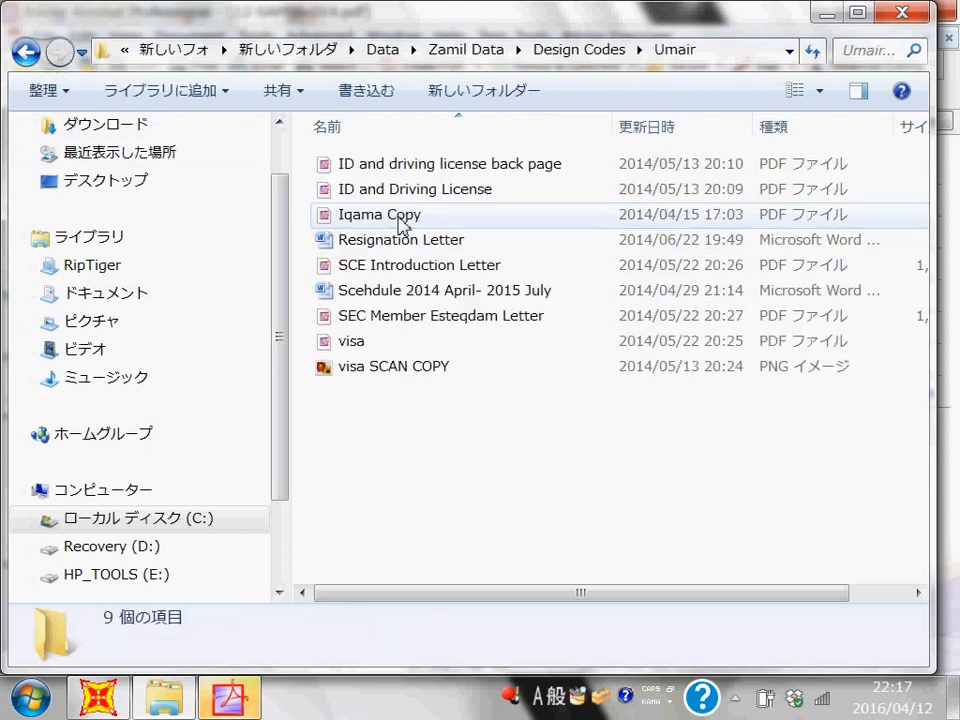
click(25, 55)
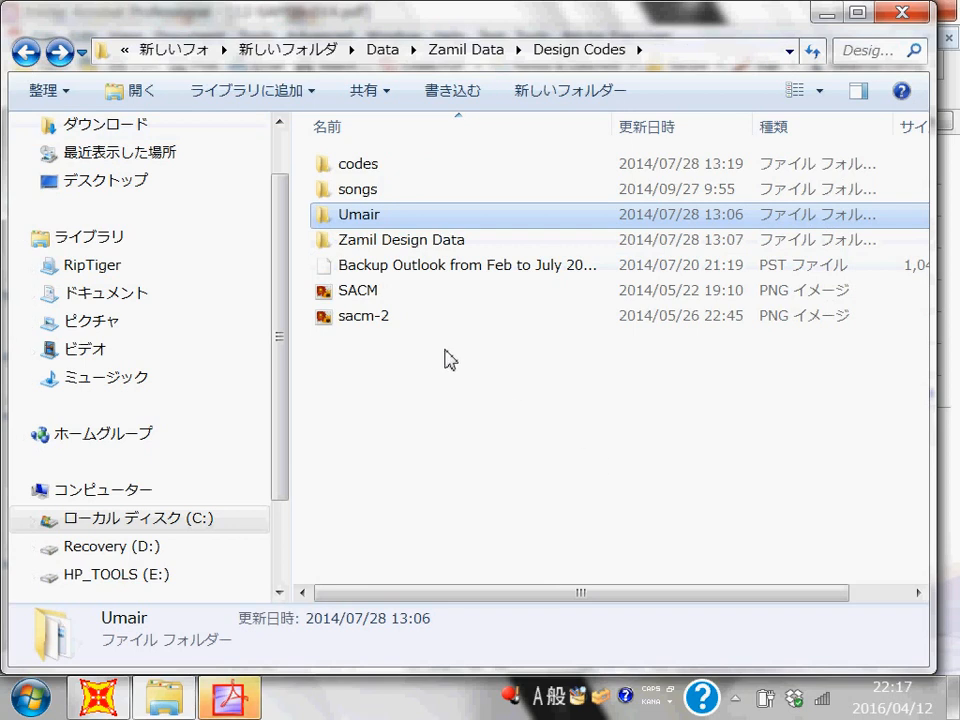
Look through the spreadsheets in the General Zamil folder inside Zamil Design Data
click(437, 246)
double_click(437, 246)
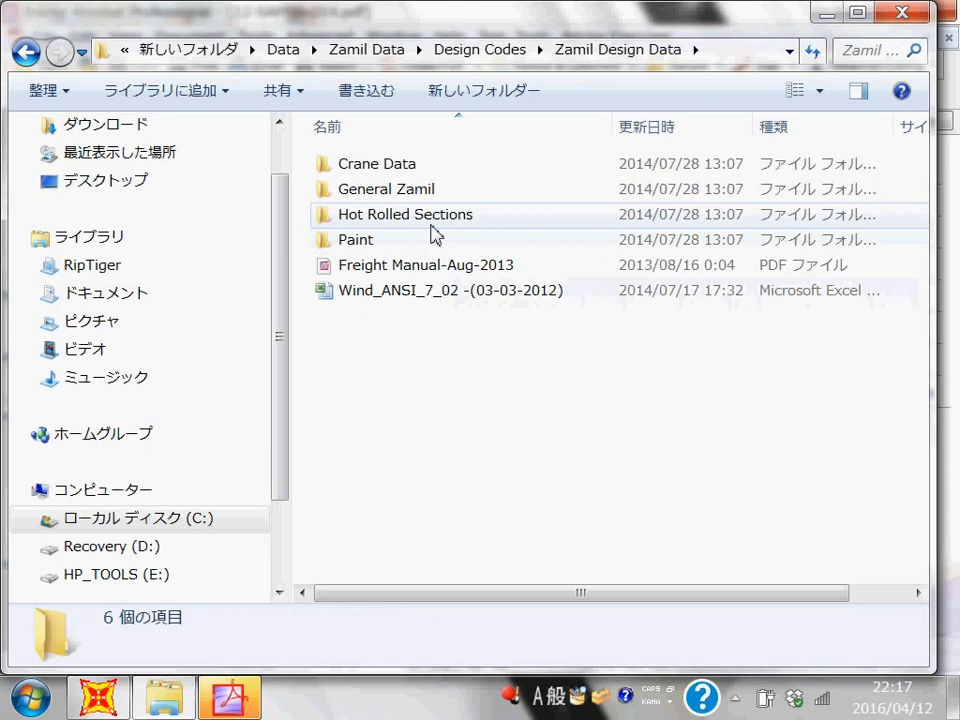
double_click(433, 192)
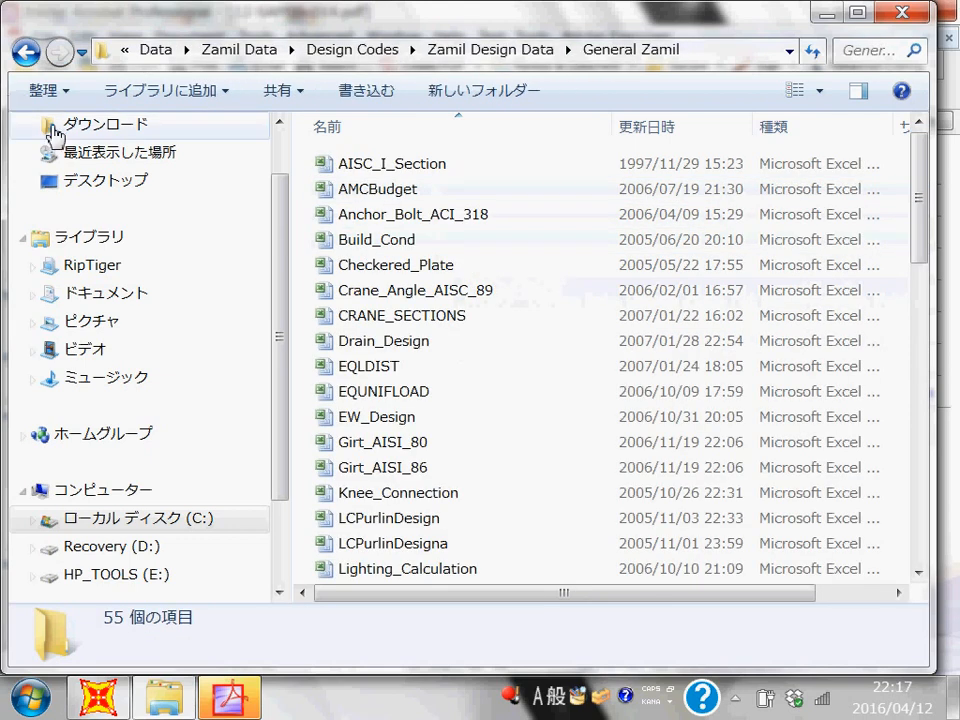
click(26, 53)
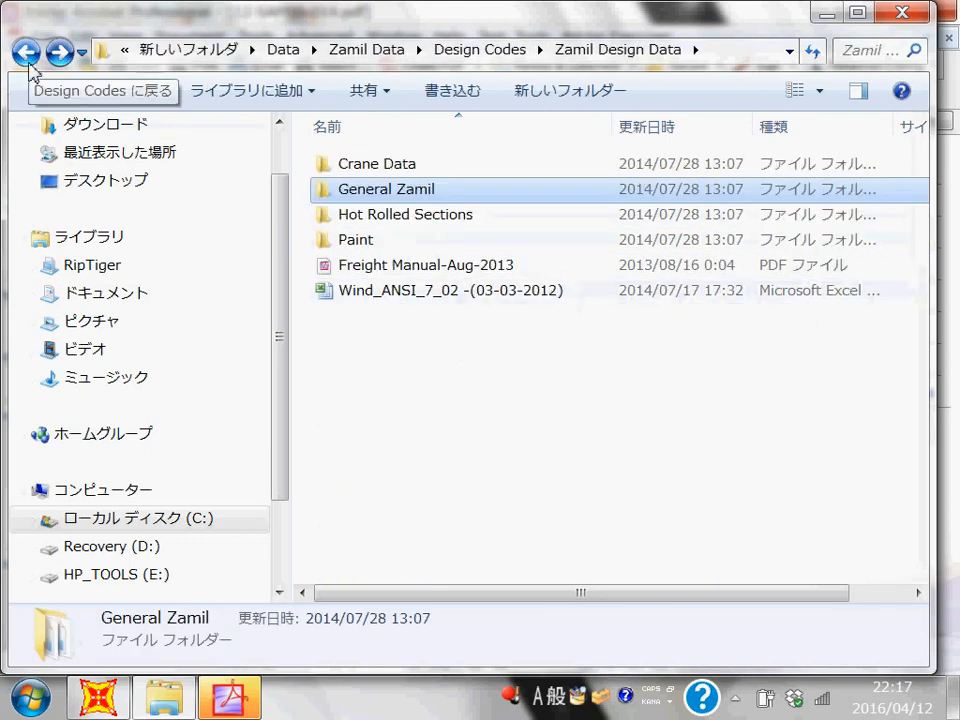
Go to Zamil Data and open the A2-H437 job folder under Zamil Work and Jobs
click(352, 49)
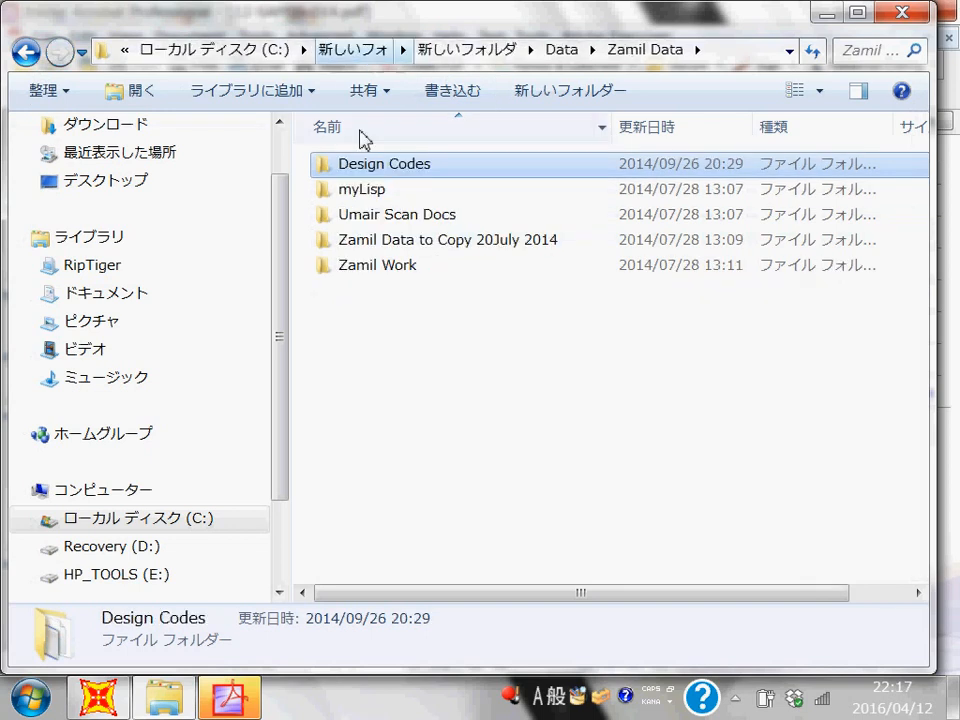
double_click(396, 270)
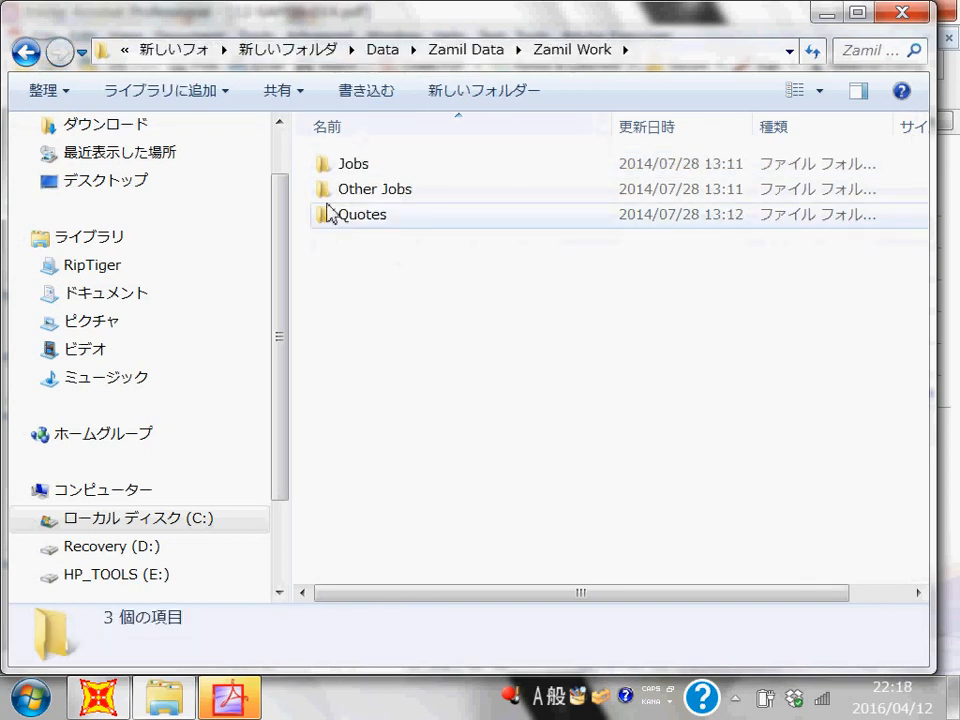
click(362, 167)
double_click(362, 167)
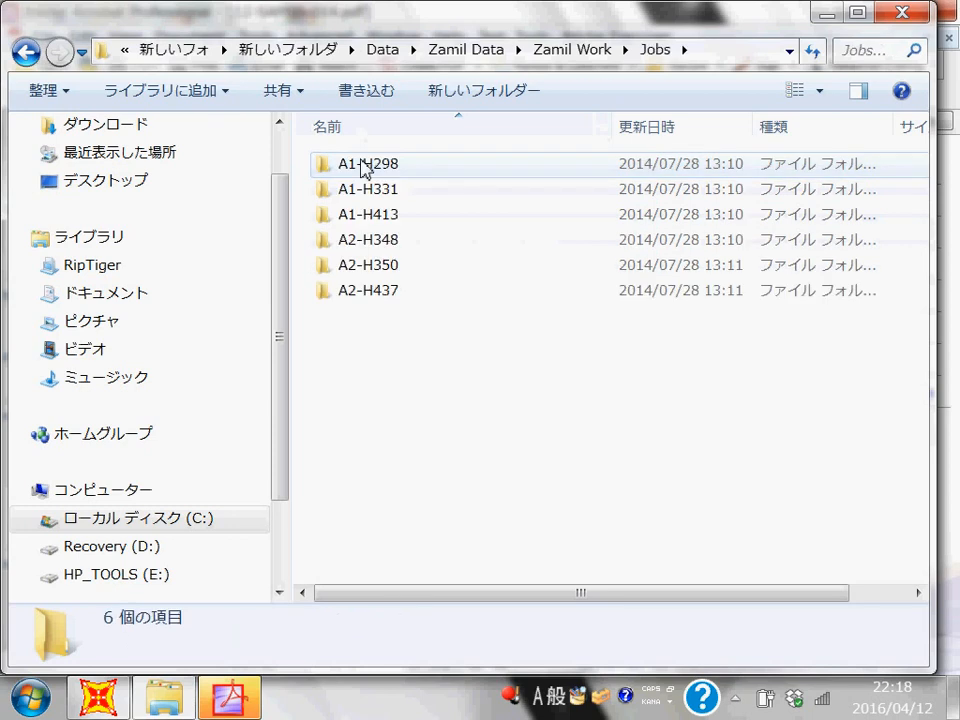
click(386, 297)
double_click(386, 297)
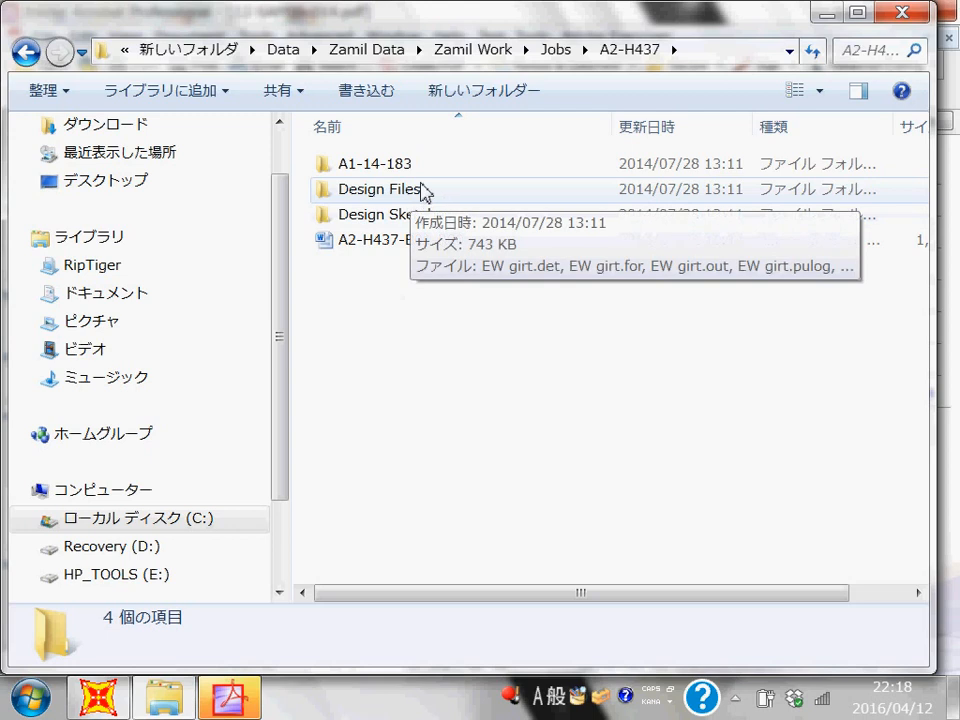
Look through A2-H437's A1-14-183, Design Files and Design Sketches folders, and return to the Jobs folder
double_click(410, 166)
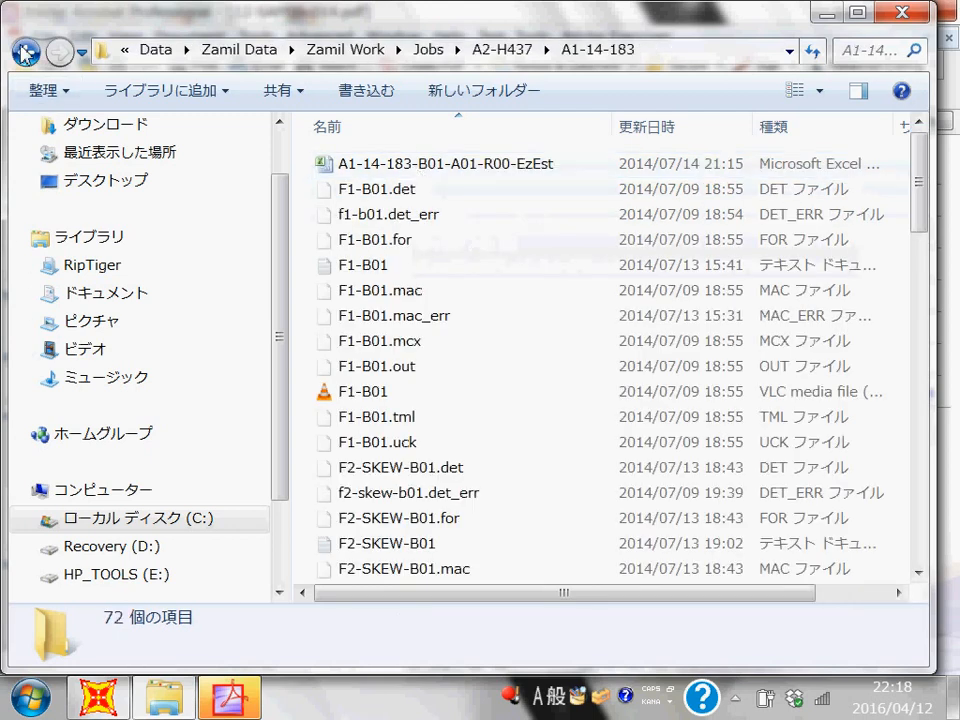
click(24, 52)
double_click(390, 196)
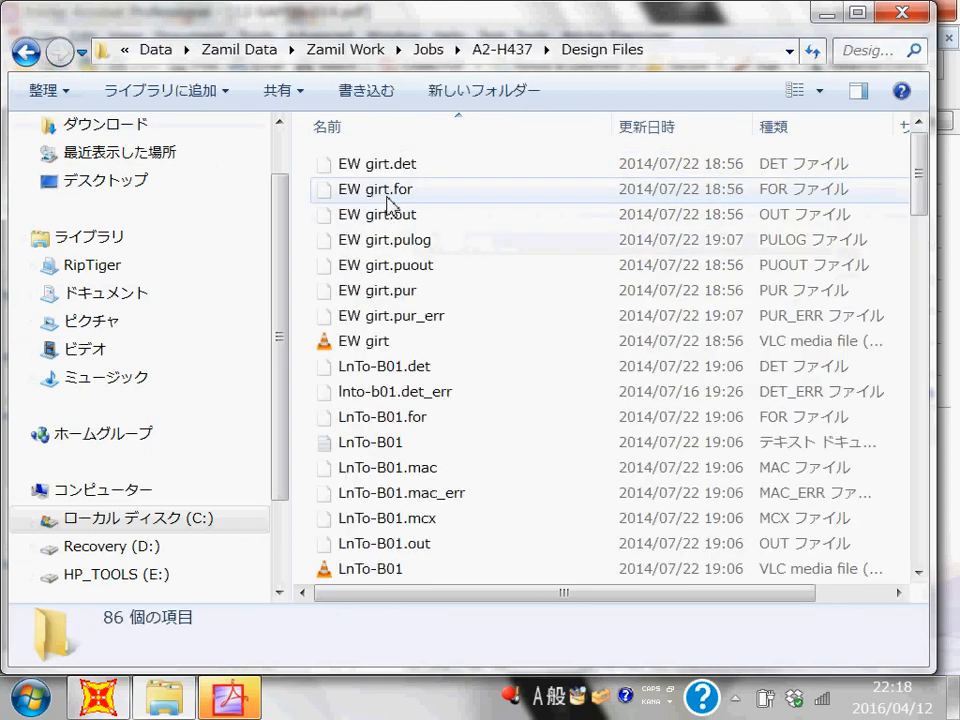
click(26, 52)
double_click(418, 213)
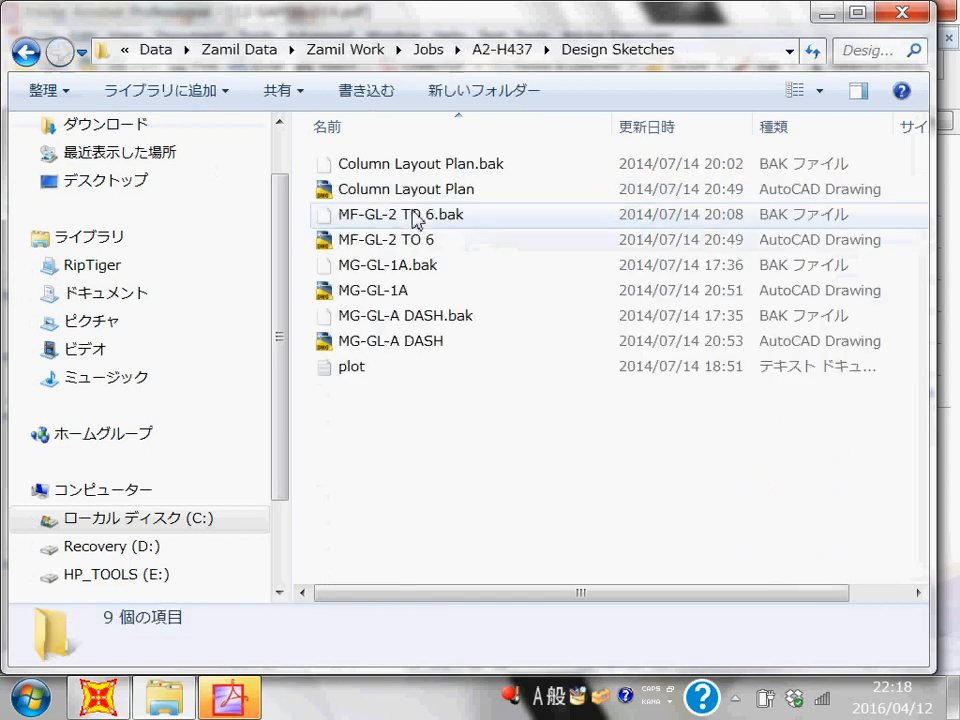
click(26, 58)
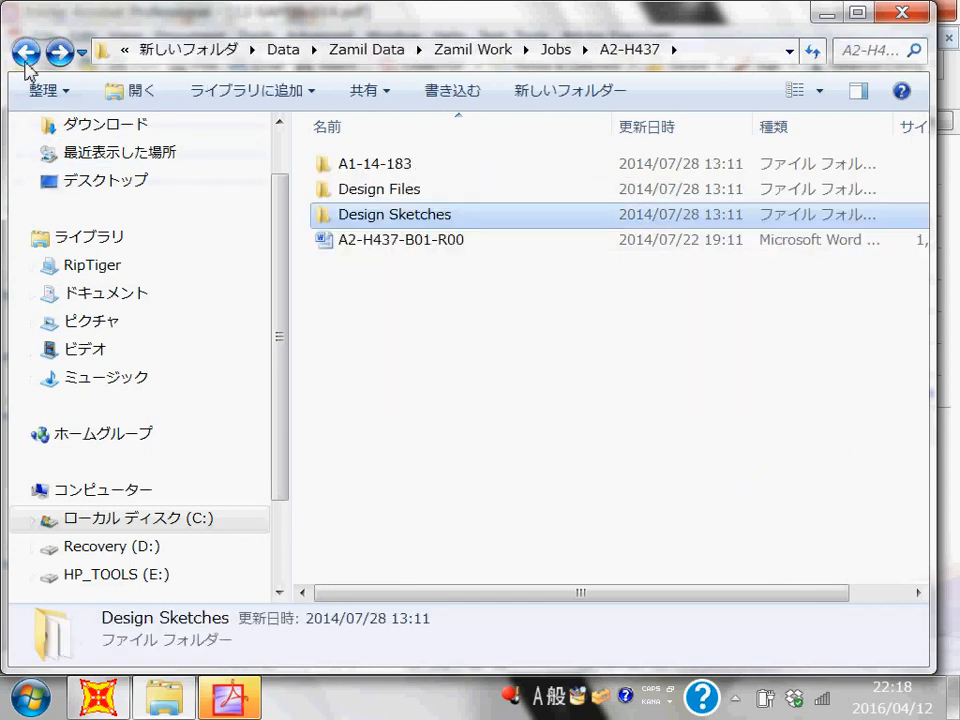
click(27, 56)
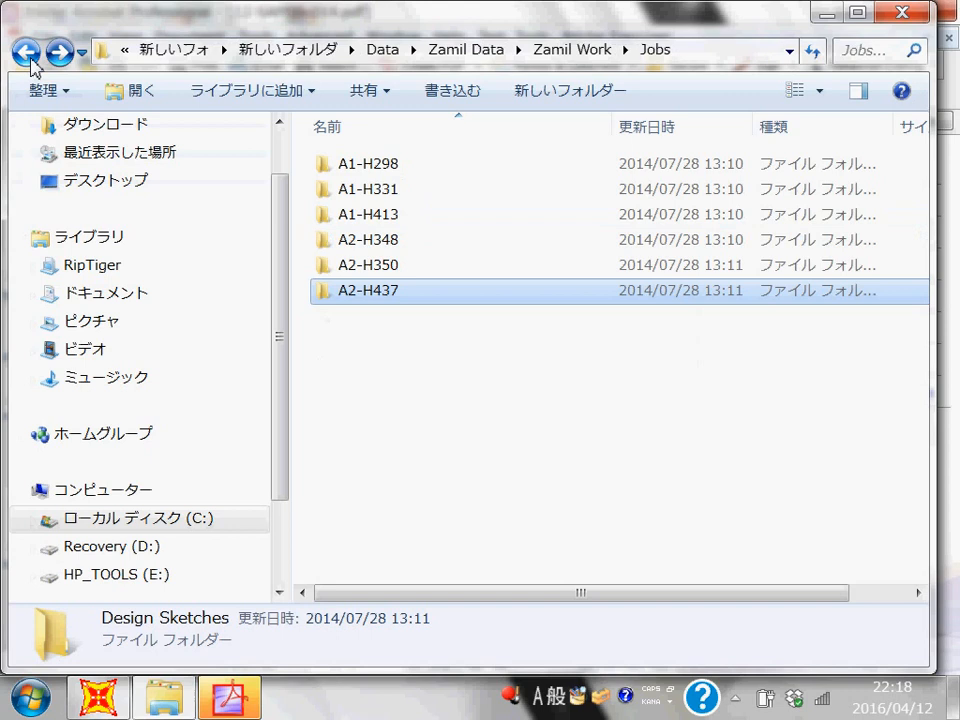
Check the A2-H350 job folder and open the A2-H348-B01-R03 PDF from the A2-H348-R03 folder of job A2-H348
double_click(415, 266)
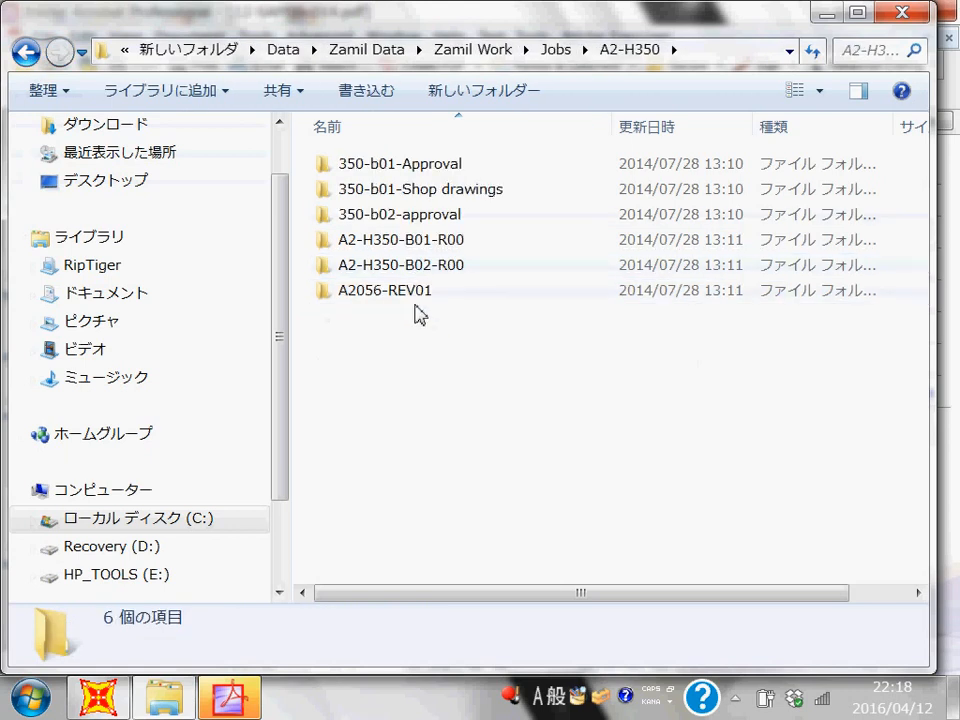
click(24, 56)
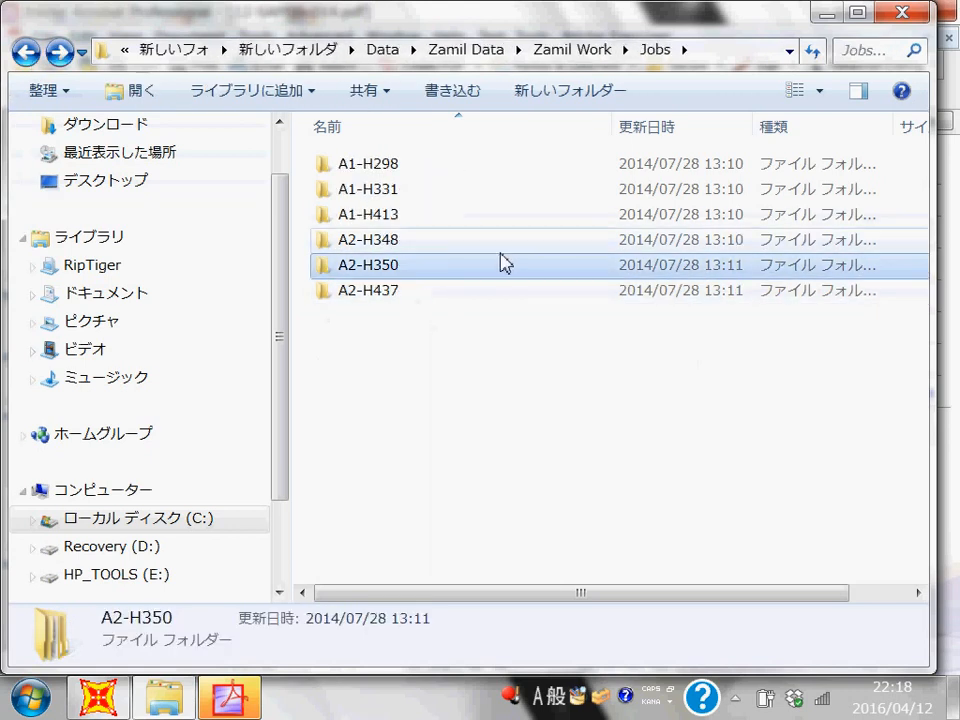
double_click(450, 242)
double_click(462, 240)
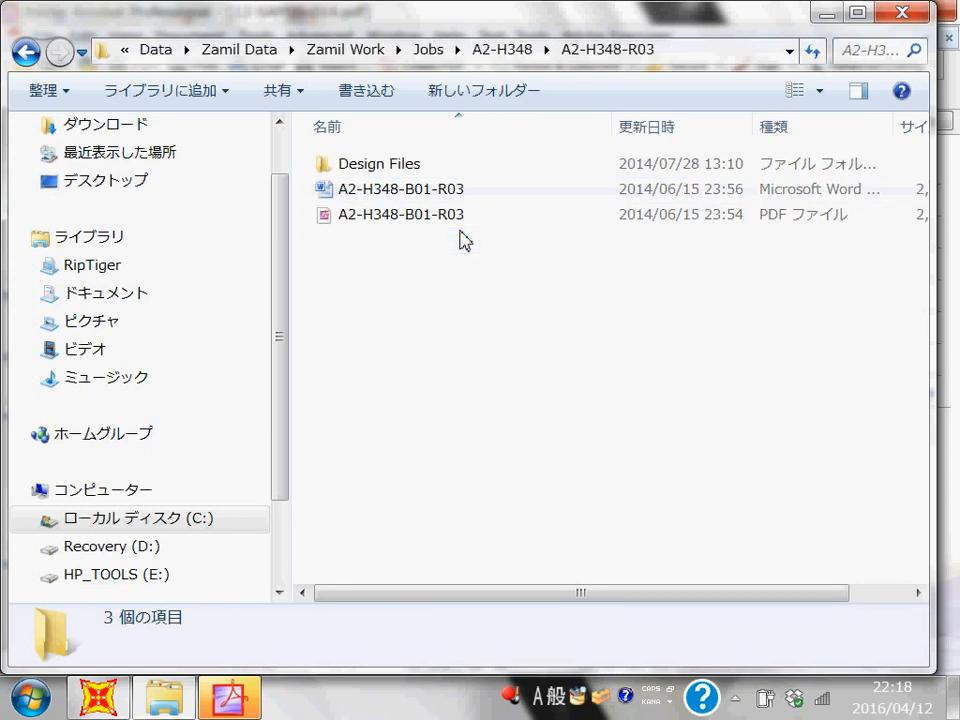
double_click(446, 216)
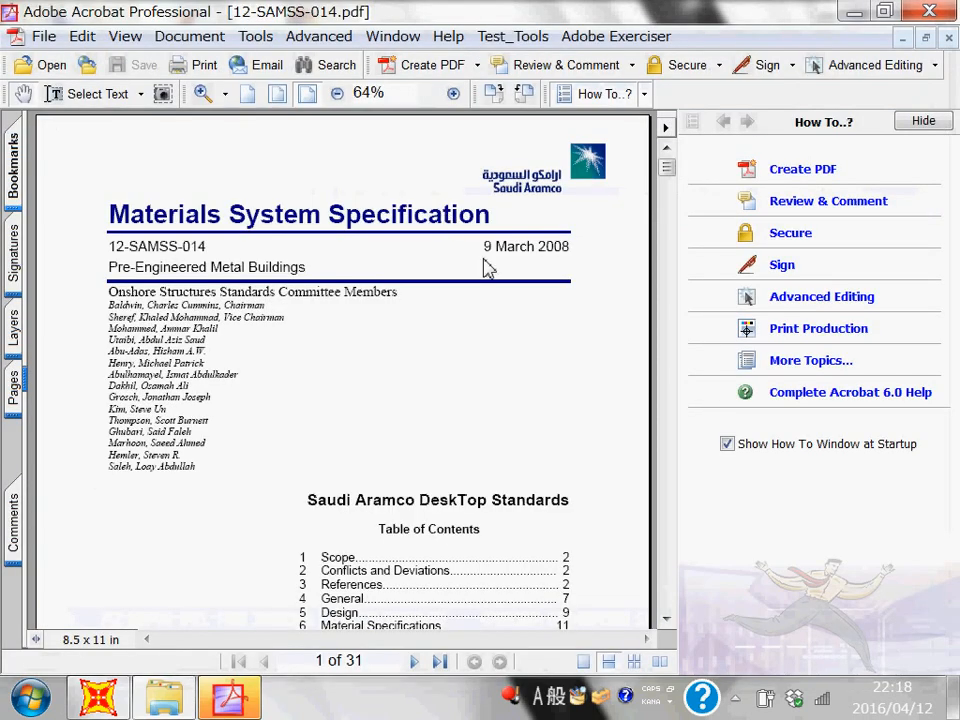
Page through the opening sheets of A2-H348-B01-R03 to the Applicable Design Codes page
scroll(549, 381, down, 8)
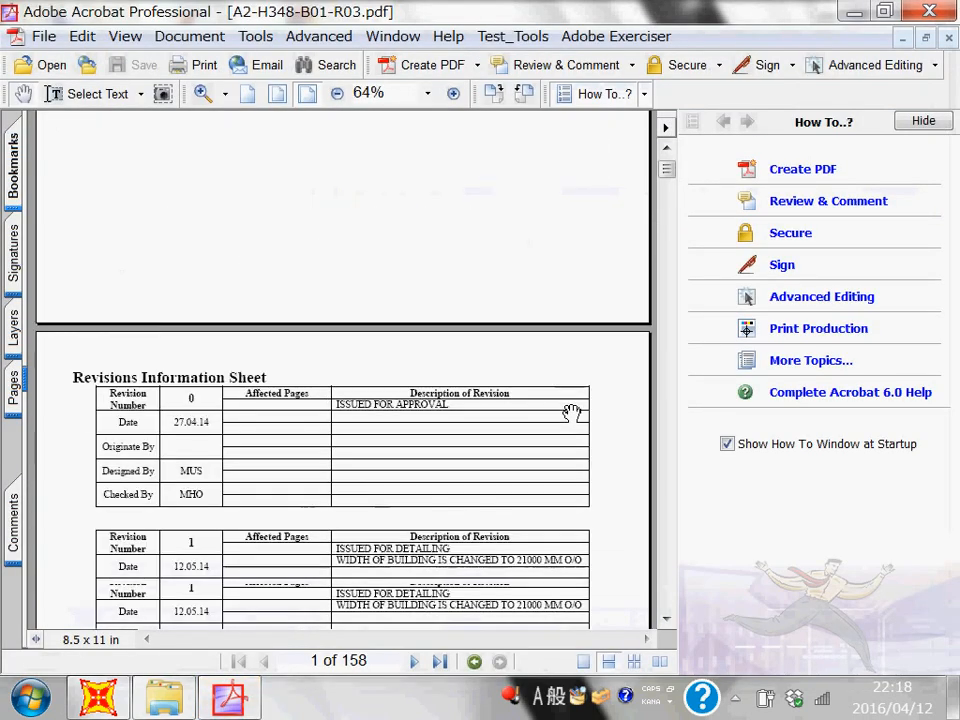
scroll(571, 413, down, 5)
scroll(576, 444, down, 15)
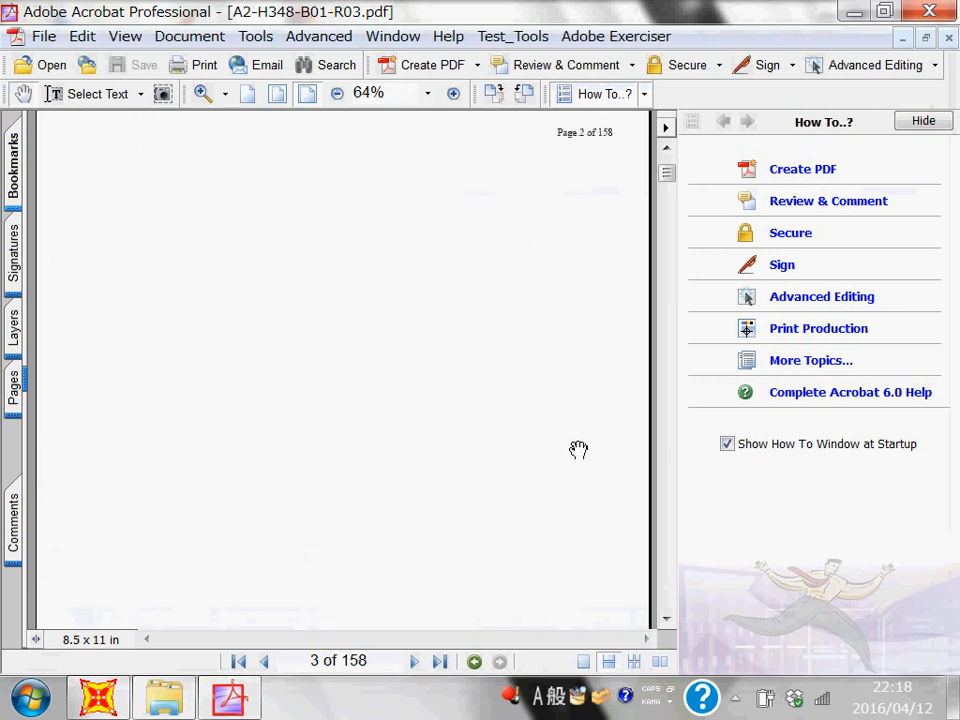
scroll(576, 449, down, 3)
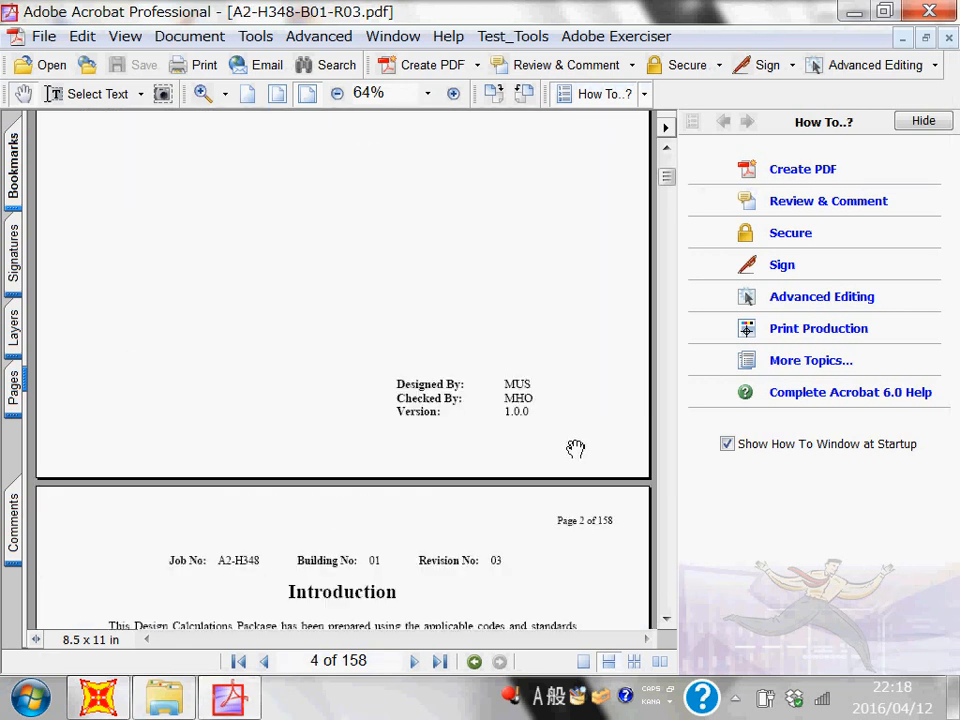
scroll(576, 449, down, 2)
scroll(603, 427, down, 3)
scroll(602, 428, up, 4)
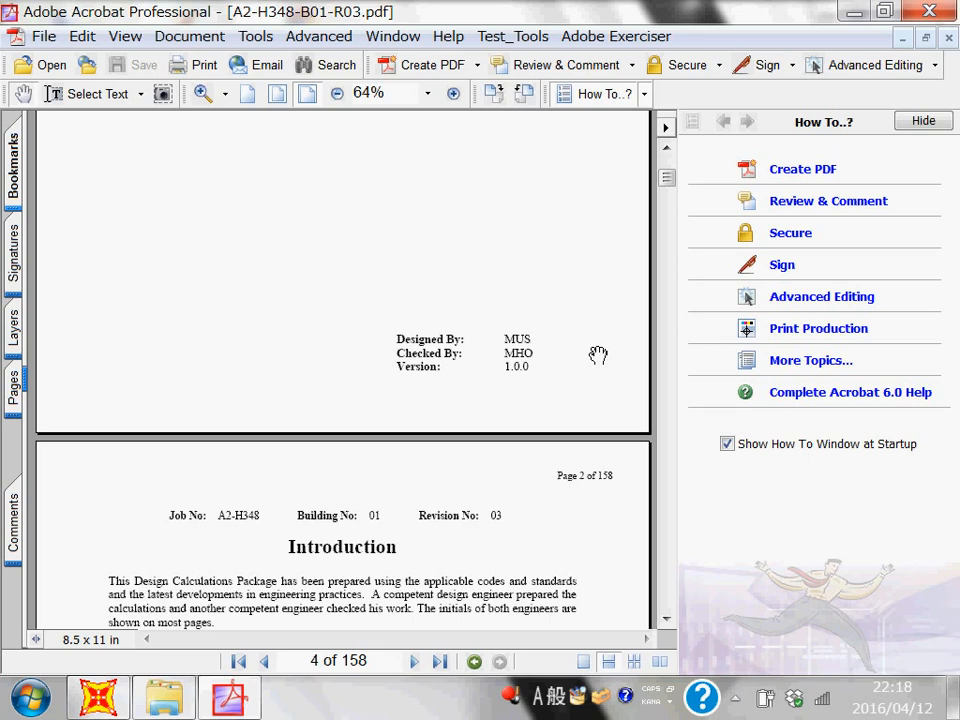
scroll(597, 355, down, 15)
scroll(586, 361, down, 7)
scroll(577, 384, down, 5)
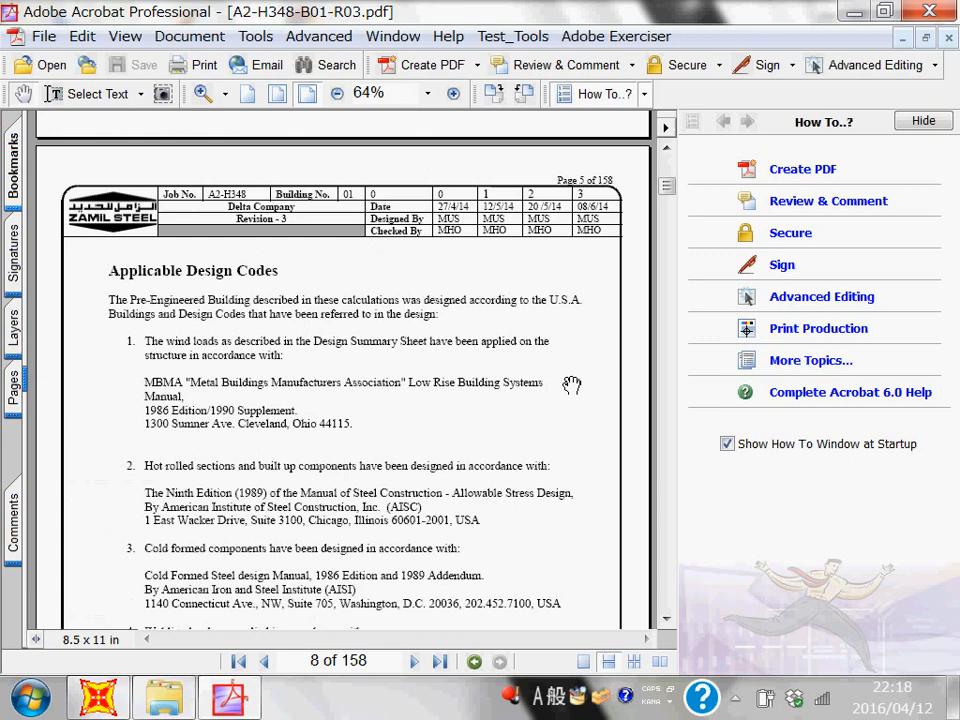
scroll(571, 385, down, 3)
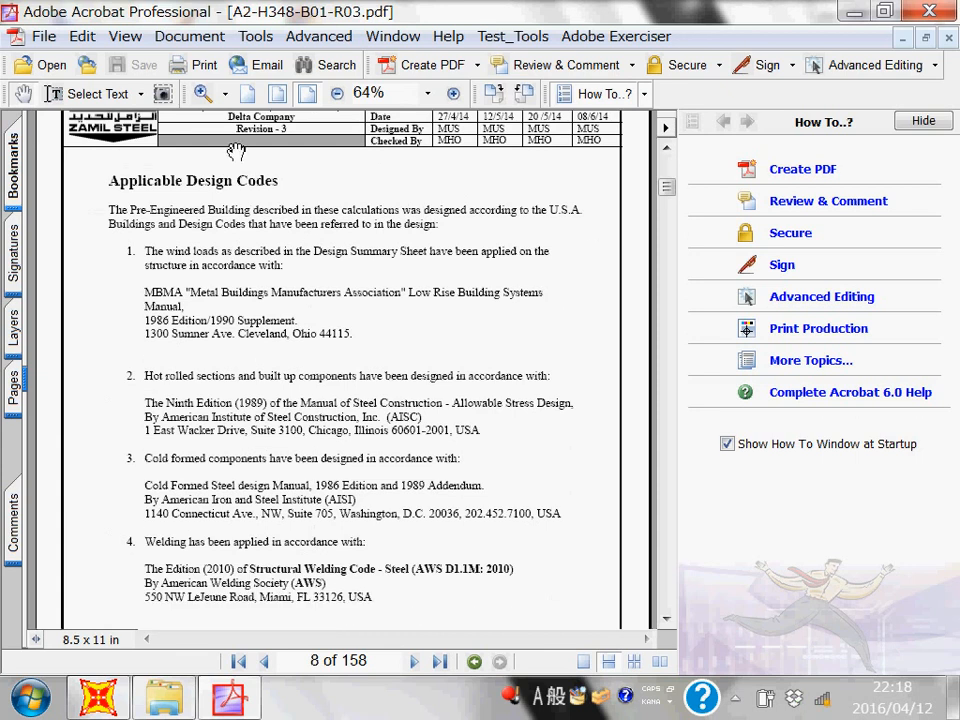
Read the Applicable Design Codes list at 100% zoom with the How To pane hidden
click(453, 93)
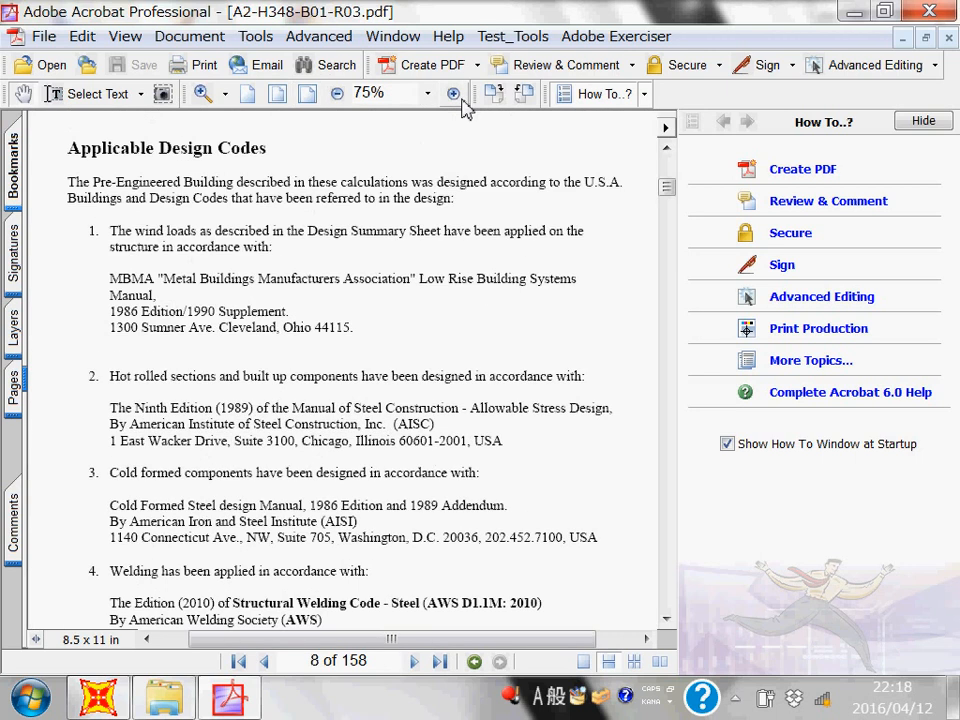
click(456, 94)
drag(503, 643, 480, 632)
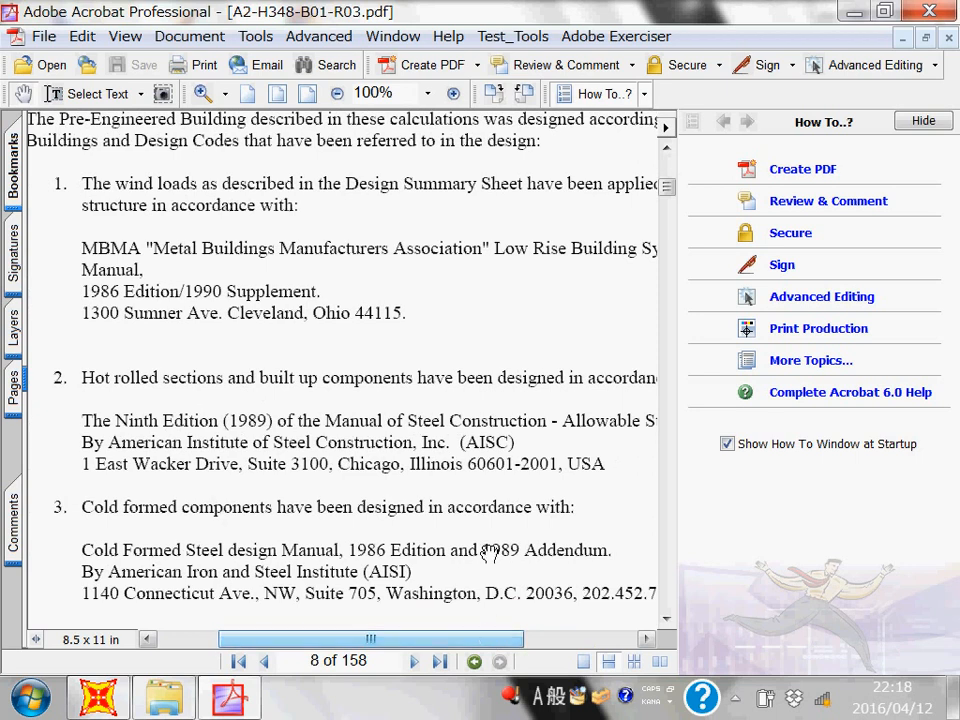
click(928, 128)
scroll(850, 260, up, 4)
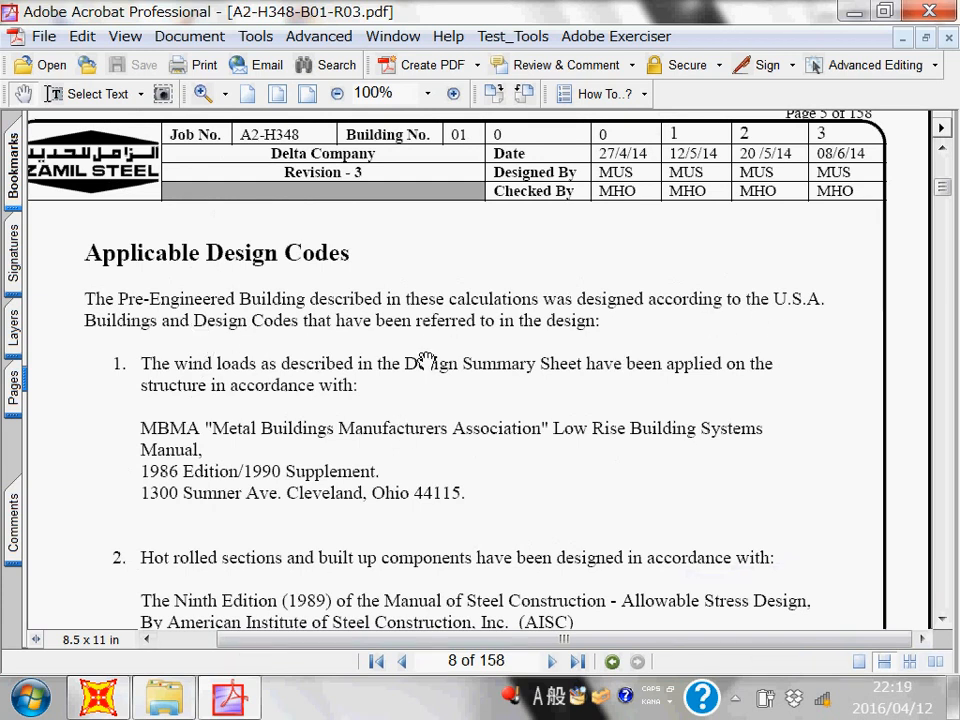
scroll(427, 360, down, 5)
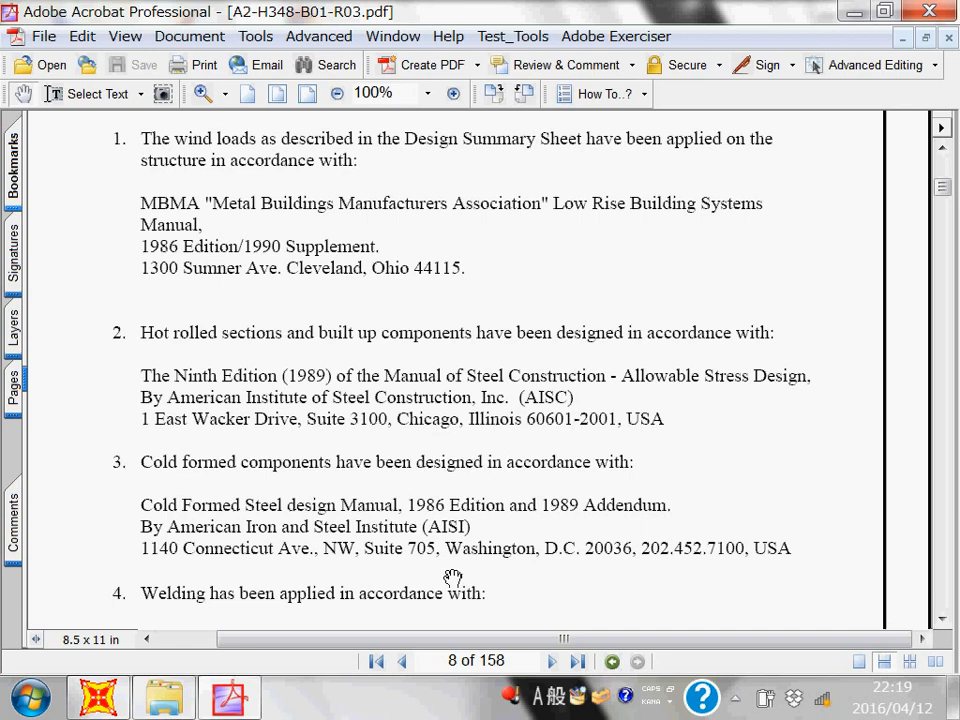
scroll(463, 553, down, 2)
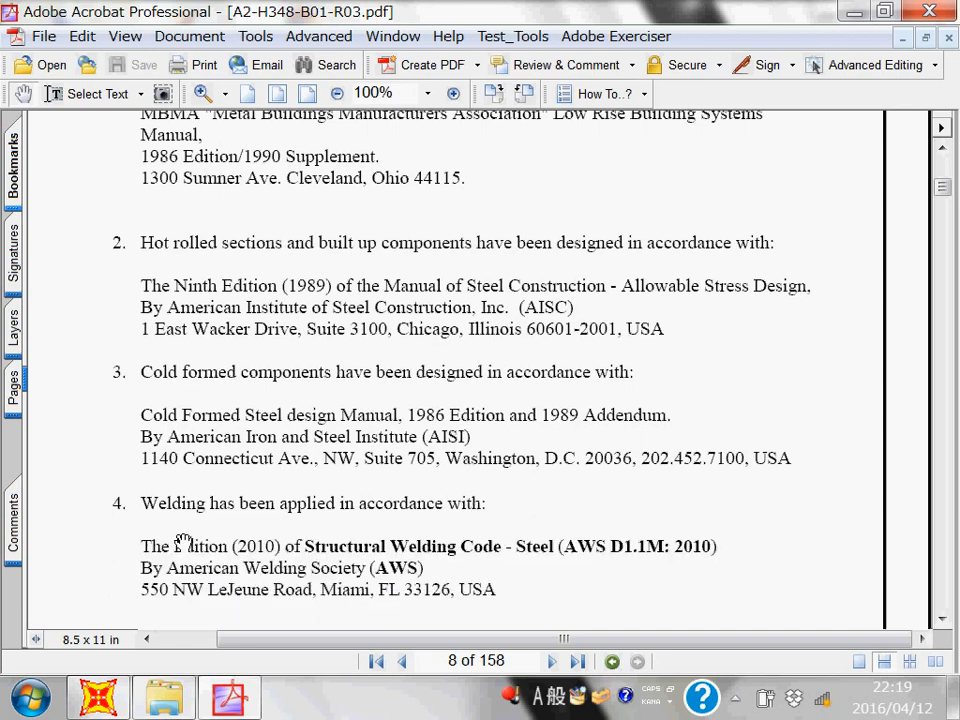
Examine the Material Specifications table from built-up members through to high strength and machine bolts
scroll(392, 514, down, 12)
scroll(390, 528, down, 4)
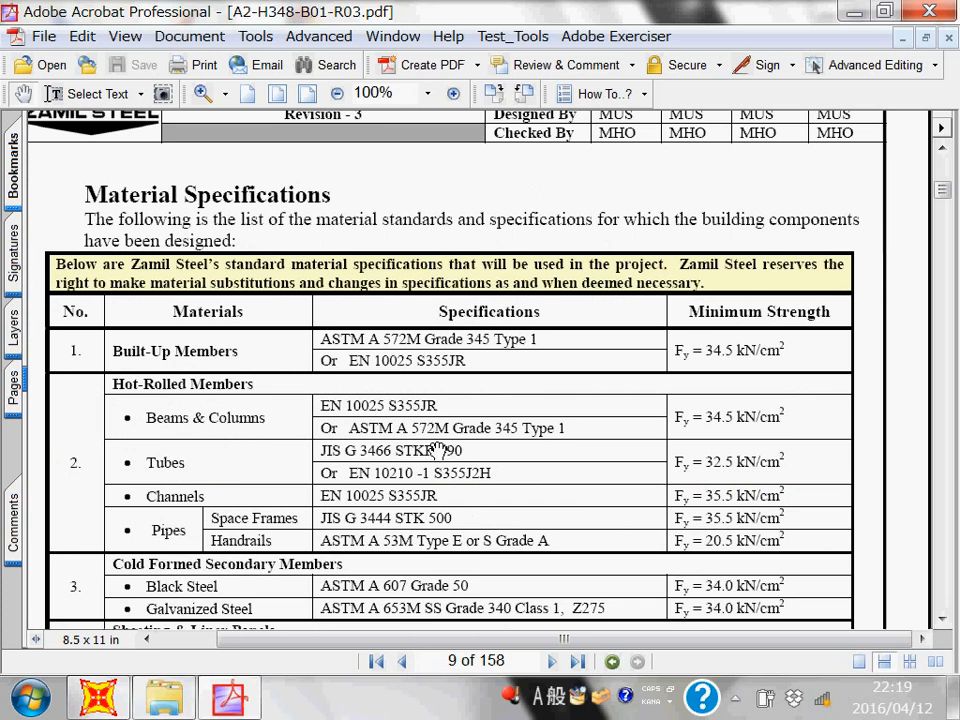
scroll(439, 450, down, 1)
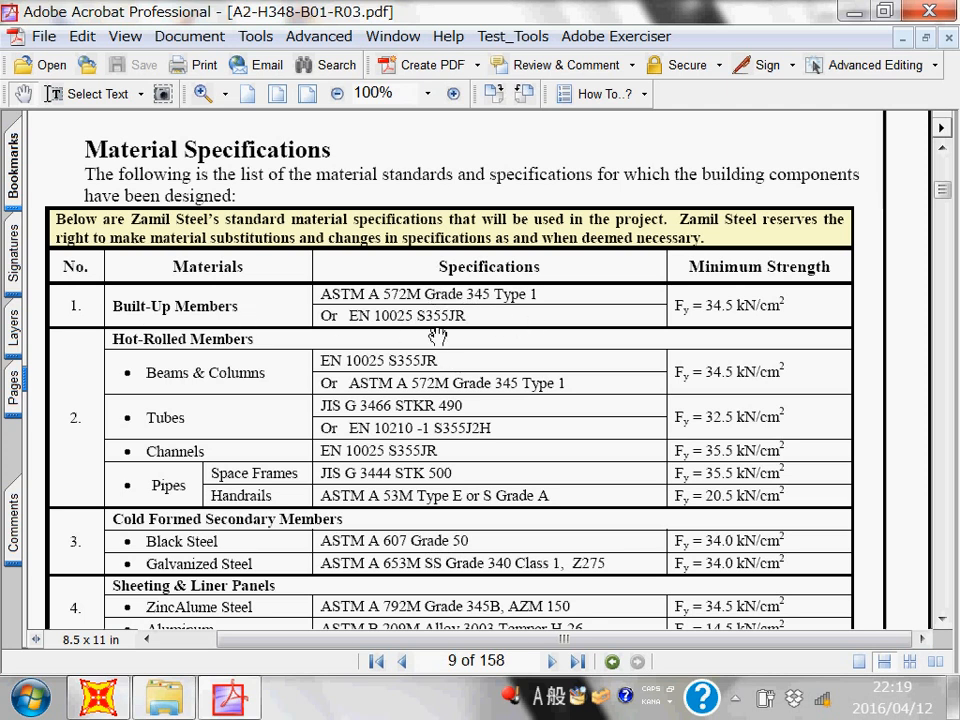
scroll(420, 490, down, 3)
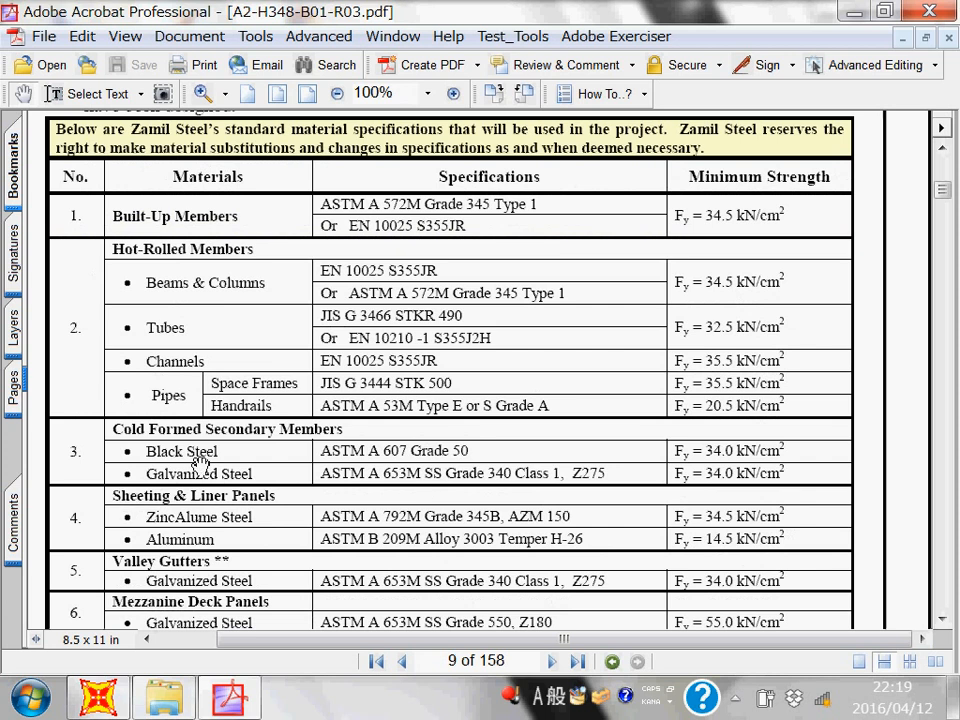
scroll(265, 500, down, 2)
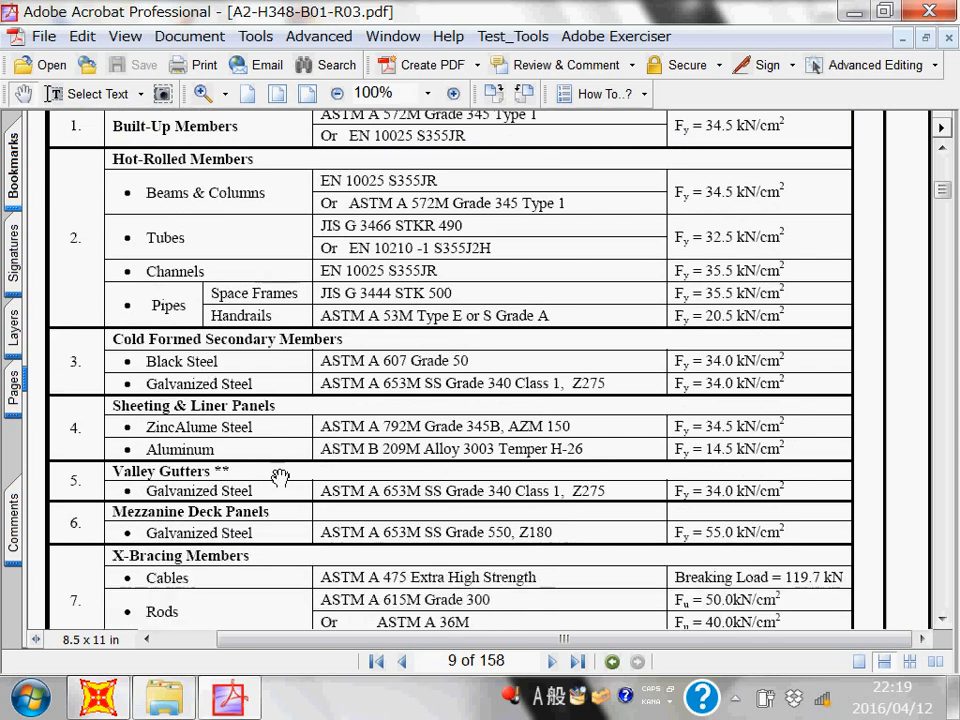
scroll(400, 415, down, 3)
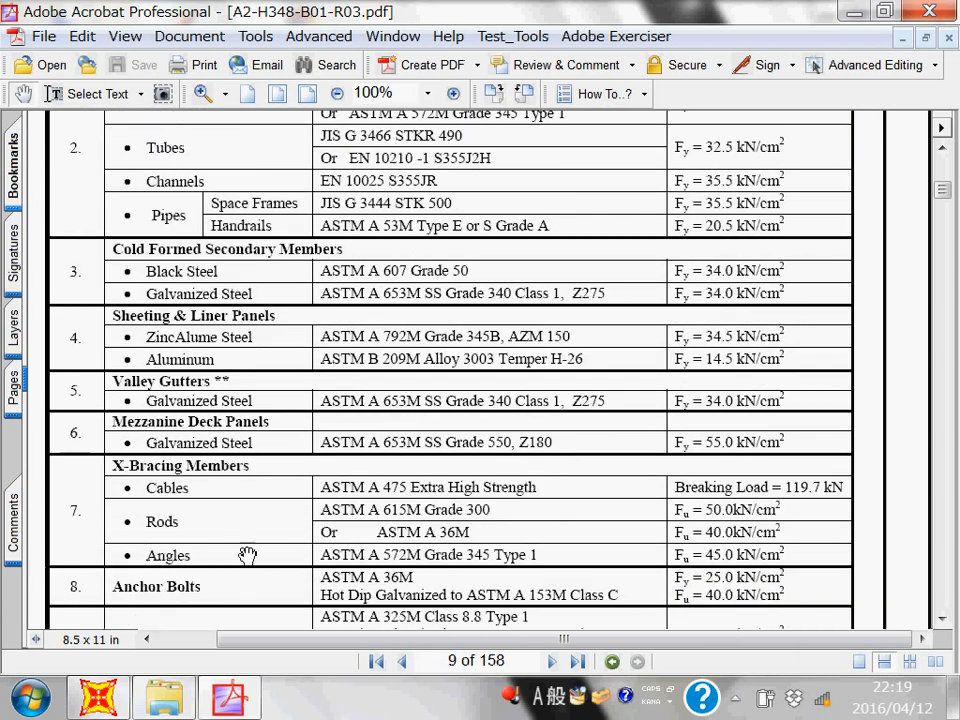
scroll(195, 530, down, 1)
scroll(205, 597, down, 13)
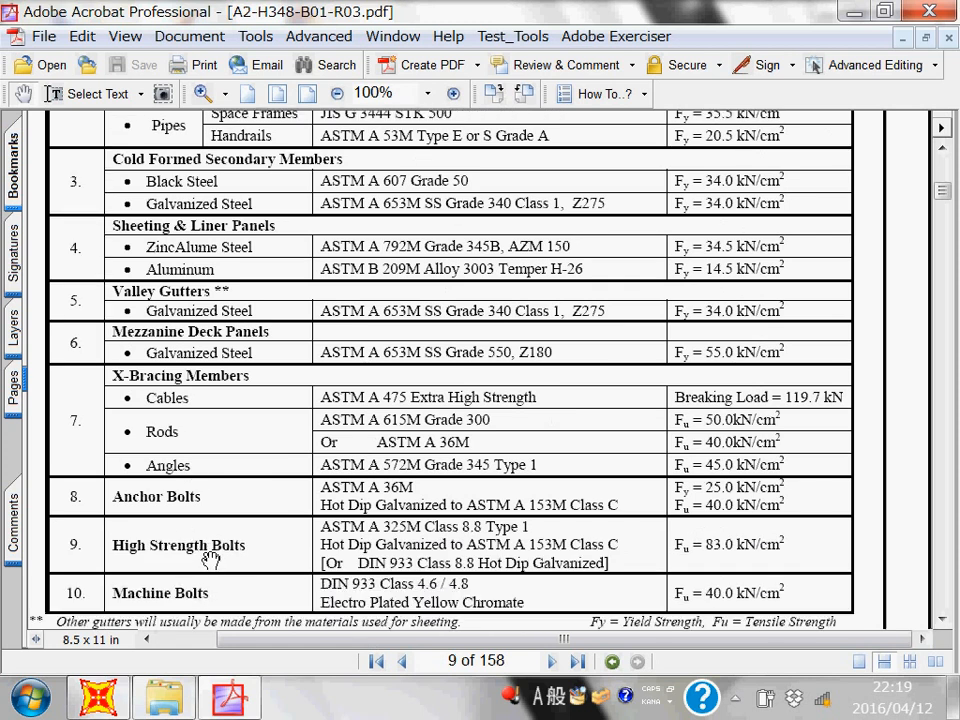
Look through the general notes, the Area 1 Design Assumptions and Design Summary, and the layout drawings that follow
scroll(216, 560, down, 20)
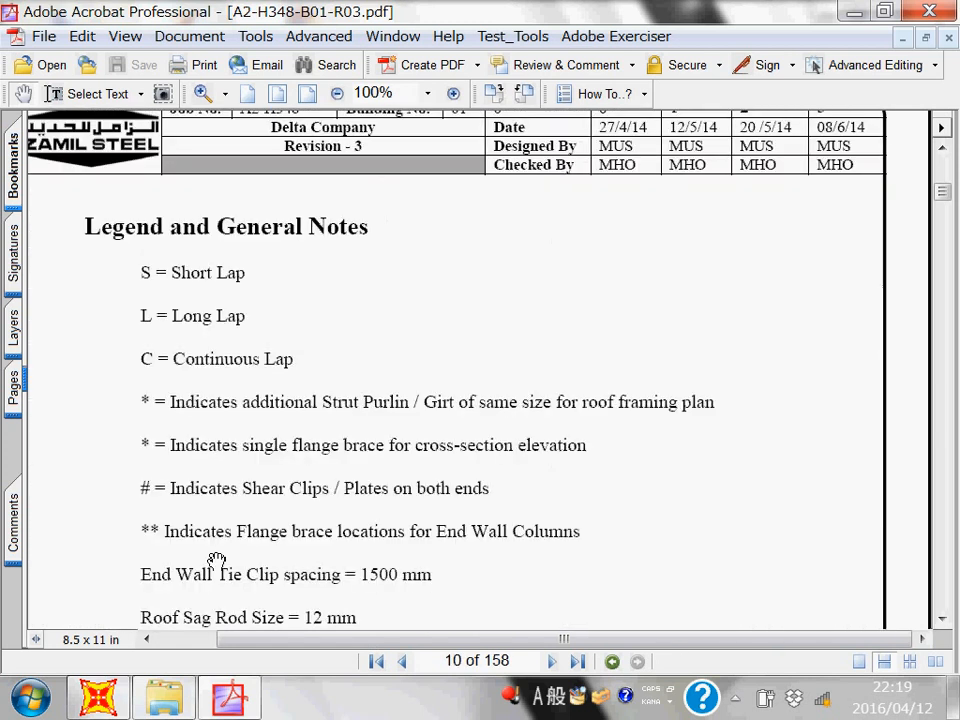
scroll(195, 540, down, 20)
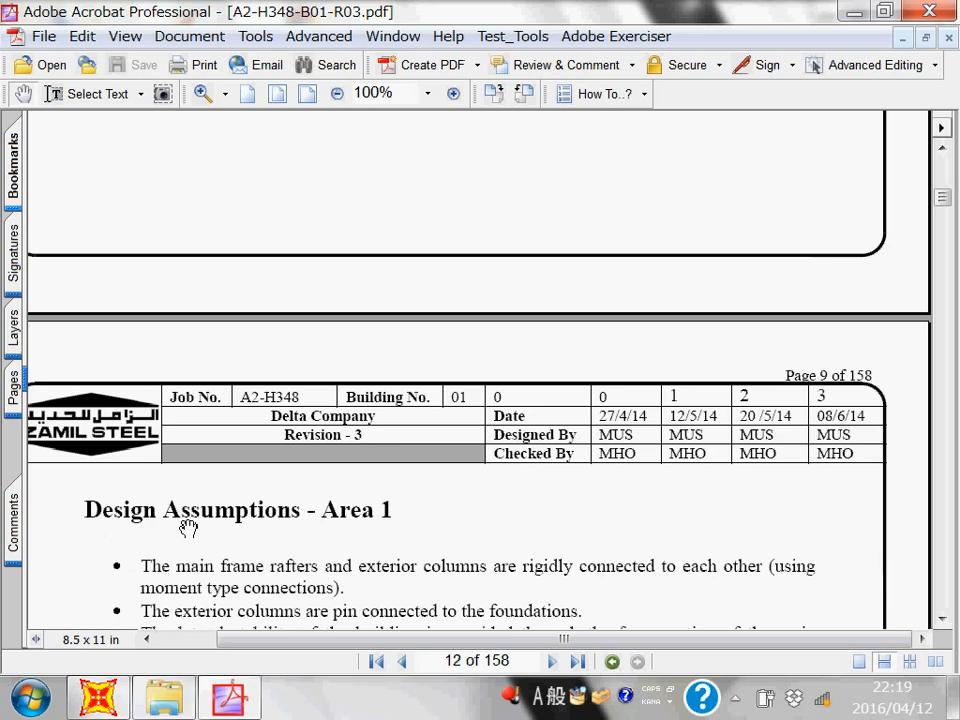
scroll(190, 518, up, 4)
scroll(190, 519, down, 16)
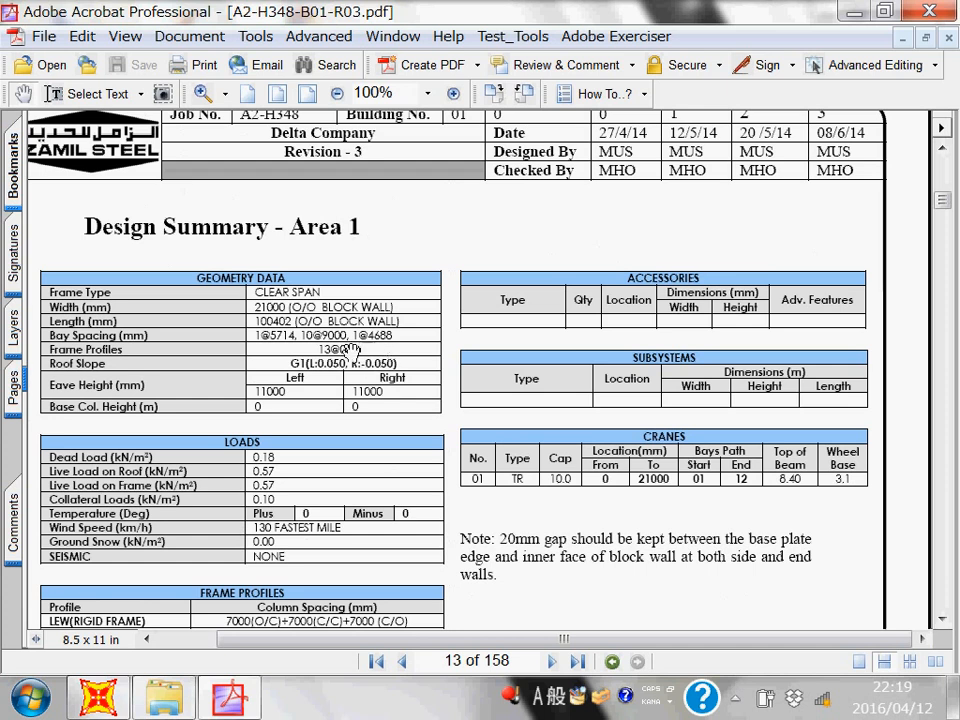
scroll(352, 338, down, 5)
scroll(352, 338, down, 20)
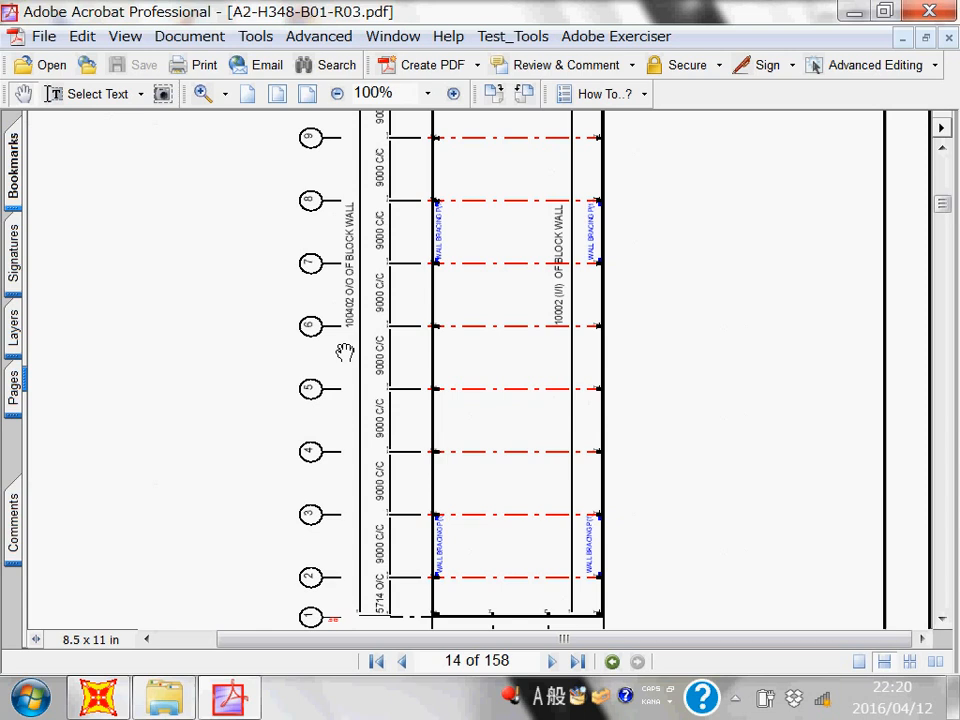
scroll(344, 351, down, 20)
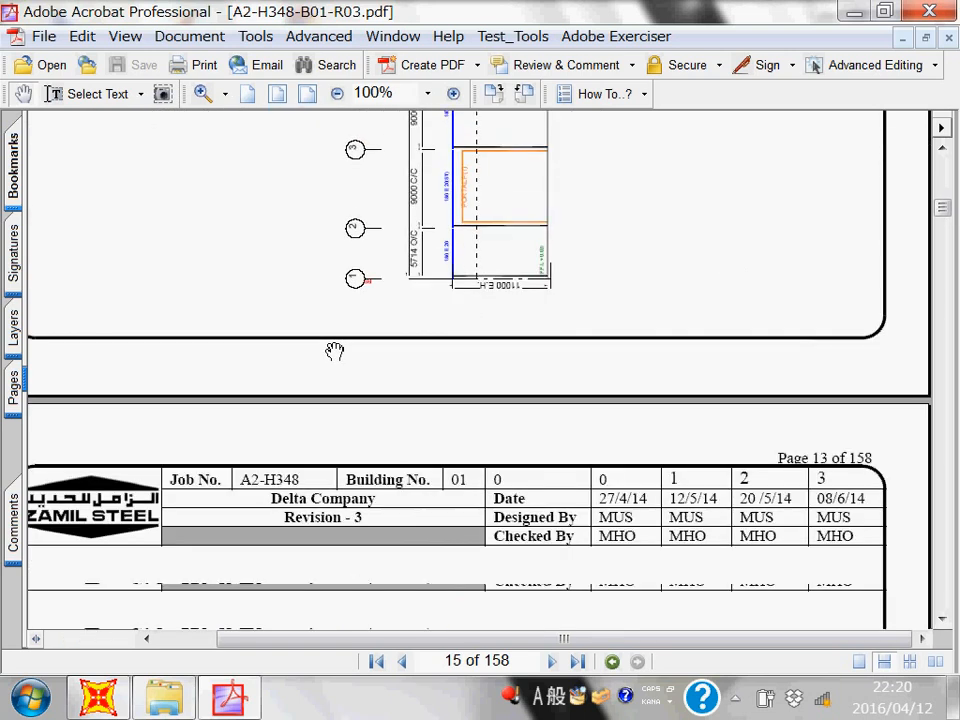
scroll(334, 351, down, 8)
Go back through the Area 1 Design Summary and Design Assumptions to the Legend and General Notes page
scroll(333, 421, up, 20)
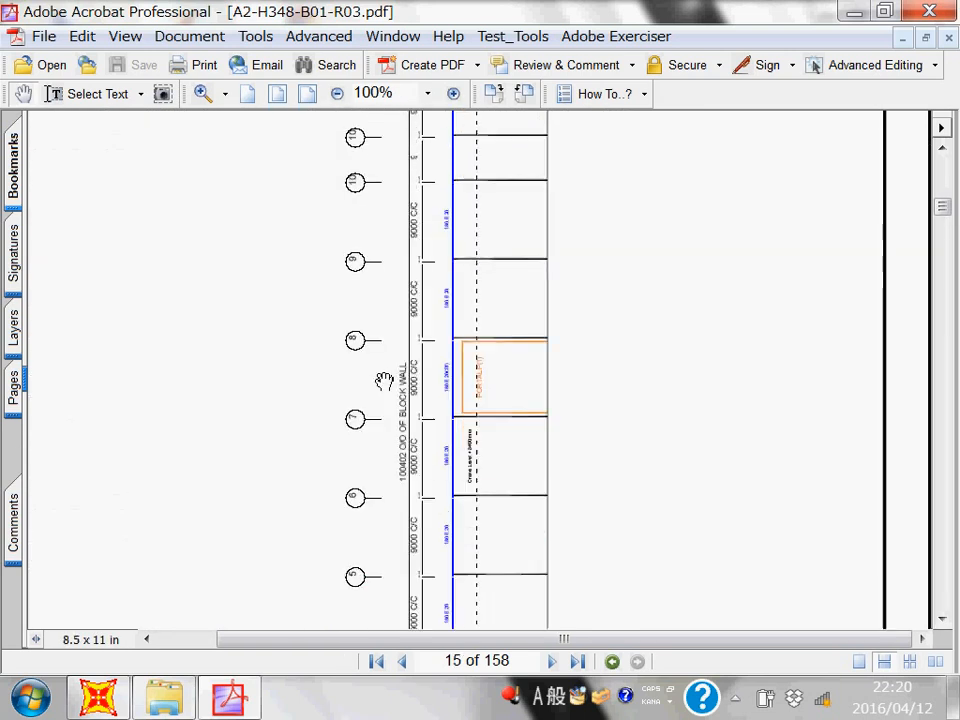
scroll(380, 445, up, 20)
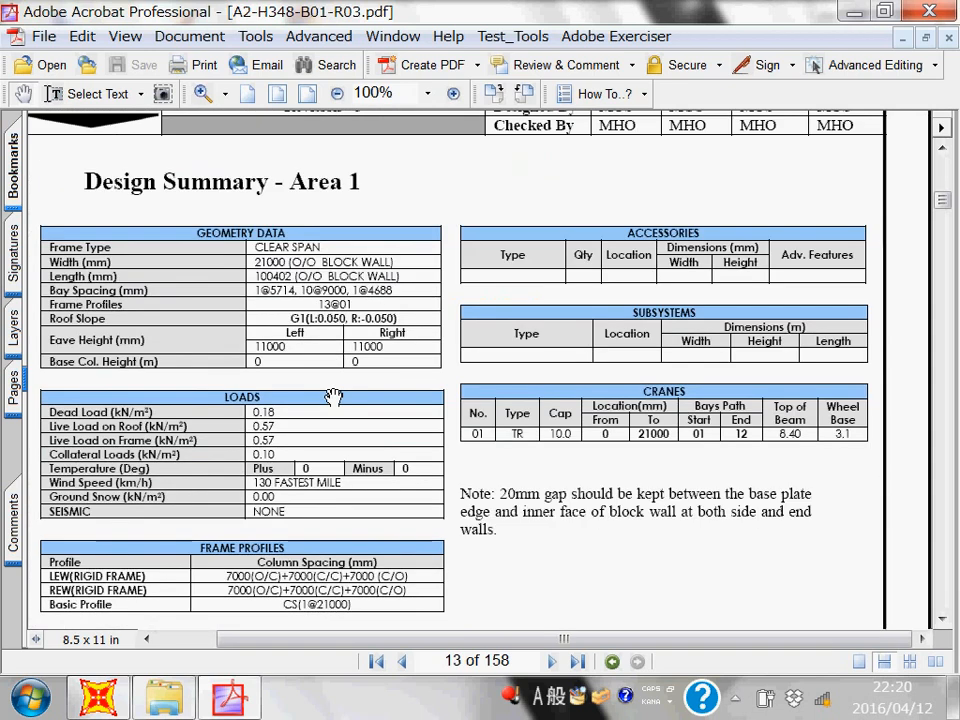
scroll(349, 413, up, 20)
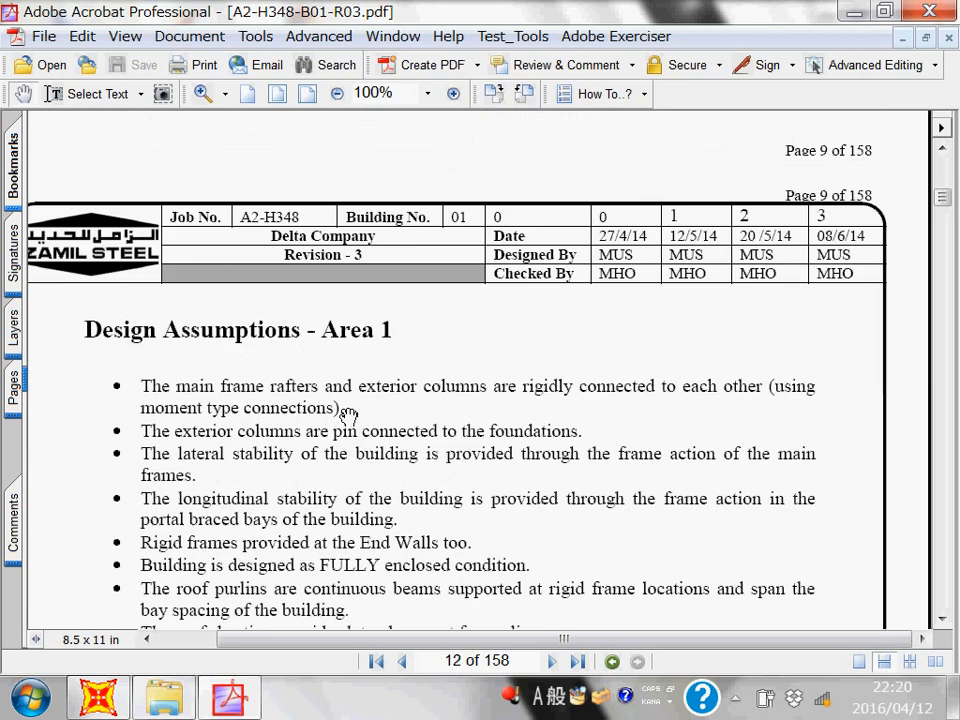
scroll(359, 426, up, 12)
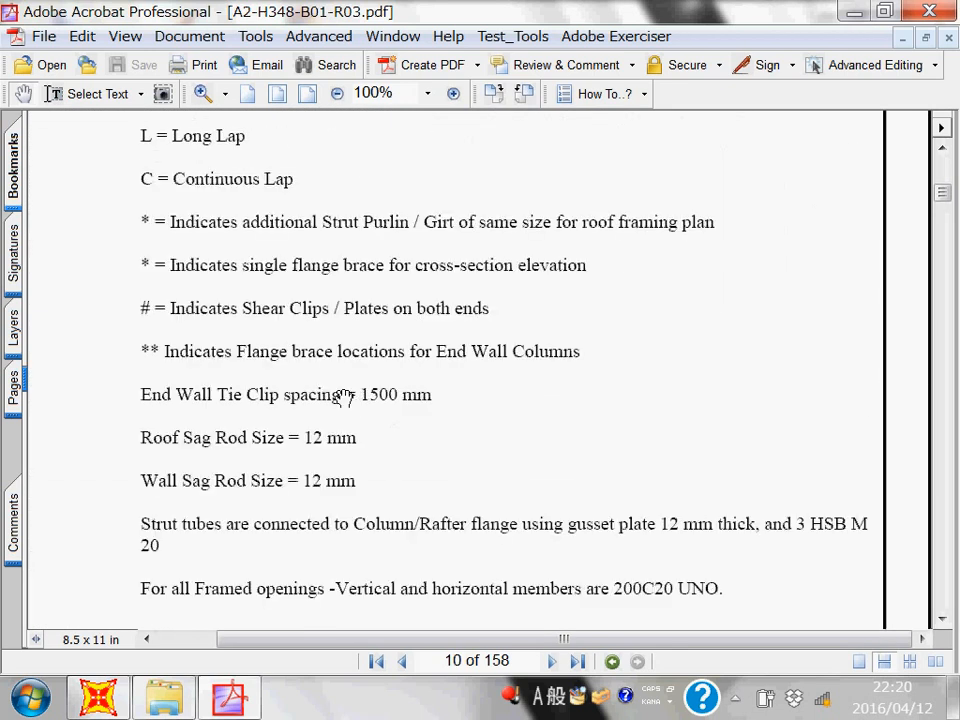
scroll(343, 385, up, 5)
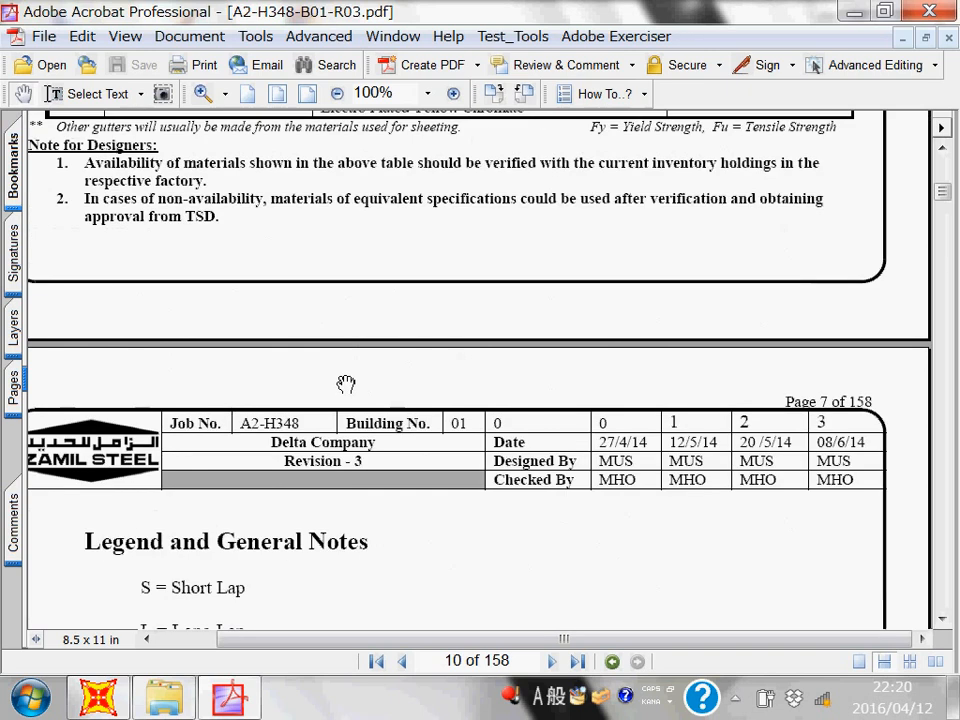
Switch to the file explorer and open the A1-H413-B01-A01-R01 PDF from Building B01 in job A1-H413's A1-H413-R01 folder
click(164, 697)
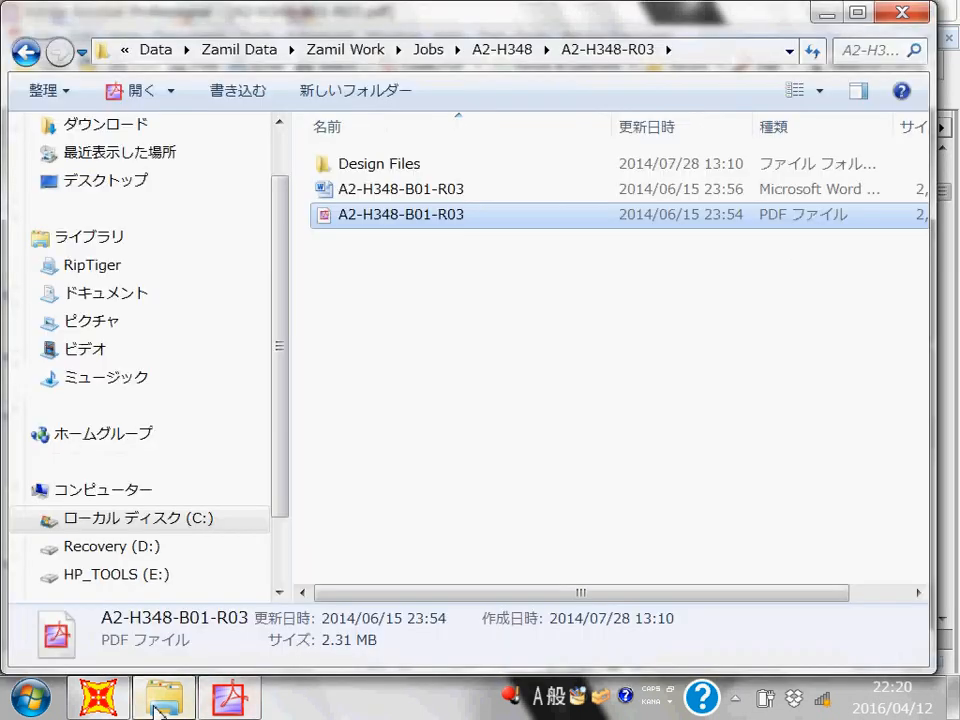
click(22, 54)
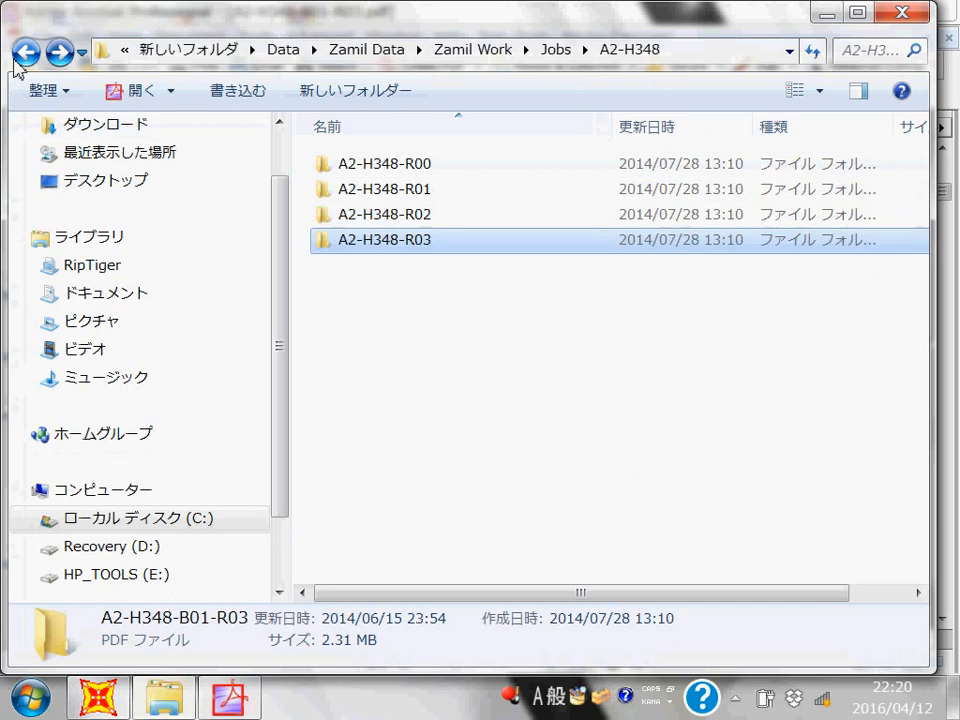
click(26, 54)
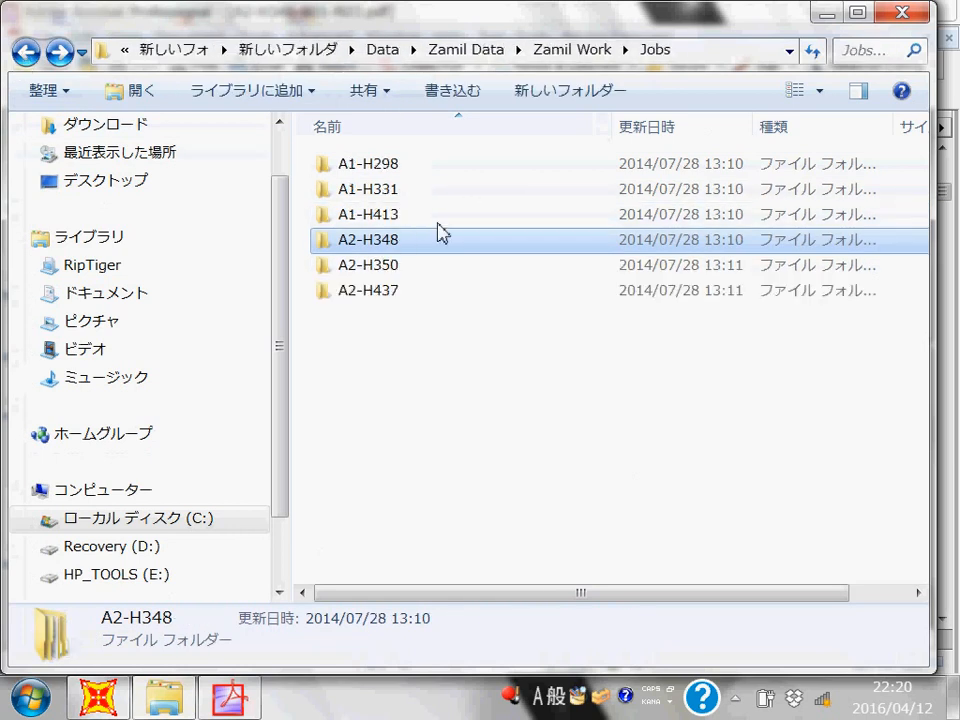
double_click(407, 218)
double_click(408, 190)
double_click(407, 166)
double_click(434, 404)
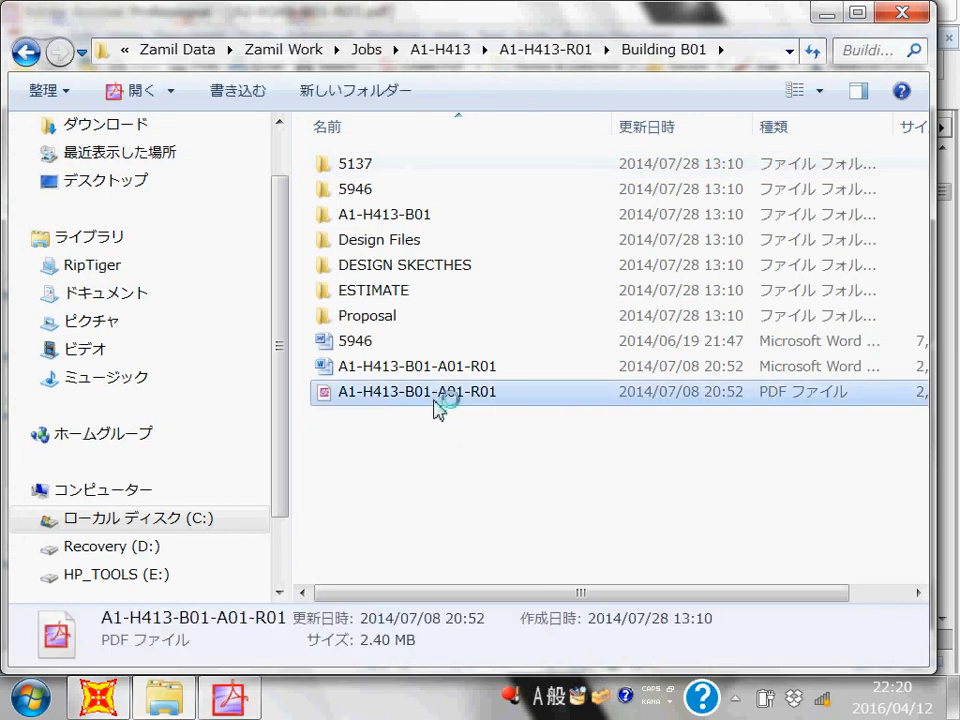
Look through the A1-H413 design report up to the Column Layout Plan - Area 1, and close the PDF
click(946, 208)
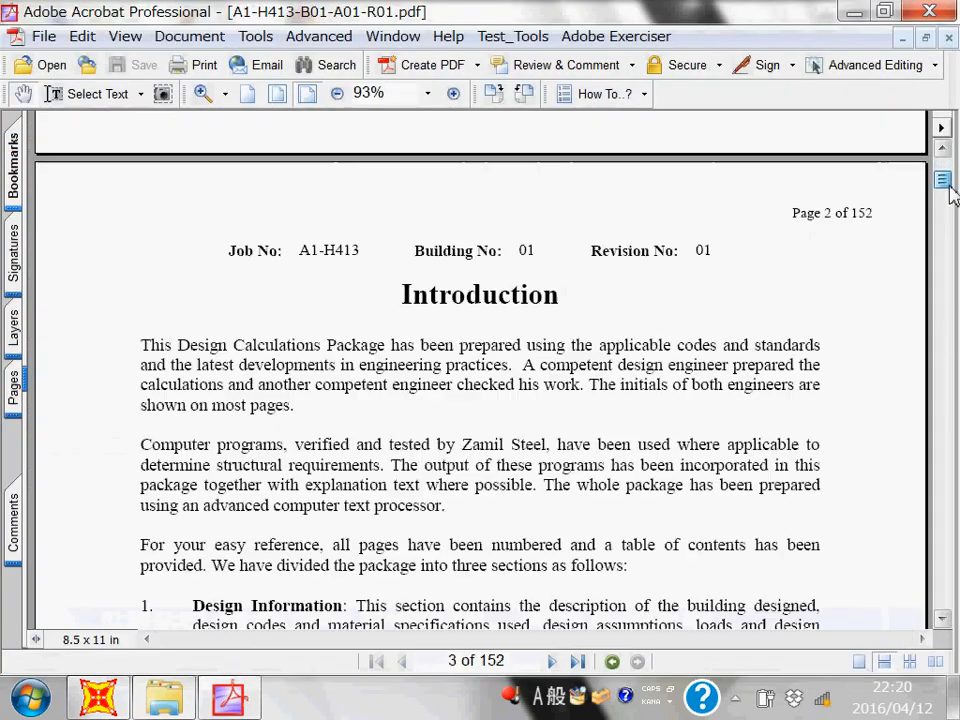
scroll(644, 423, up, 10)
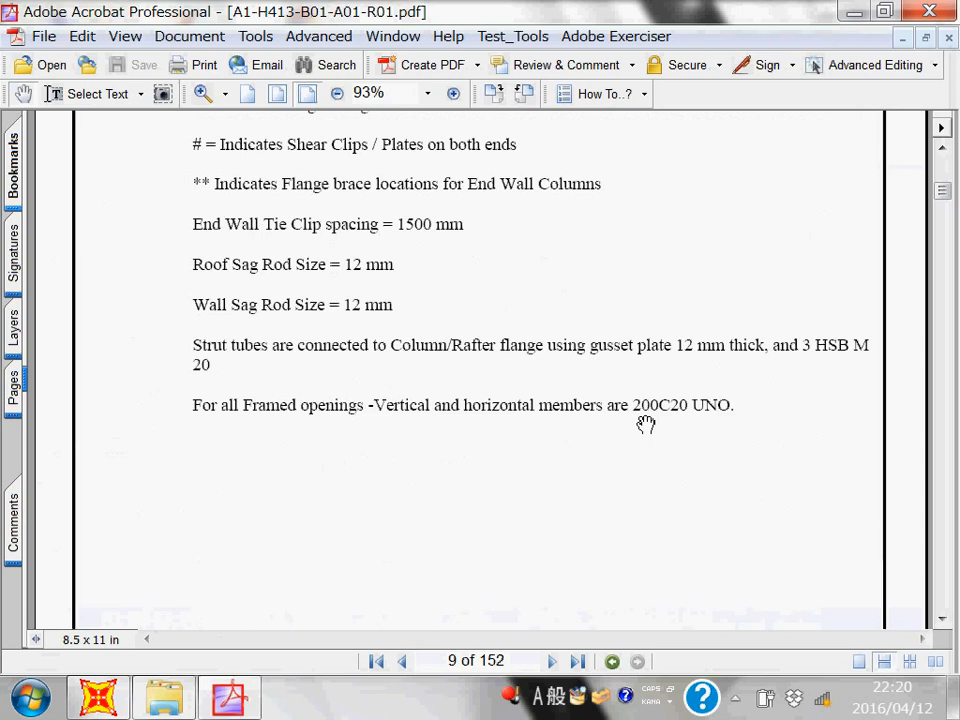
scroll(644, 423, down, 15)
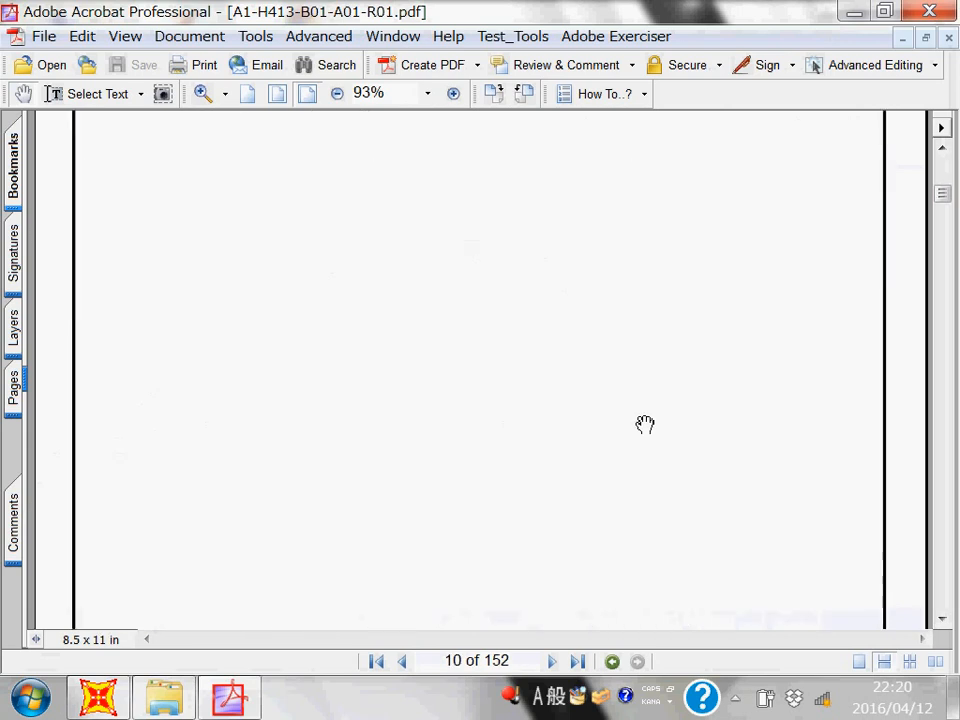
scroll(644, 423, down, 15)
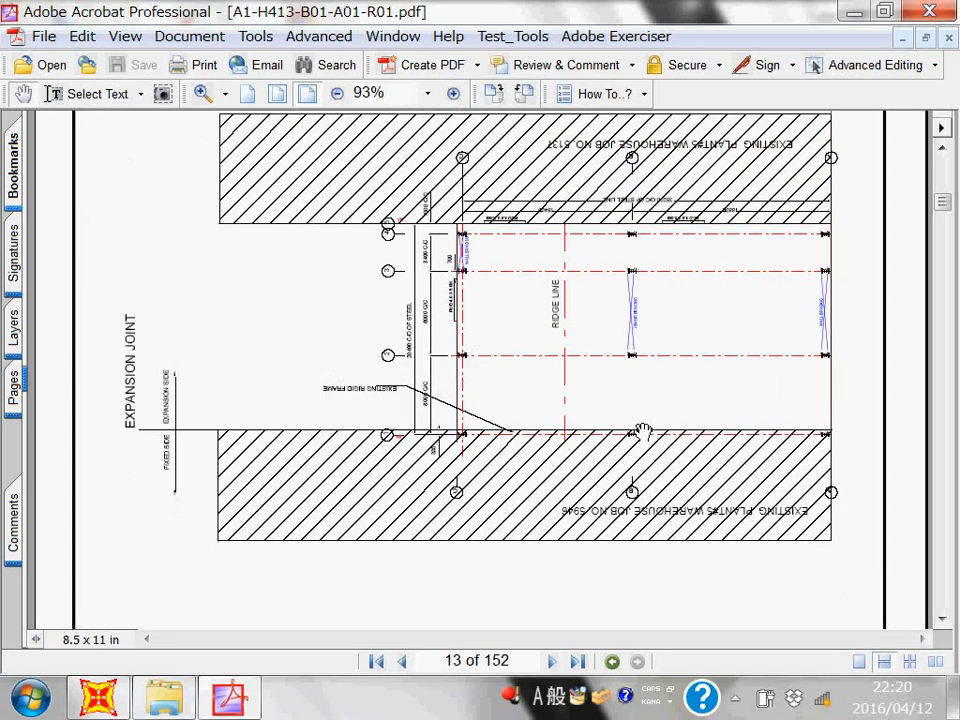
scroll(642, 432, up, 6)
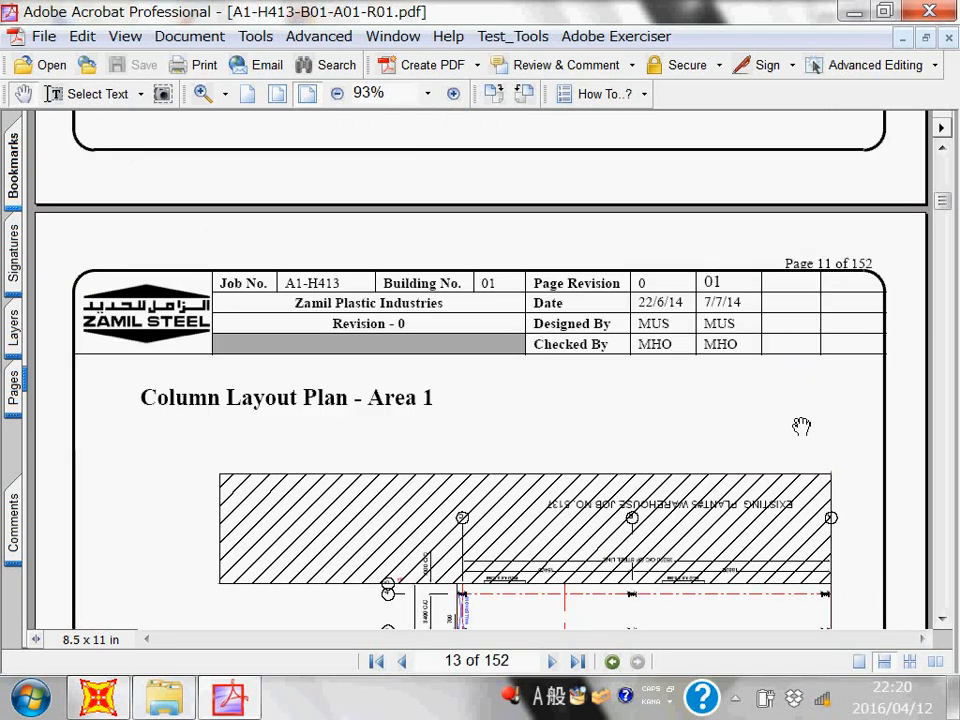
click(929, 13)
click(929, 13)
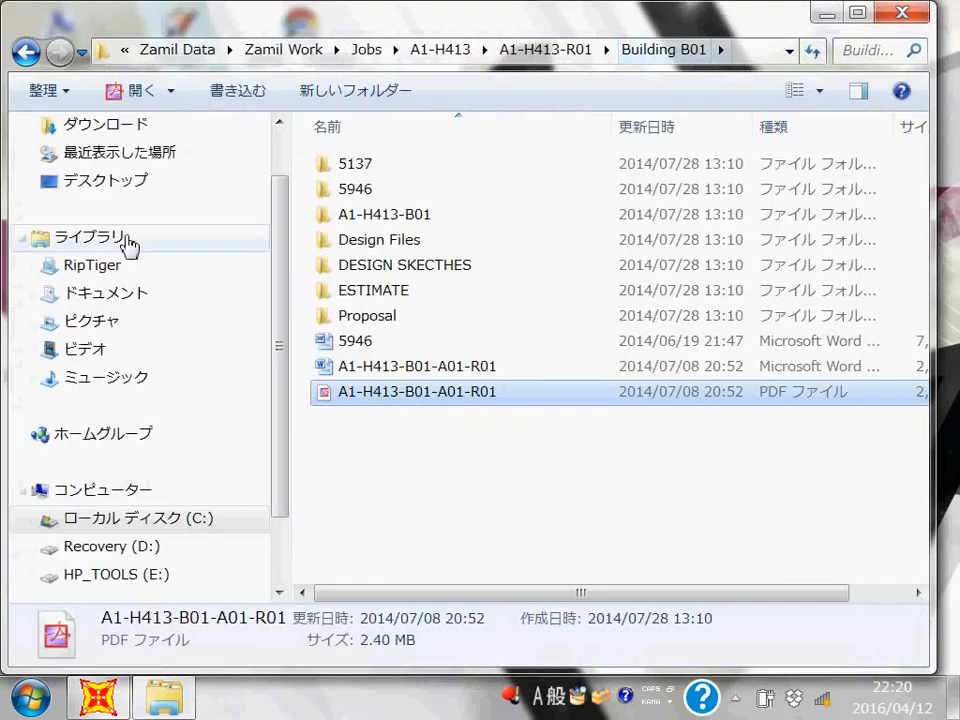
Return to the Zamil Data folder in the file explorer and open the codes folder inside Design Codes
click(26, 52)
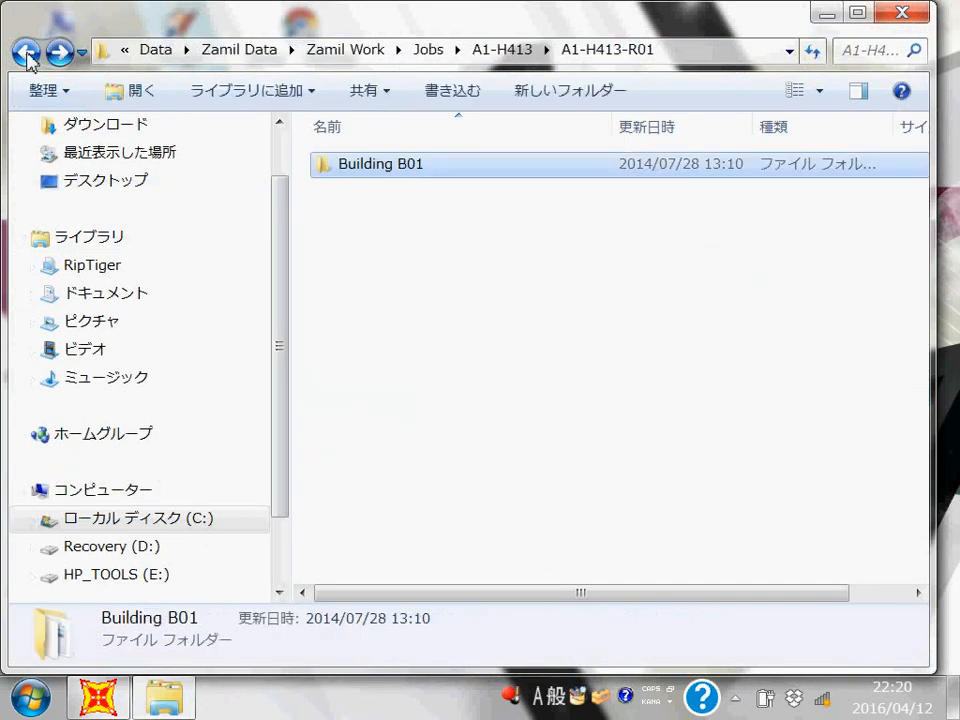
click(97, 697)
click(180, 696)
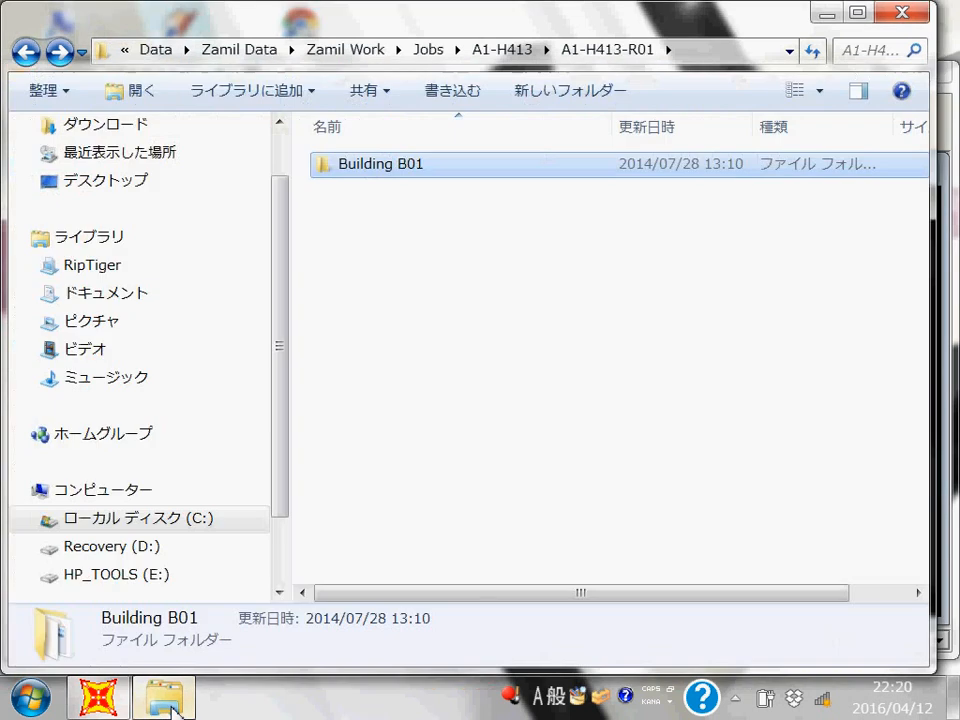
click(26, 54)
click(21, 55)
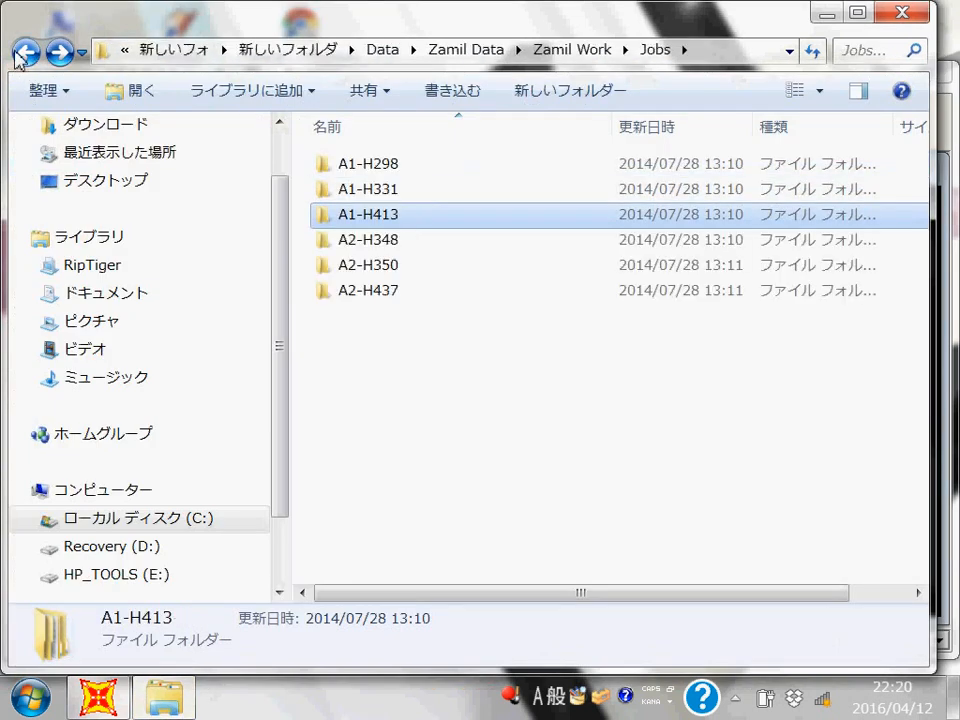
click(19, 55)
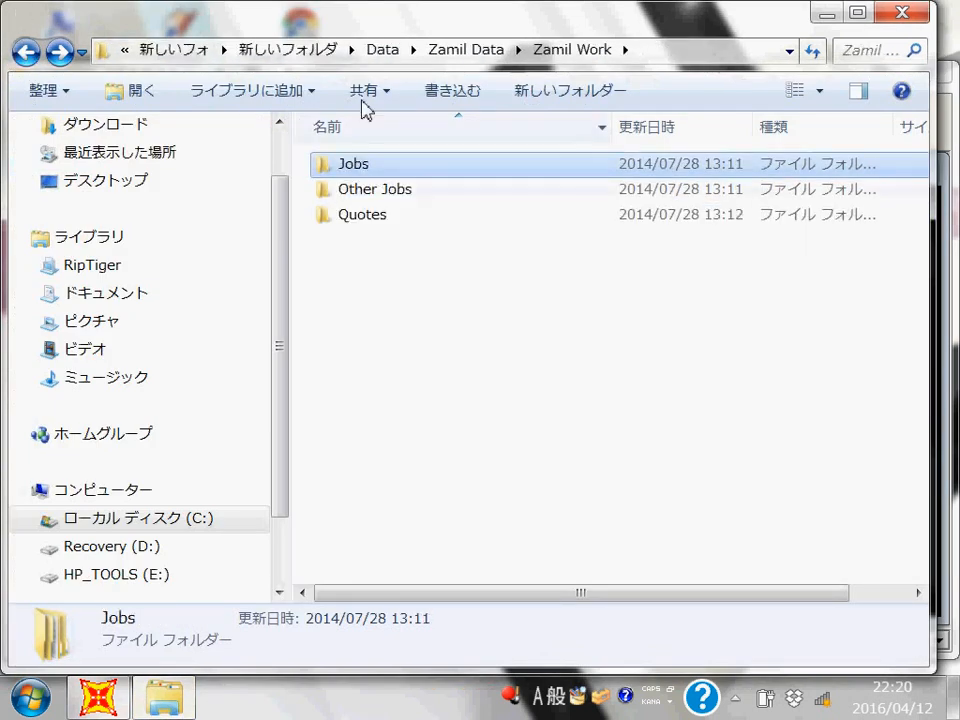
click(461, 50)
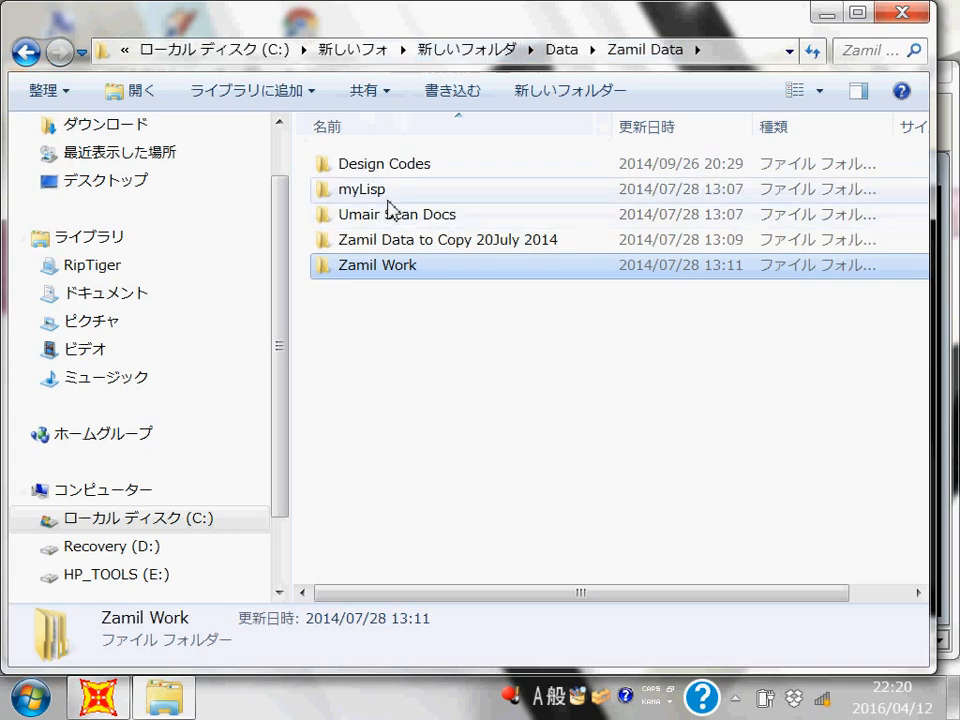
double_click(442, 162)
double_click(388, 163)
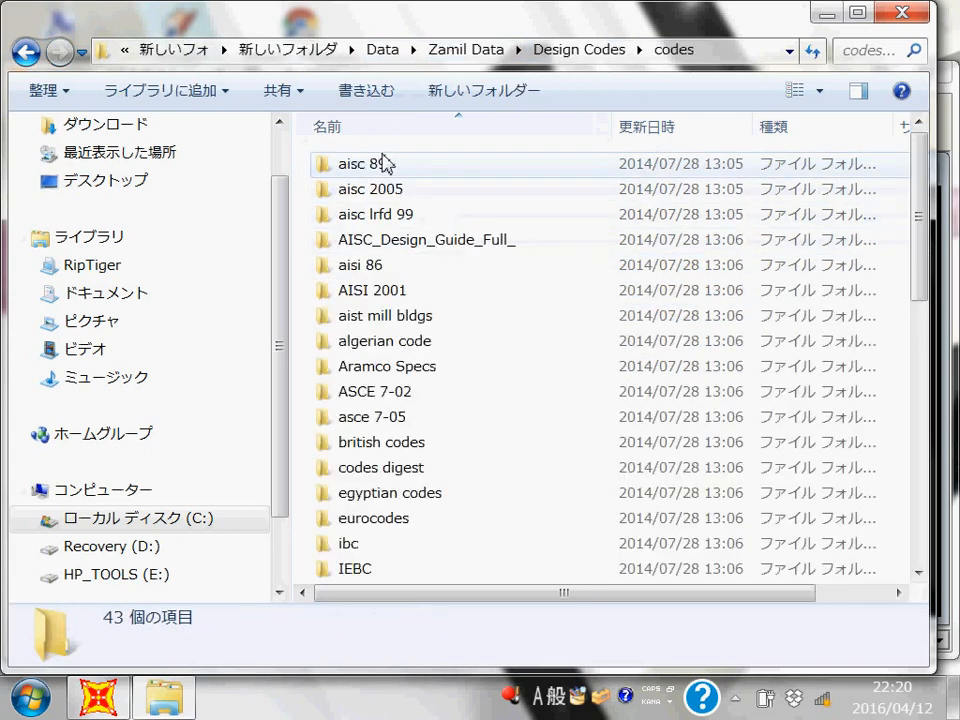
Open the UBC-1997 PDF from the ubc 97 folder in a maximized explorer window, and hide the How To pane
click(364, 398)
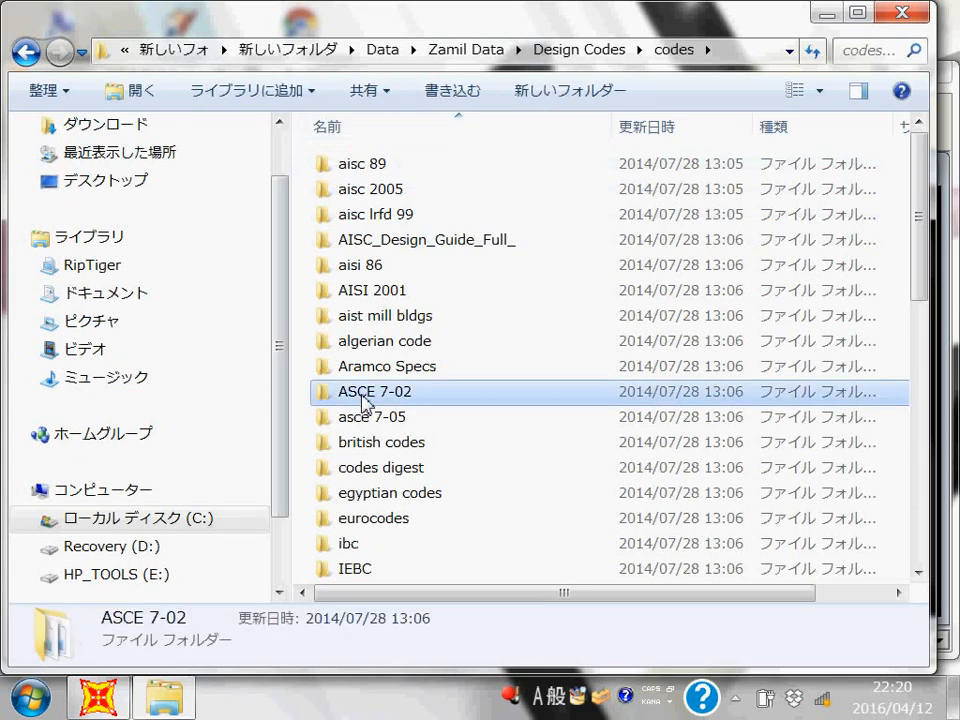
key(u)
double_click(368, 159)
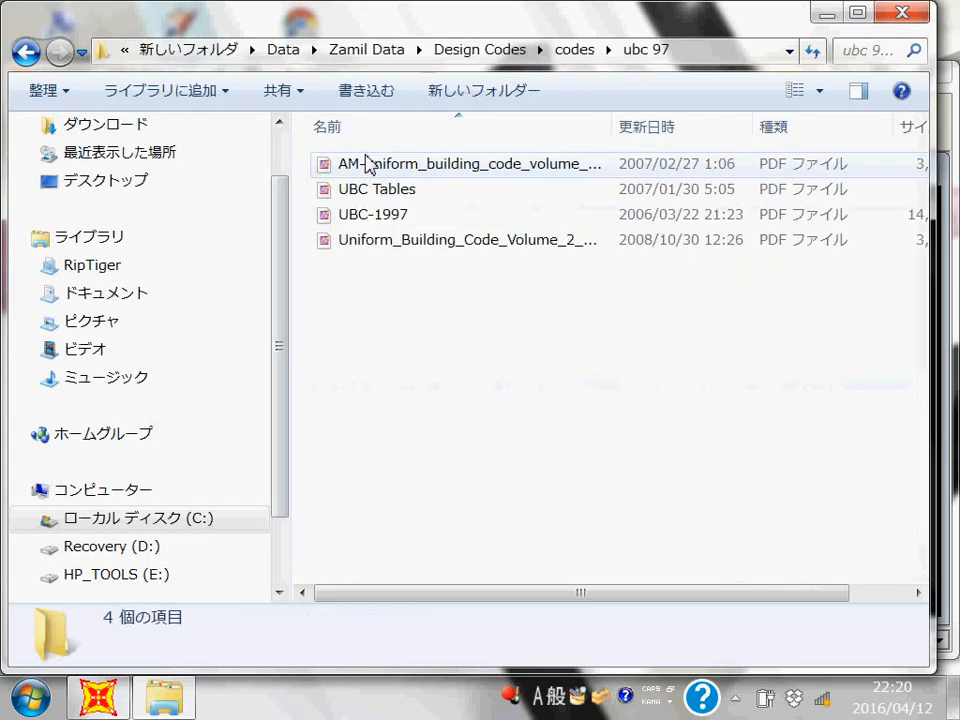
click(857, 12)
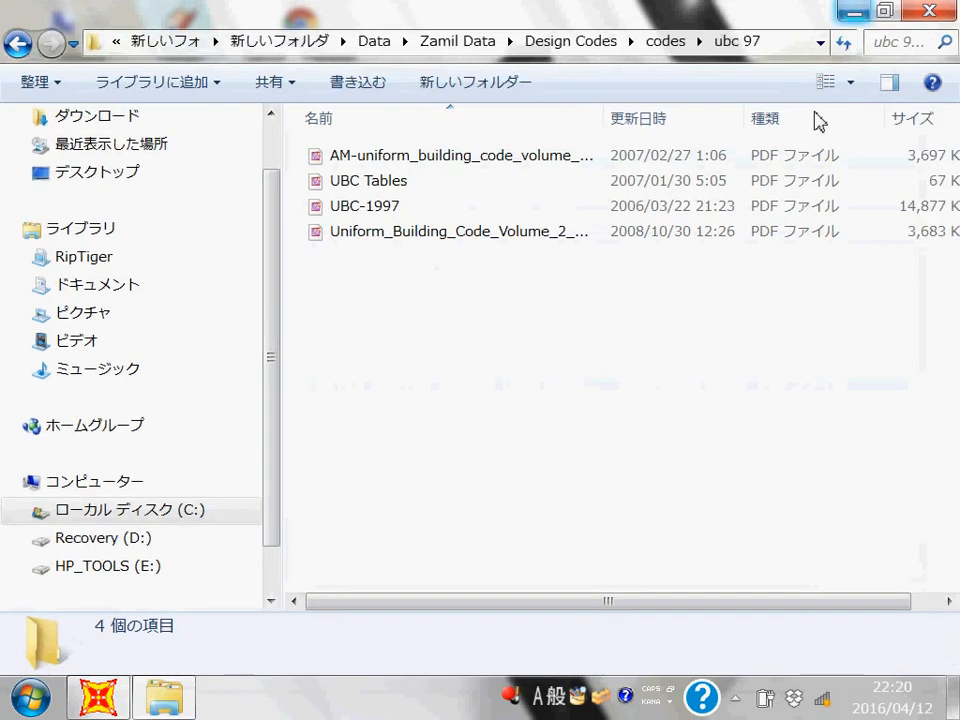
double_click(381, 208)
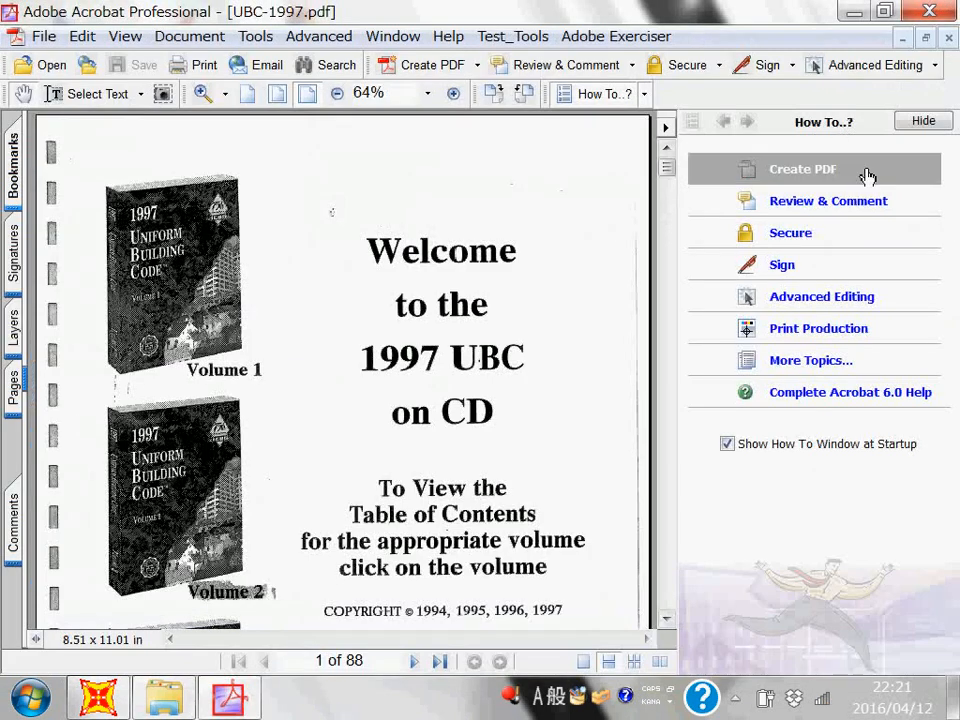
click(924, 121)
Go past the cover pages to the Volume 1 table of contents and read through its first chapters
scroll(826, 240, down, 10)
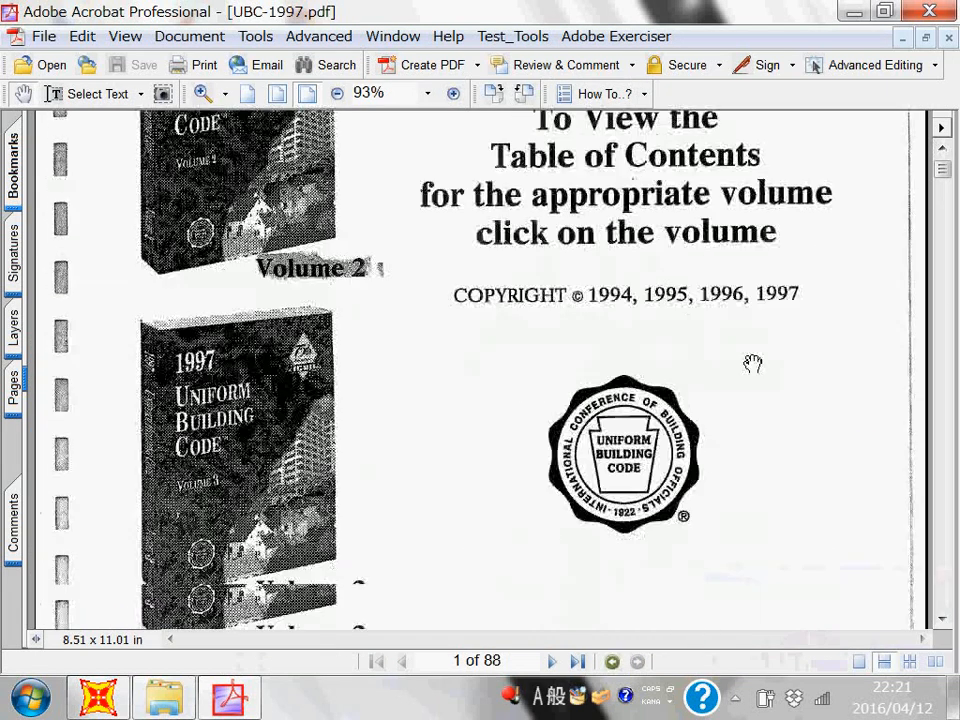
scroll(620, 428, down, 3)
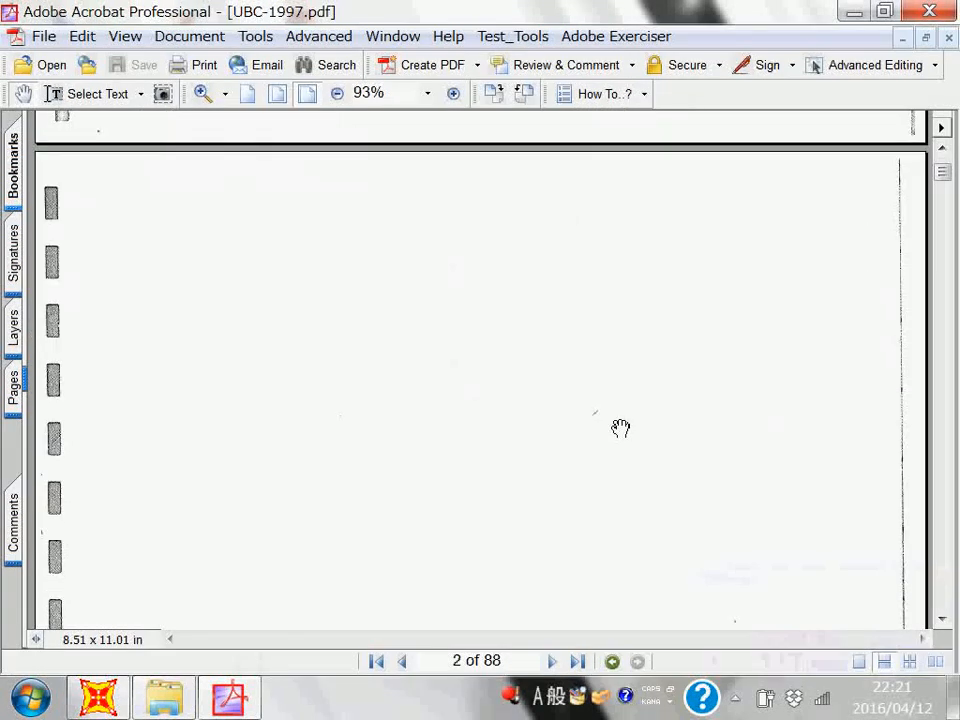
scroll(800, 288, down, 5)
drag(940, 178, 945, 198)
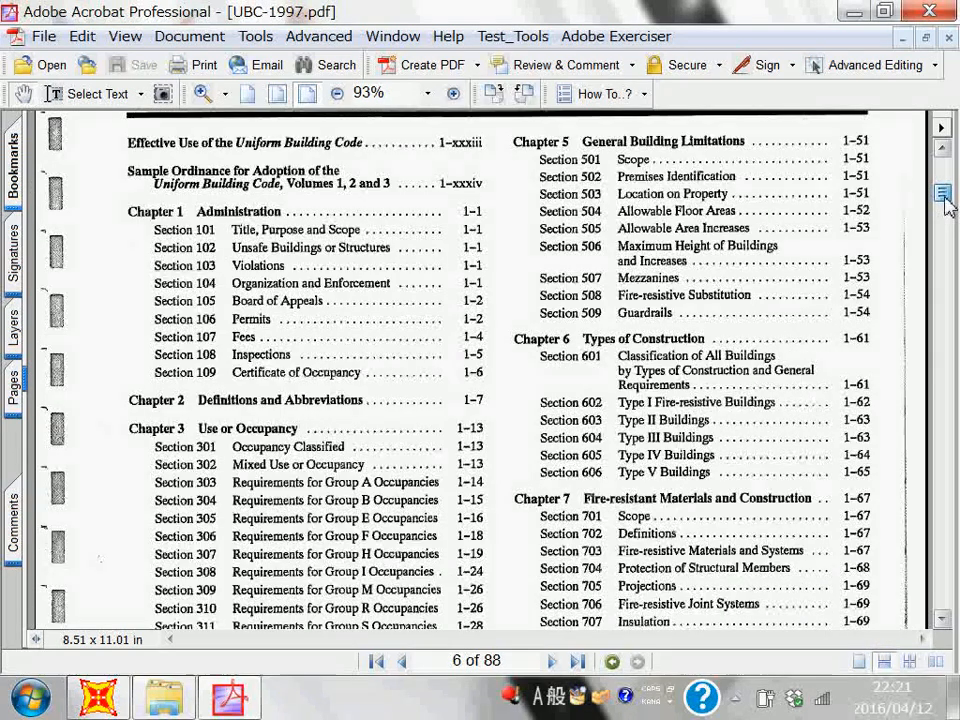
scroll(478, 340, down, 3)
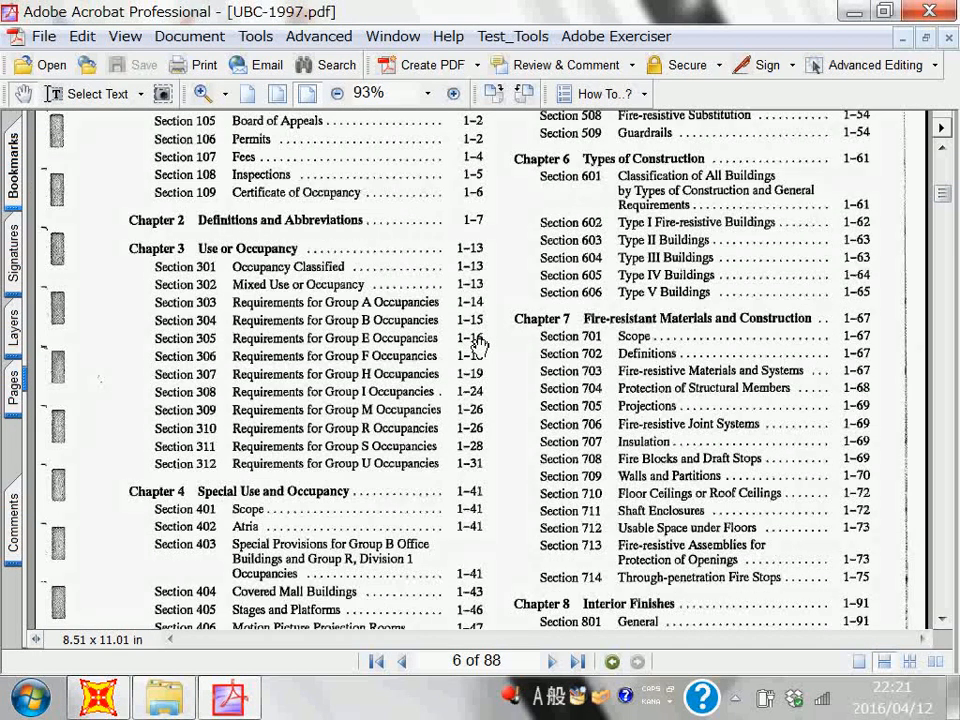
scroll(484, 345, down, 5)
scroll(484, 345, up, 8)
scroll(484, 345, down, 15)
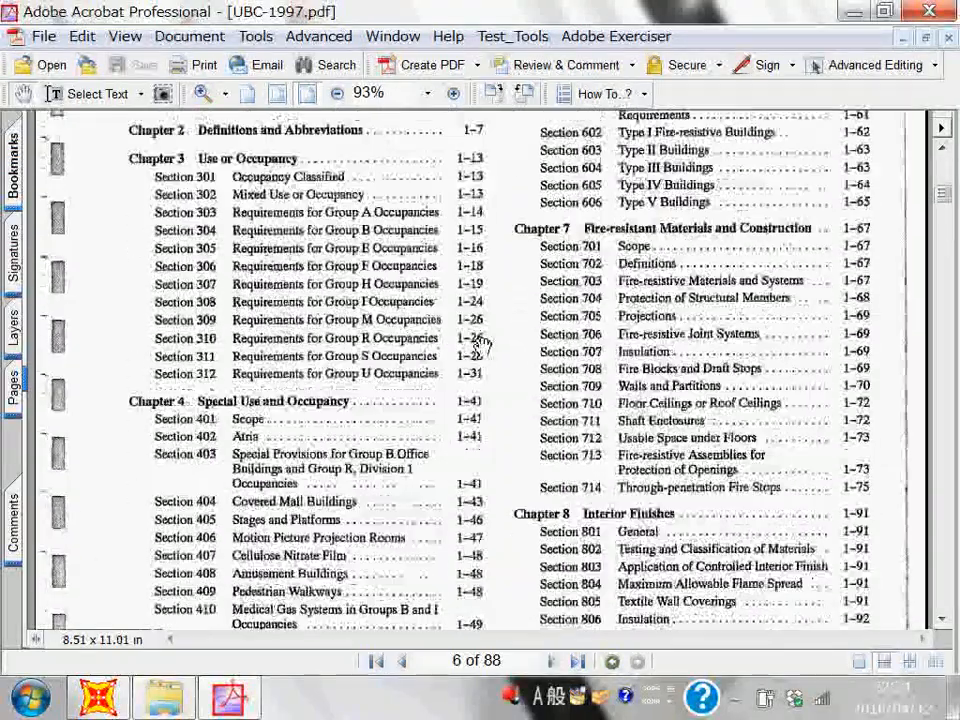
Examine the Volume 1 contents page covering Chapters 10 to 29, including the Chapter 16 Structural Design Requirements excerpts
scroll(481, 346, down, 4)
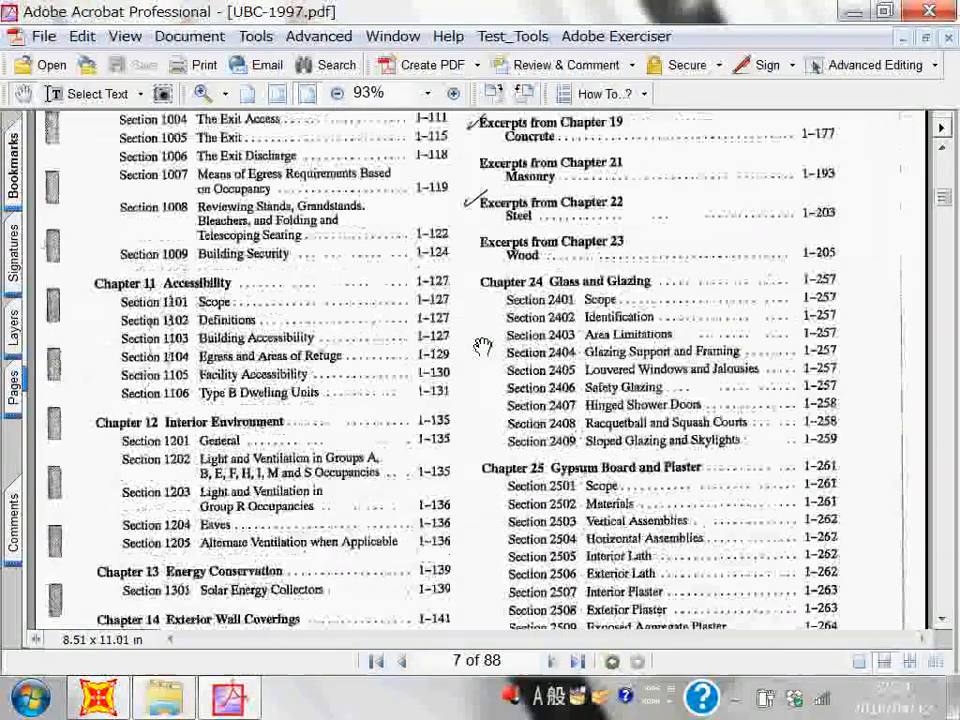
scroll(481, 346, down, 5)
scroll(482, 346, up, 1)
scroll(482, 346, down, 1)
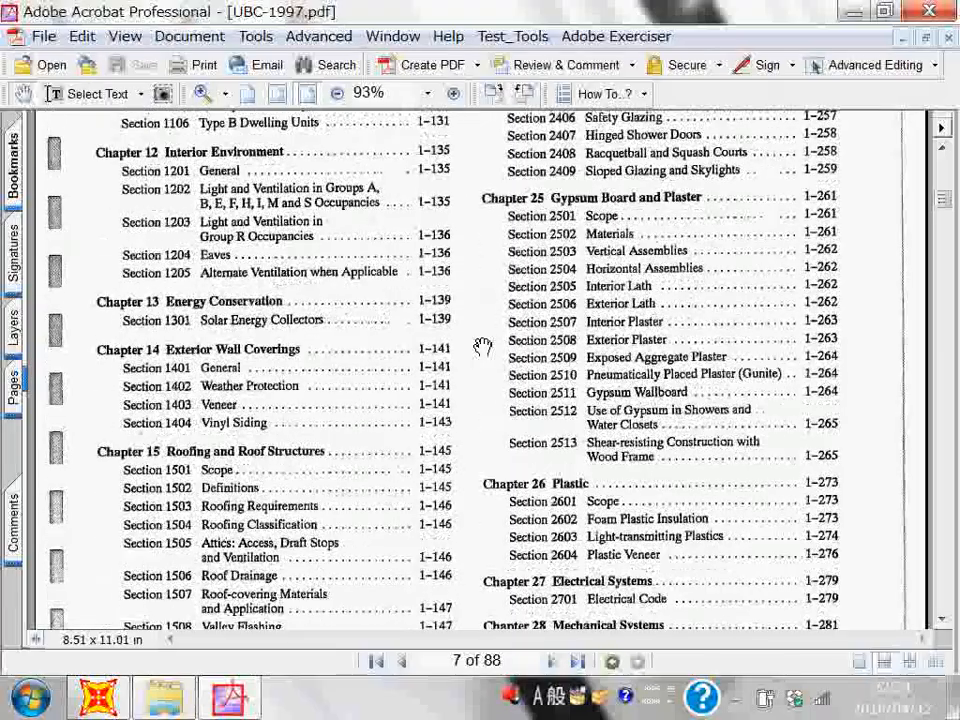
scroll(482, 346, up, 3)
scroll(482, 346, down, 8)
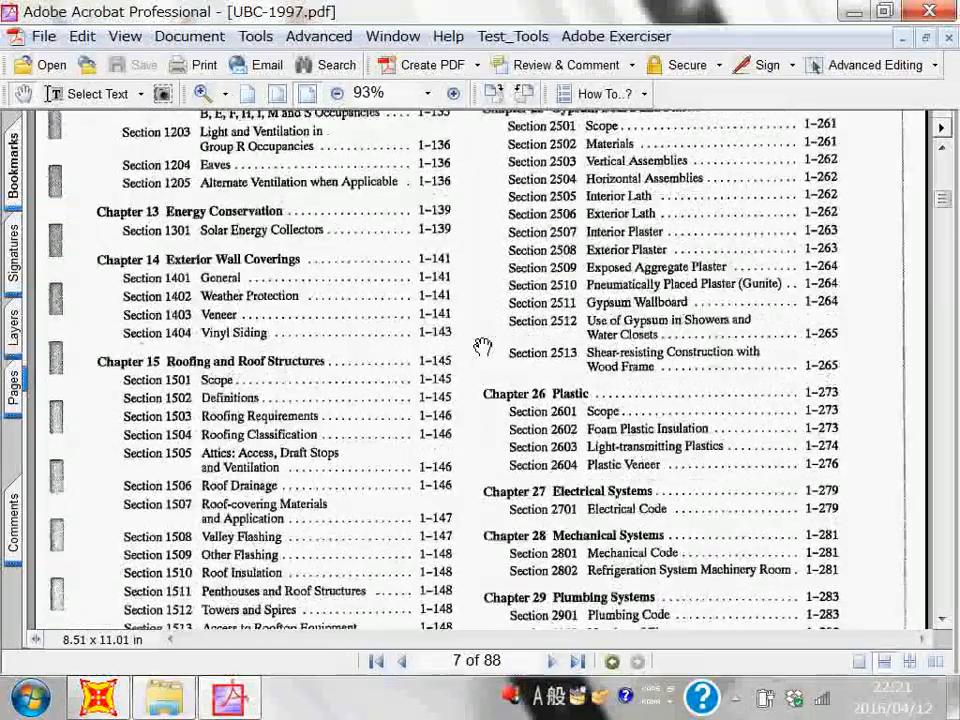
scroll(482, 346, down, 5)
scroll(482, 346, down, 3)
scroll(482, 346, up, 16)
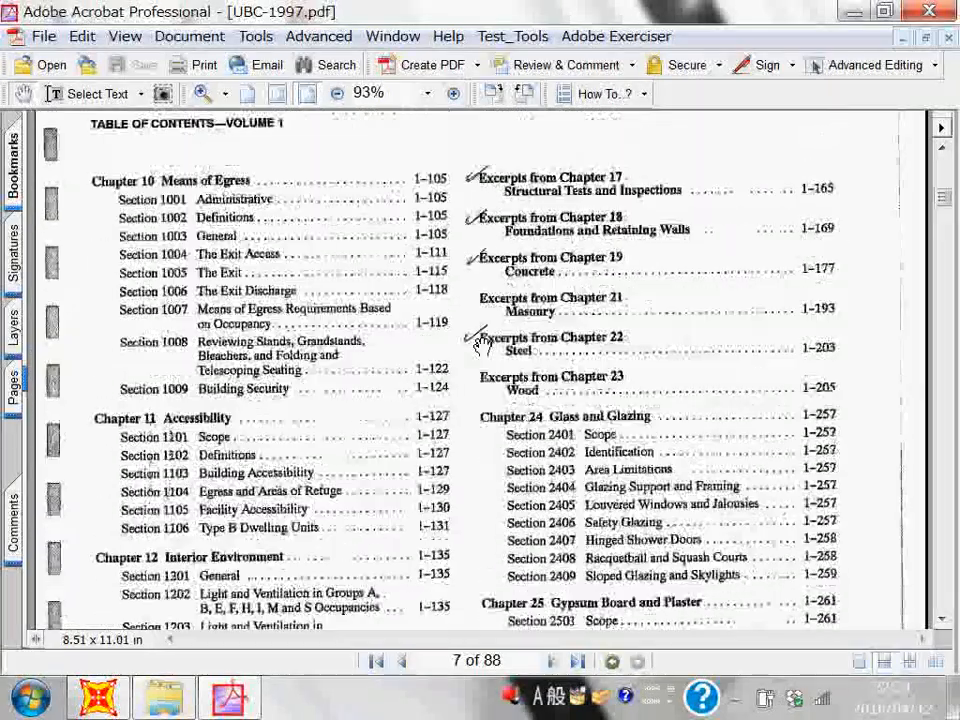
scroll(490, 350, down, 9)
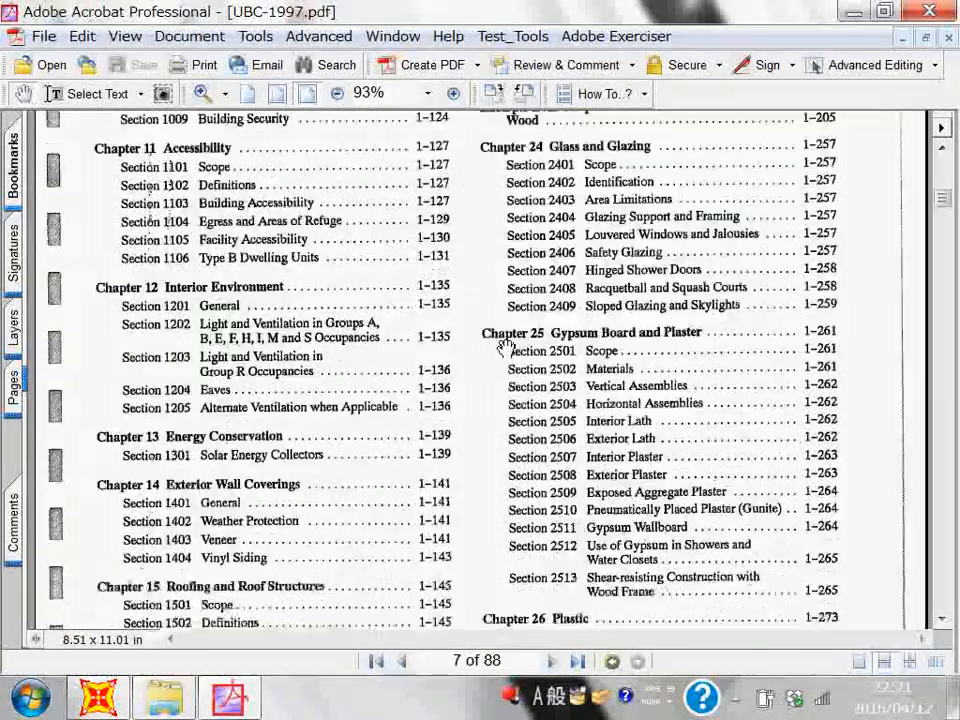
scroll(506, 357, down, 6)
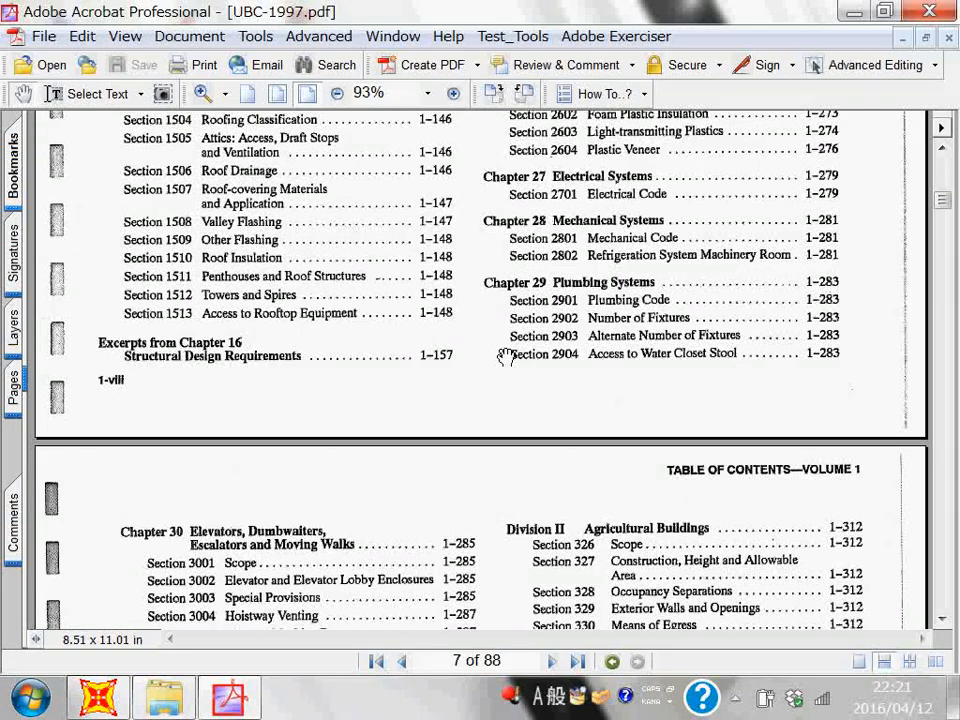
scroll(542, 419, up, 1)
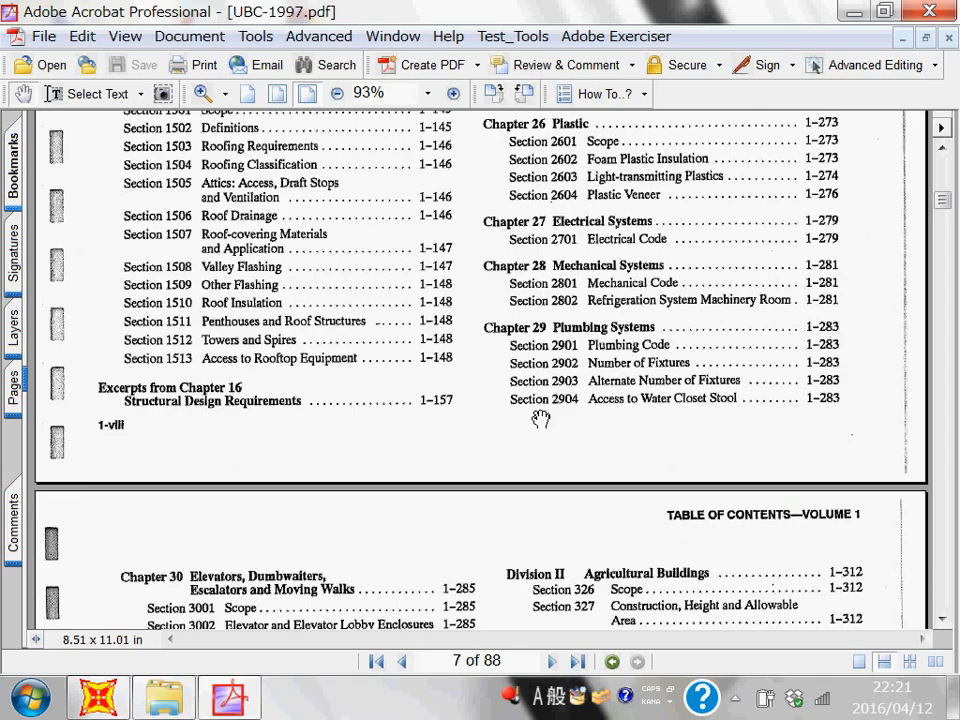
Look through the remaining Volume 1 contents and appendices to the Volume 2 contents, and examine the Chapter 16 Structural Design Requirements entries
scroll(540, 418, down, 16)
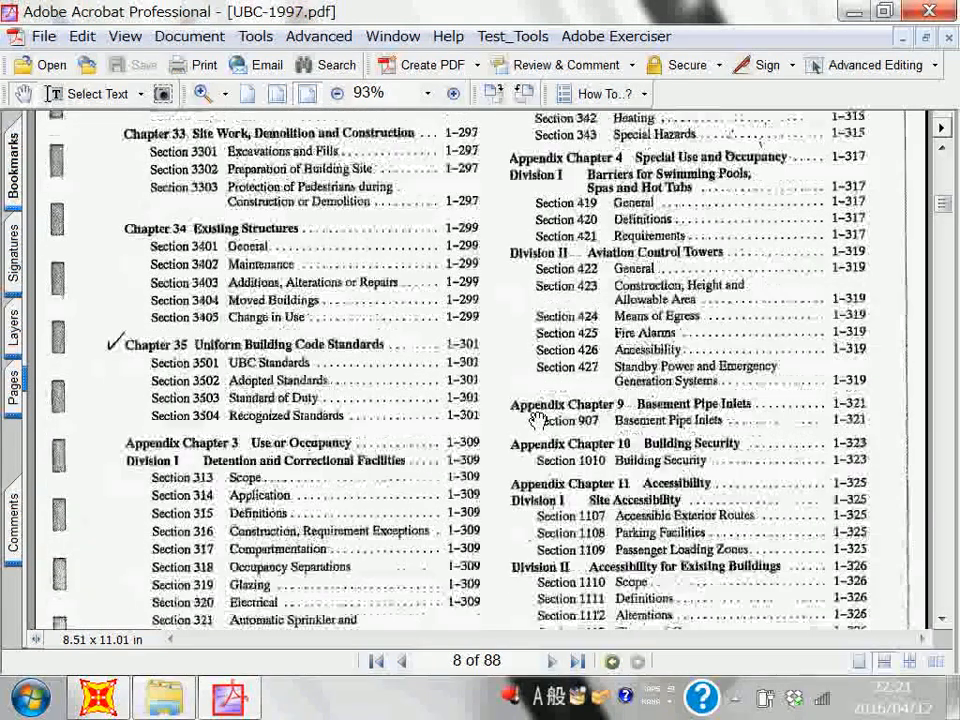
scroll(538, 419, down, 16)
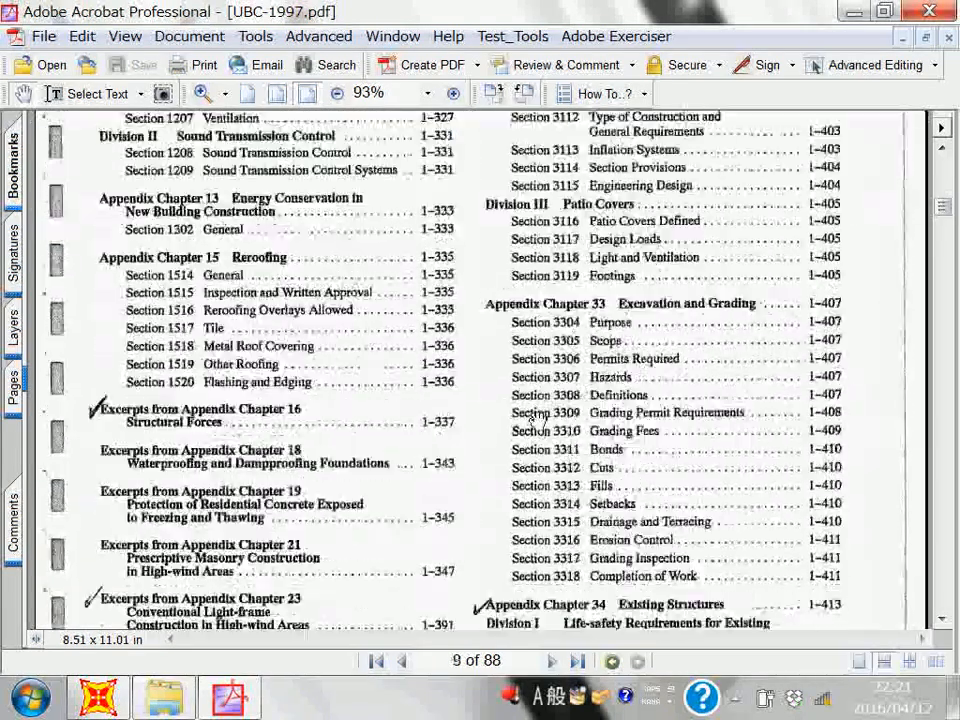
scroll(538, 419, down, 16)
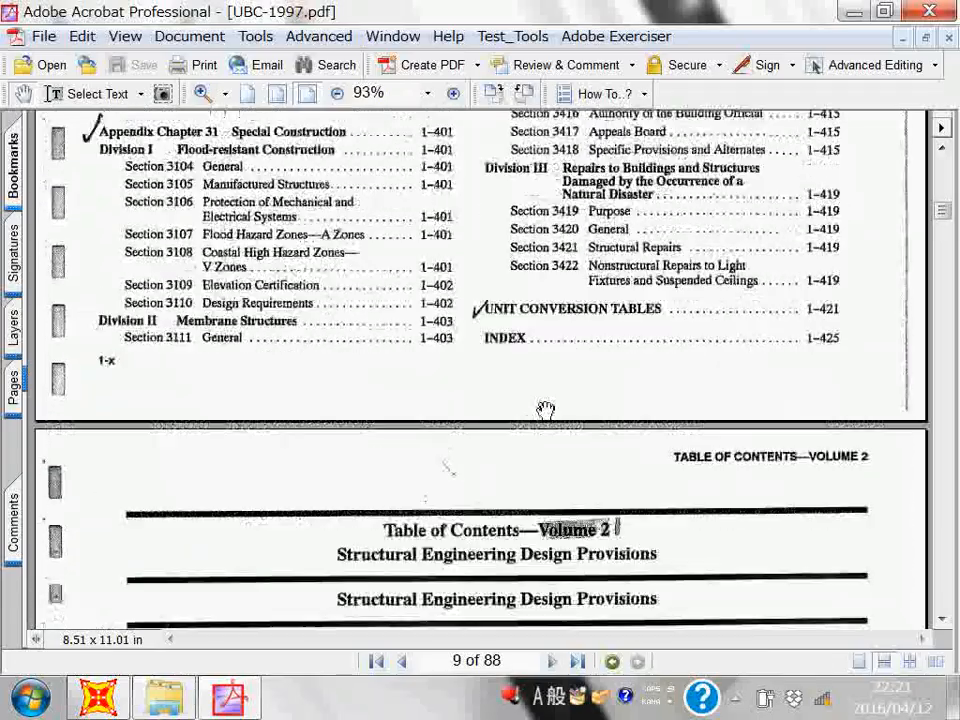
scroll(549, 398, down, 2)
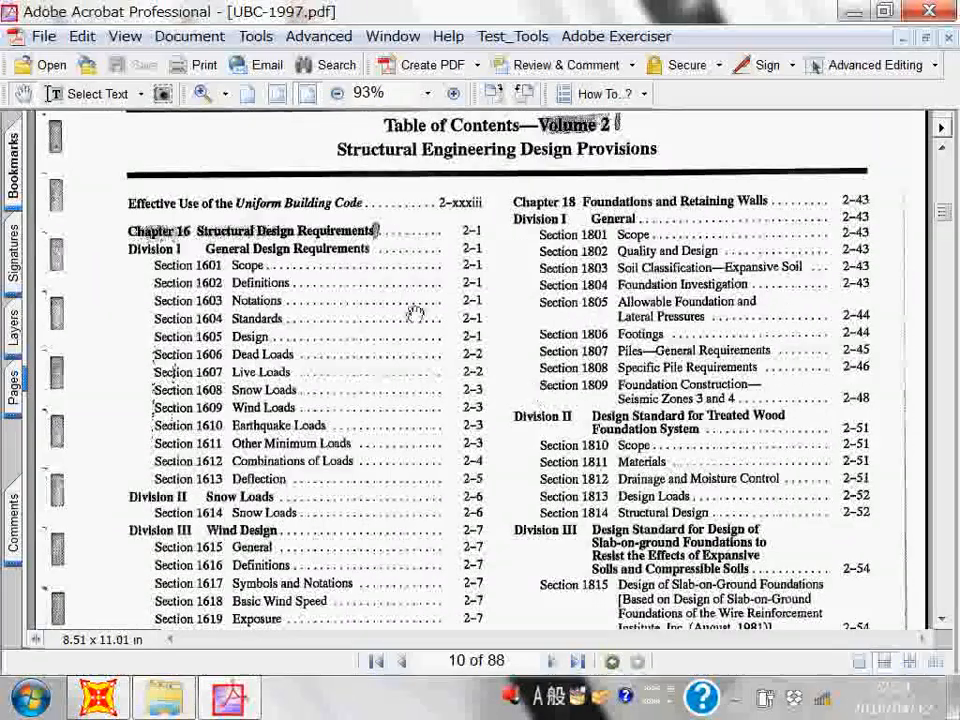
scroll(168, 290, down, 2)
scroll(165, 240, up, 1)
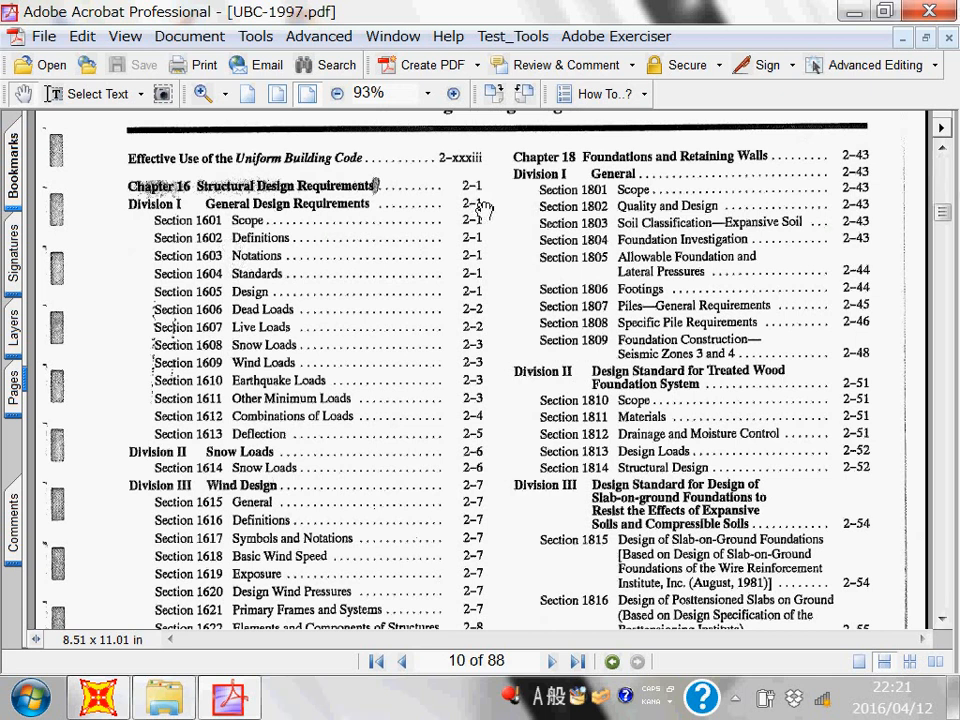
Go to Table 16-A, Uniform and Concentrated Loads, on page 41 and enlarge the page to 125%
drag(943, 213, 957, 367)
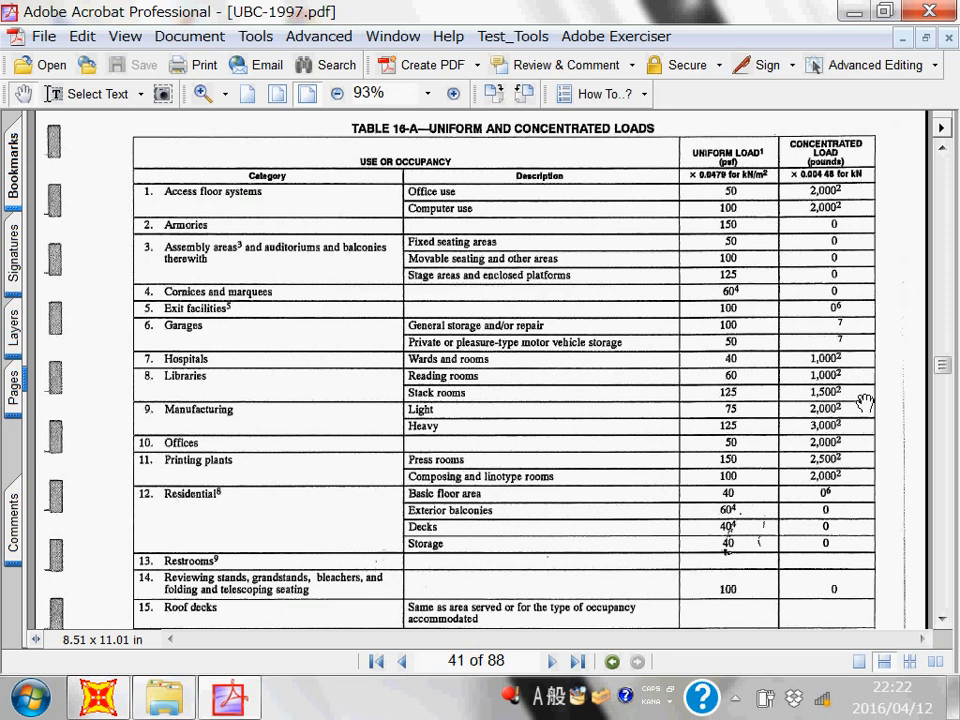
click(453, 93)
click(453, 93)
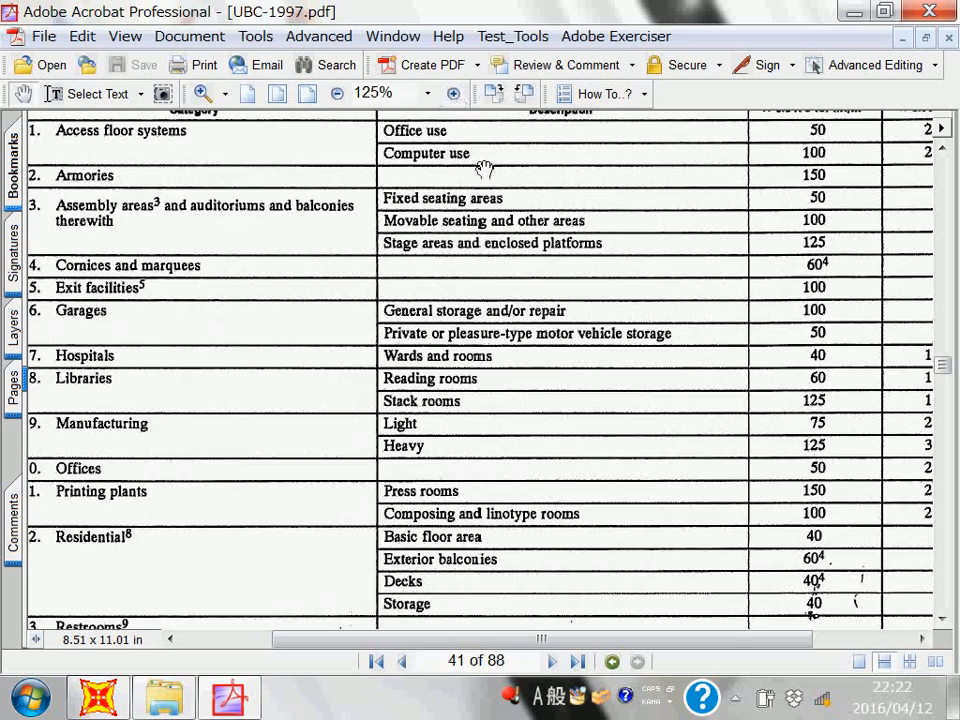